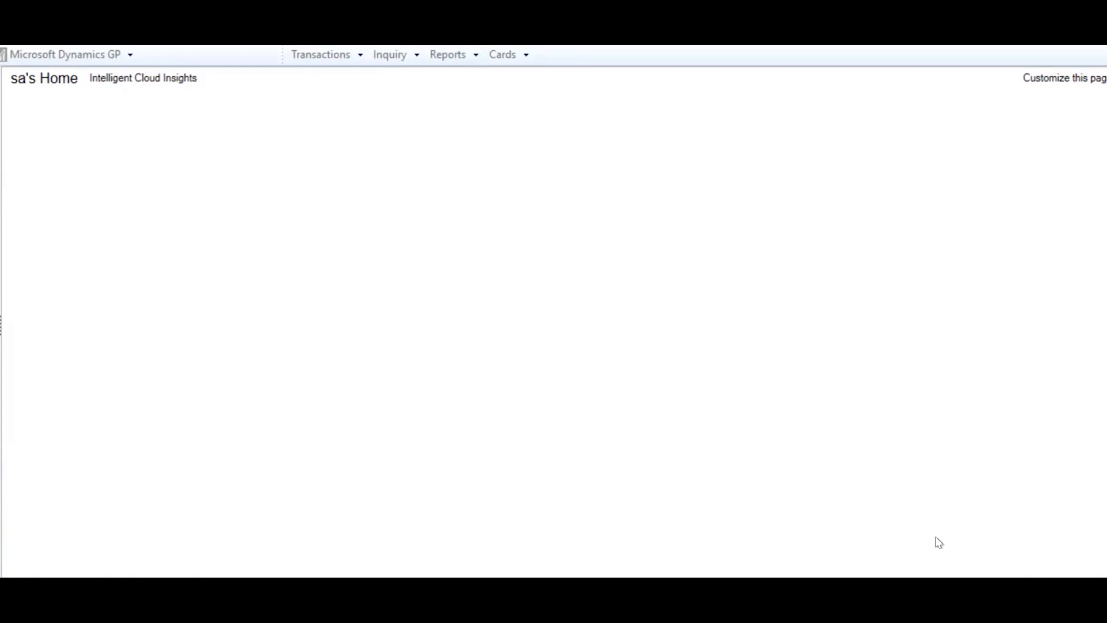
# Step: Open SmartList and display the Receivings Transactions list from the Purchasing series
pyautogui.click(119, 55)
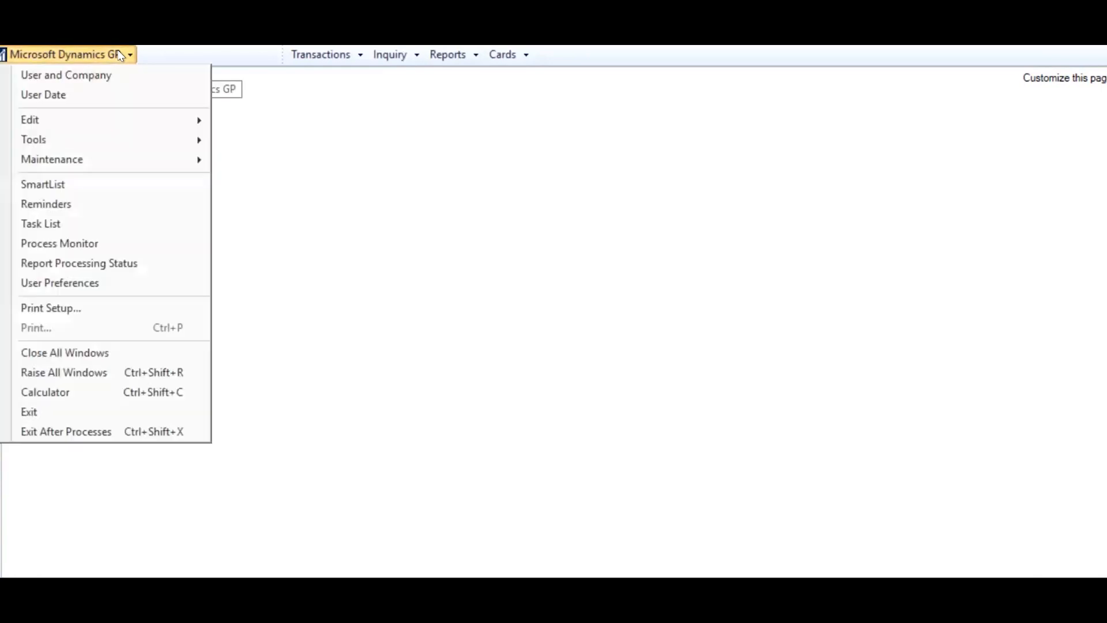
pyautogui.click(48, 183)
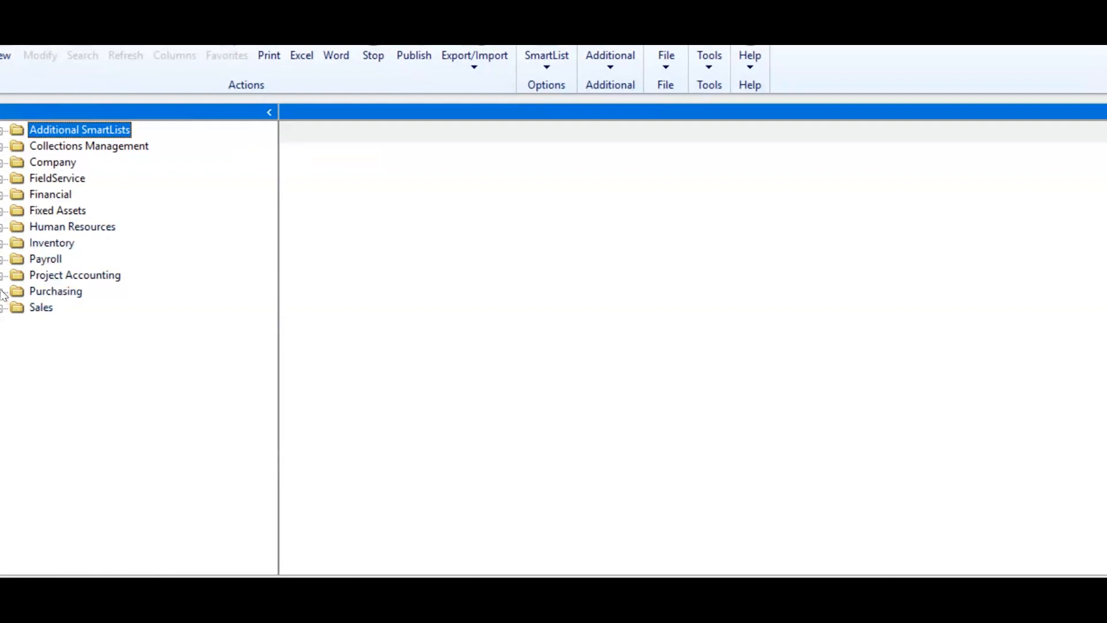
pyautogui.click(3, 292)
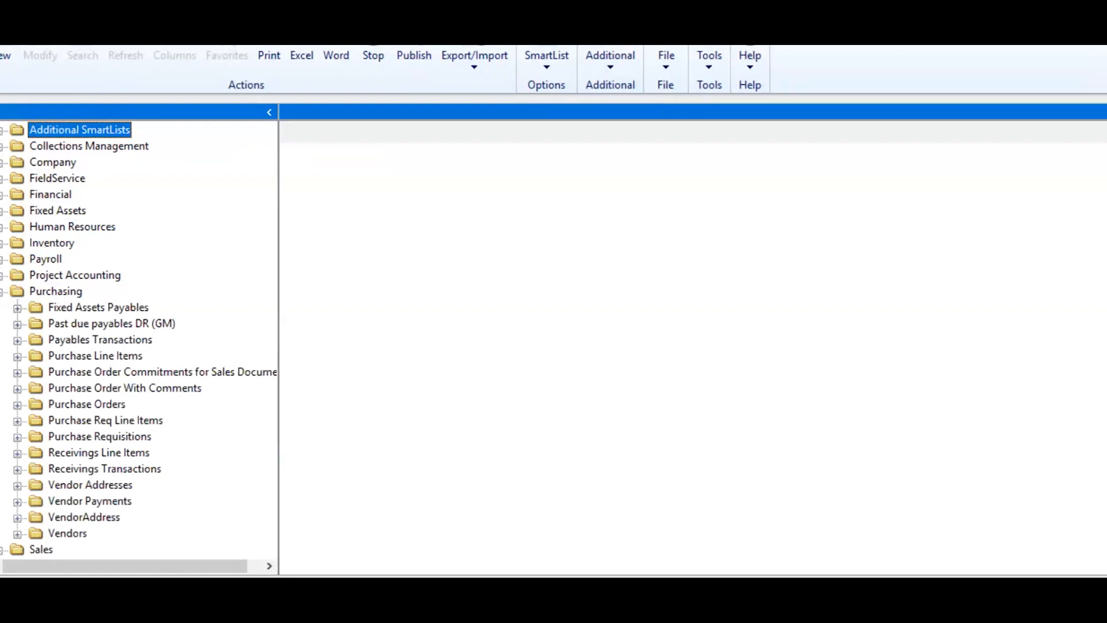
pyautogui.click(101, 471)
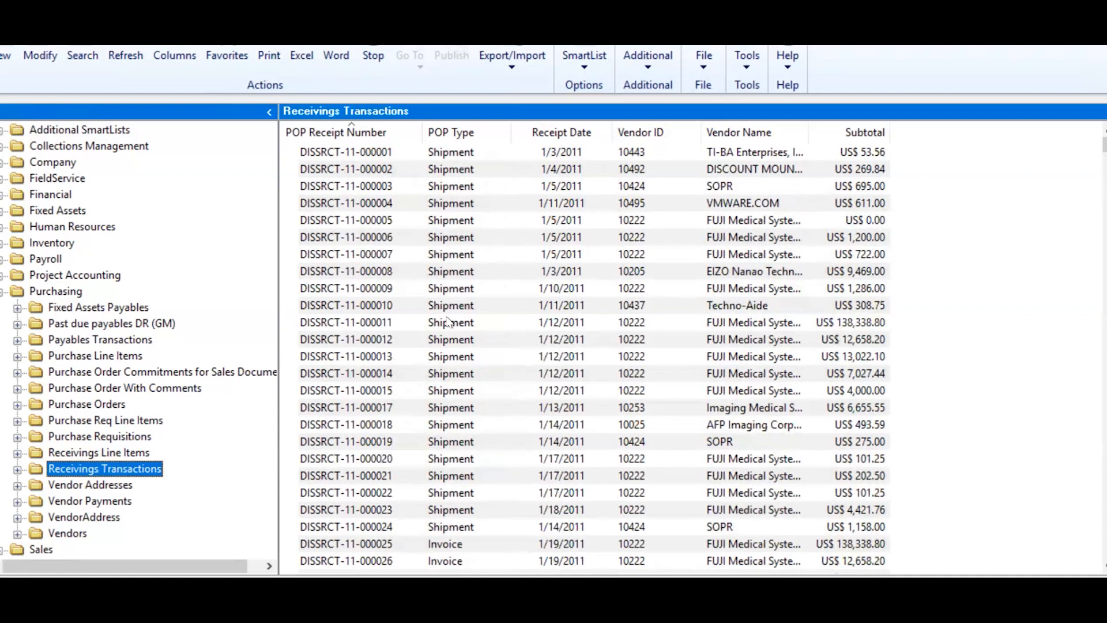
# Step: View the details of the Techno-Aide shipment receipt dated 1/11/2011, and look at the search criteria available for Receivings Transactions
pyautogui.doubleClick(391, 304)
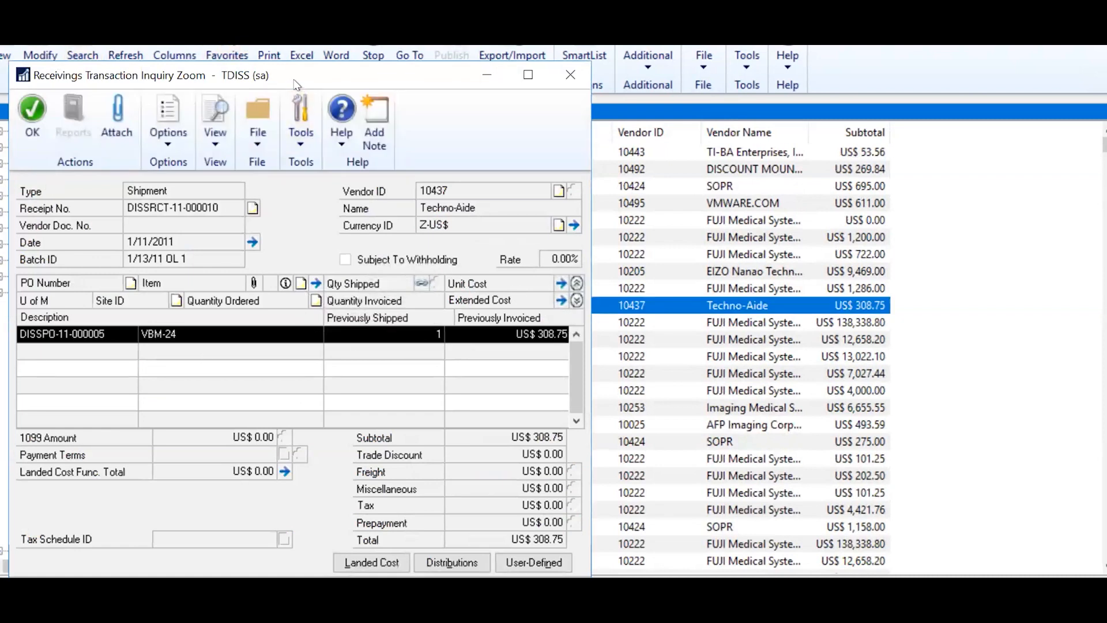
pyautogui.moveTo(304, 76); pyautogui.dragTo(346, 35)
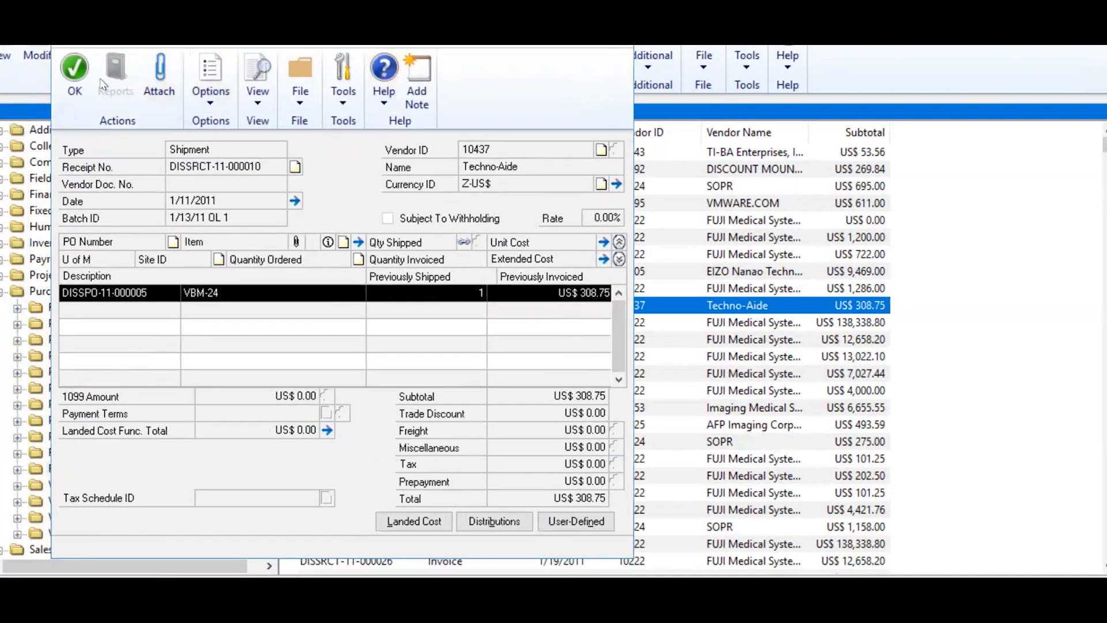
pyautogui.click(73, 69)
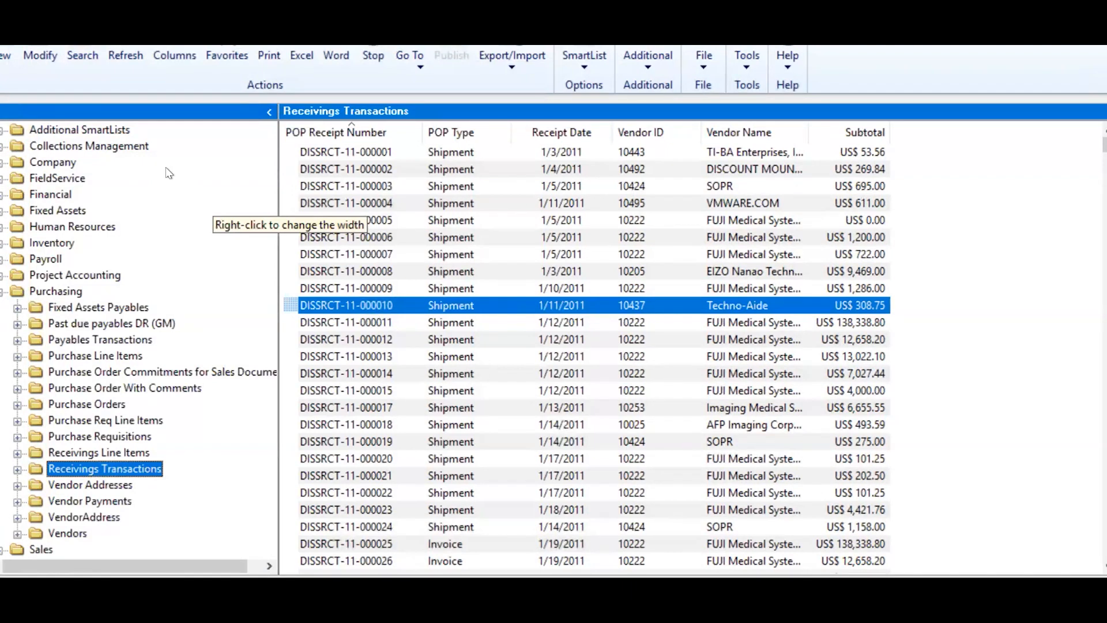
pyautogui.click(82, 56)
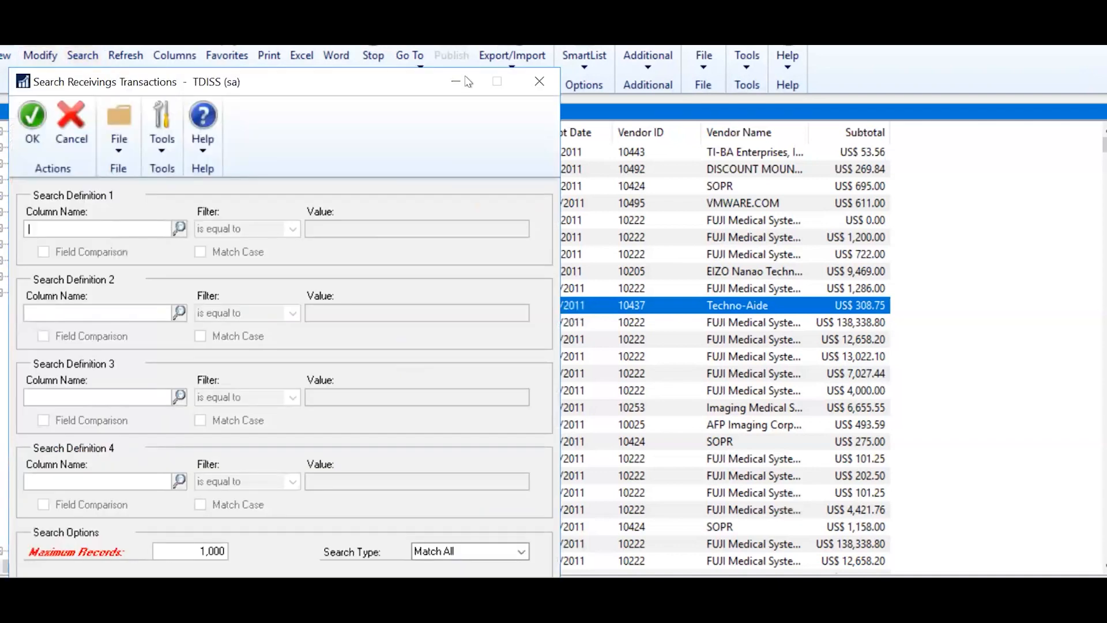
pyautogui.click(539, 80)
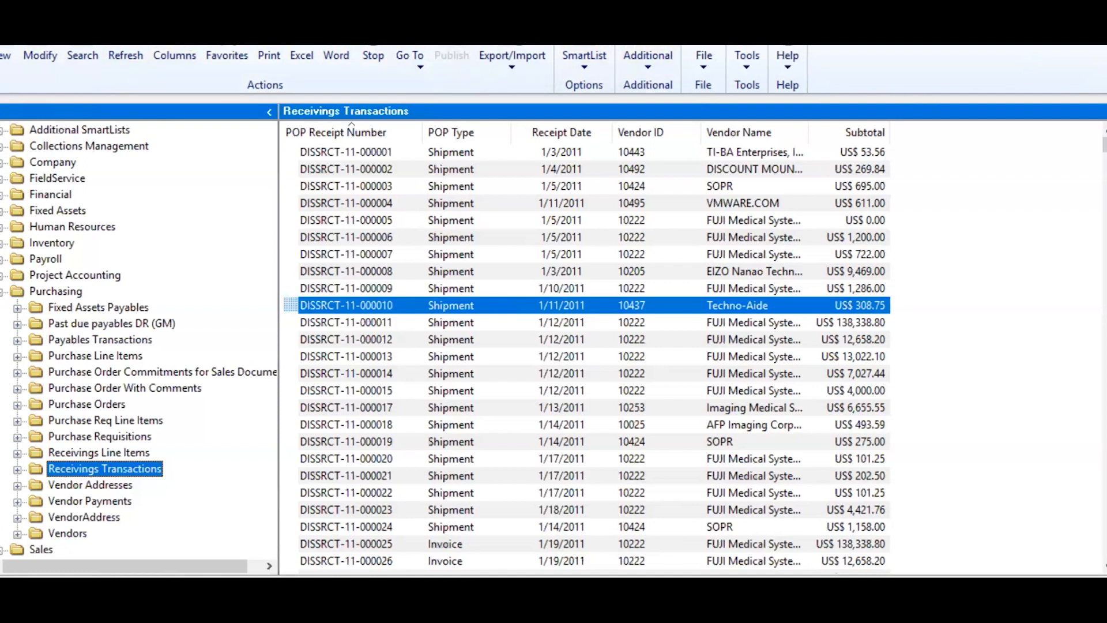
# Step: Return to the Microsoft Dynamics GP main window and open the SmartList Builder
pyautogui.press('Tab')
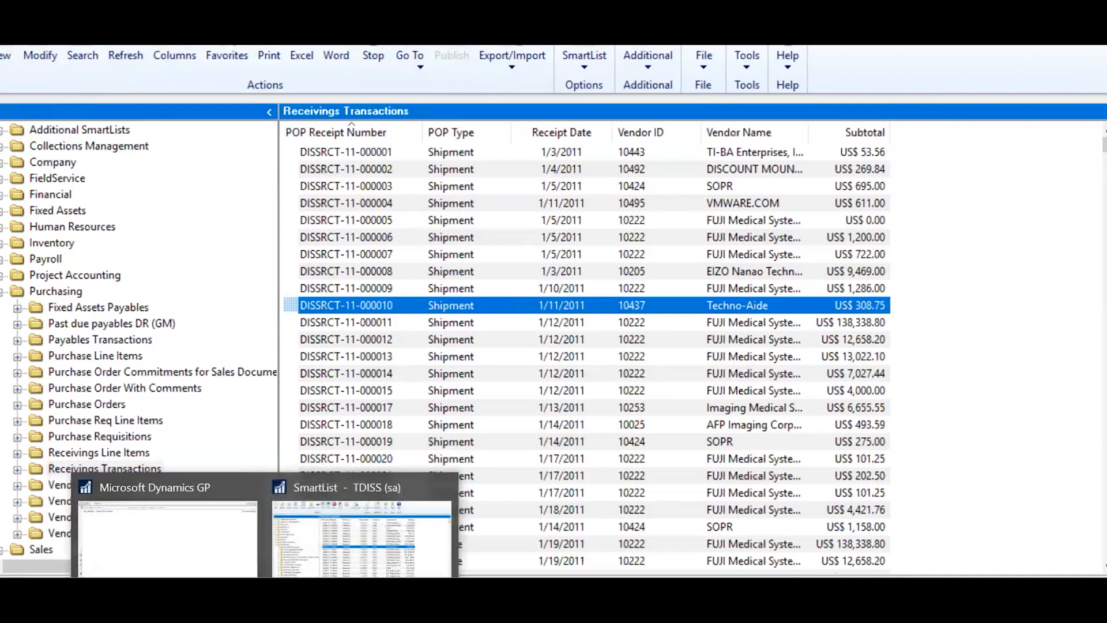
pyautogui.click(156, 554)
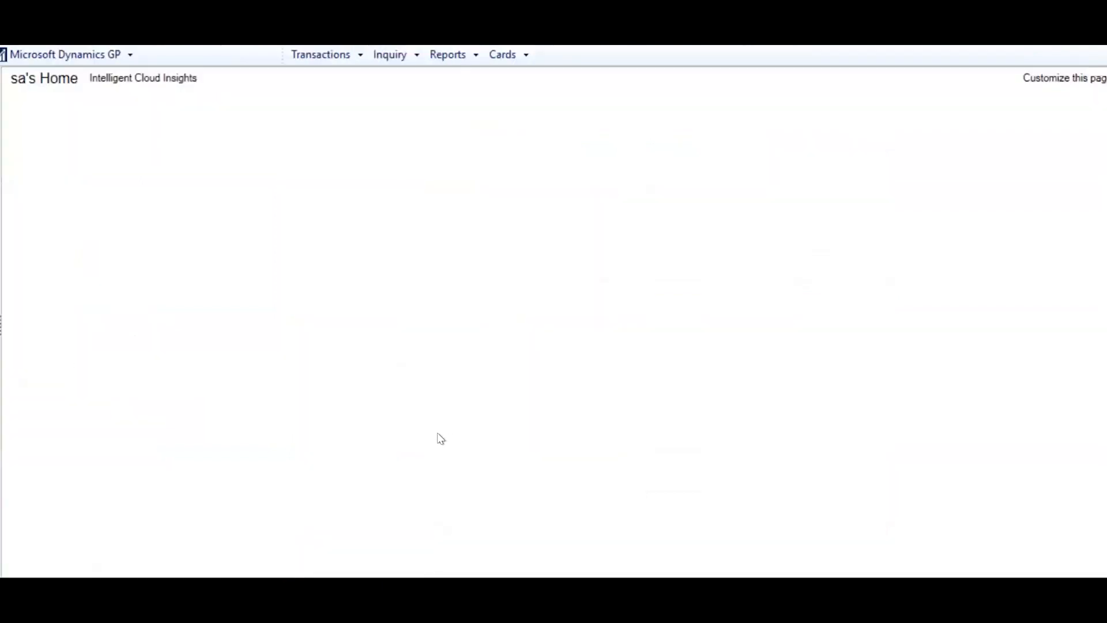
pyautogui.click(107, 56)
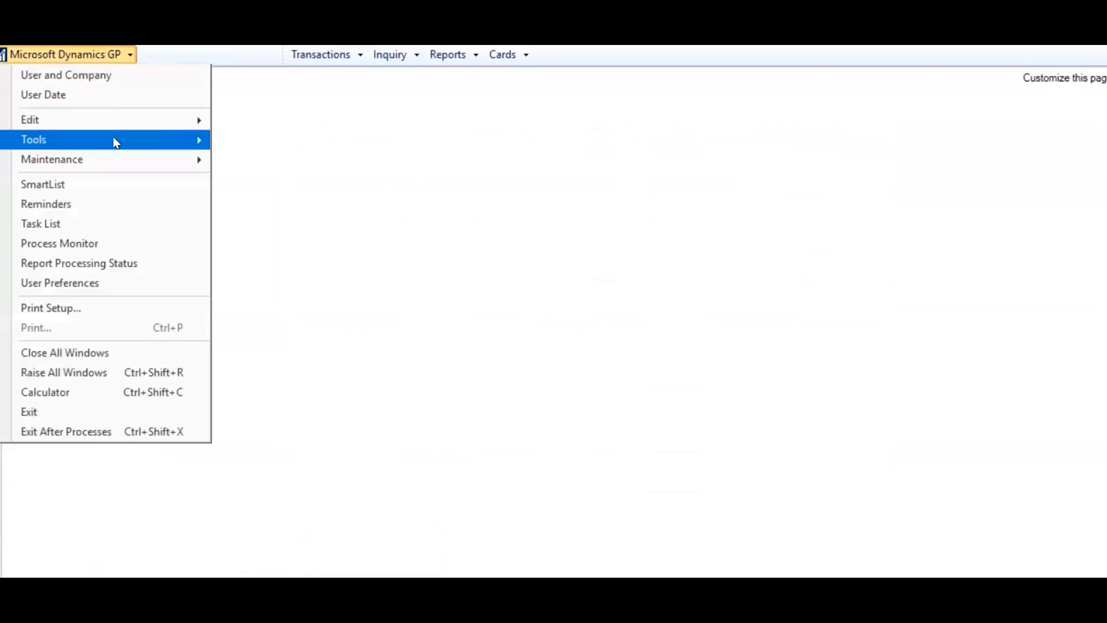
pyautogui.moveTo(114, 139)
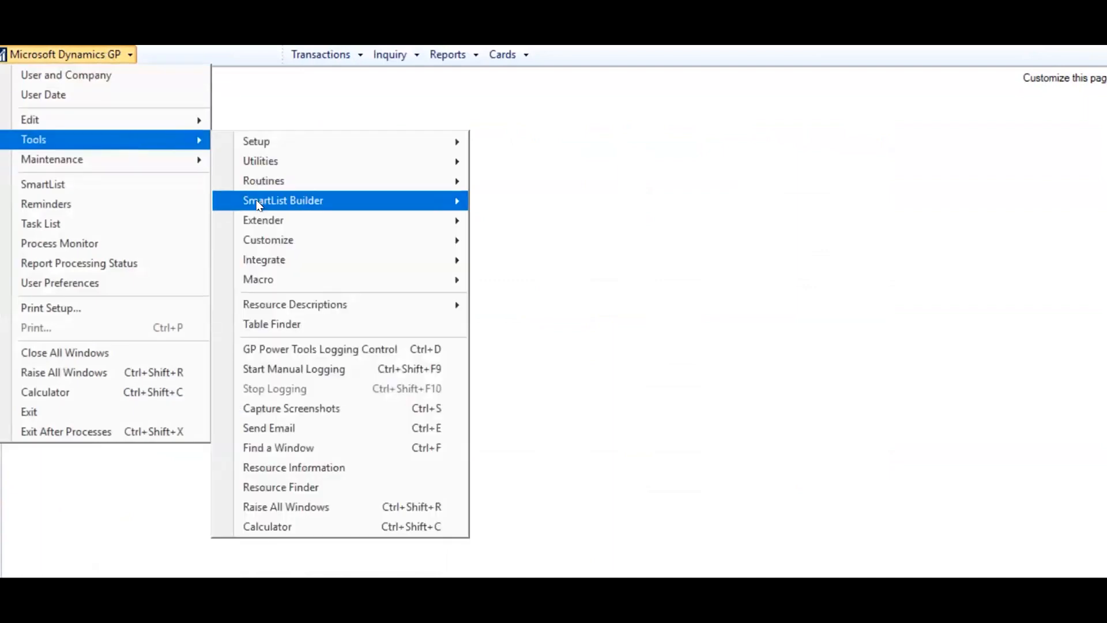
pyautogui.moveTo(351, 206)
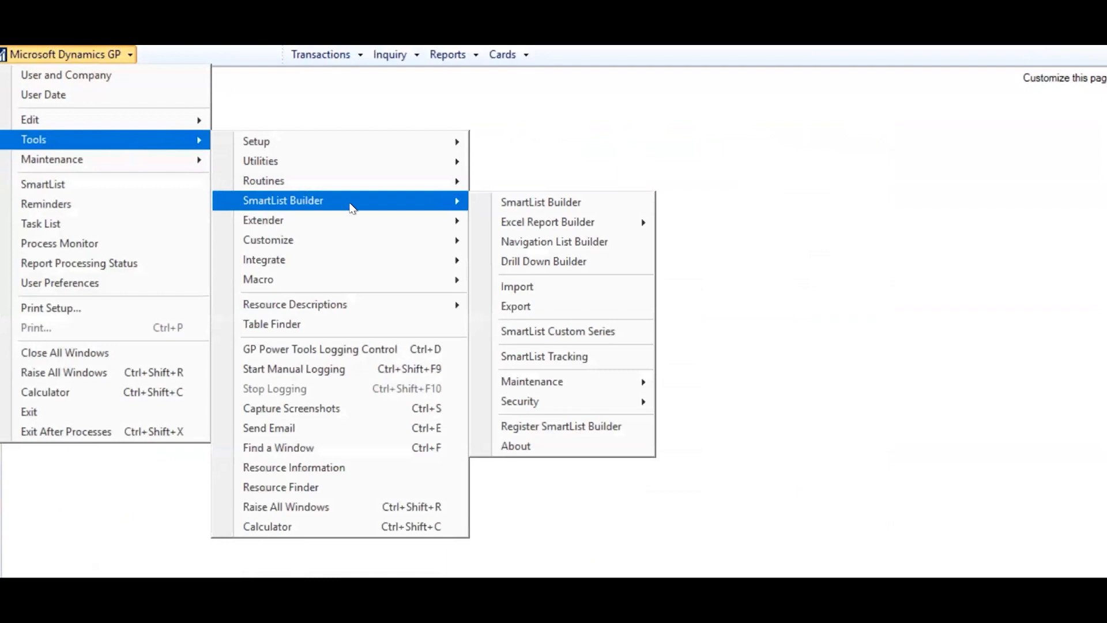
pyautogui.click(514, 203)
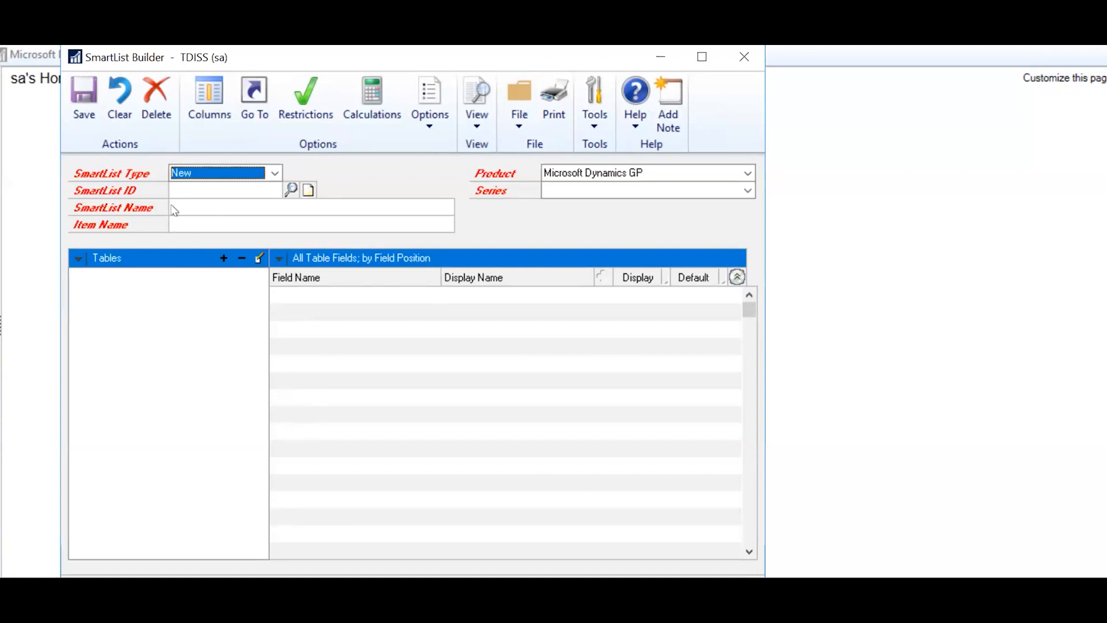
# Step: Define a new SmartList with ID WEBINAR REPORT, SmartList and item name Periodic Budget, and series Financial
pyautogui.click(187, 186)
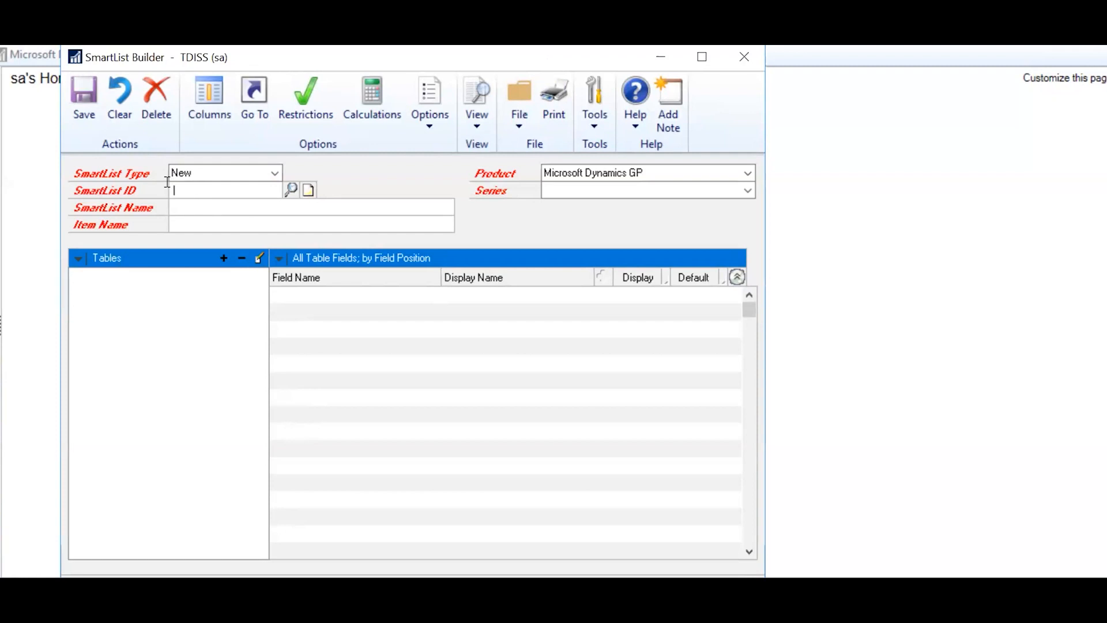
pyautogui.write('WEBINAR REPR')
pyautogui.press('BackSpace')
pyautogui.write('ORT')
pyautogui.click(193, 201)
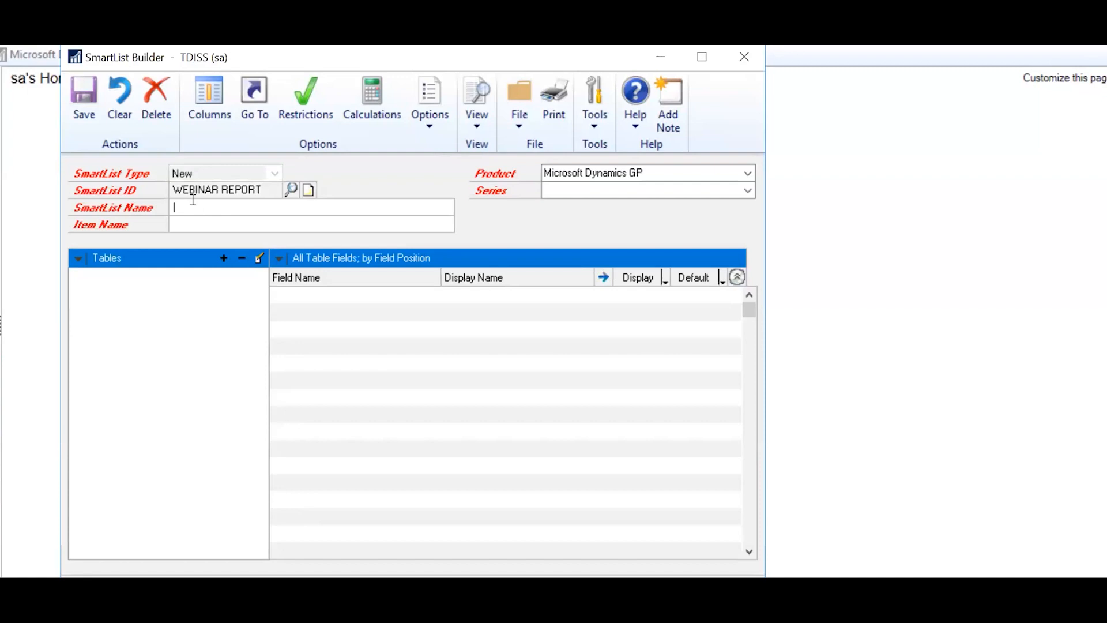
pyautogui.write('H')
pyautogui.press('BackSpace')
pyautogui.write('Periodic Budget')
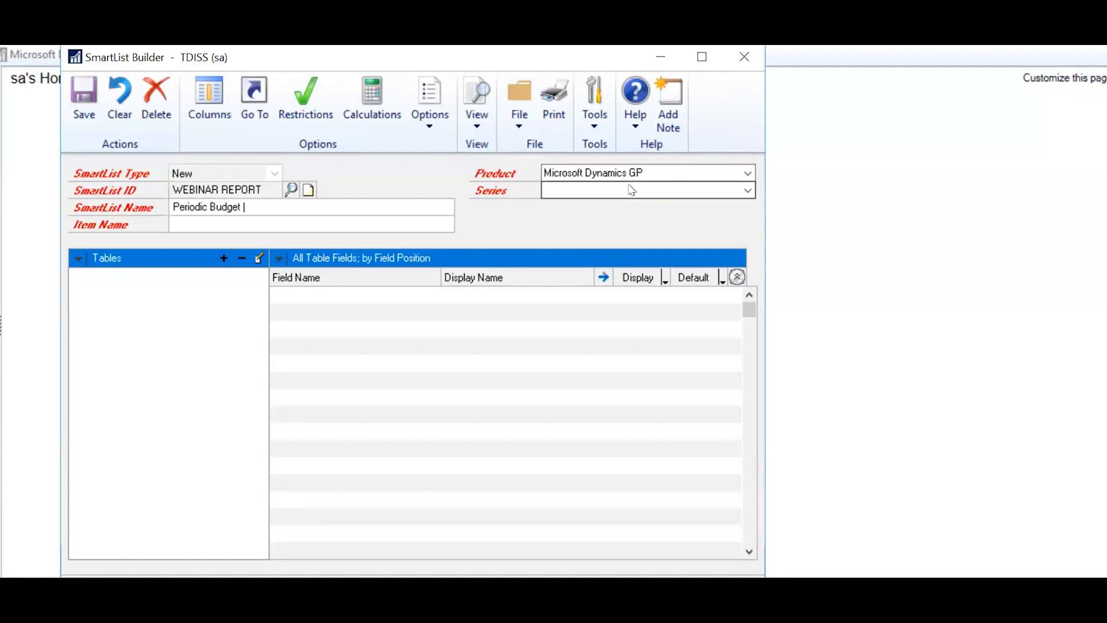
pyautogui.click(646, 196)
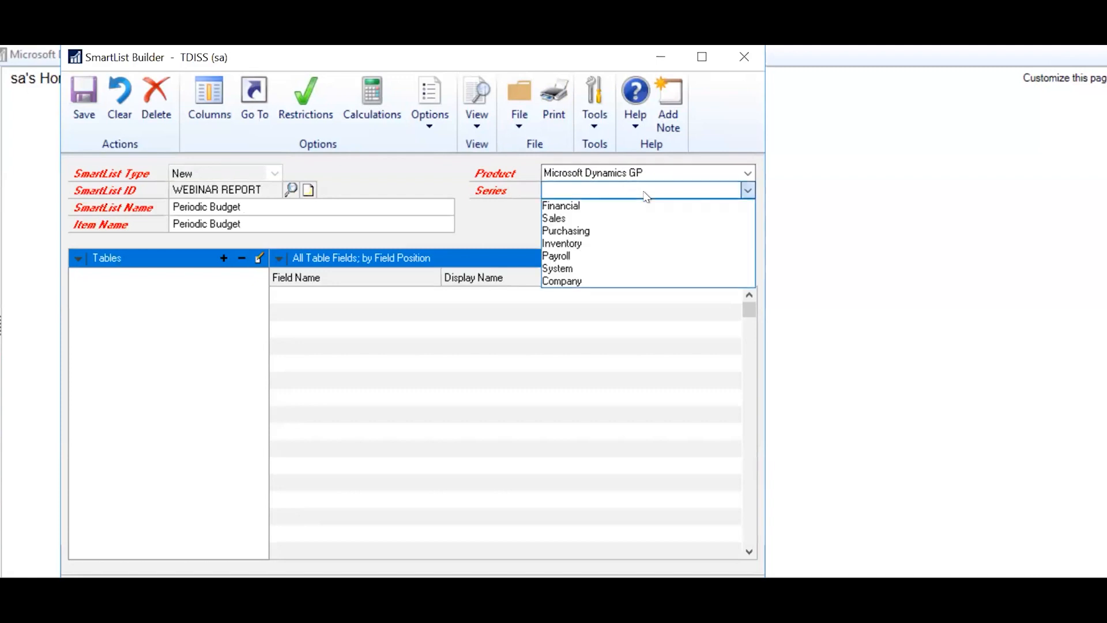
pyautogui.click(556, 206)
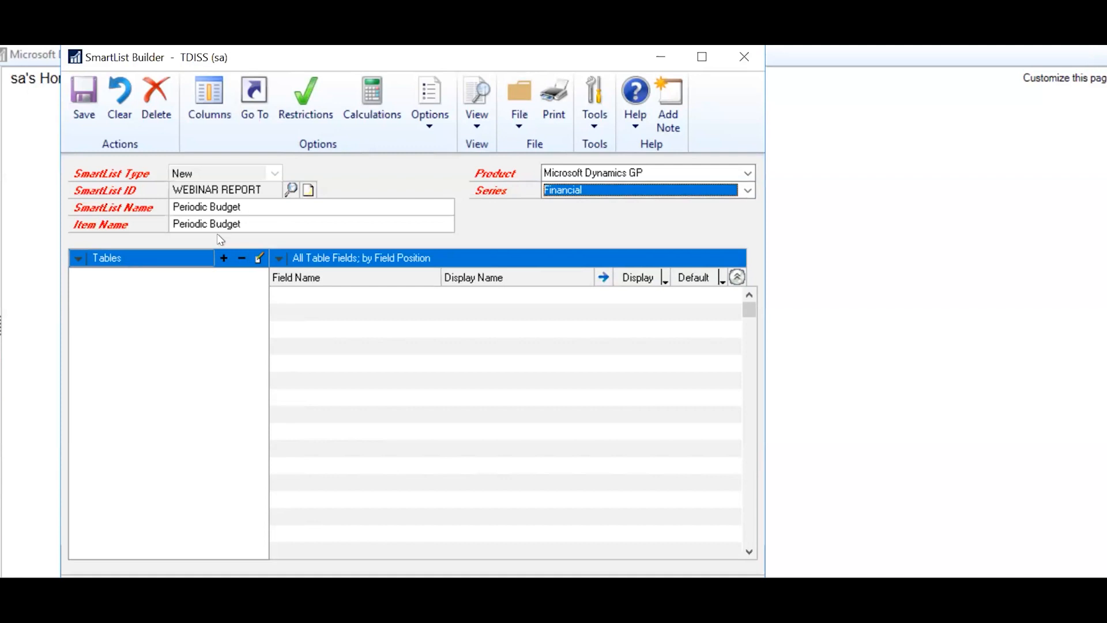
# Step: Add the Microsoft Dynamics GP table Budget Summary Master from the Financial series, keeping its proposed key fields
pyautogui.click(226, 257)
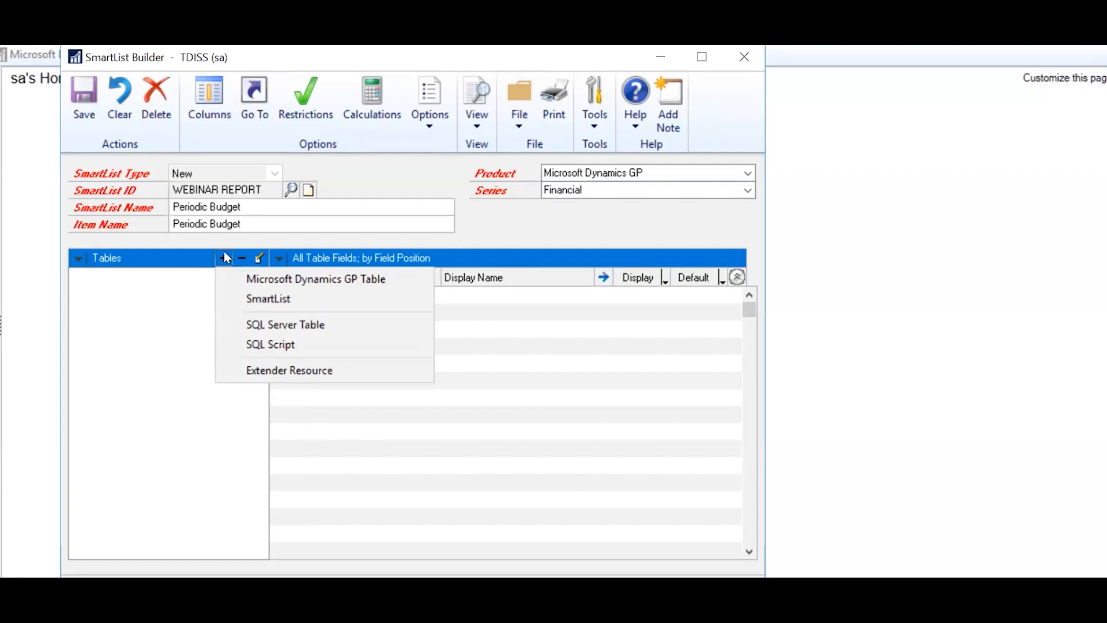
pyautogui.click(285, 279)
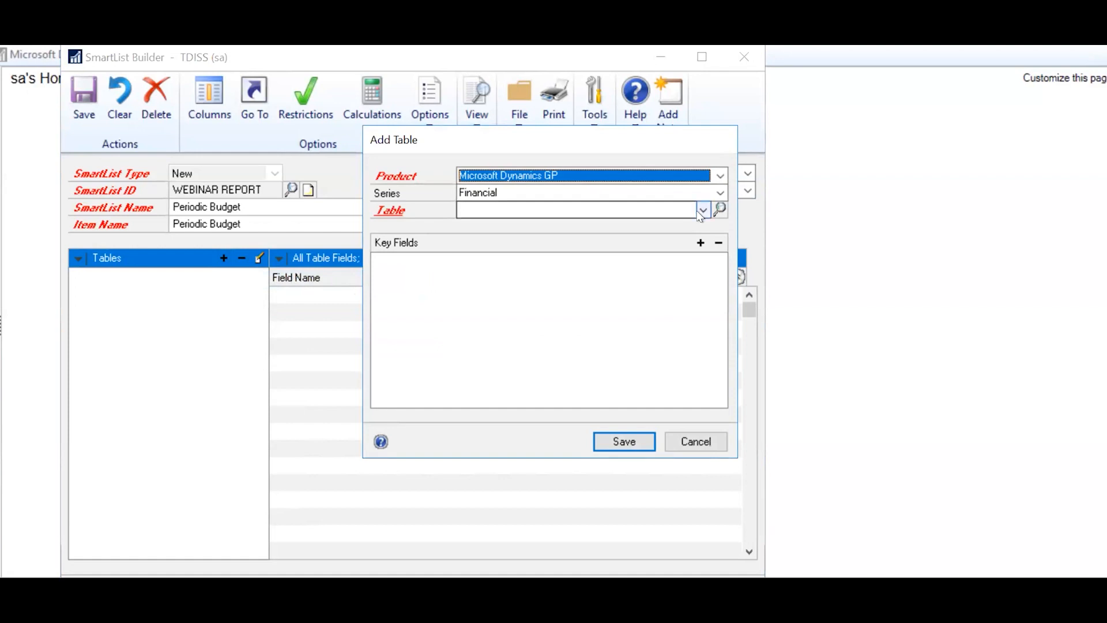
pyautogui.click(719, 176)
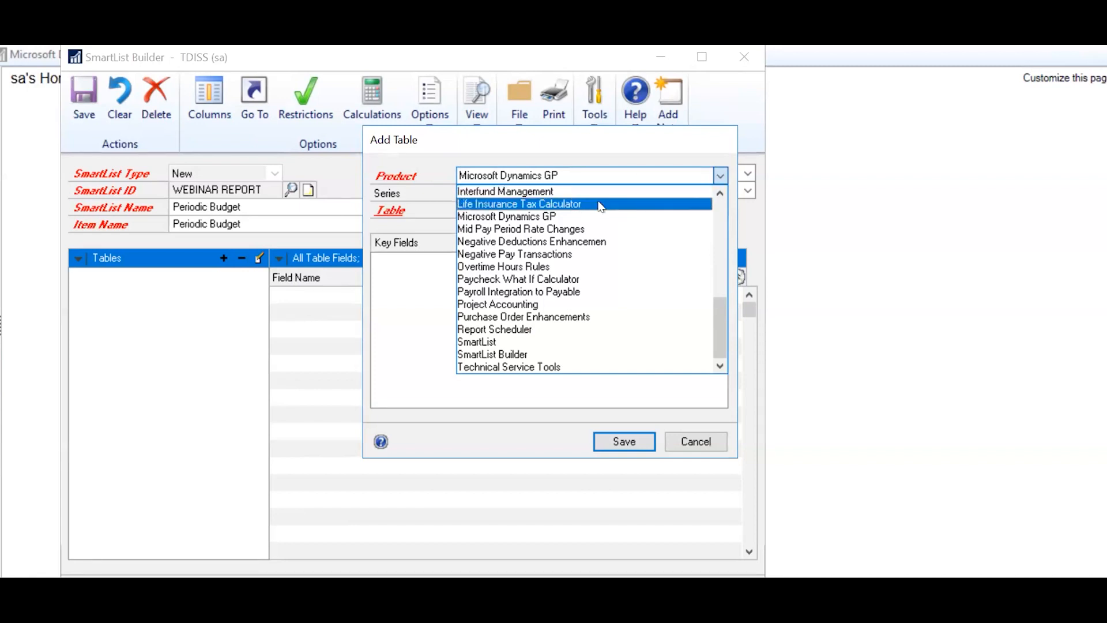
pyautogui.click(718, 216)
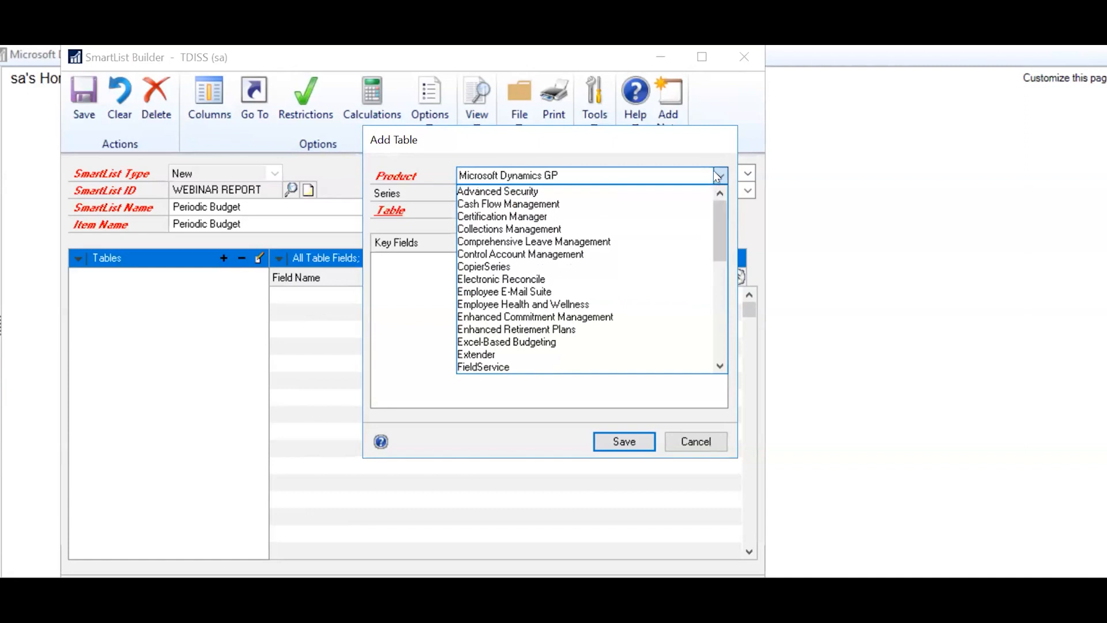
pyautogui.click(718, 176)
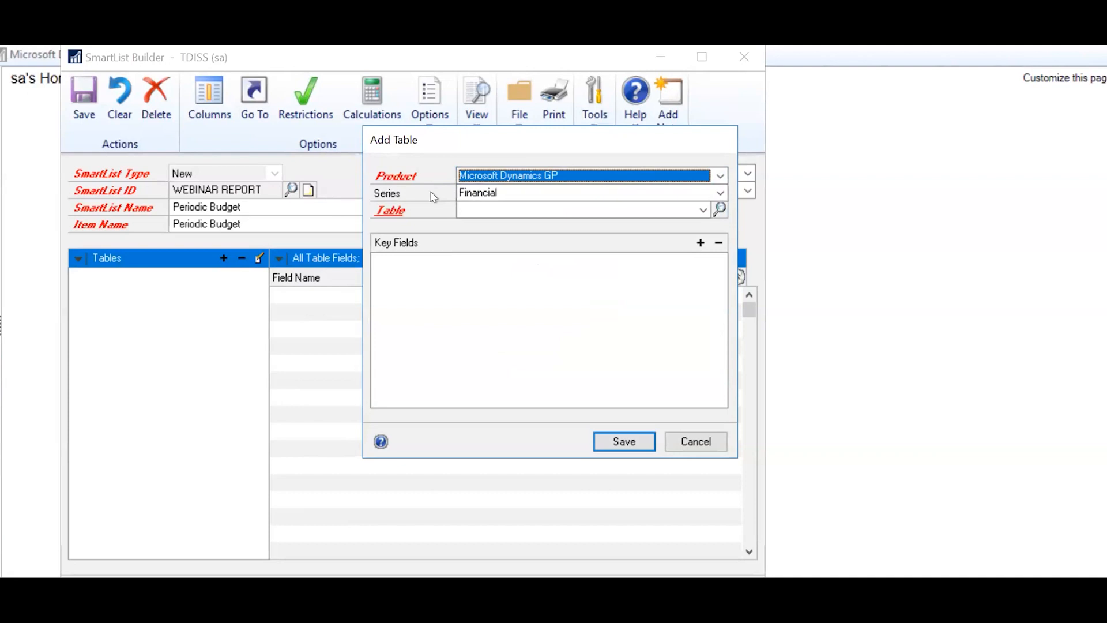
pyautogui.click(475, 214)
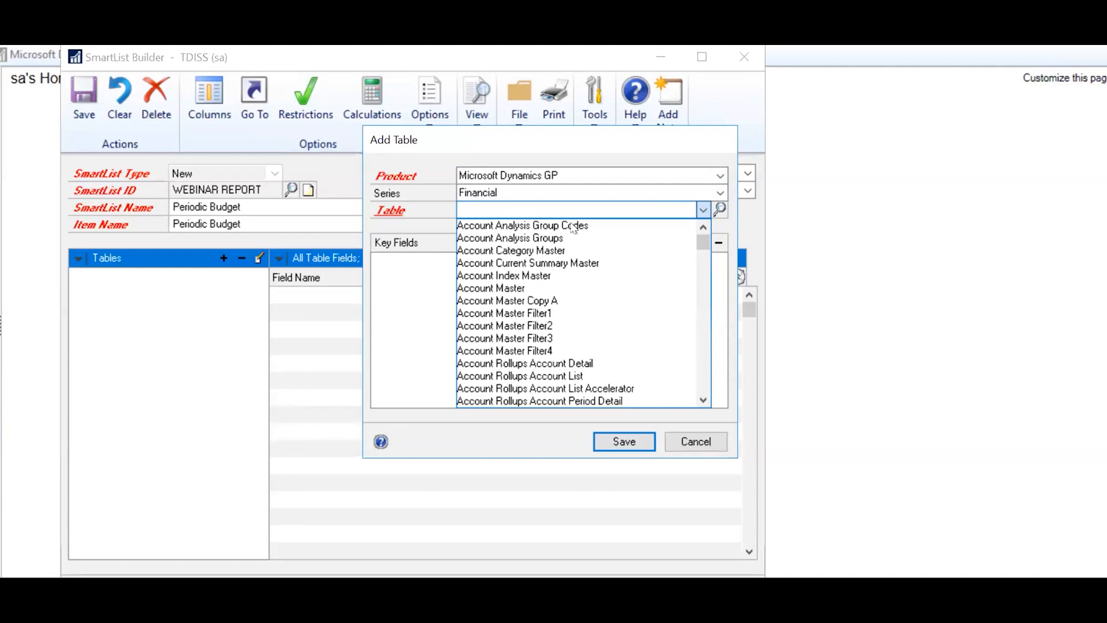
pyautogui.moveTo(705, 400); pyautogui.dragTo(705, 400)
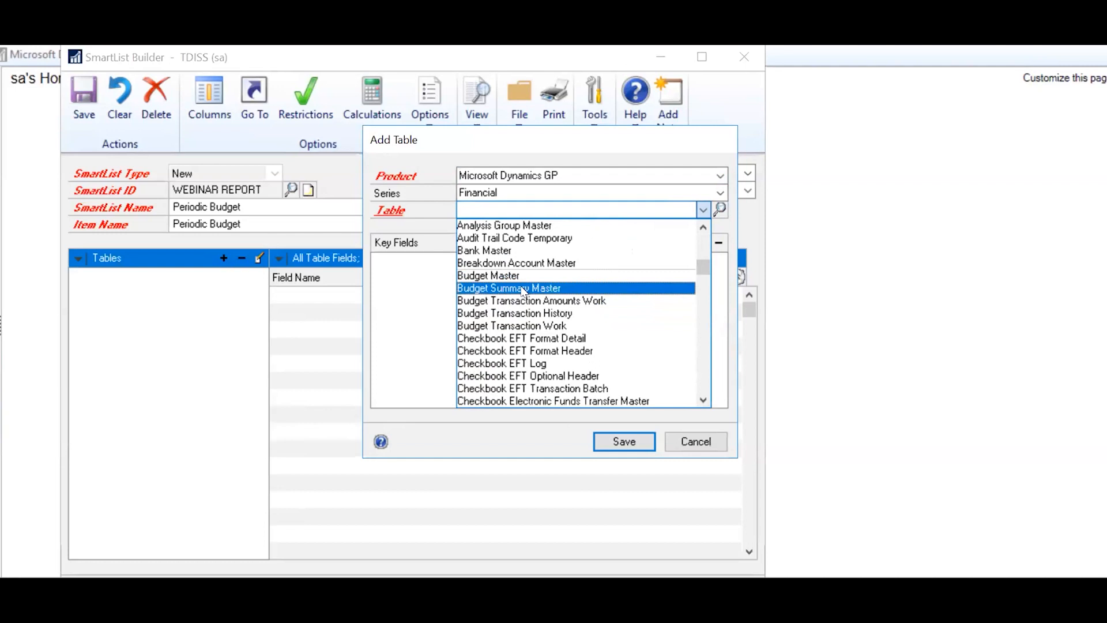
pyautogui.click(524, 288)
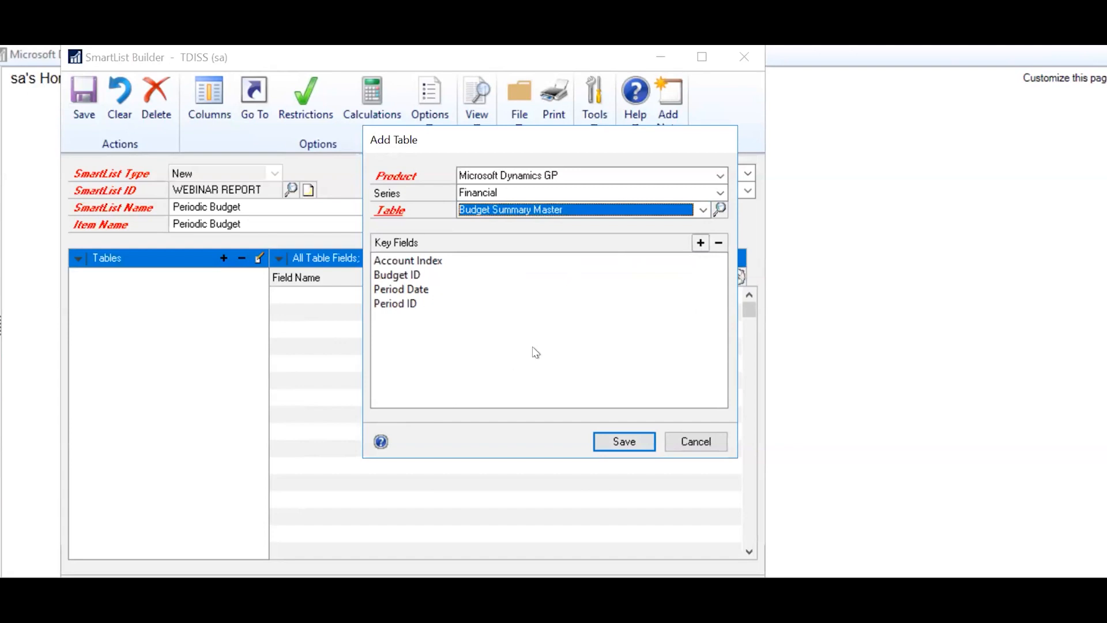
pyautogui.click(612, 443)
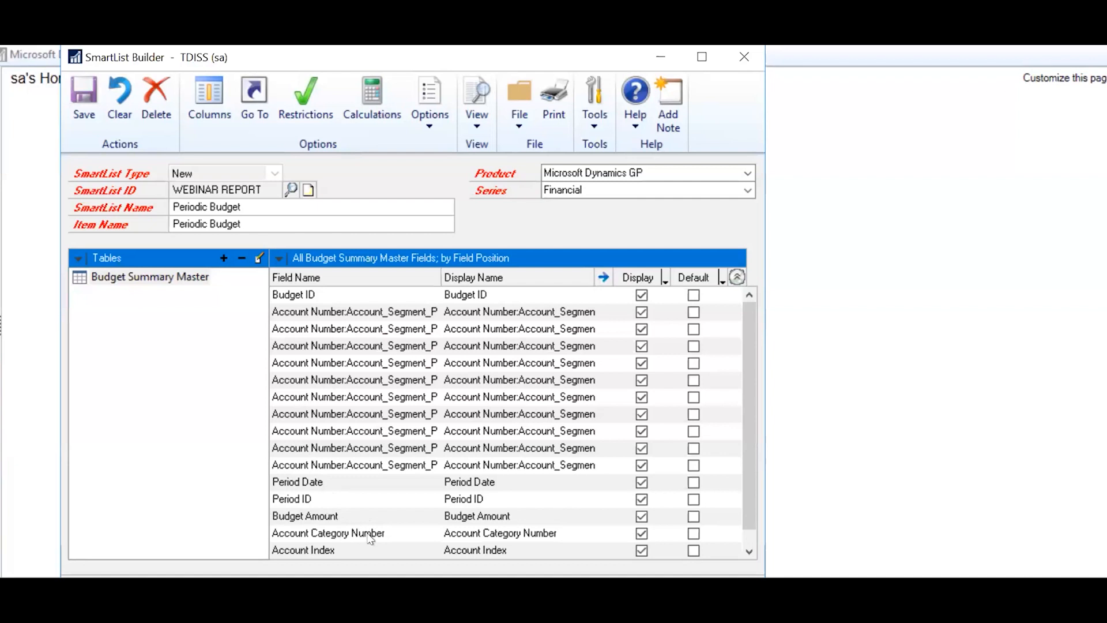
# Step: Mark Period ID, Year, Account Index and Budget Amount as default columns of the Budget Summary Master table
pyautogui.click(750, 548)
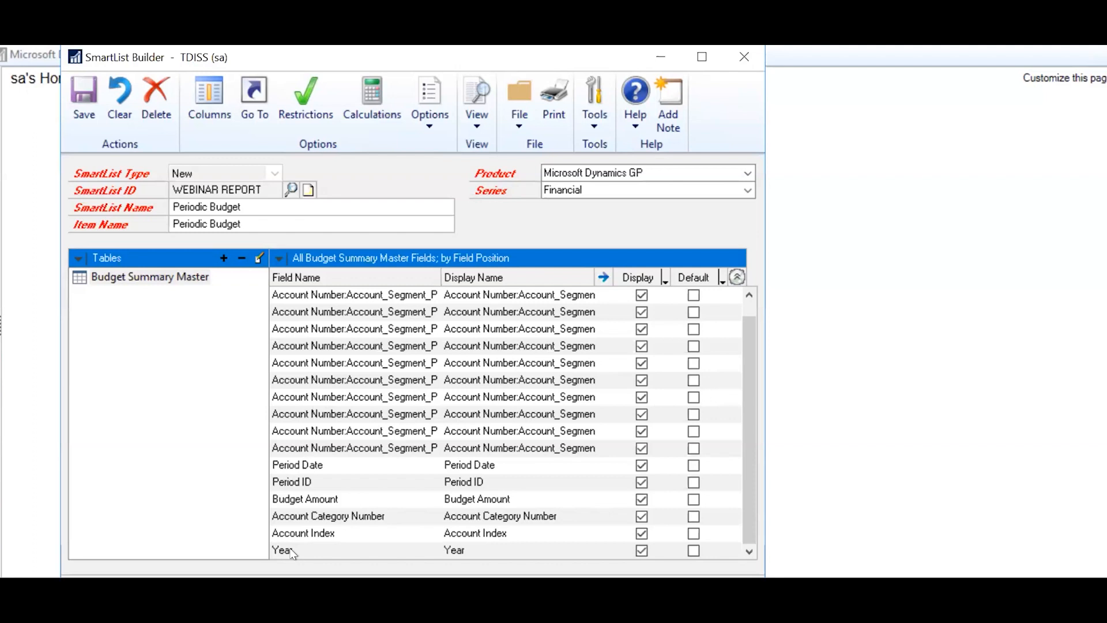
pyautogui.moveTo(749, 385); pyautogui.dragTo(750, 327)
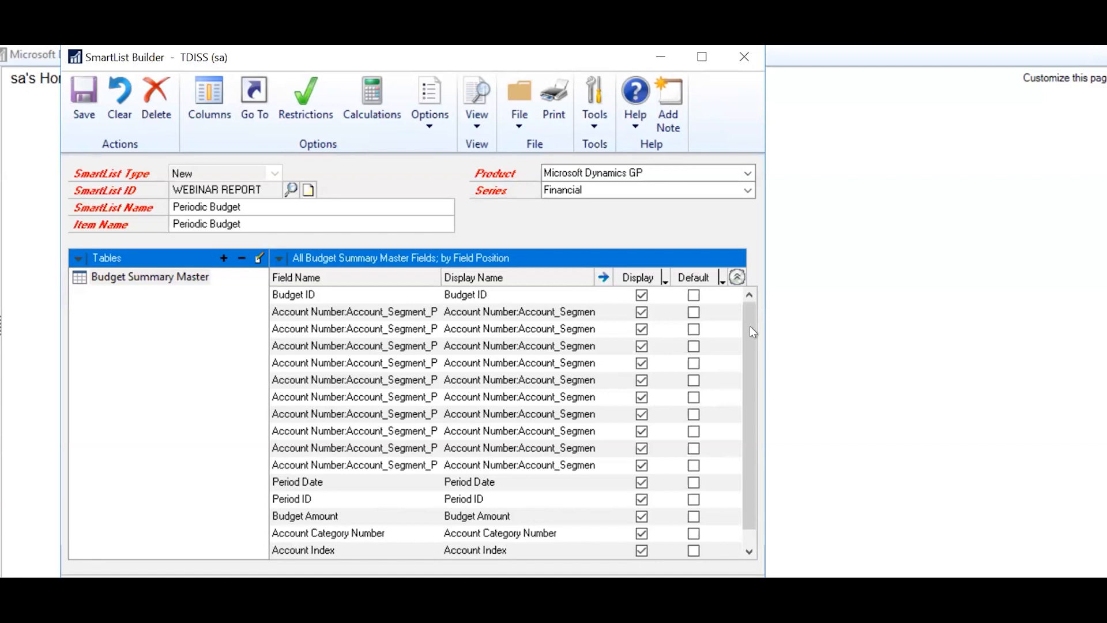
pyautogui.click(695, 500)
pyautogui.click(749, 551)
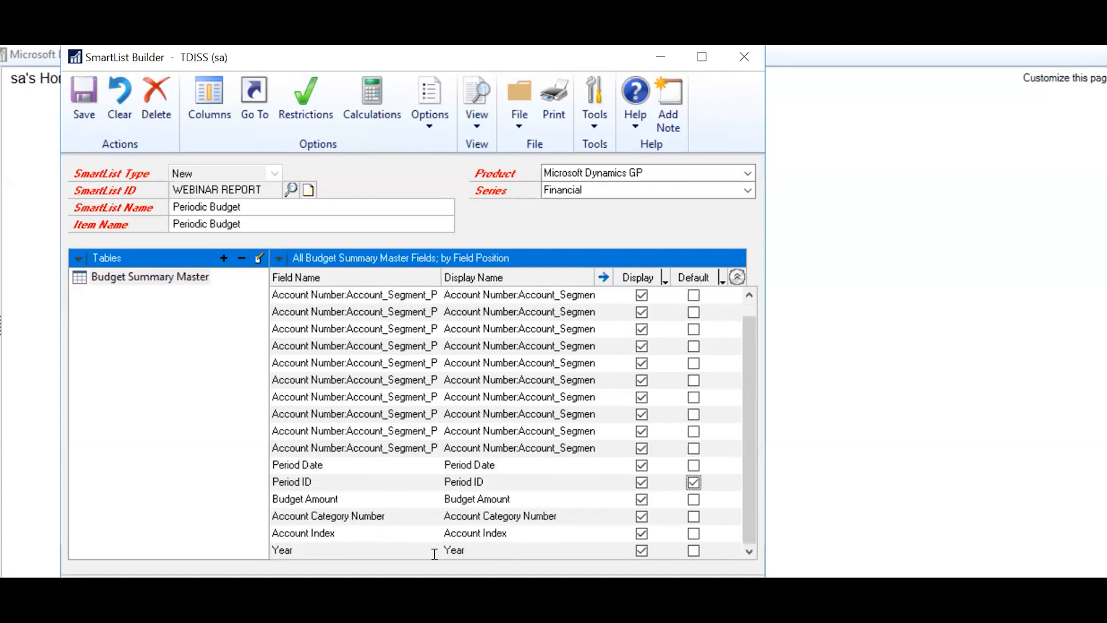
pyautogui.click(694, 551)
pyautogui.click(694, 534)
pyautogui.click(694, 499)
# Step: Preview the SmartList's data with the chosen default columns, and close the preview
pyautogui.click(430, 128)
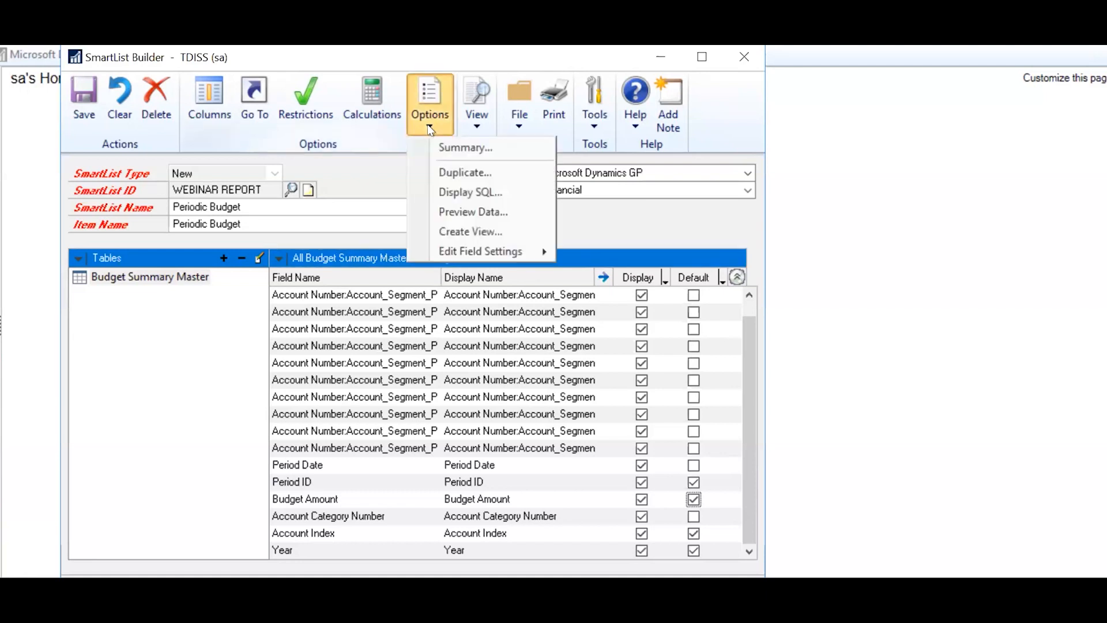
pyautogui.click(476, 217)
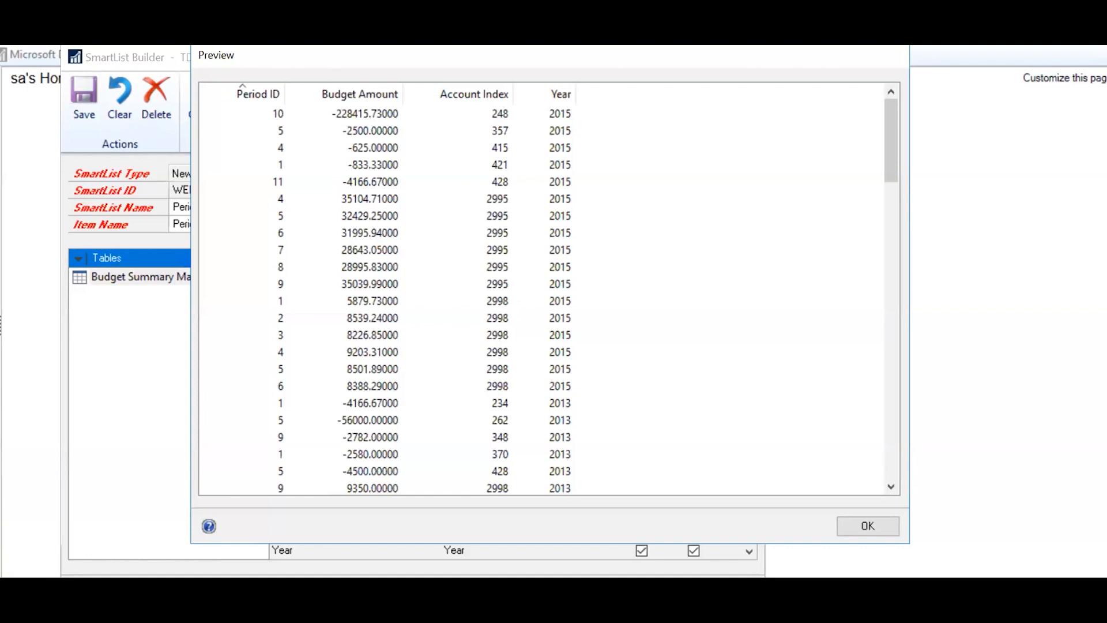
pyautogui.click(868, 526)
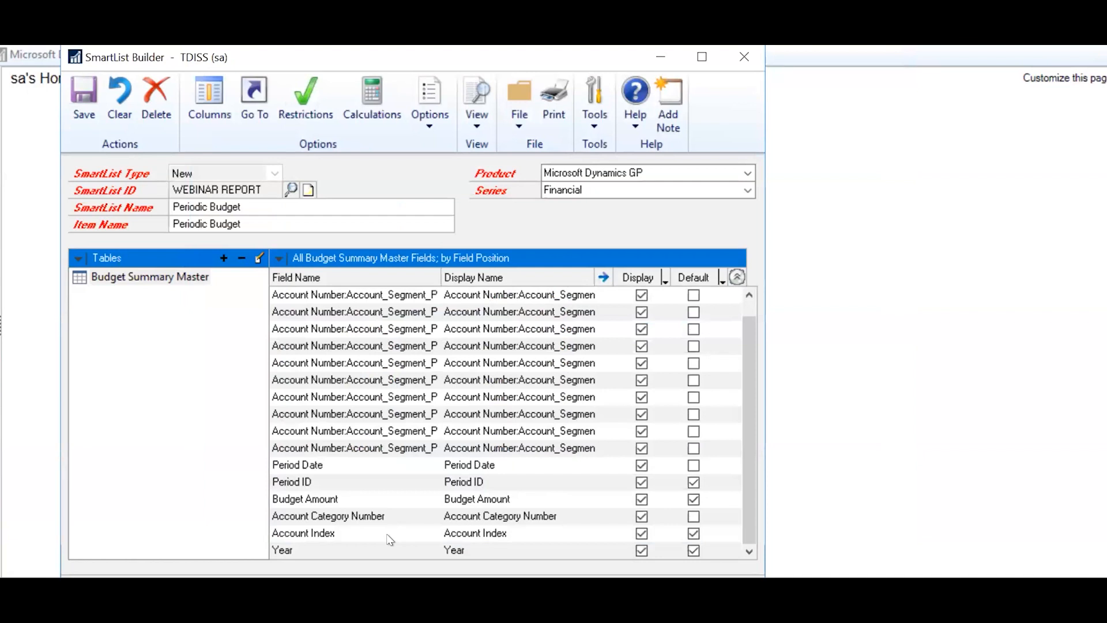
# Step: Set the Account Index field of Budget Summary Master to show the account number, and save its field options
pyautogui.click(501, 526)
pyautogui.click(603, 278)
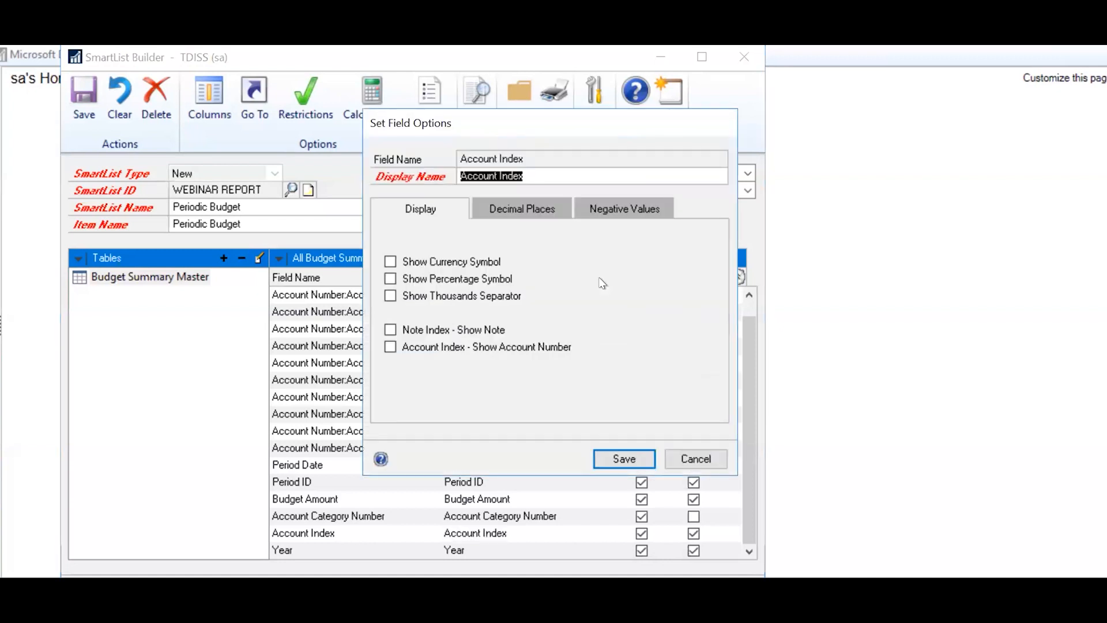
pyautogui.click(391, 348)
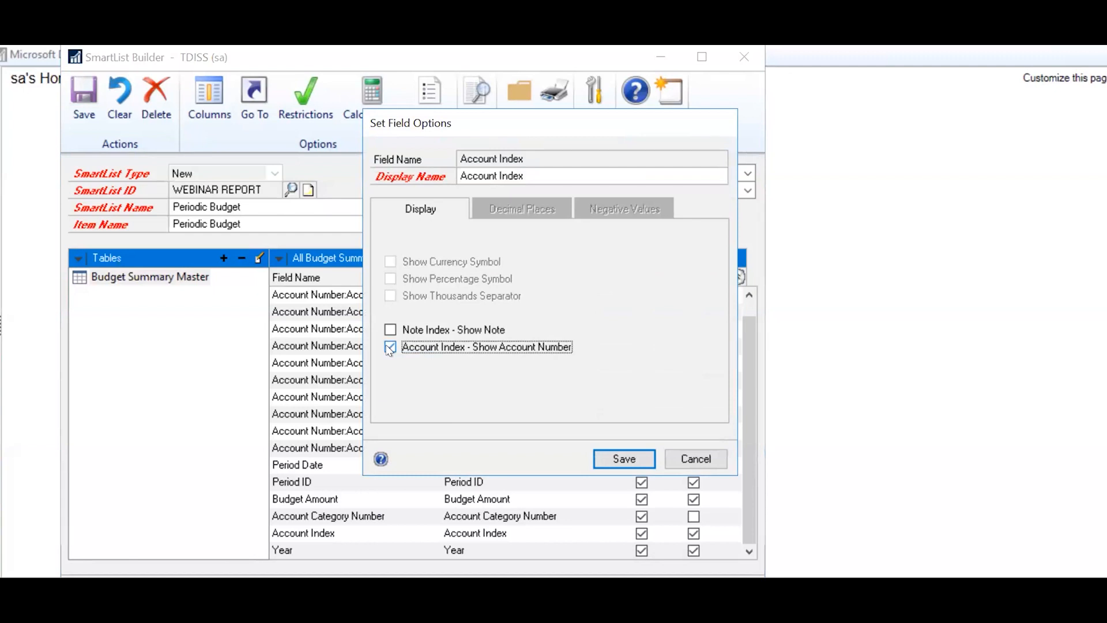
pyautogui.click(634, 458)
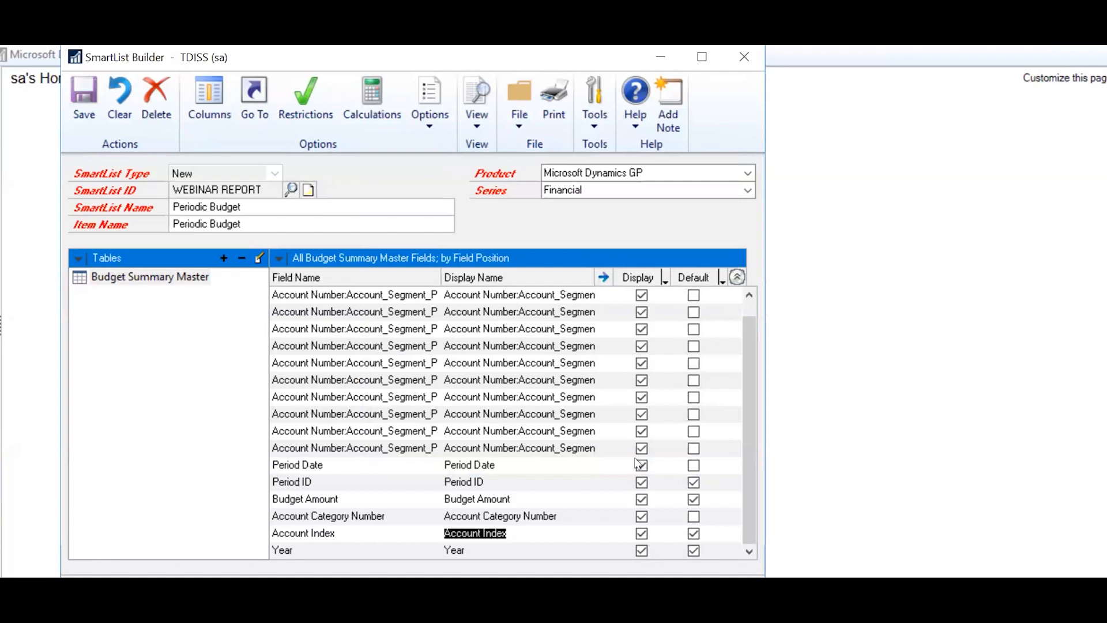
# Step: Change the display name of the Account Index field to Account number
pyautogui.click(567, 529)
pyautogui.press('BackSpace')
pyautogui.press('BackSpace')
pyautogui.press('BackSpace')
pyautogui.press('BackSpace')
pyautogui.press('BackSpace')
pyautogui.press('BackSpace')
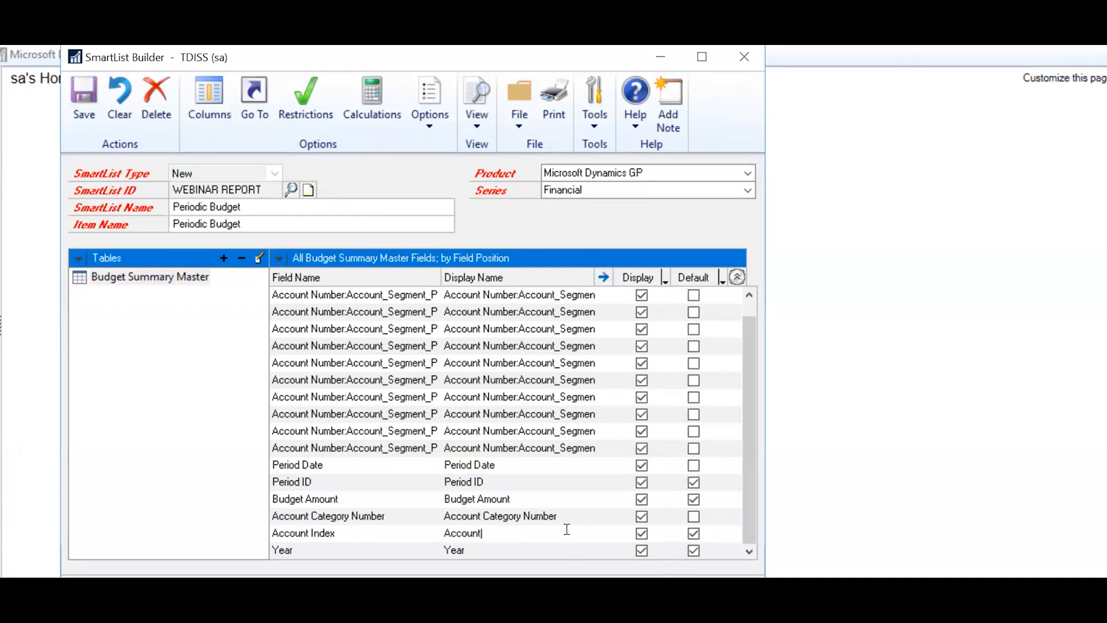
pyautogui.write('number')
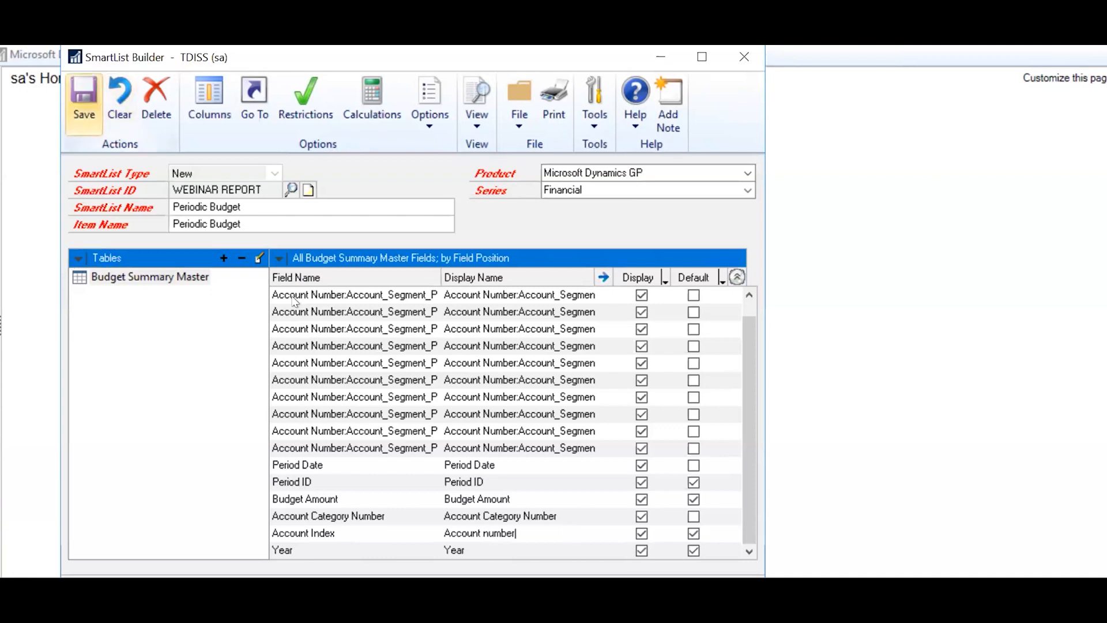
# Step: Save the Periodic Budget SmartList definition and close SmartList Builder
pyautogui.click(84, 92)
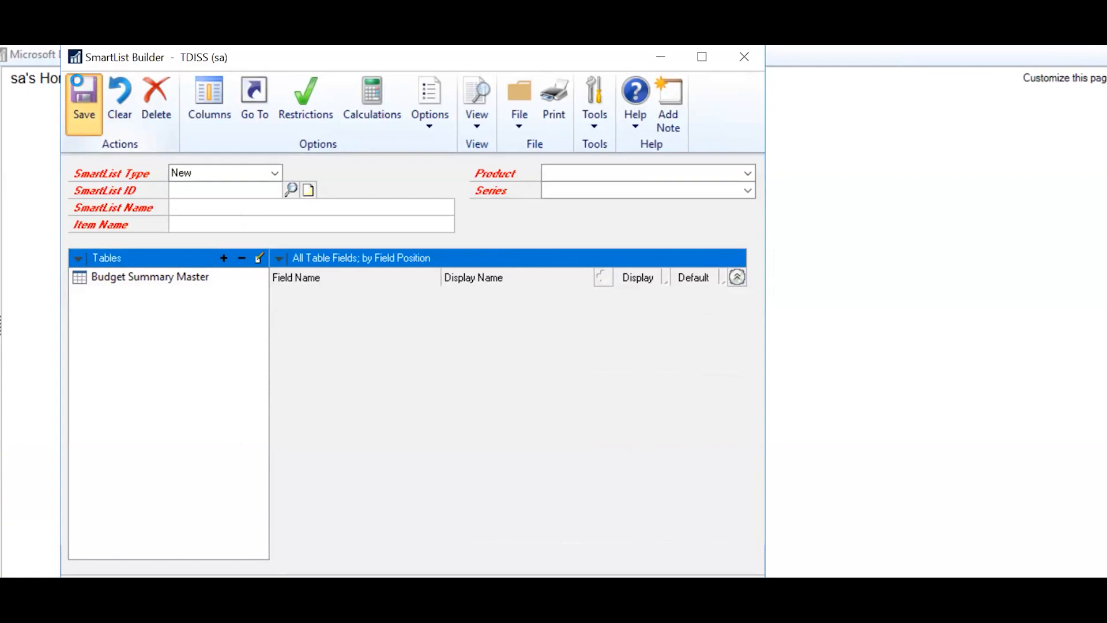
pyautogui.click(85, 91)
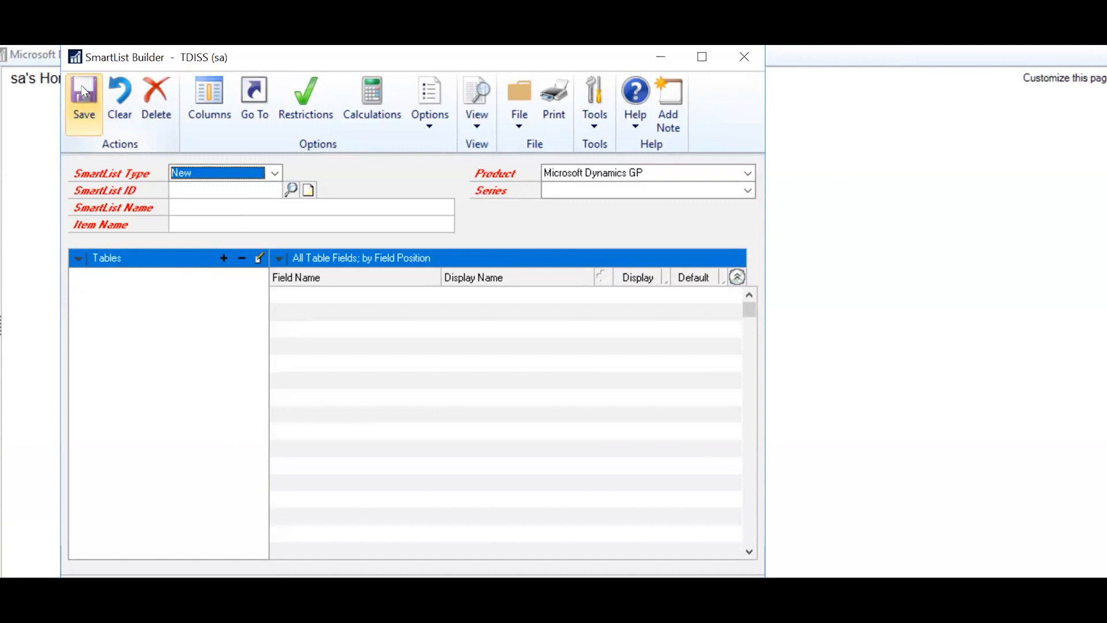
pyautogui.click(745, 58)
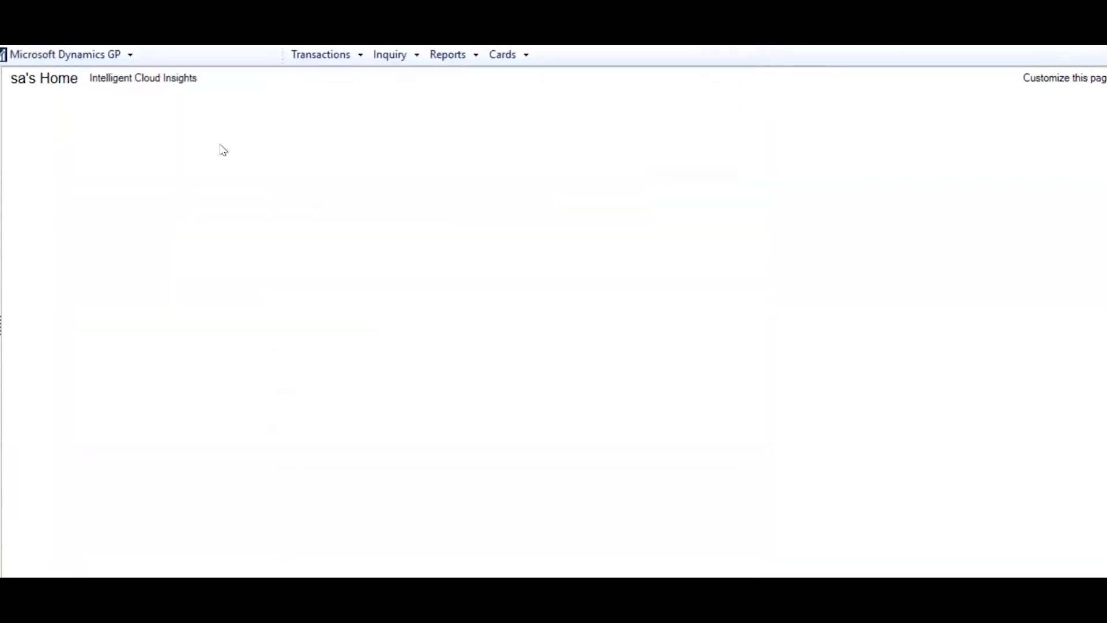
# Step: View the Periodic Budget list under Financial in SmartList, close it and return to the home page
pyautogui.click(121, 55)
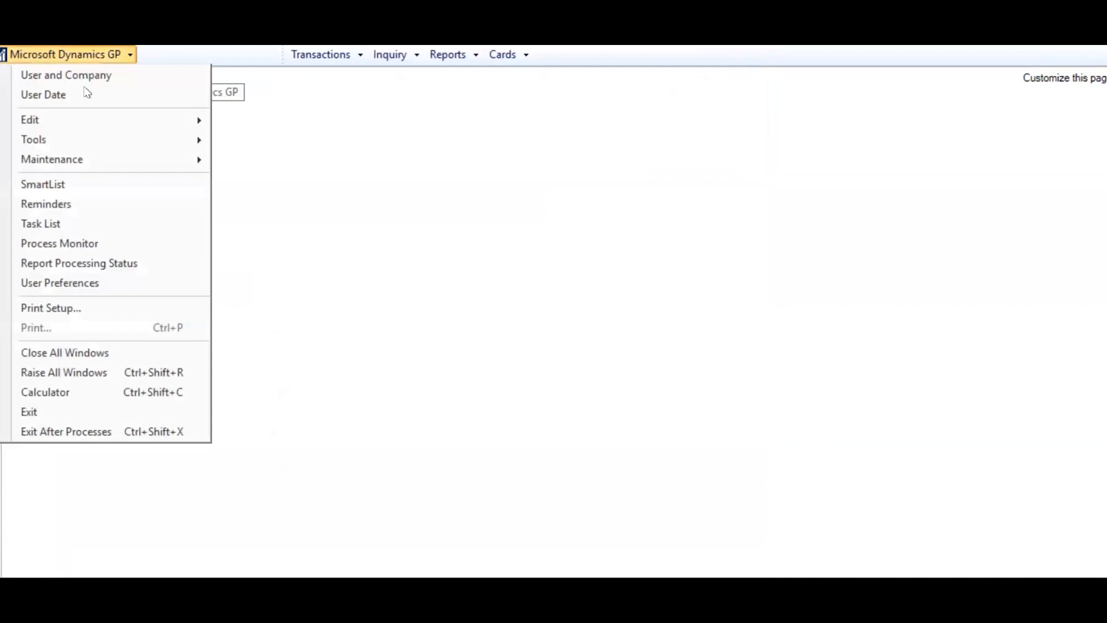
pyautogui.click(63, 184)
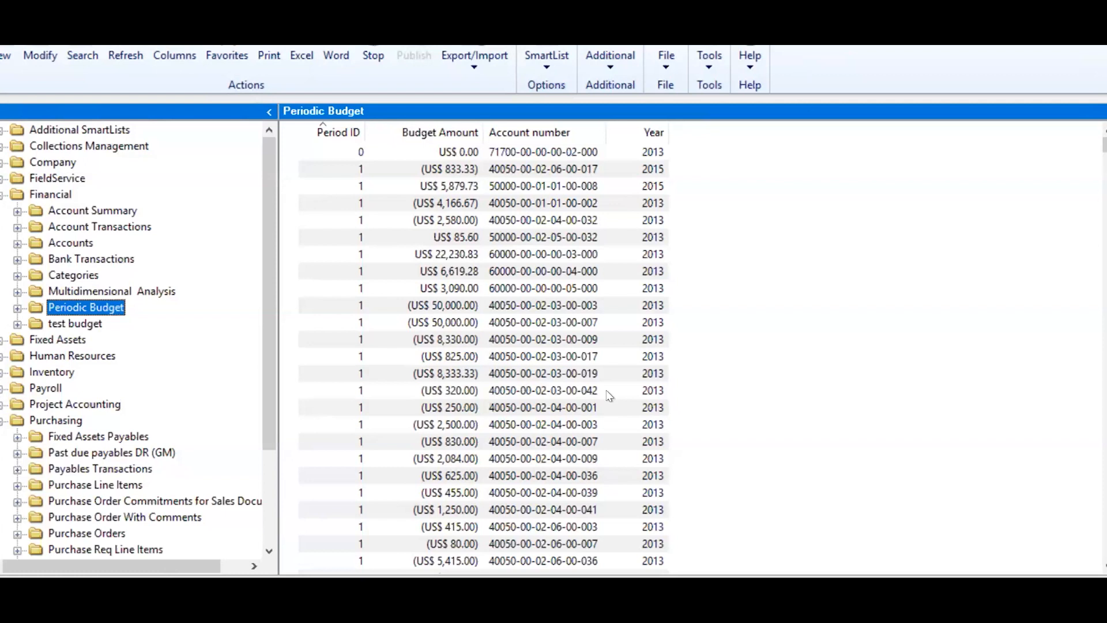
pyautogui.click(265, 577)
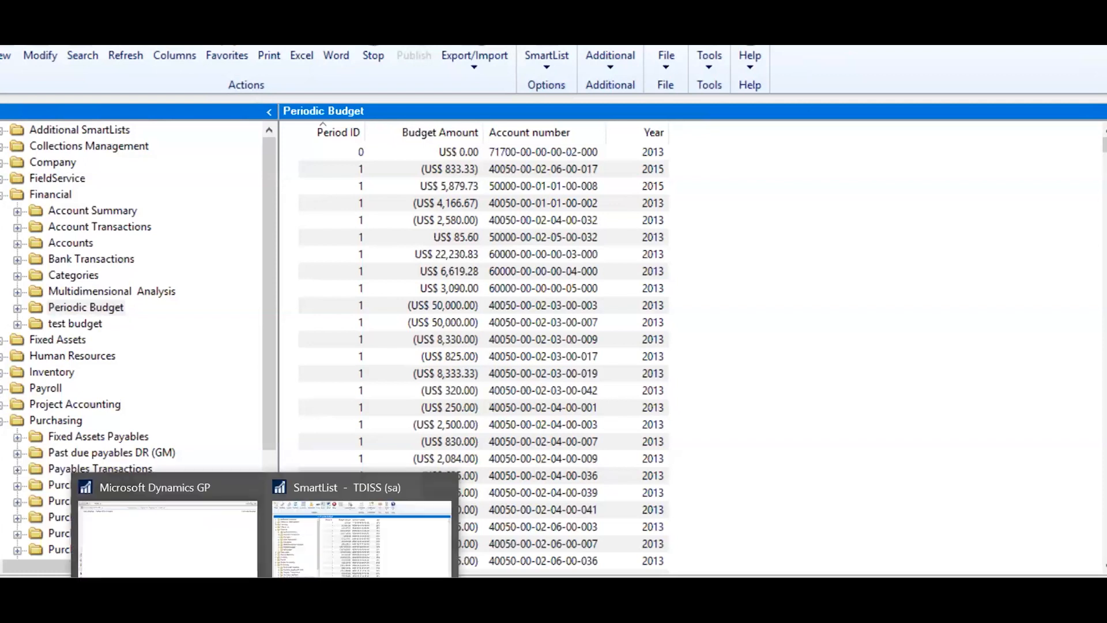
pyautogui.click(436, 488)
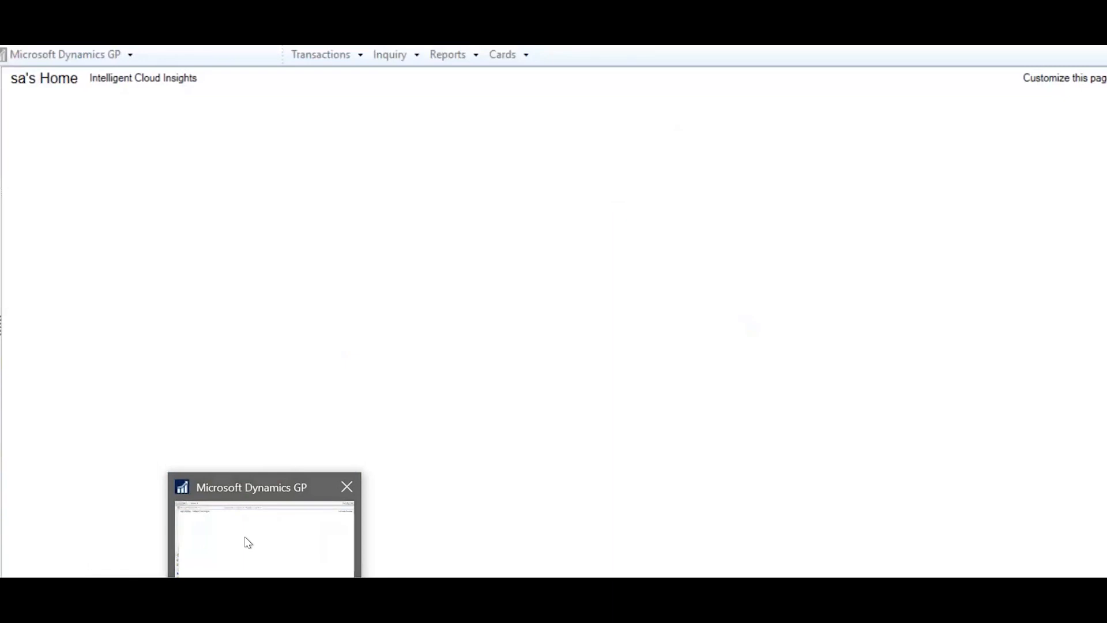
pyautogui.click(248, 543)
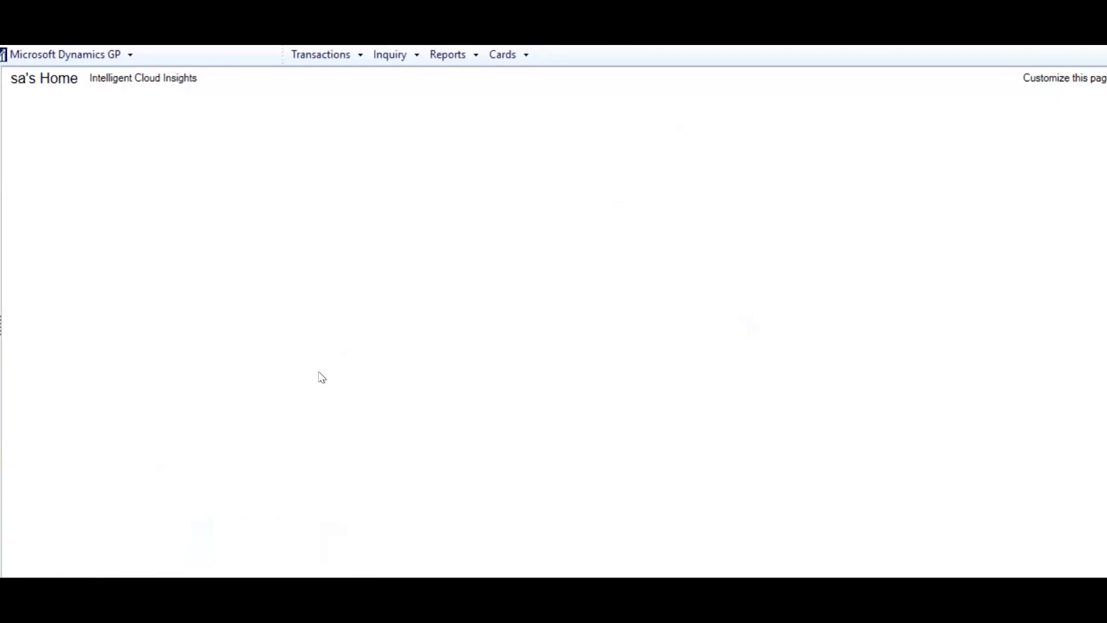
# Step: Reopen SmartList Builder and load the SmartList with ID WEBINAR REPORT through the lookup
pyautogui.click(117, 57)
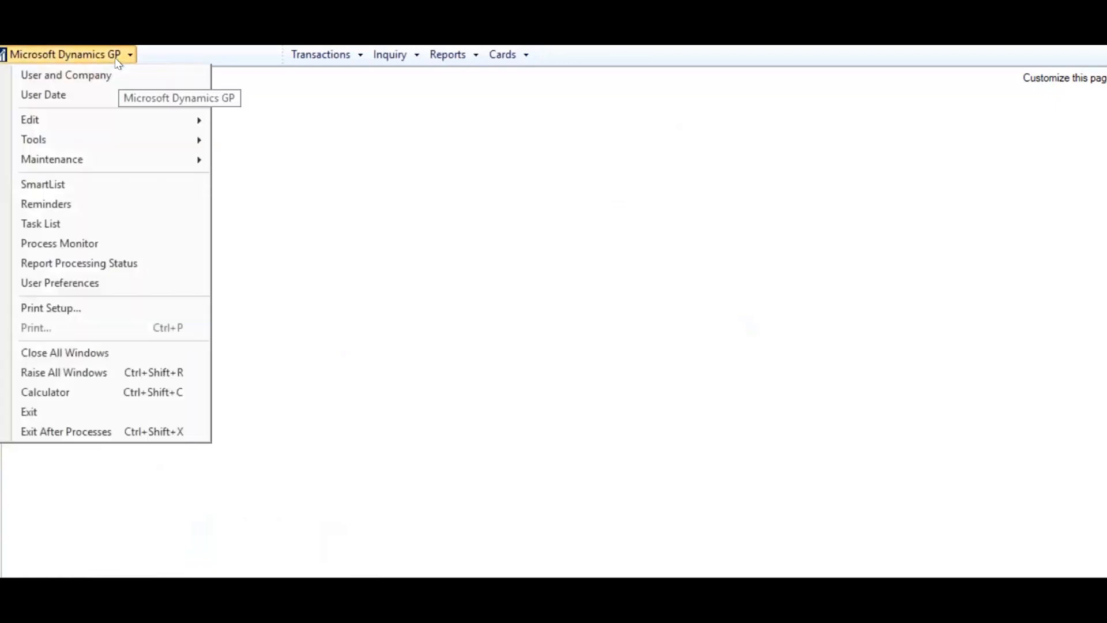
pyautogui.moveTo(111, 137)
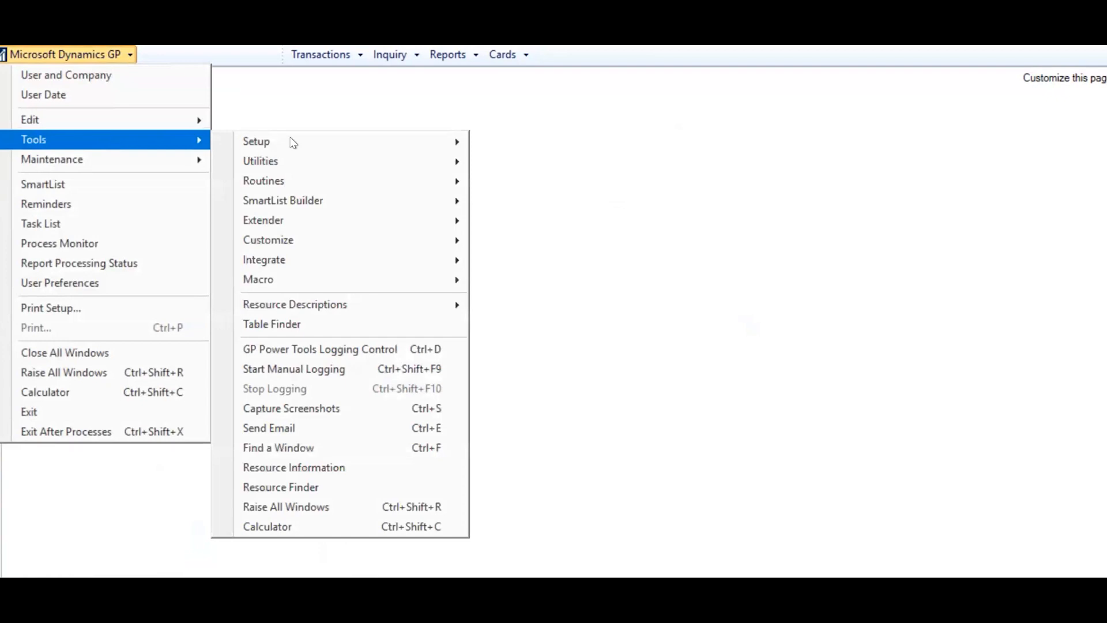
pyautogui.moveTo(314, 203)
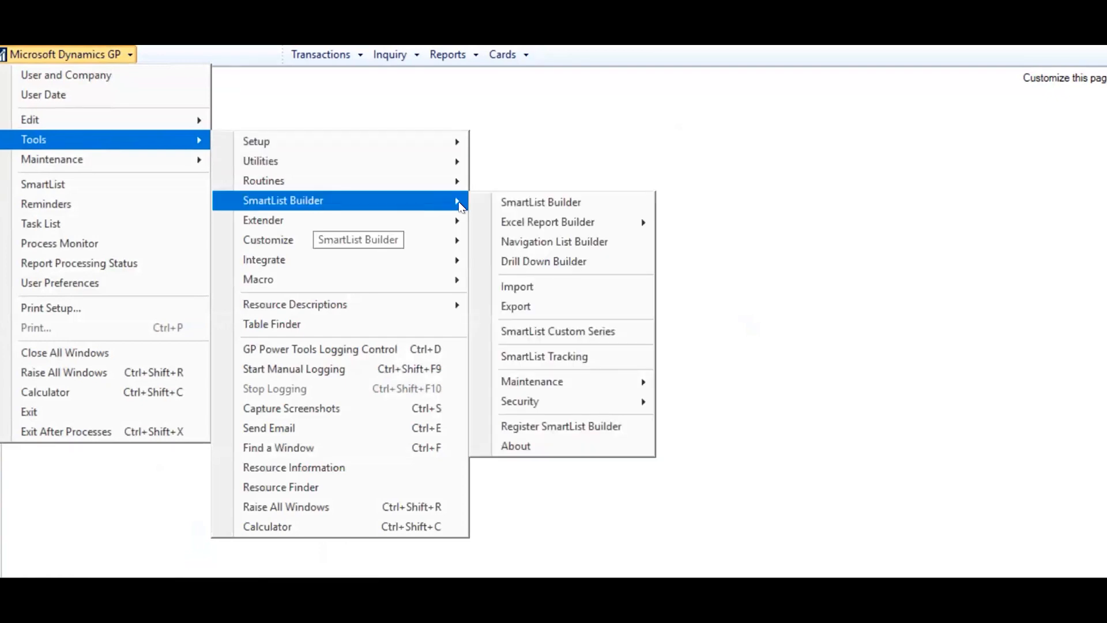
pyautogui.click(506, 203)
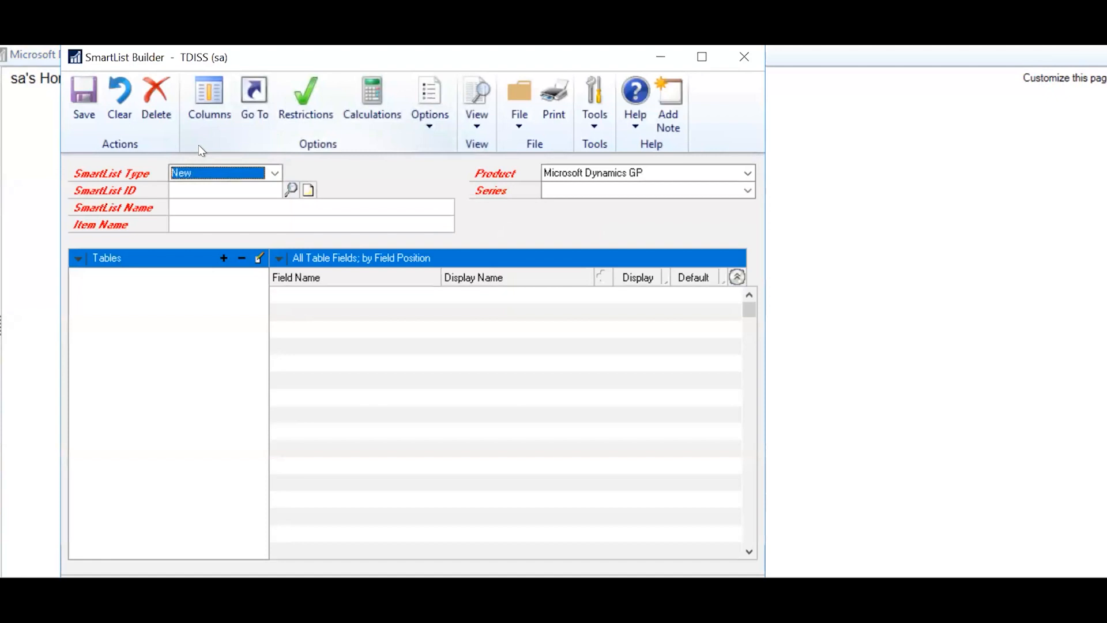
pyautogui.click(290, 188)
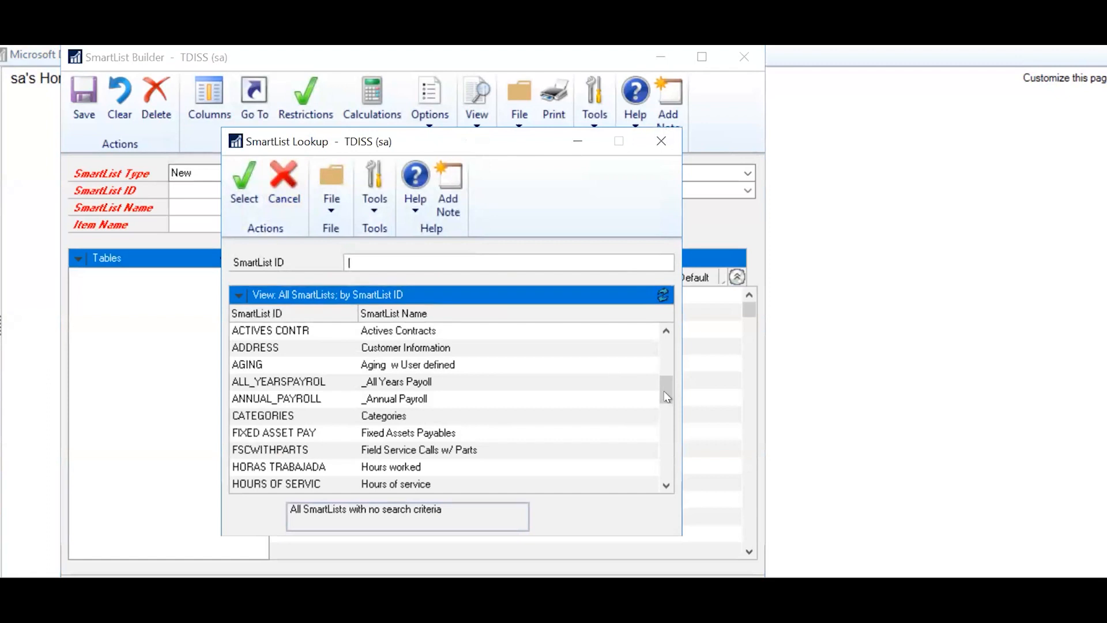
pyautogui.scroll(-10, 662, 454)
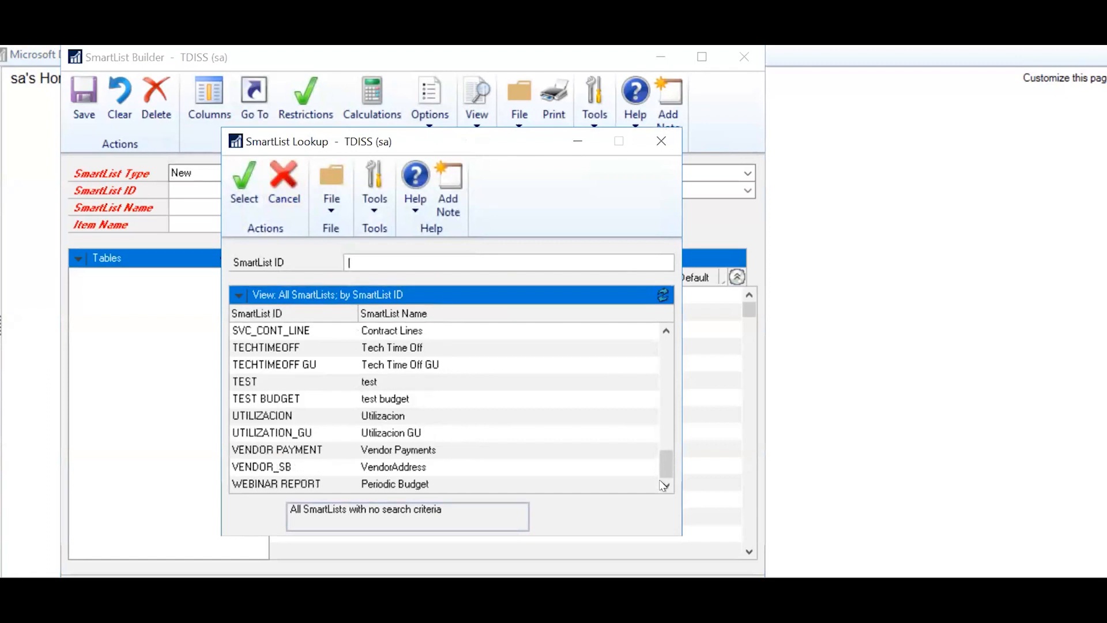
pyautogui.click(299, 484)
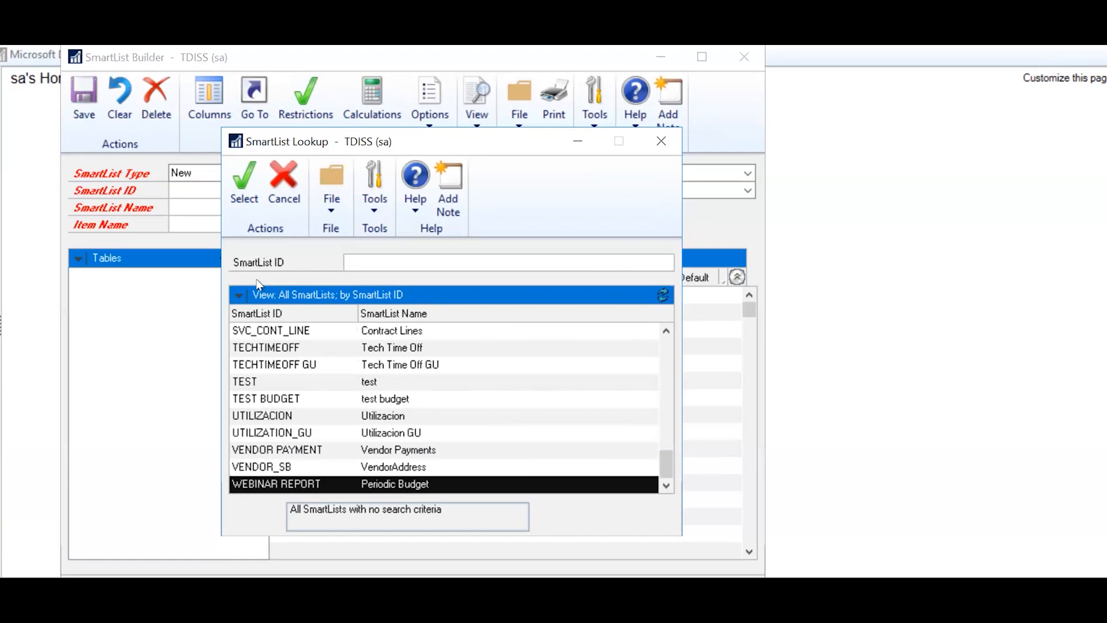
pyautogui.click(258, 206)
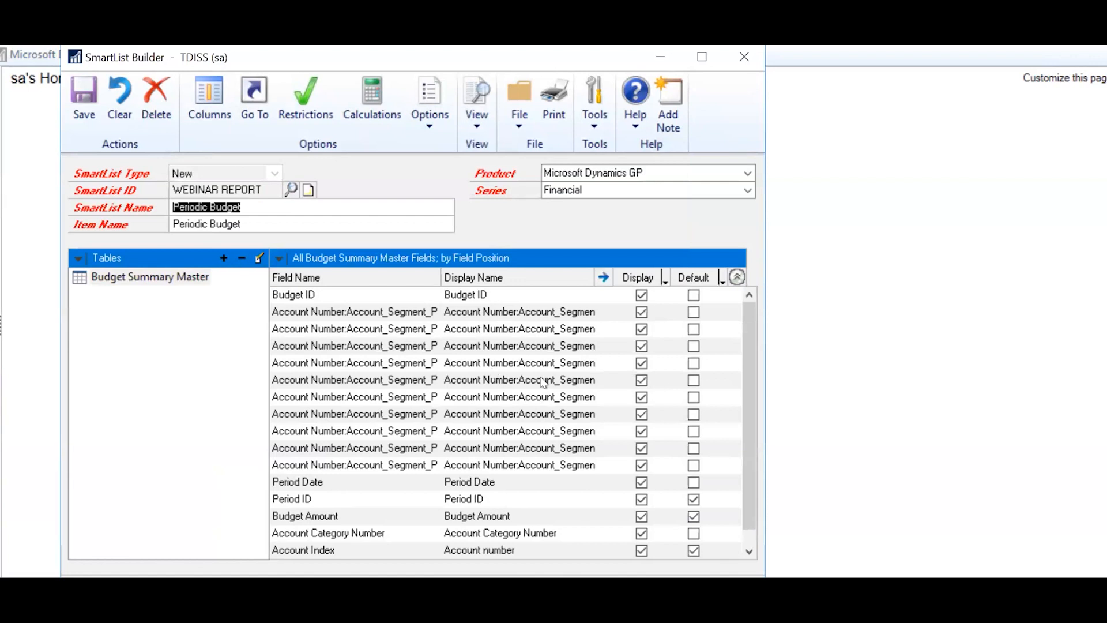
# Step: Make Account_Segment_Pool5 a default column instead of Account Index, and save the SmartList
pyautogui.click(693, 551)
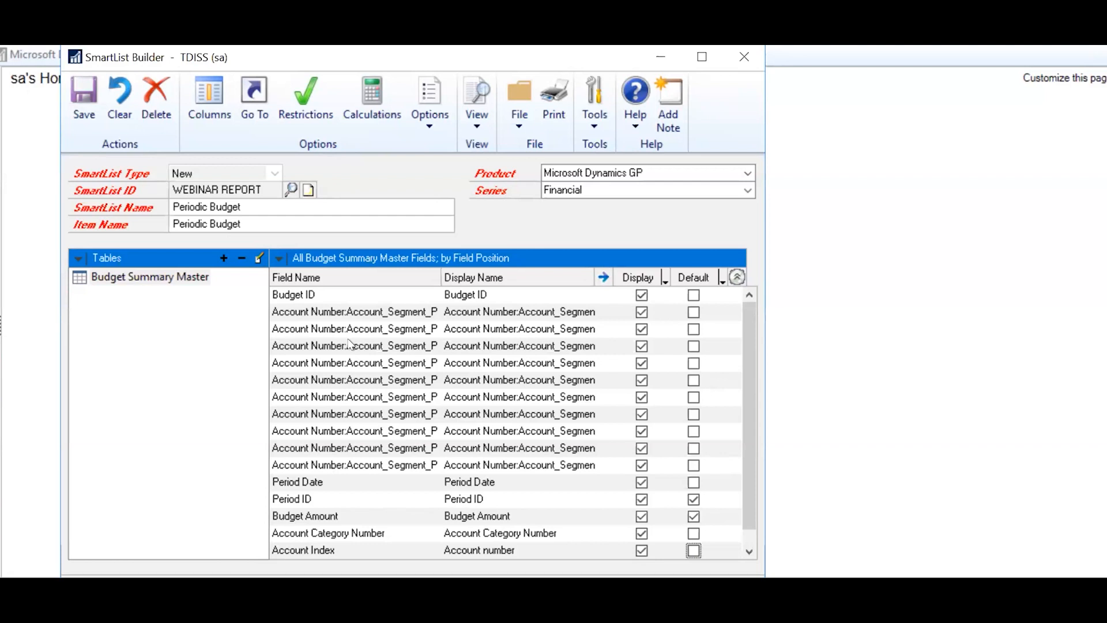
pyautogui.click(694, 363)
pyautogui.click(694, 381)
pyautogui.click(694, 380)
pyautogui.click(694, 363)
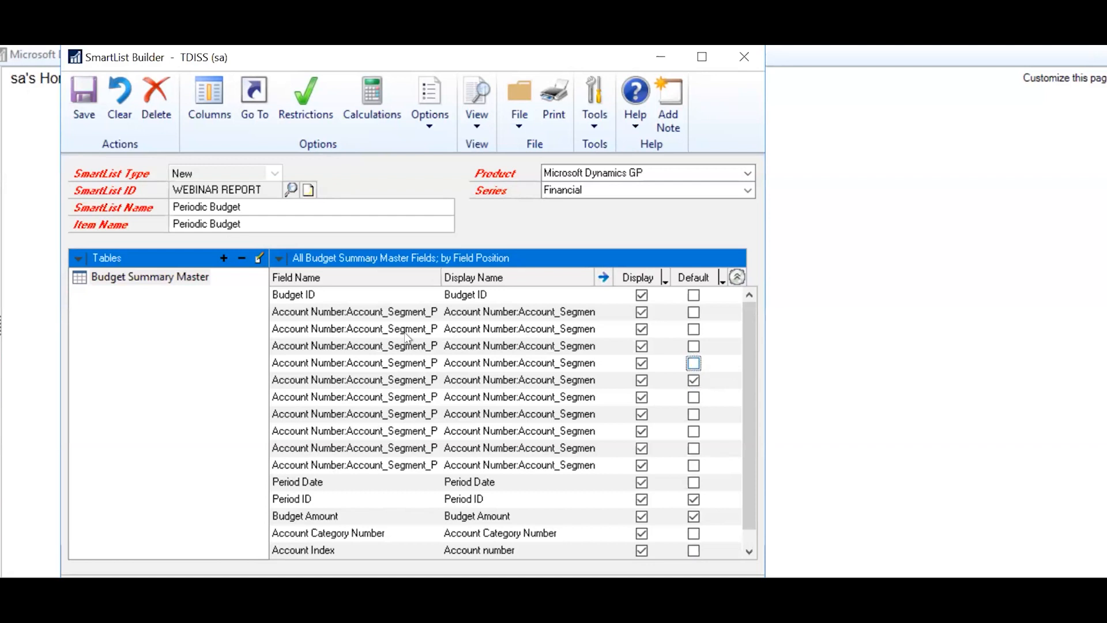
pyautogui.click(92, 99)
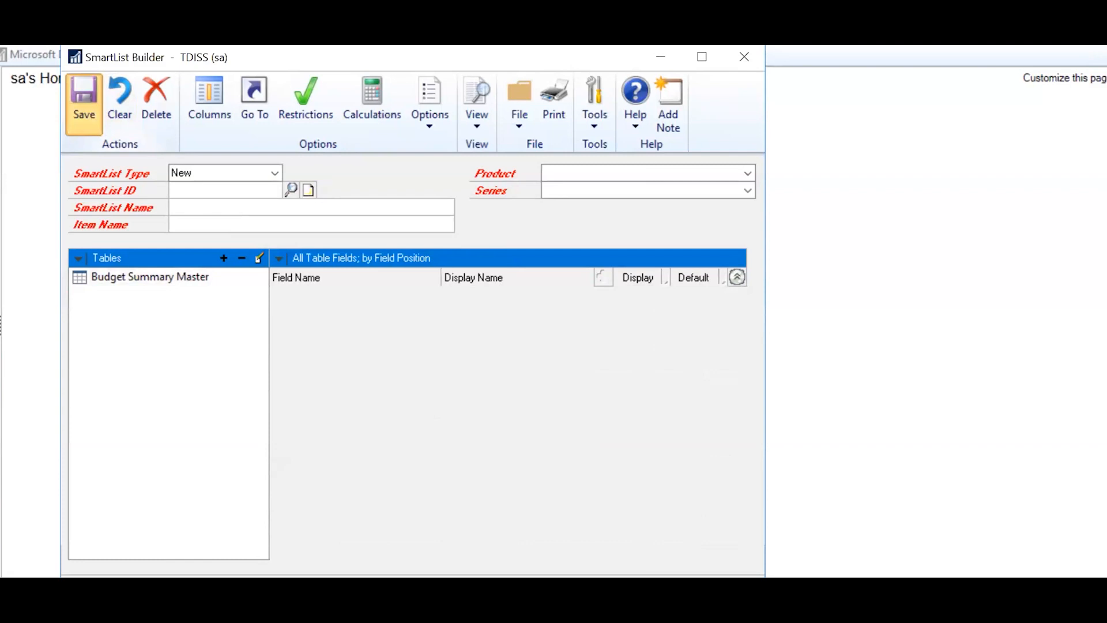
pyautogui.click(168, 531)
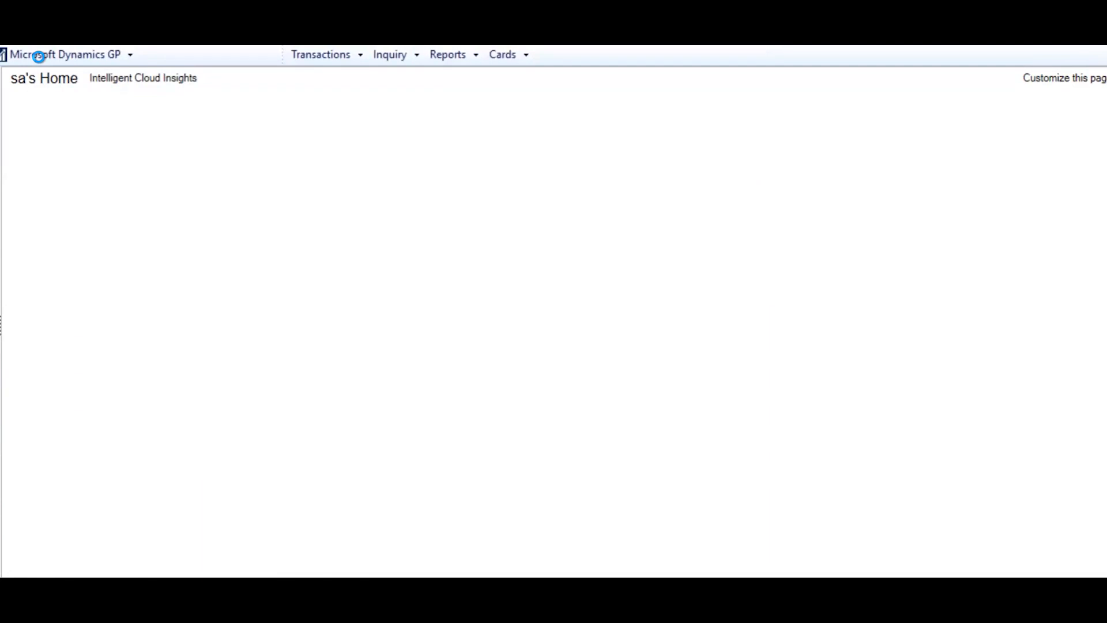
# Step: Open SmartList, dismiss the blank builder window, check the Periodic Budget list's columns under Financial, and close SmartList
pyautogui.click(50, 54)
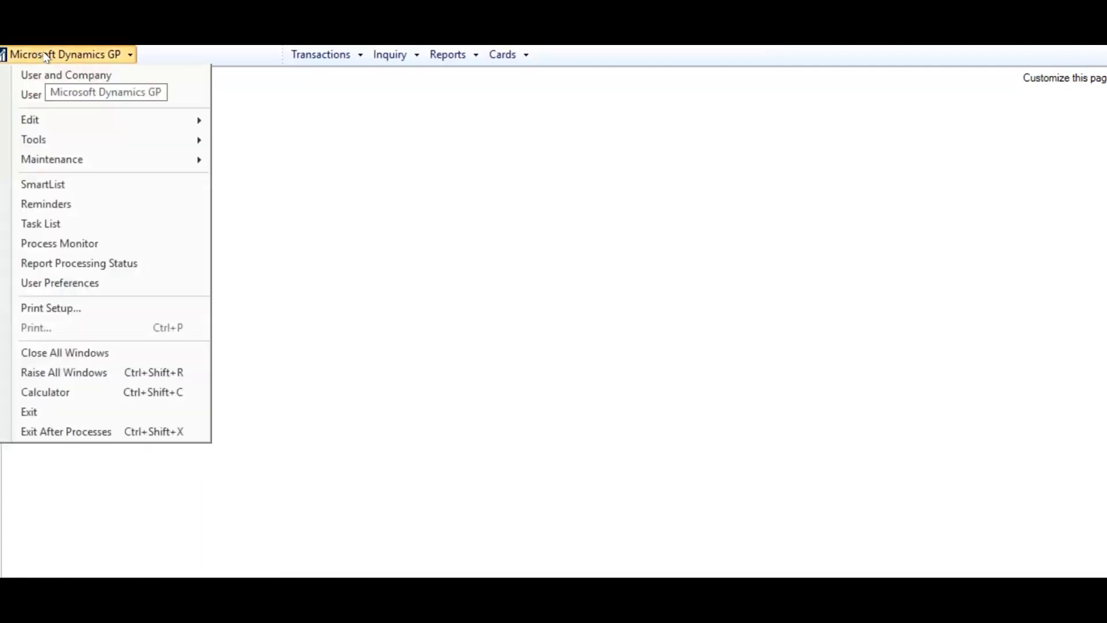
pyautogui.click(47, 182)
pyautogui.click(513, 358)
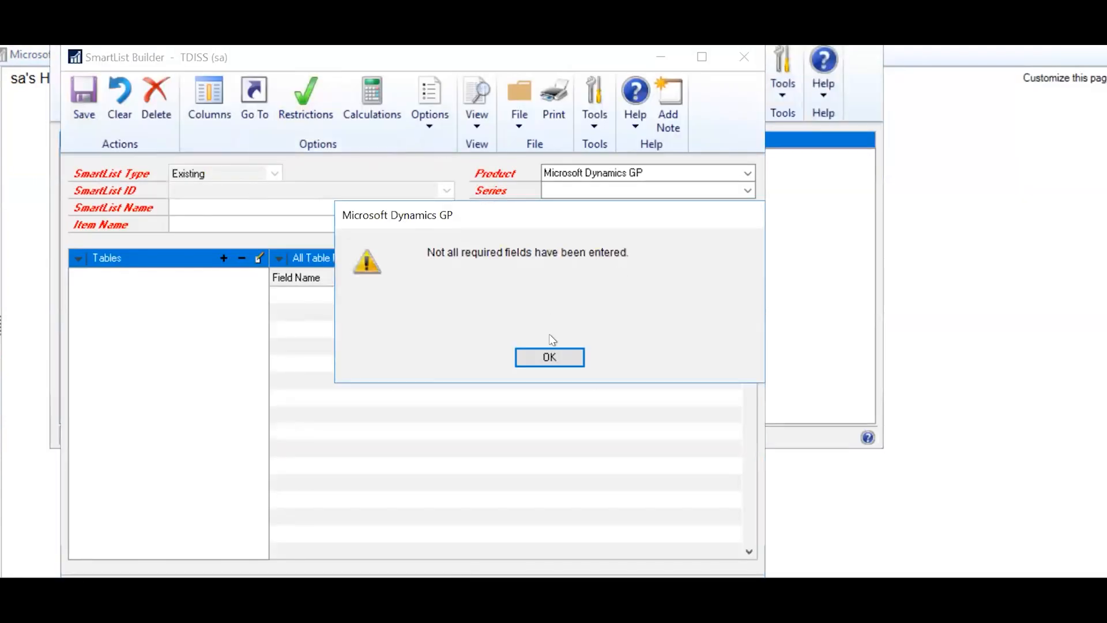
pyautogui.click(574, 360)
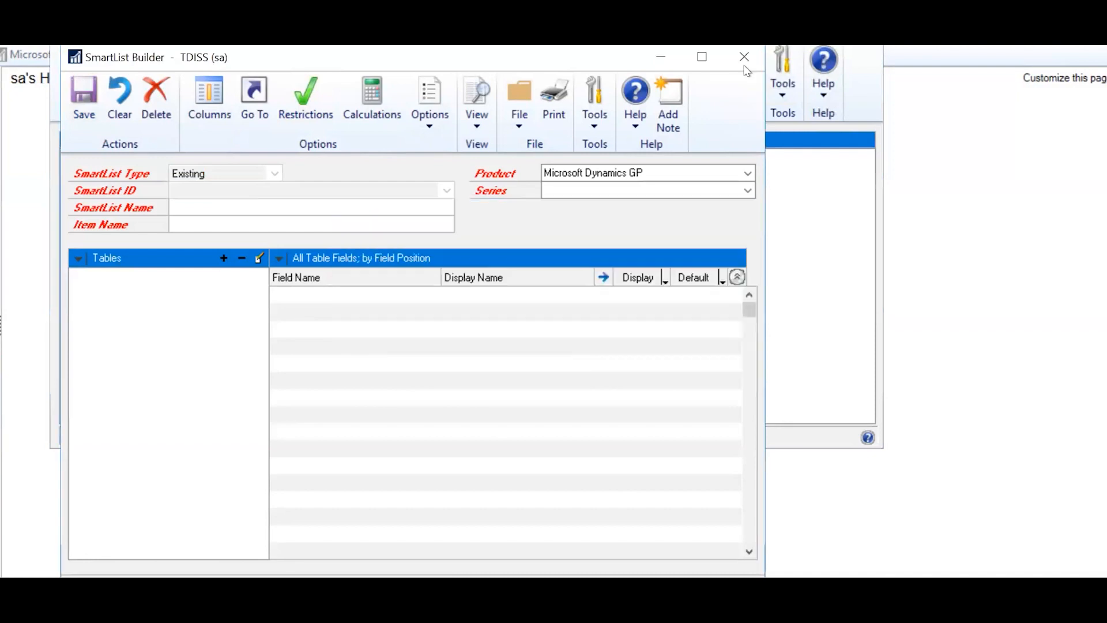
pyautogui.click(757, 53)
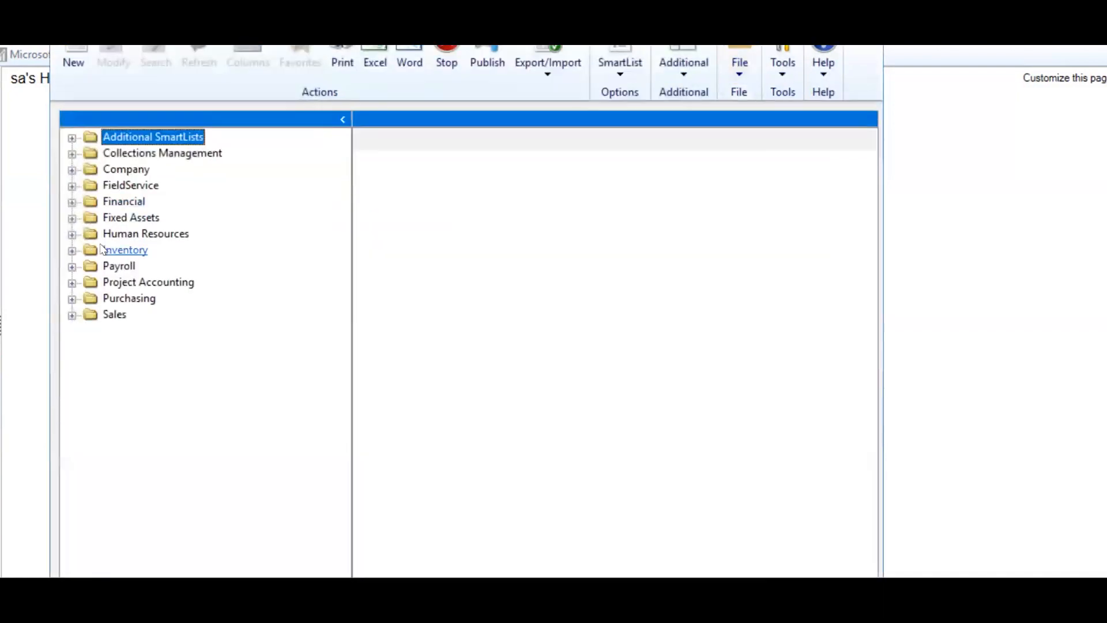
pyautogui.click(72, 203)
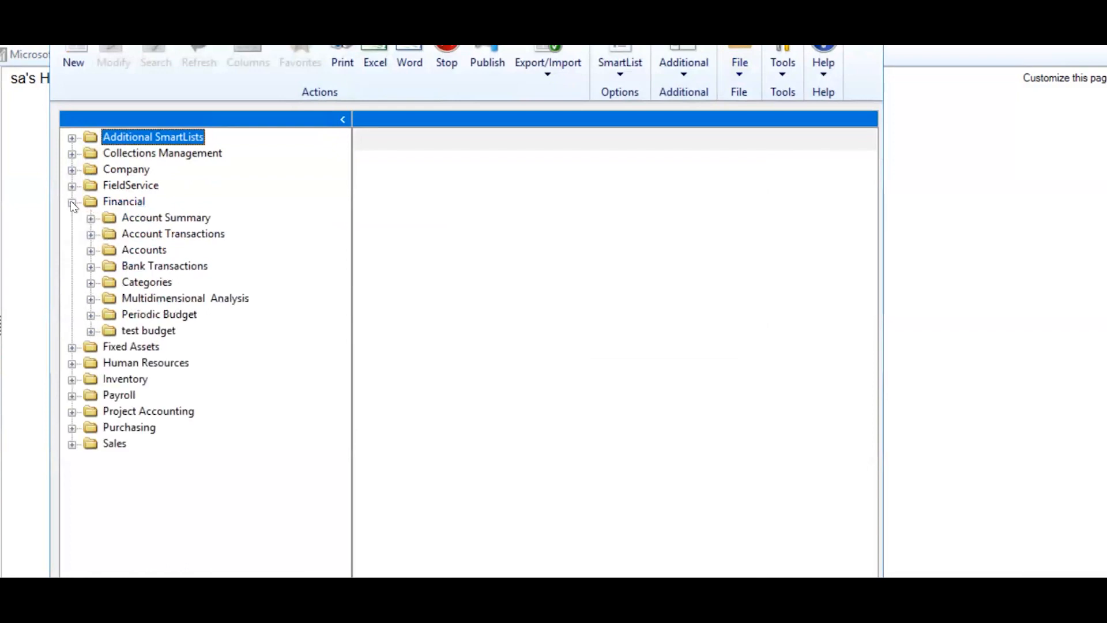
pyautogui.click(146, 314)
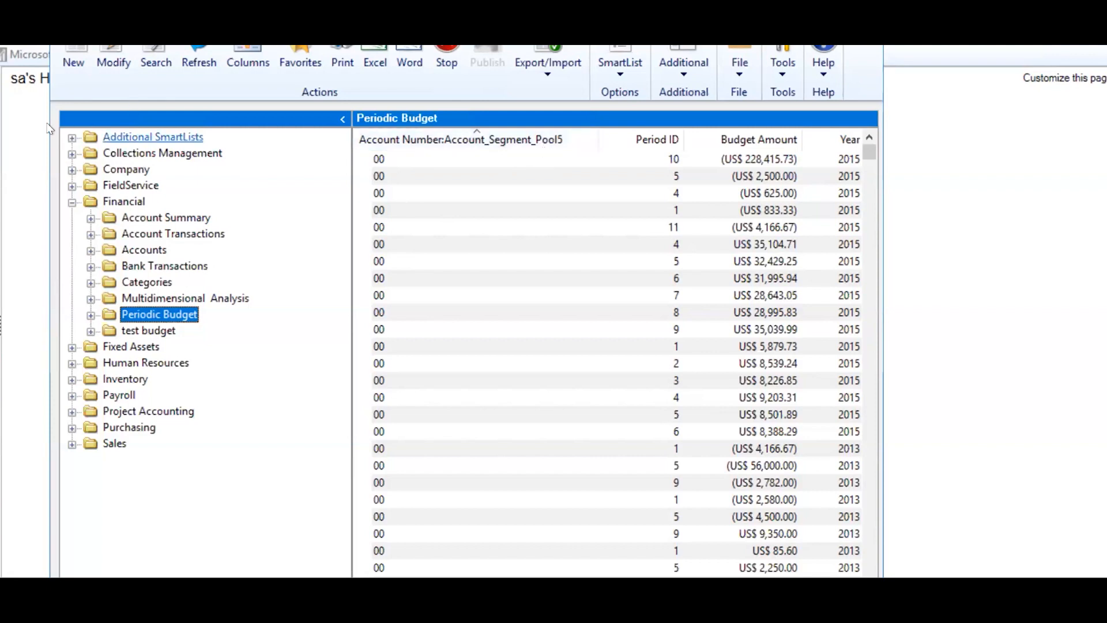
pyautogui.hotkey('alt', 'F4')
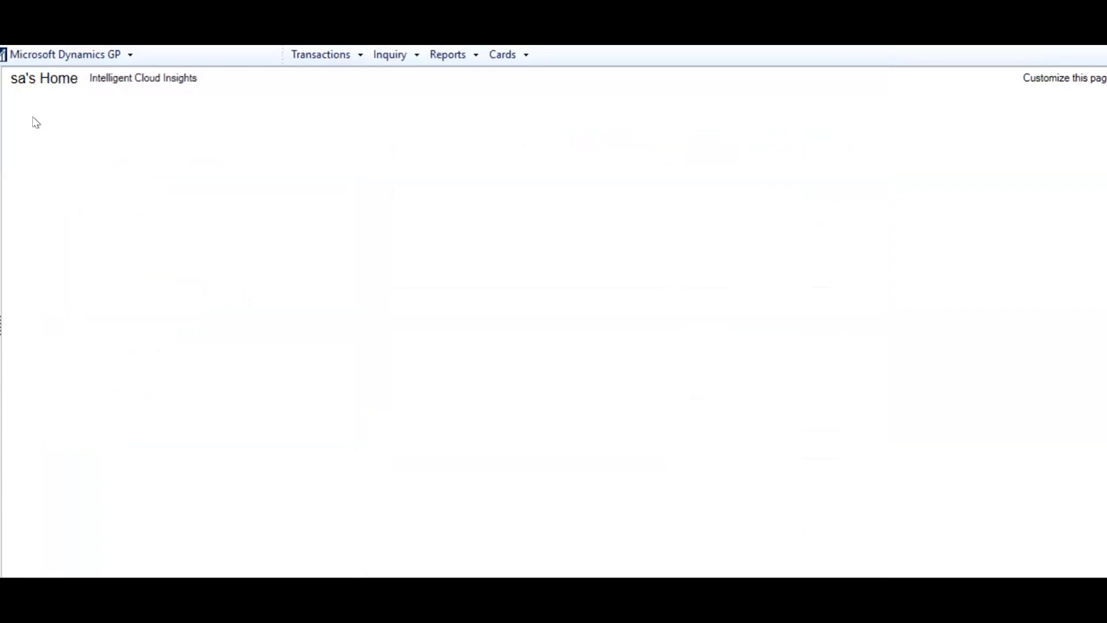
# Step: Open SmartList Builder, clear the form, and load the WEBINAR REPORT SmartList from the lookup
pyautogui.click(115, 54)
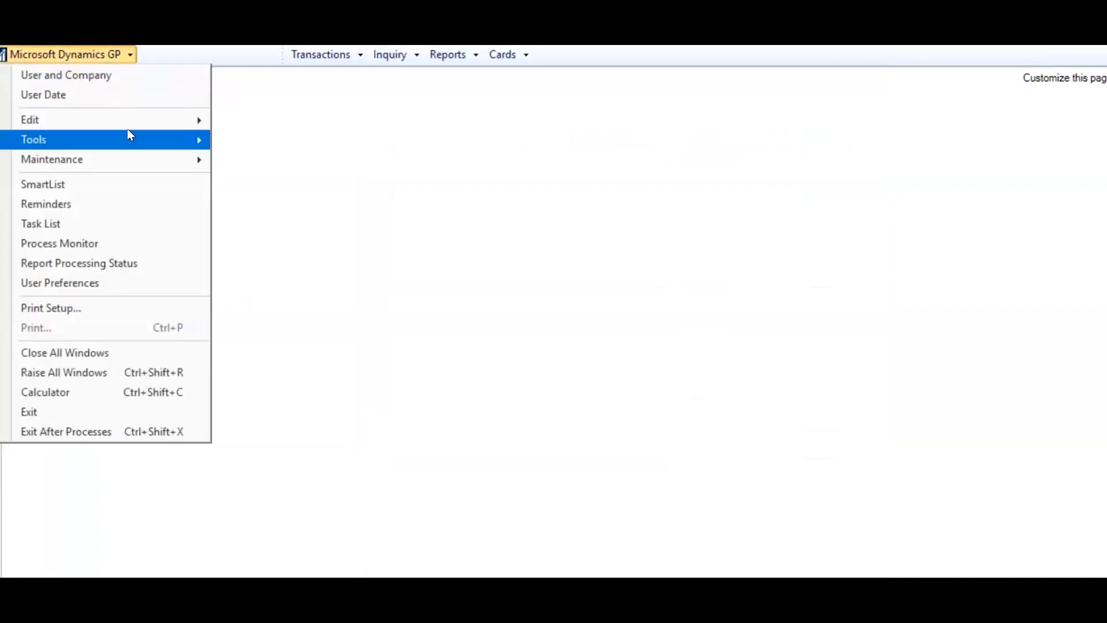
pyautogui.moveTo(130, 137)
pyautogui.moveTo(329, 199)
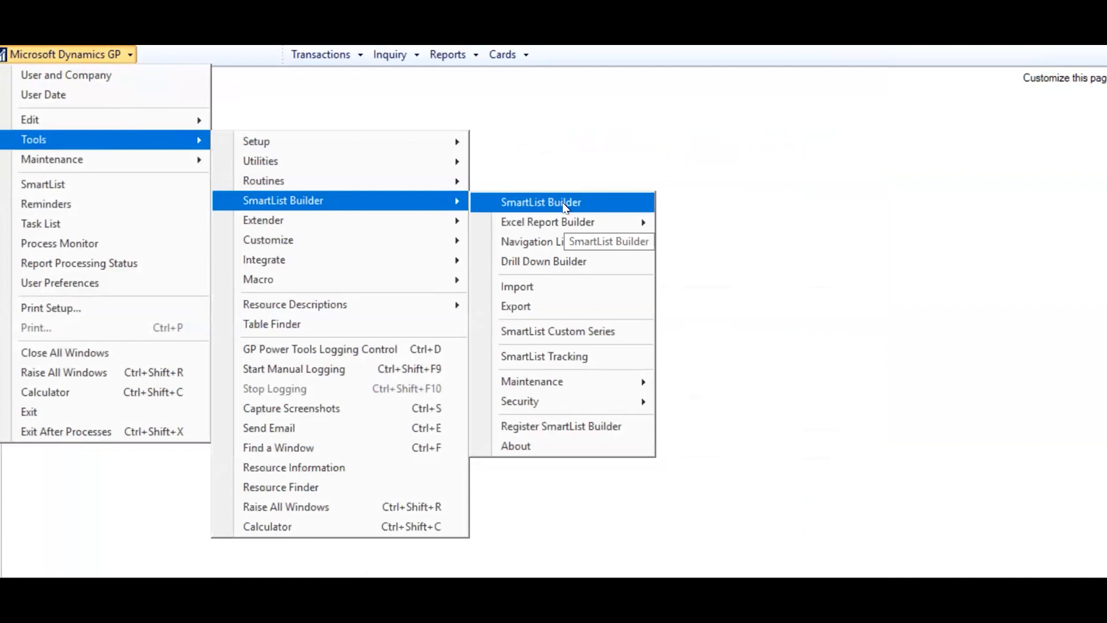
pyautogui.click(564, 203)
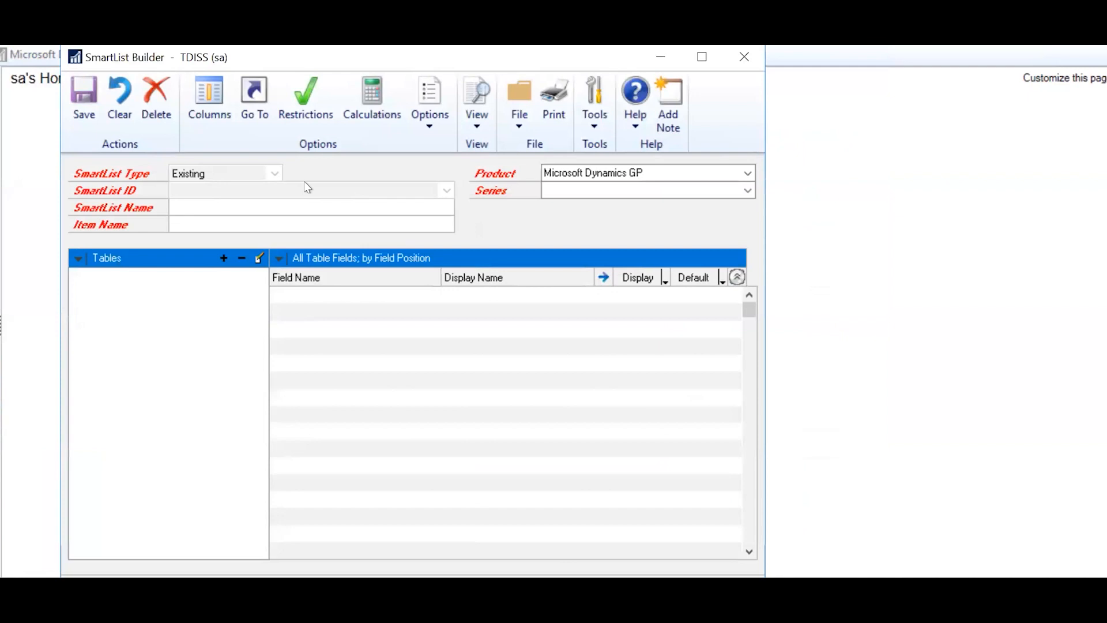
pyautogui.click(121, 102)
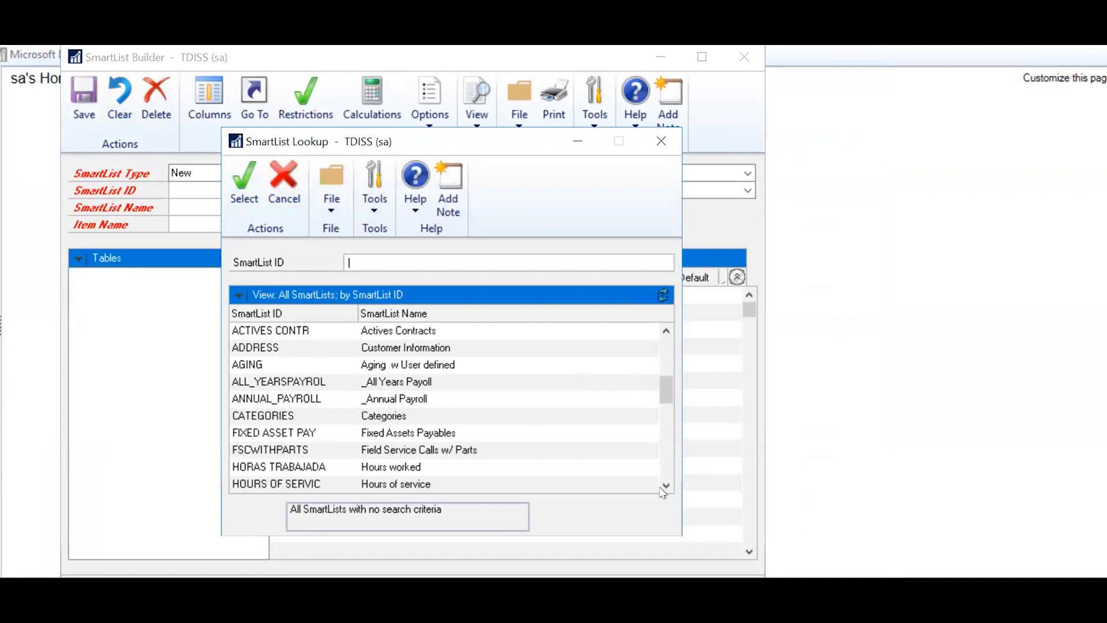
pyautogui.moveTo(668, 392); pyautogui.dragTo(667, 466)
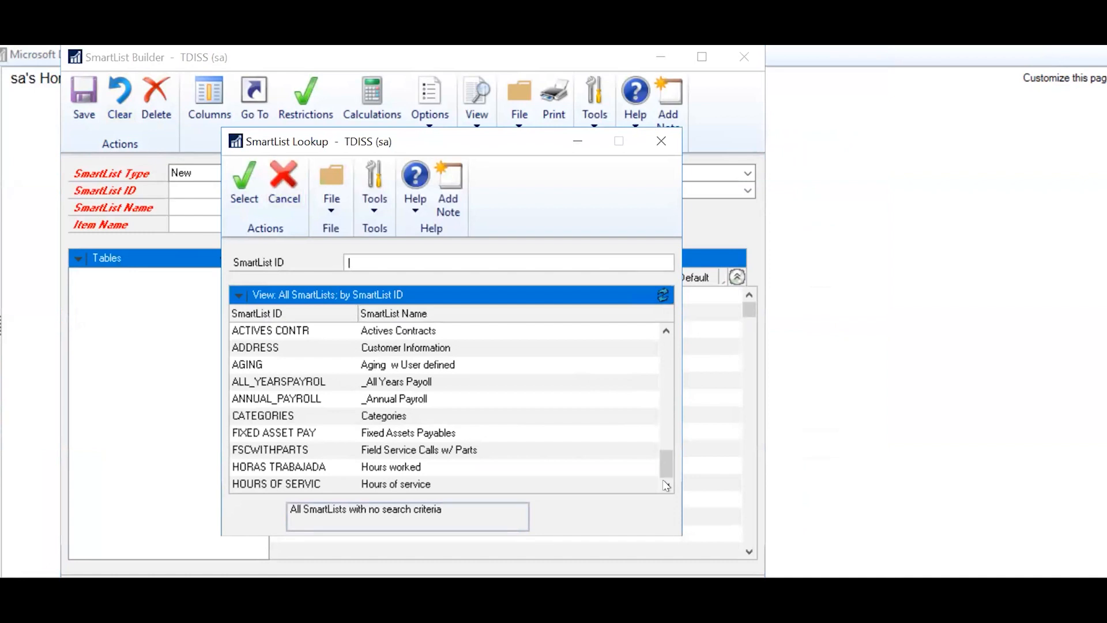
pyautogui.click(359, 484)
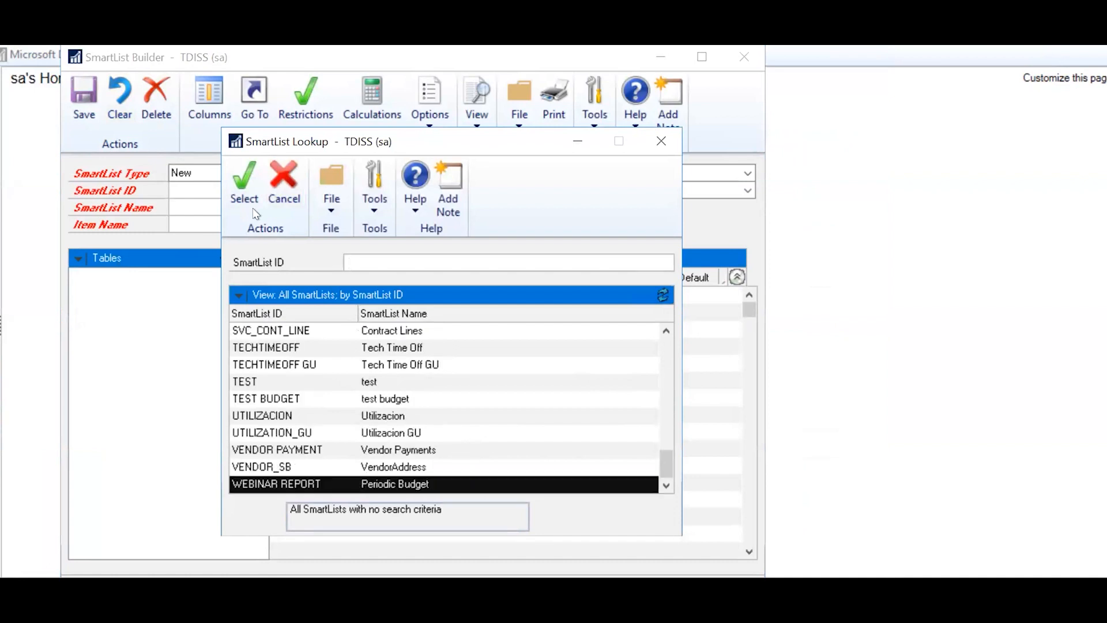
pyautogui.click(240, 184)
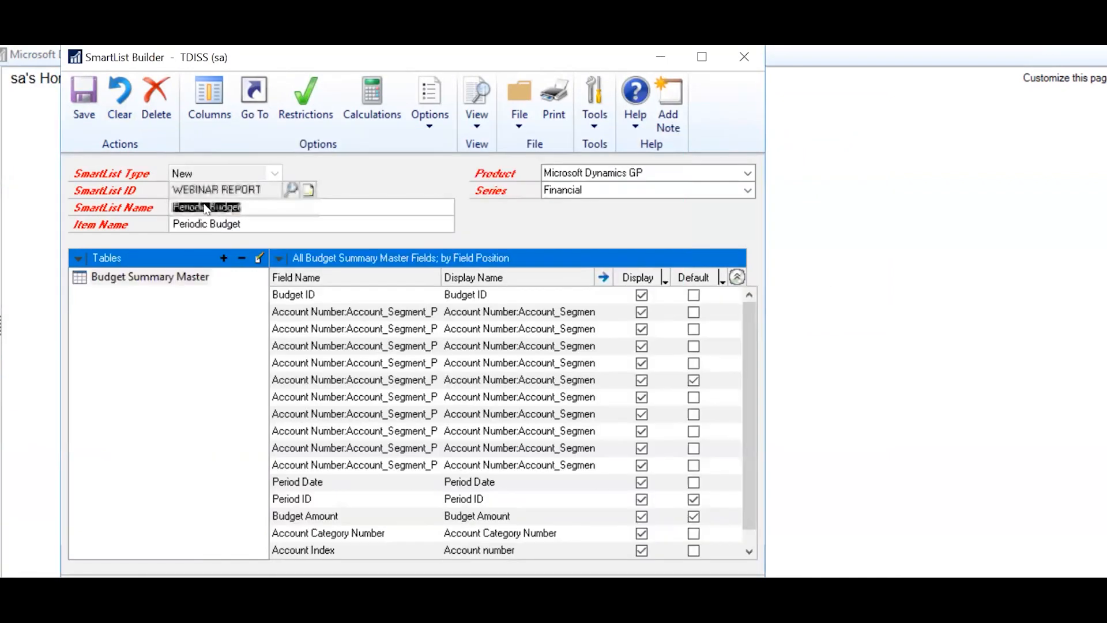
# Step: Make Account Index a default column alongside Account_Segment_Pool5, save the SmartList, and leave the builder
pyautogui.click(748, 541)
pyautogui.scroll(-1, 711, 551)
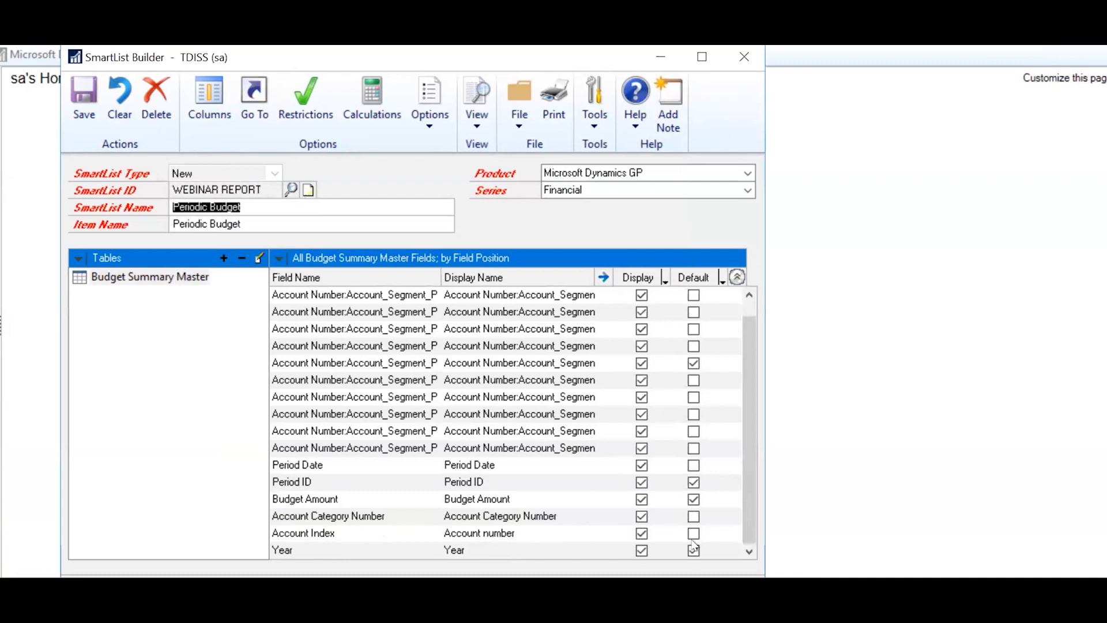
pyautogui.click(692, 535)
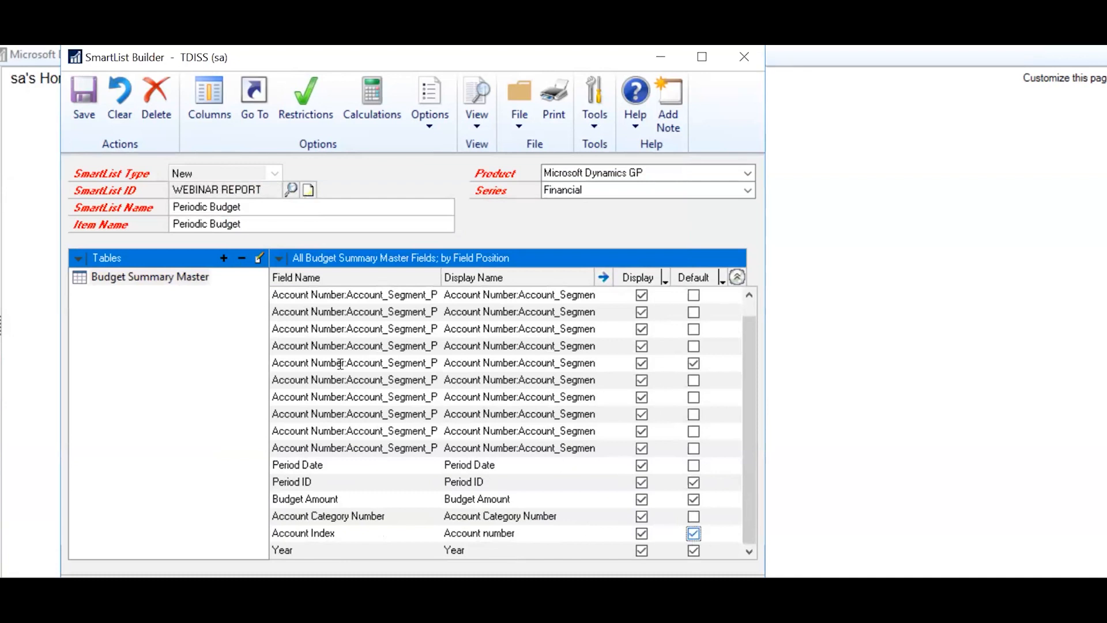
pyautogui.click(79, 99)
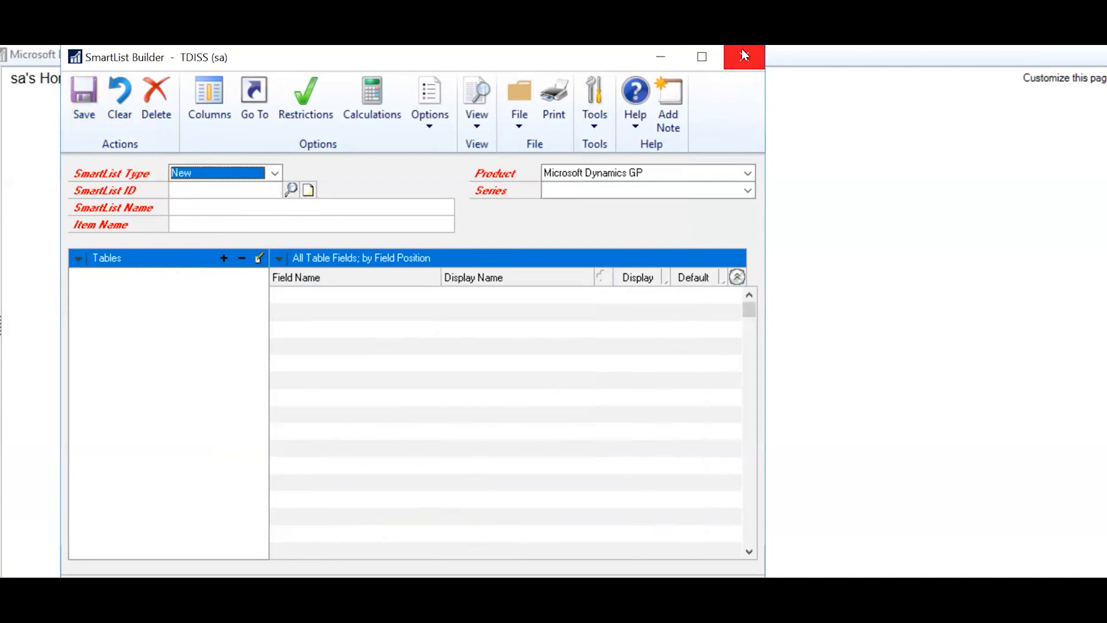
pyautogui.click(666, 57)
# Step: Display the Periodic Budget list in SmartList and widen the window to check the account number column
pyautogui.click(49, 54)
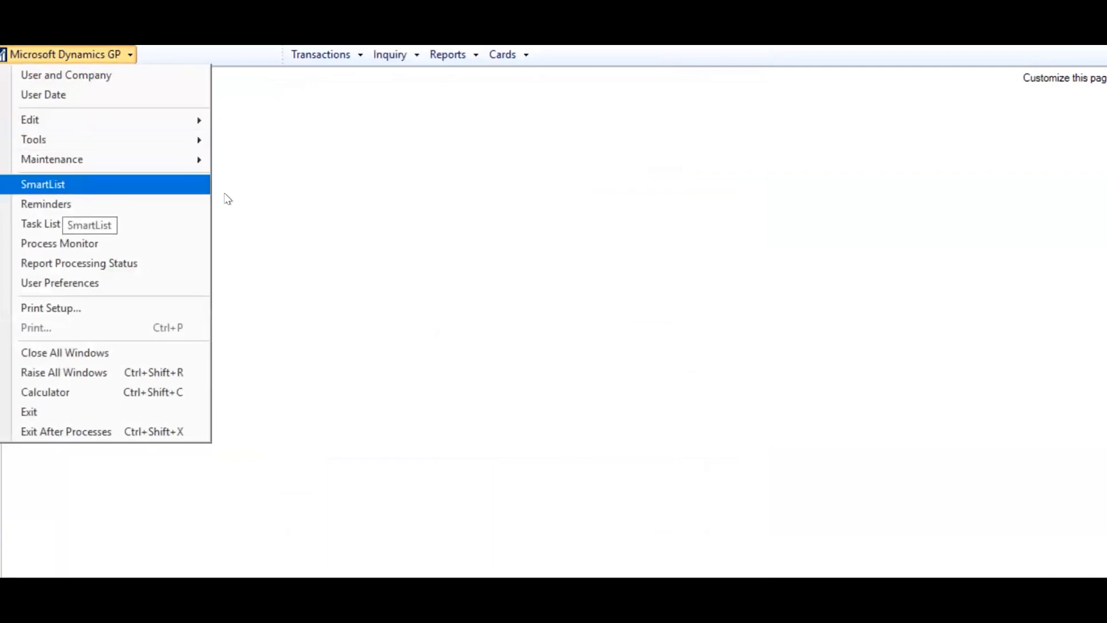
pyautogui.click(196, 184)
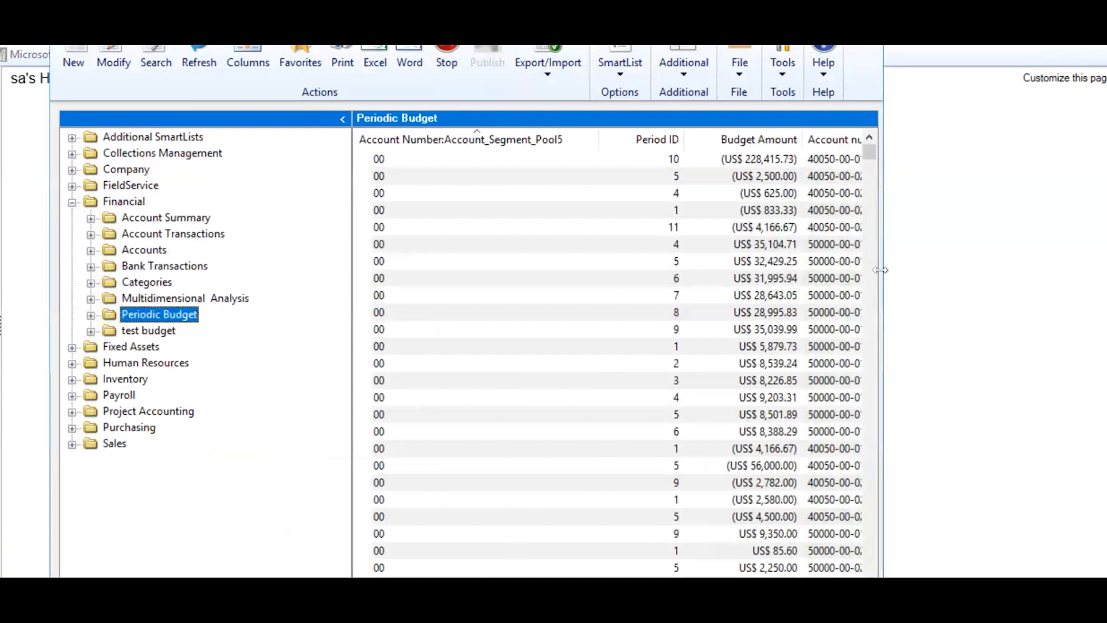
pyautogui.moveTo(881, 270)
pyautogui.mouseDown()
pyautogui.moveTo(1007, 263)
pyautogui.moveTo(1071, 280)
pyautogui.moveTo(886, 285)
pyautogui.mouseUp()
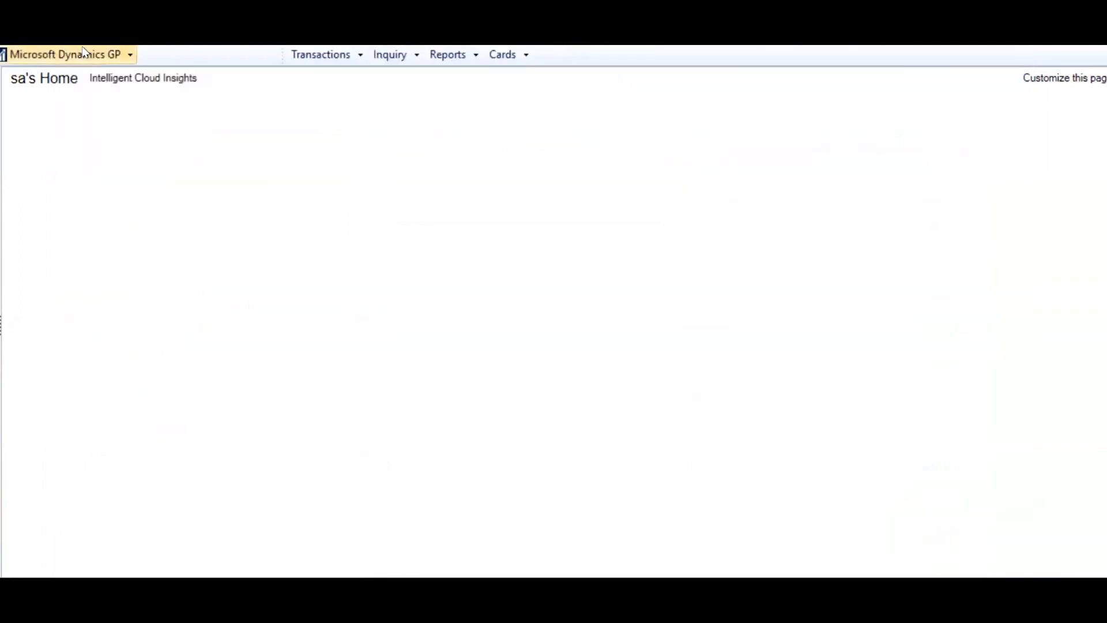
# Step: Return to SmartList Builder and load the SmartList with ID WEBINAR REPORT through the lookup
pyautogui.click(84, 53)
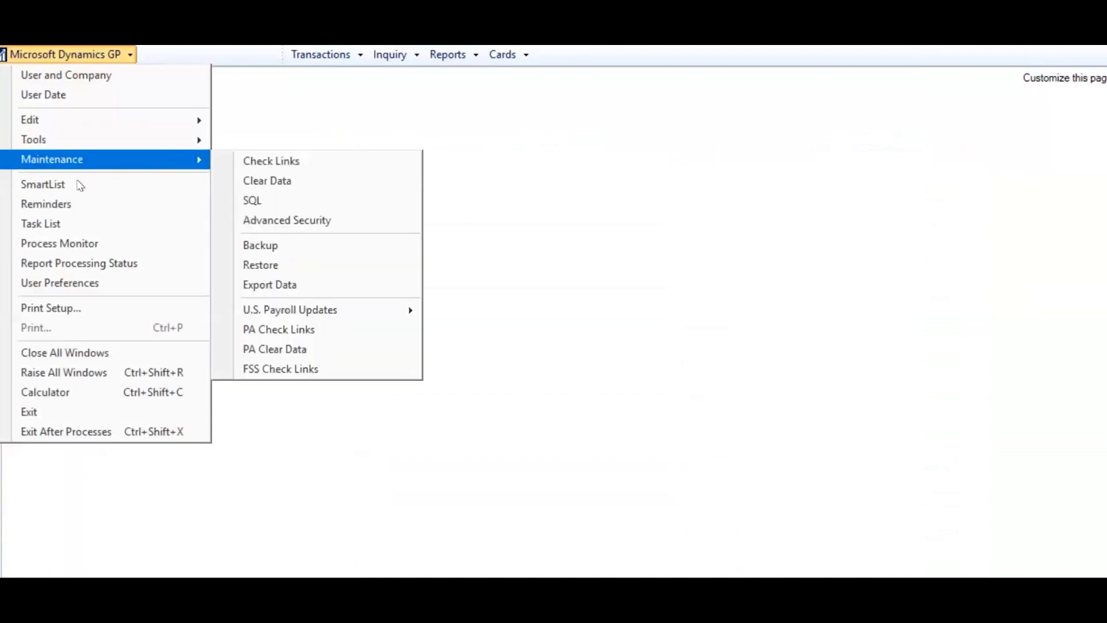
pyautogui.moveTo(150, 140)
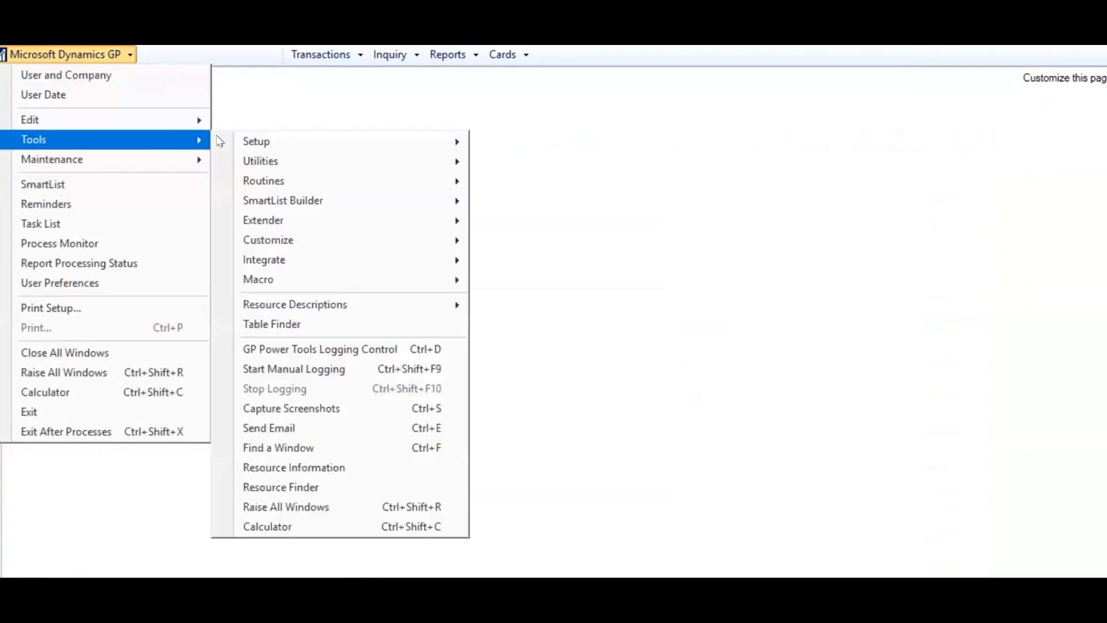
pyautogui.moveTo(316, 204)
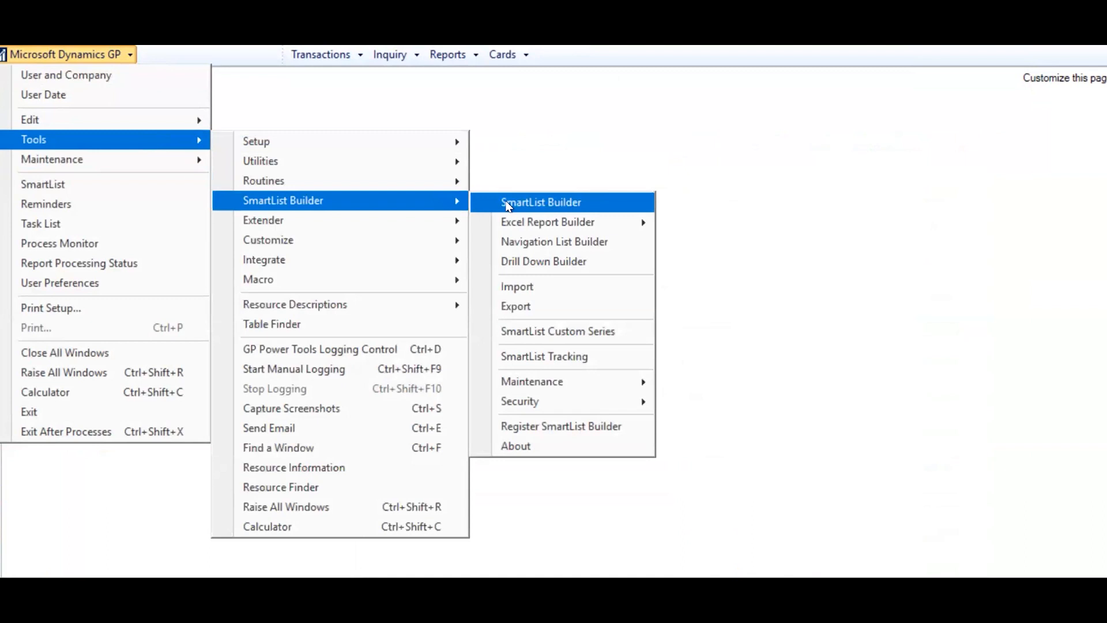
pyautogui.click(508, 205)
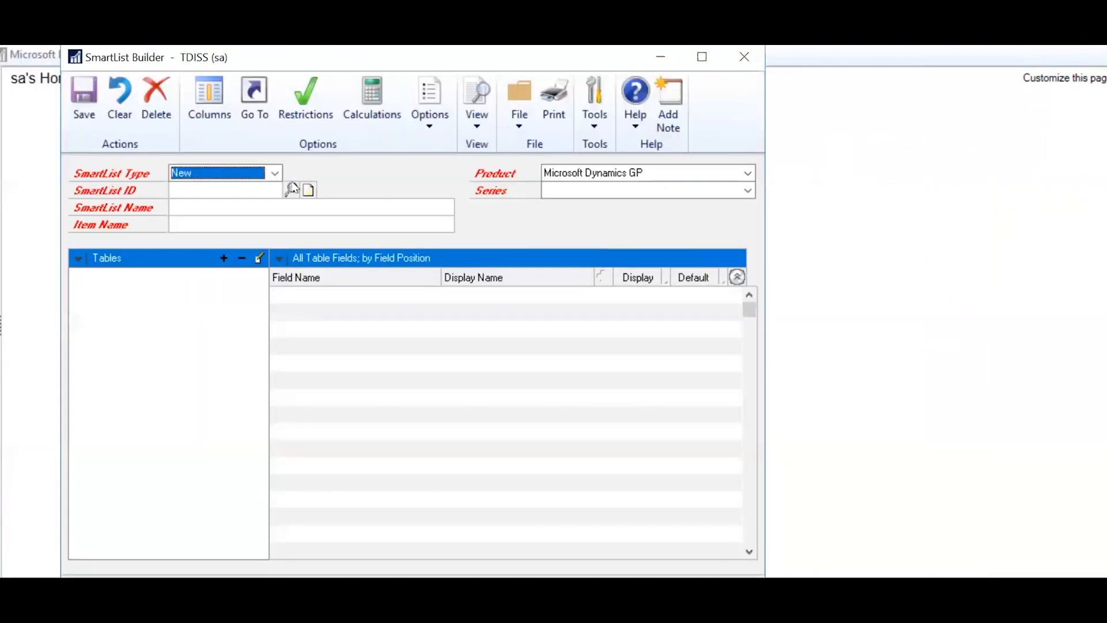
pyautogui.click(292, 185)
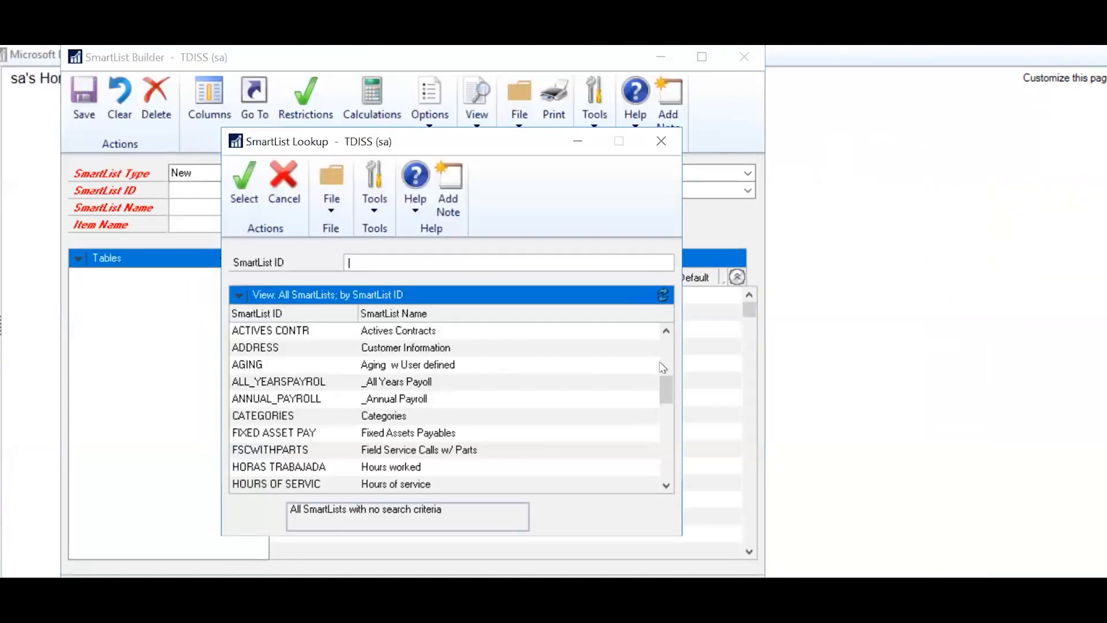
pyautogui.moveTo(666, 377); pyautogui.dragTo(662, 477)
pyautogui.click(318, 485)
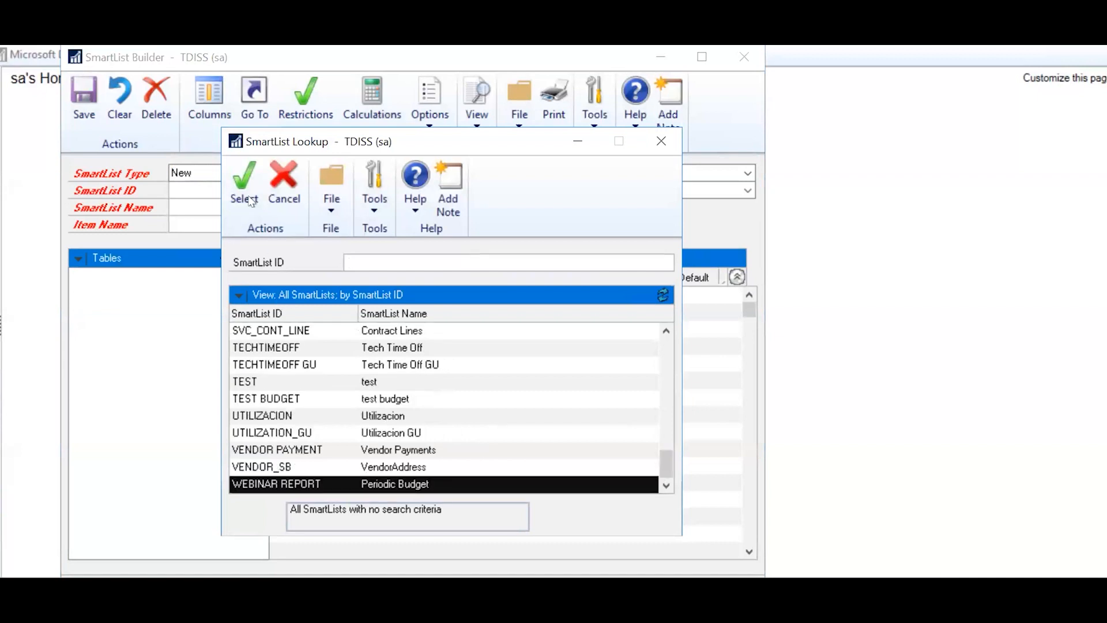
pyautogui.click(244, 194)
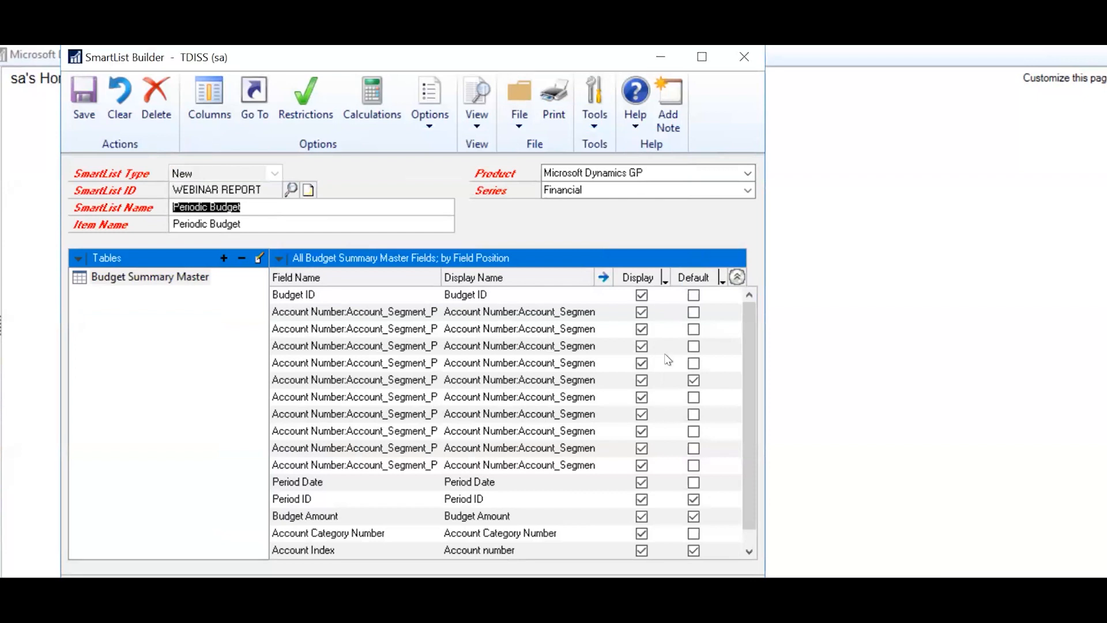
# Step: Make Account_Segment_Pool1 a default column instead of Account_Segment_Pool5 and Account Index, save the SmartList, and close the builder
pyautogui.click(693, 380)
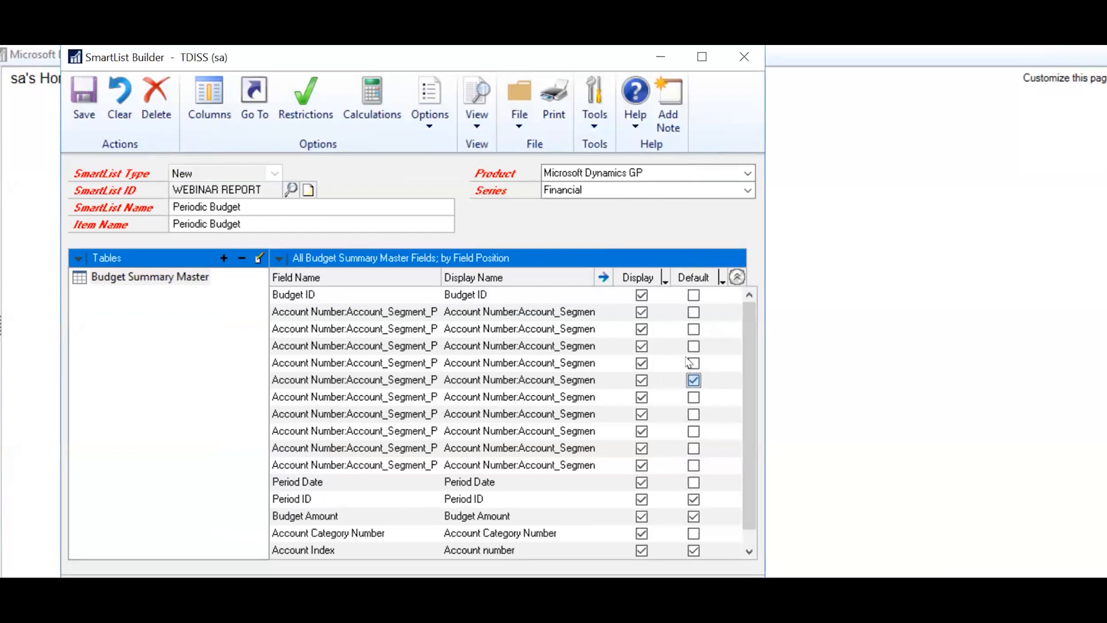
pyautogui.click(694, 312)
pyautogui.click(694, 550)
pyautogui.click(81, 106)
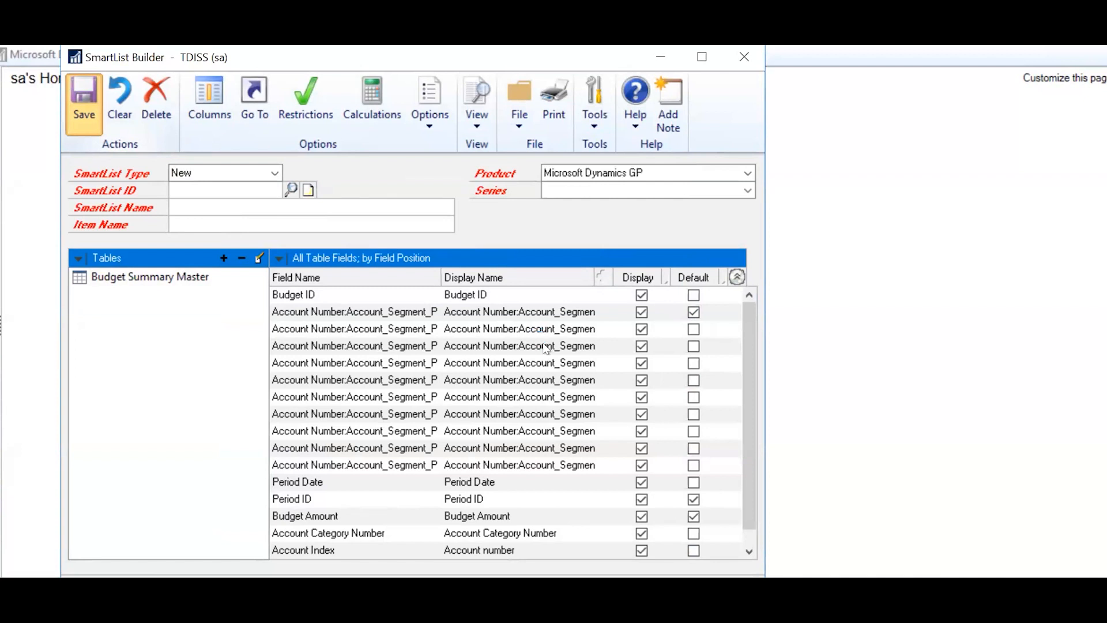
pyautogui.click(744, 56)
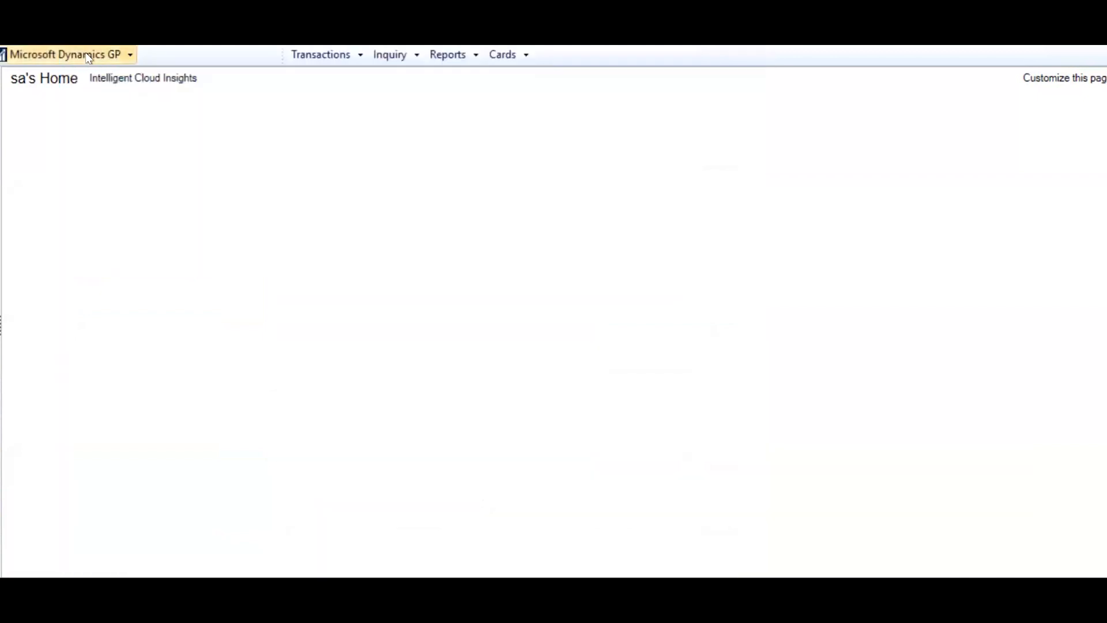
# Step: Open SmartList and view the Periodic Budget list under Financial to check its account segment column
pyautogui.click(87, 54)
pyautogui.click(56, 184)
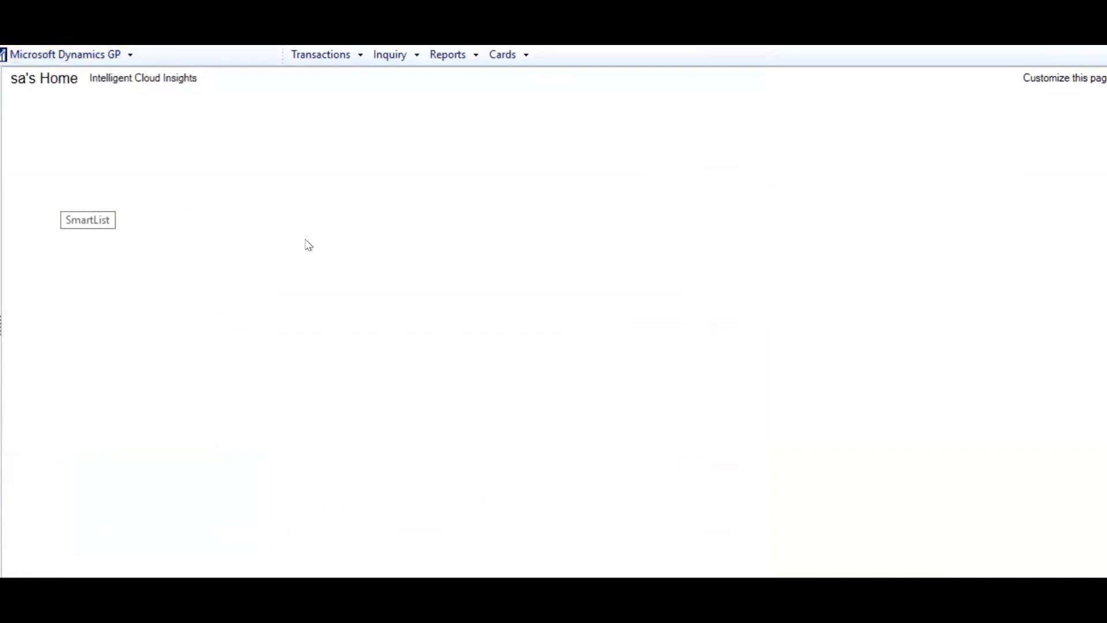
pyautogui.click(489, 355)
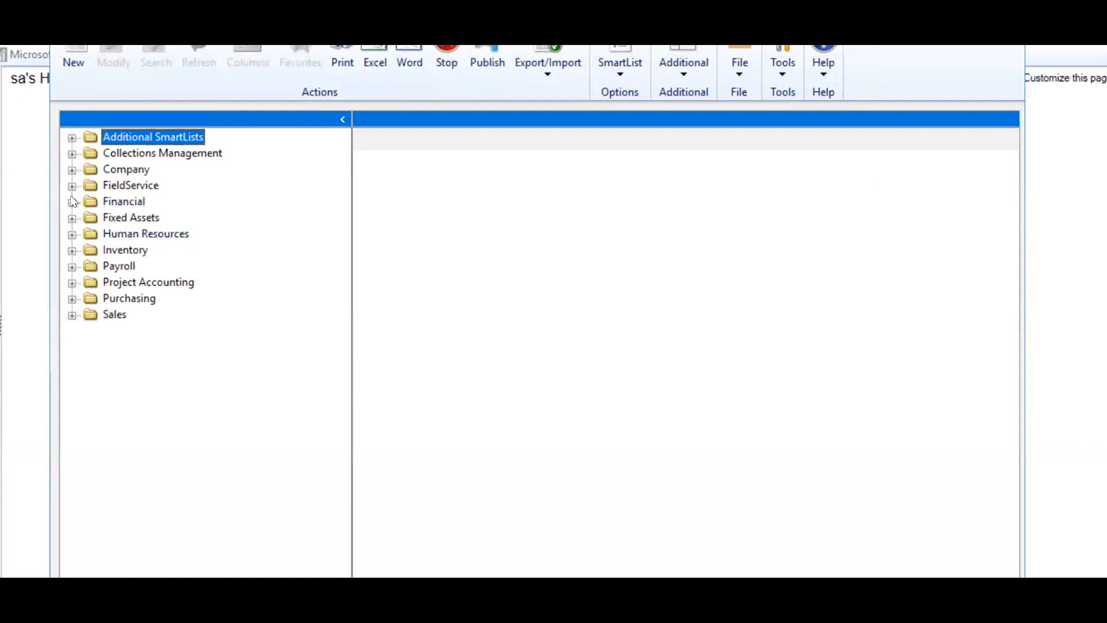
pyautogui.click(72, 201)
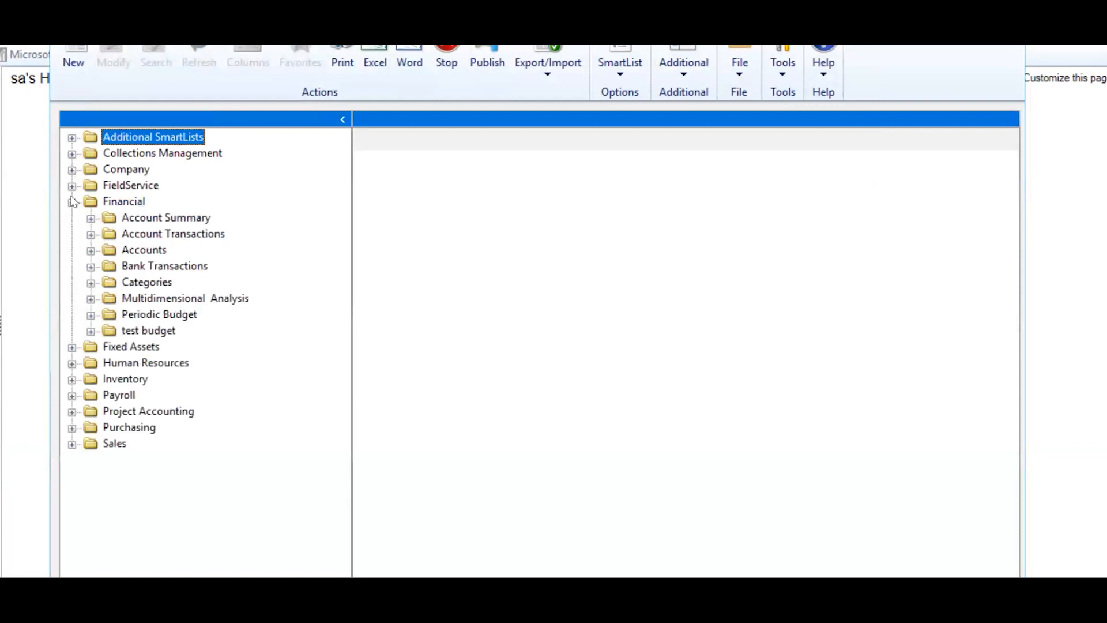
pyautogui.click(137, 312)
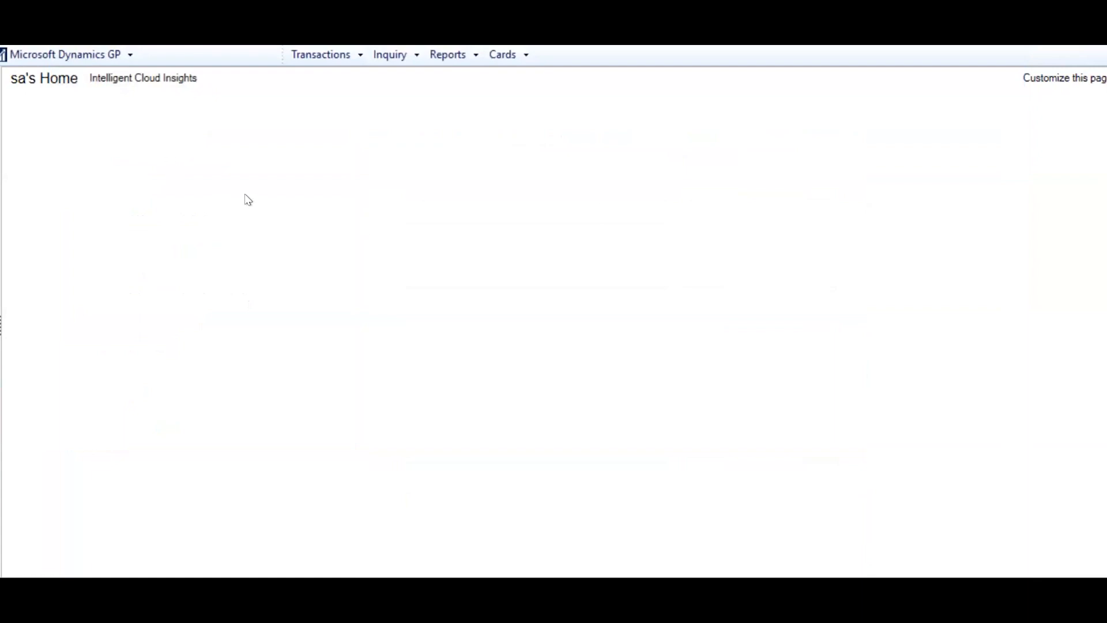
# Step: Load the WEBINAR REPORT SmartList in SmartList Builder again and open its default column ordering
pyautogui.click(94, 58)
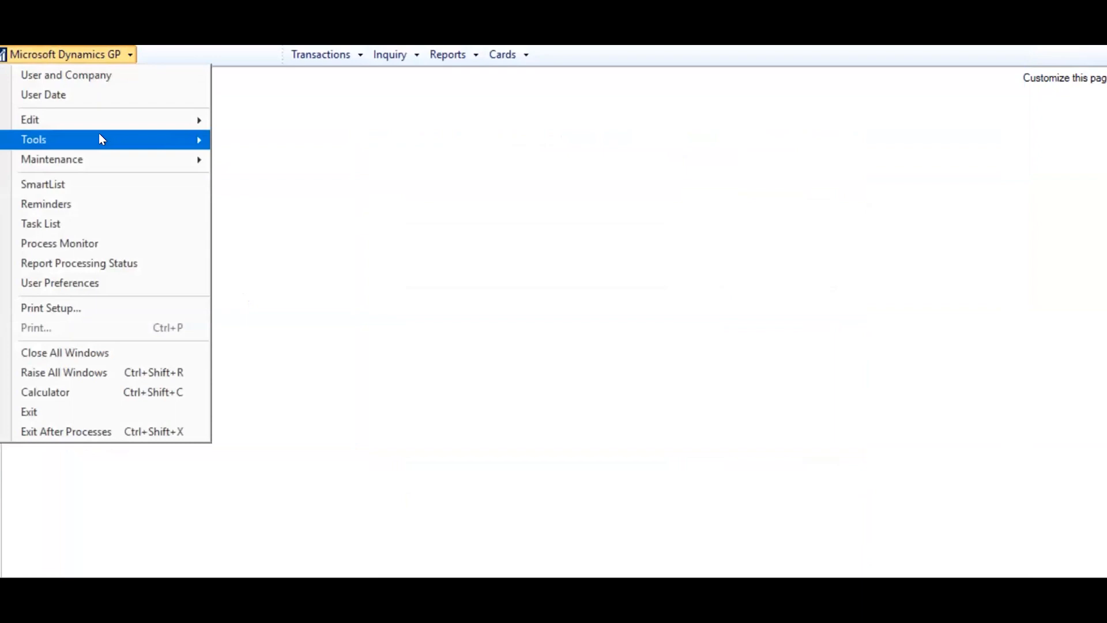
pyautogui.moveTo(99, 133)
pyautogui.moveTo(461, 200)
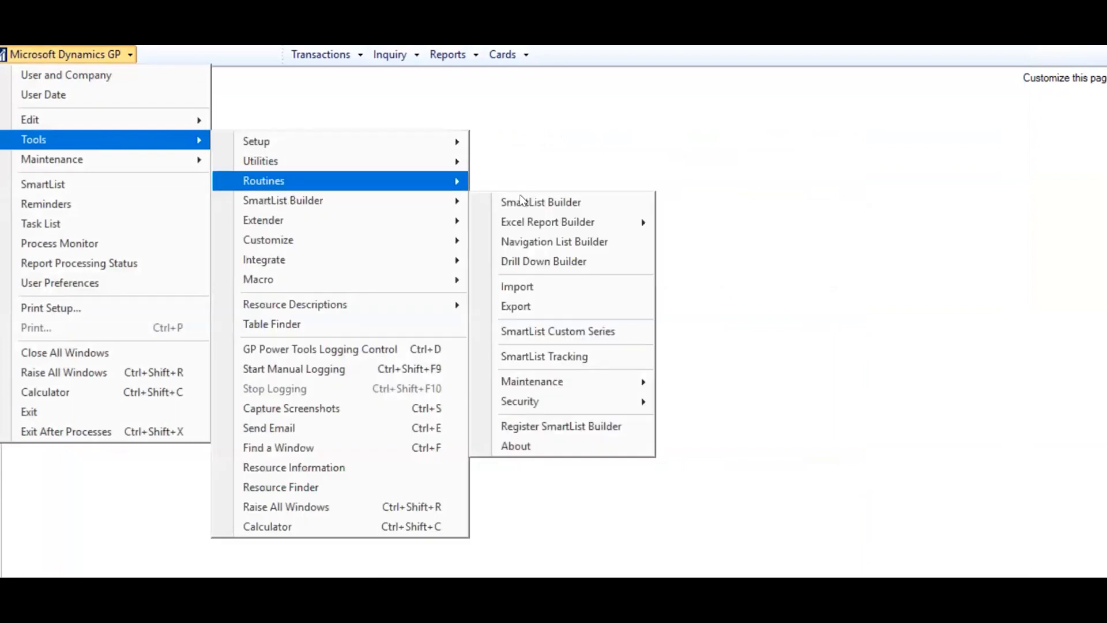
pyautogui.click(524, 203)
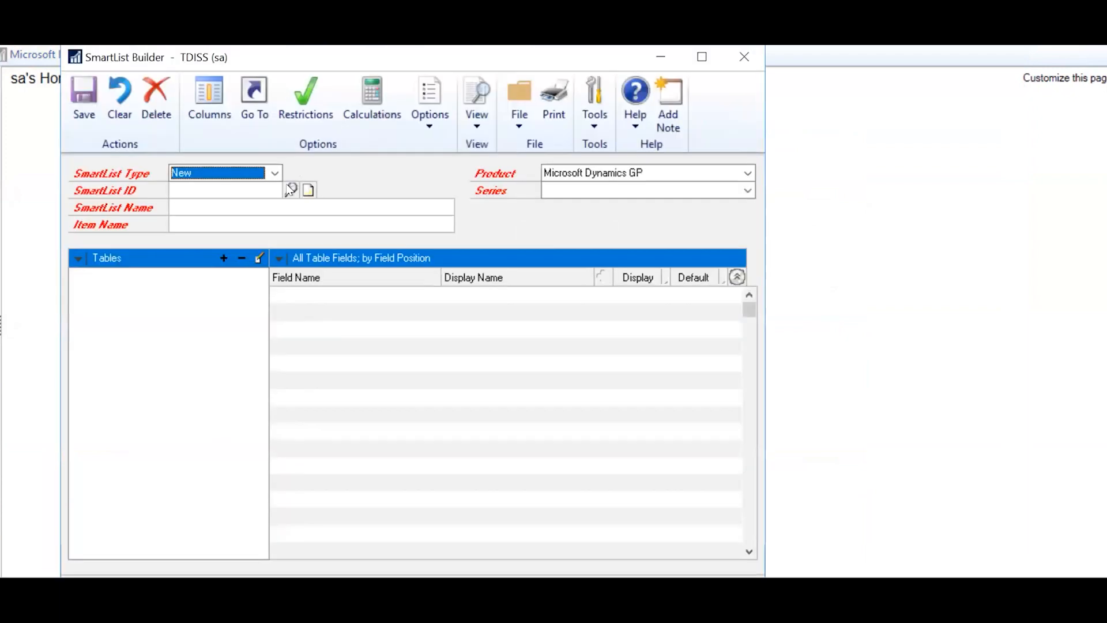
pyautogui.click(290, 189)
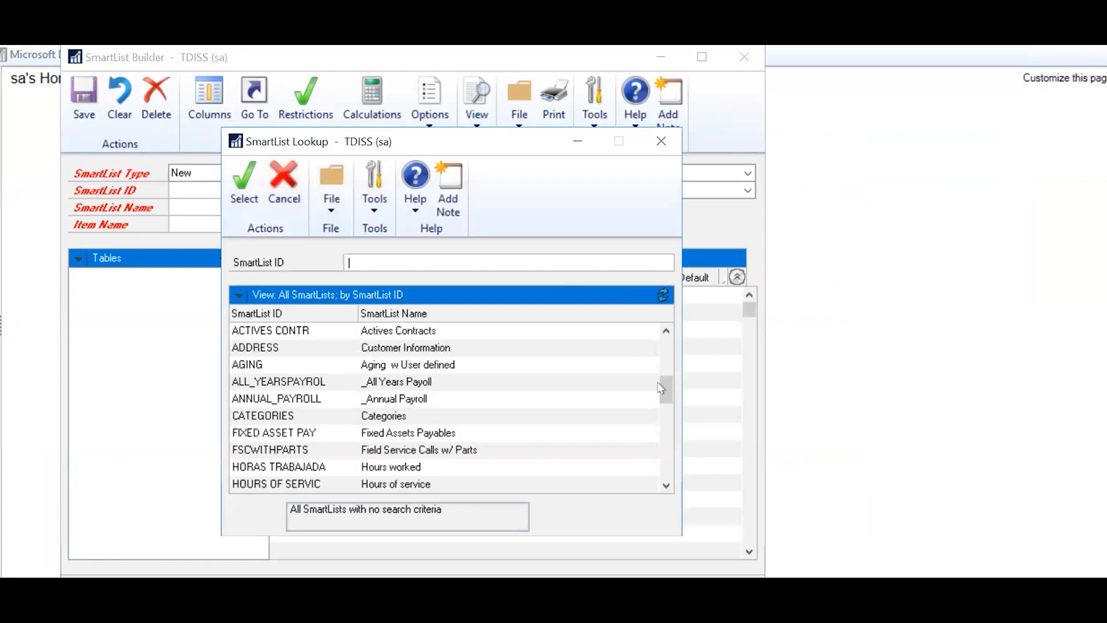
pyautogui.click(661, 466)
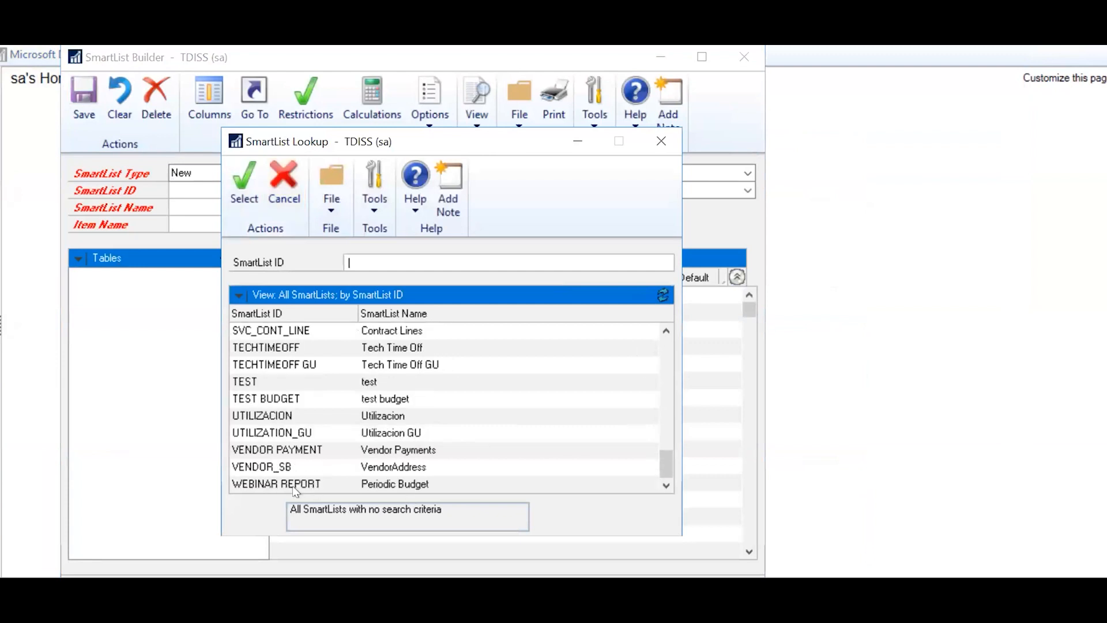
pyautogui.click(296, 485)
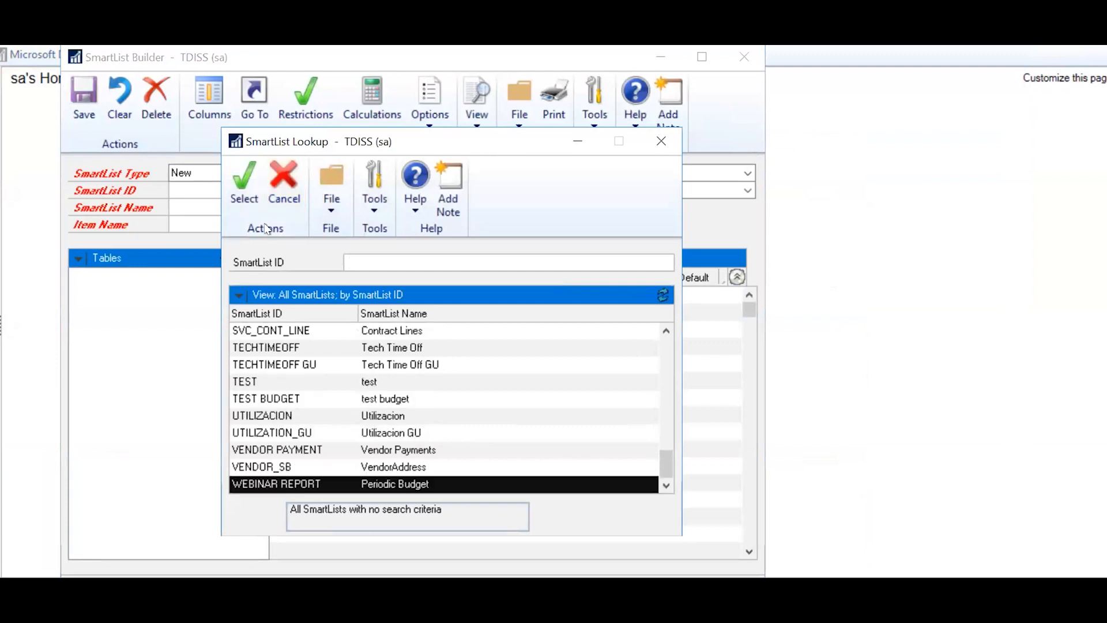
pyautogui.click(243, 199)
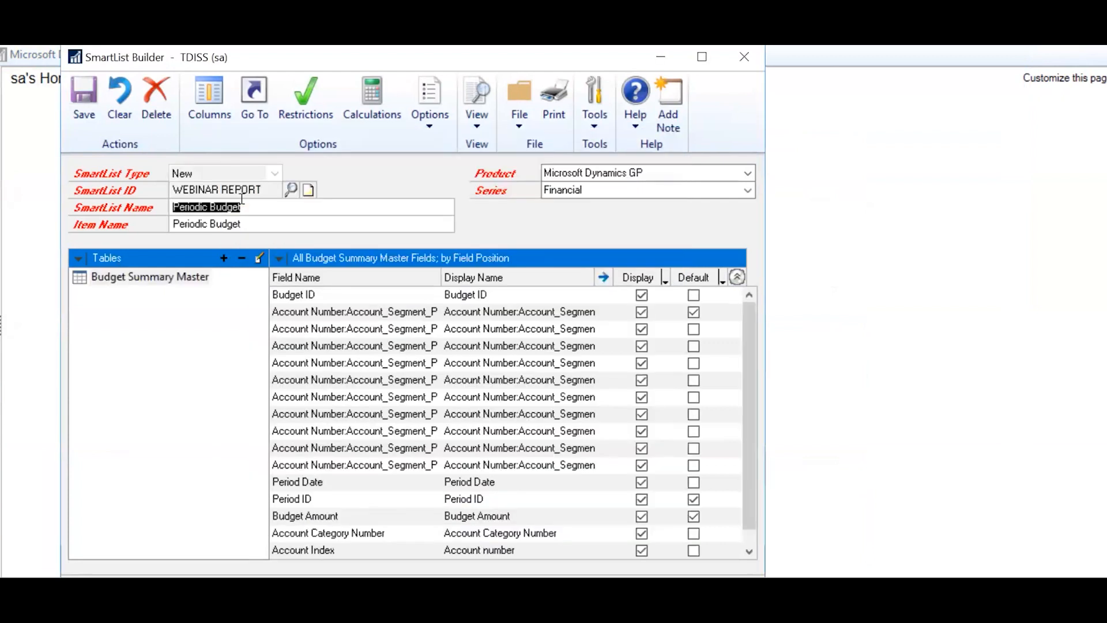
pyautogui.click(205, 110)
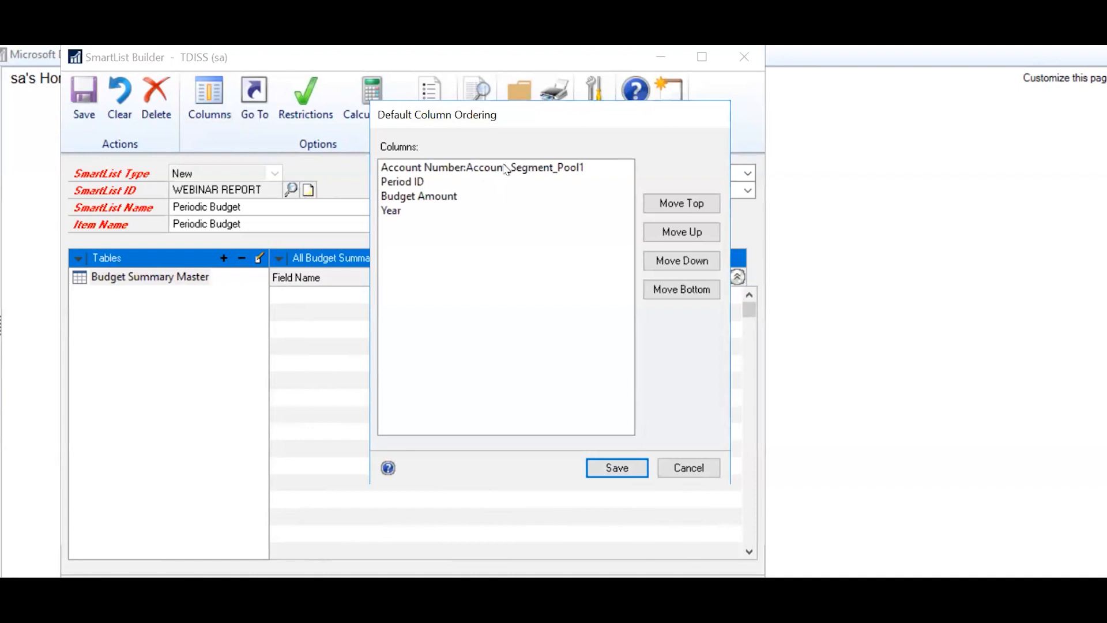
# Step: Leave the column ordering without saving and set the display name of Account_Segment_Pool1 to Account
pyautogui.click(685, 468)
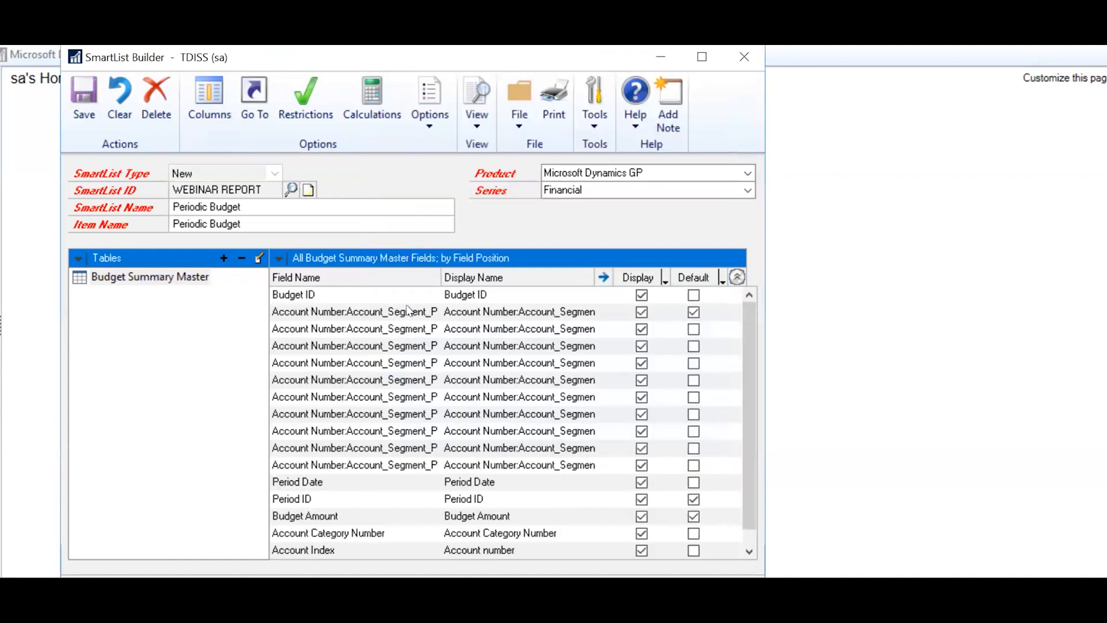
pyautogui.click(487, 313)
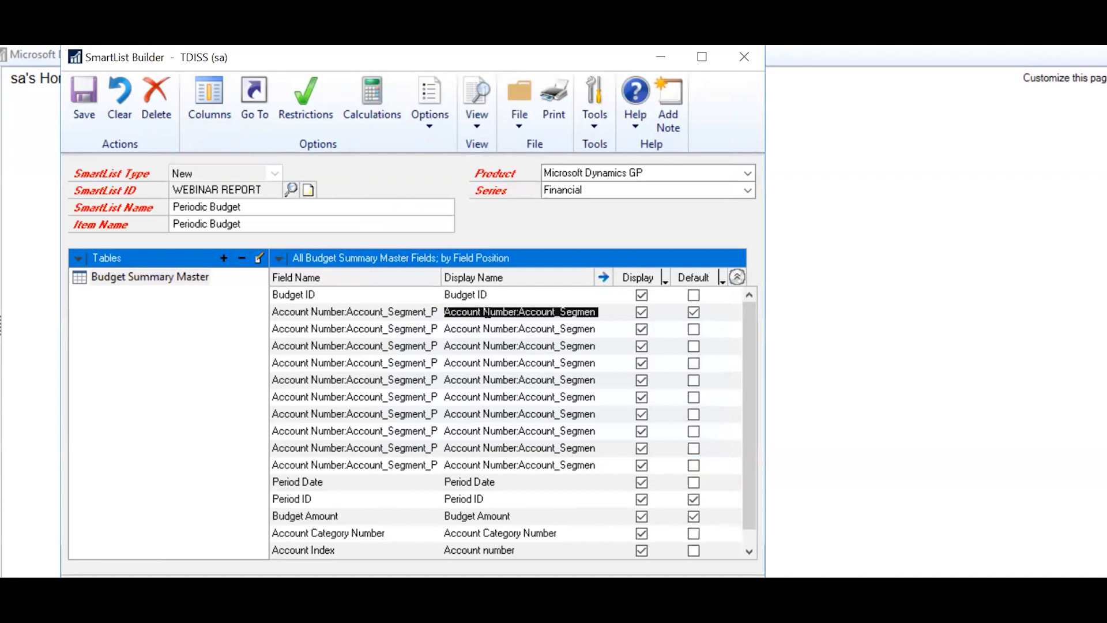
pyautogui.write('Account')
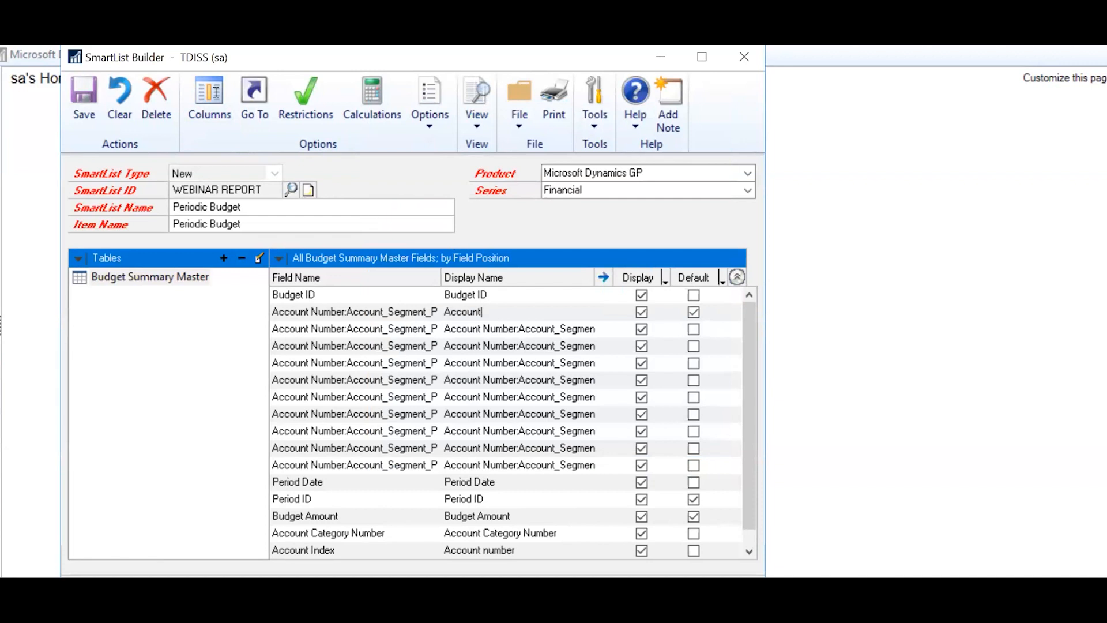
# Step: Move Year directly below Account in the default column order, save the SmartList, and minimize the builder
pyautogui.click(209, 95)
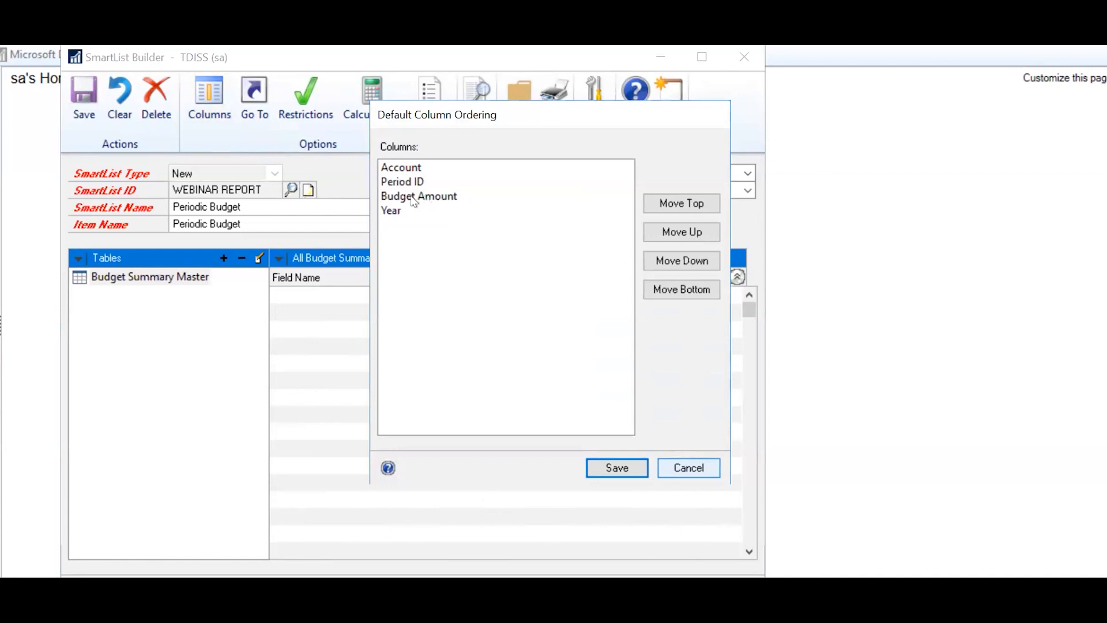
pyautogui.click(391, 213)
pyautogui.click(686, 237)
pyautogui.click(684, 231)
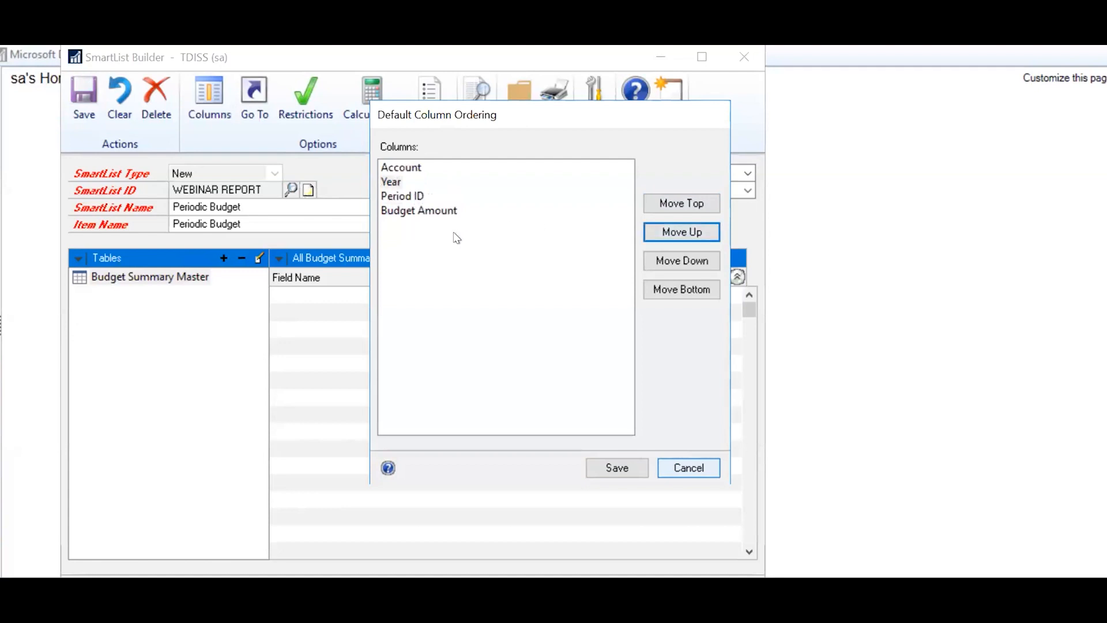
pyautogui.click(617, 468)
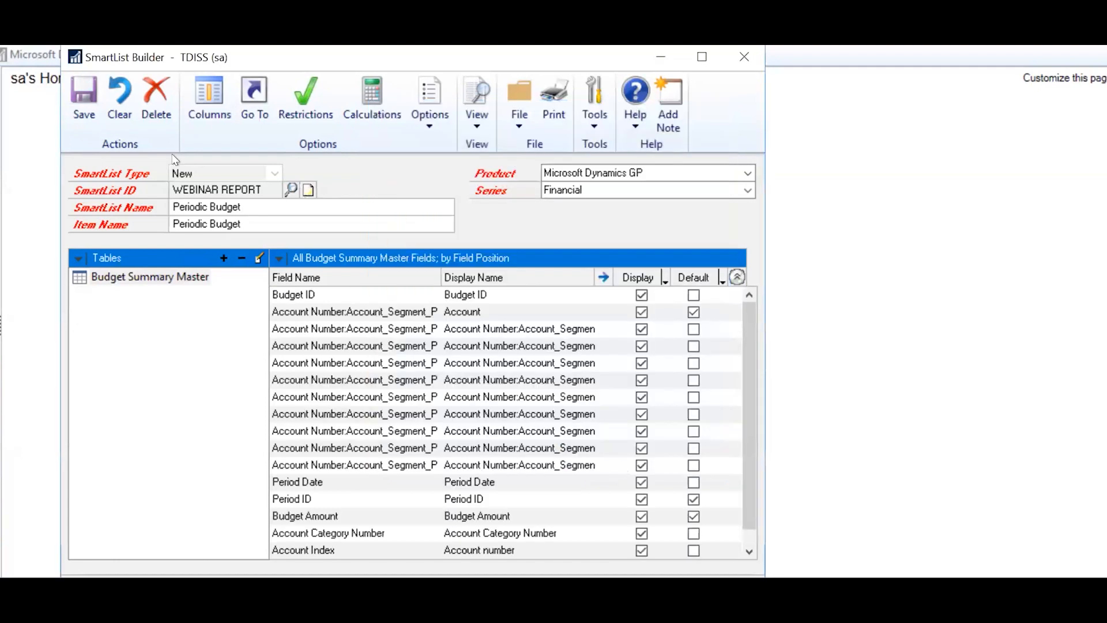
pyautogui.click(84, 101)
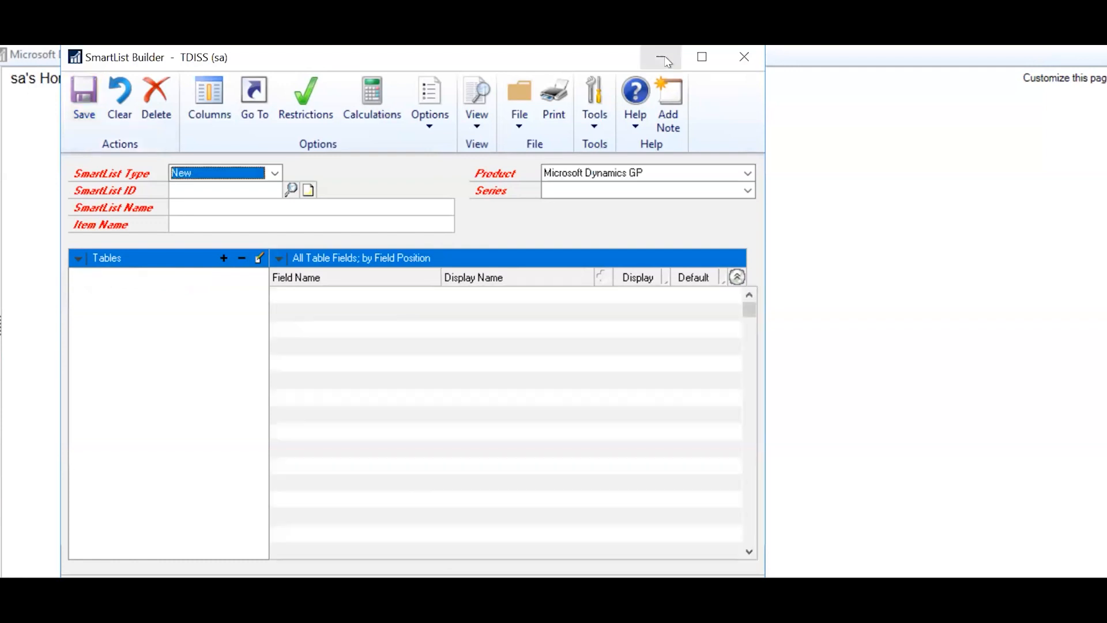
pyautogui.click(663, 59)
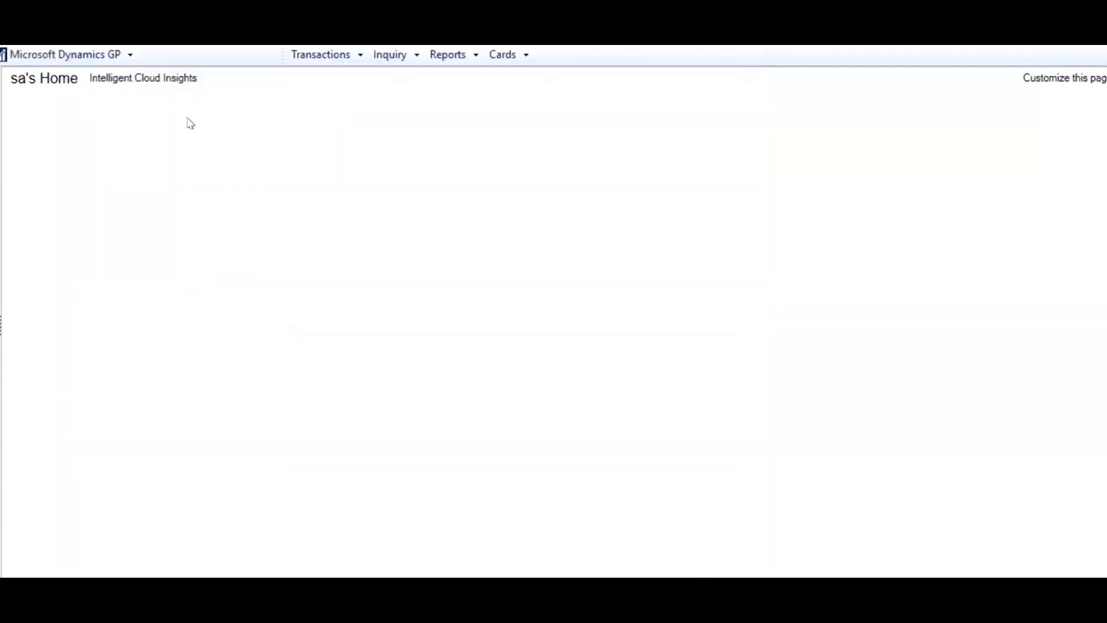
# Step: Open SmartList, review the Periodic Budget list under Financial with its Account, Year, Period ID and Budget Amount columns, and close it
pyautogui.click(107, 60)
pyautogui.click(71, 181)
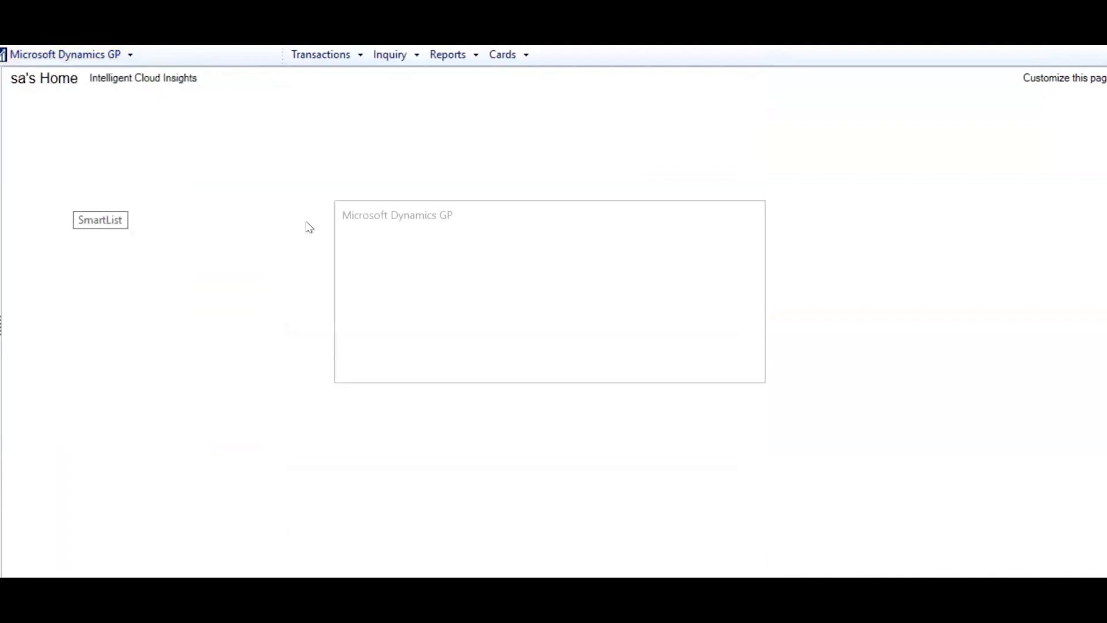
pyautogui.click(493, 350)
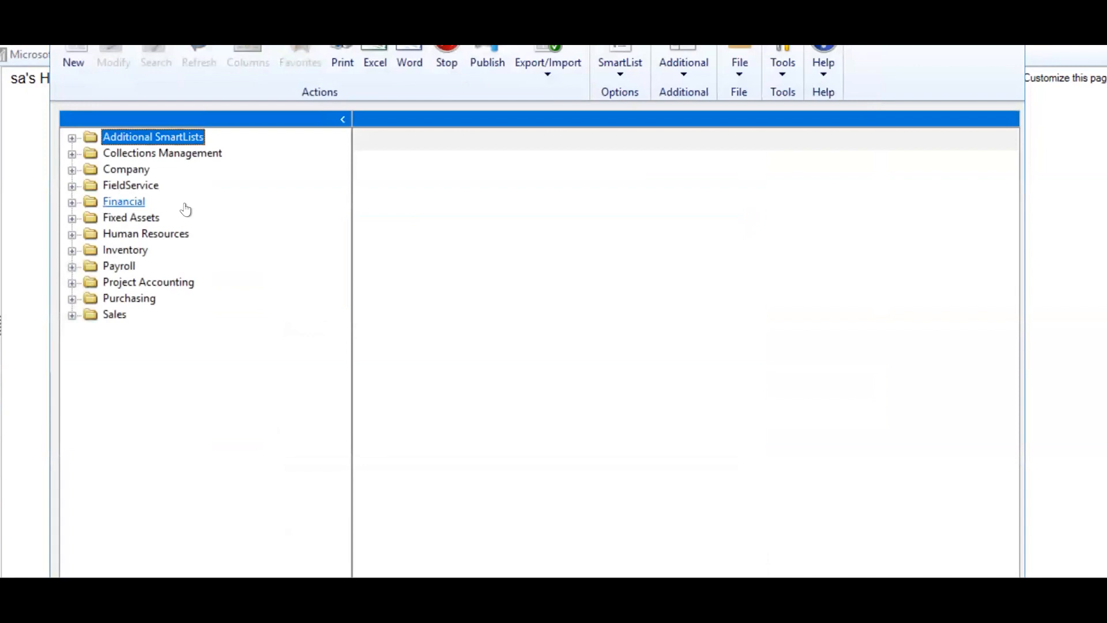
pyautogui.click(71, 202)
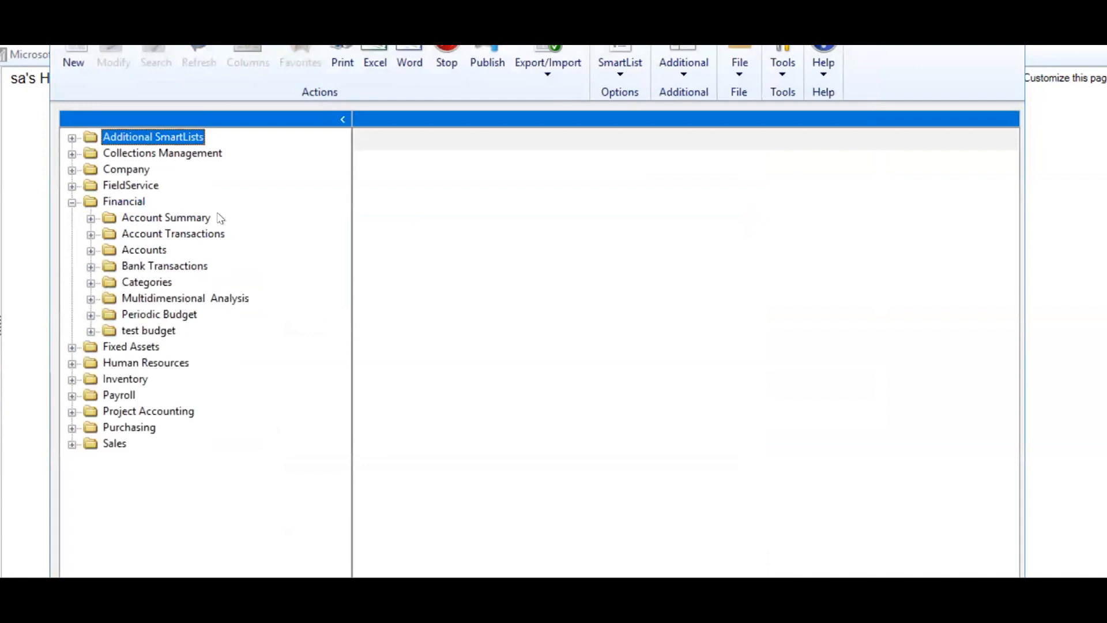
pyautogui.click(176, 315)
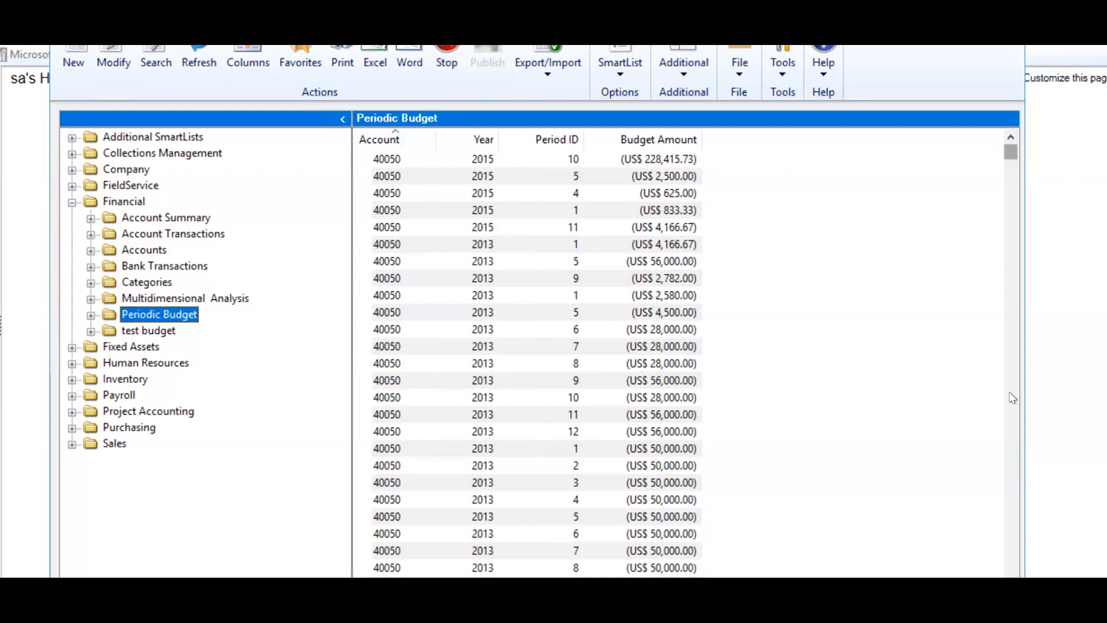
pyautogui.scroll(-5, 1013, 398)
pyautogui.scroll(-5, 1013, 398)
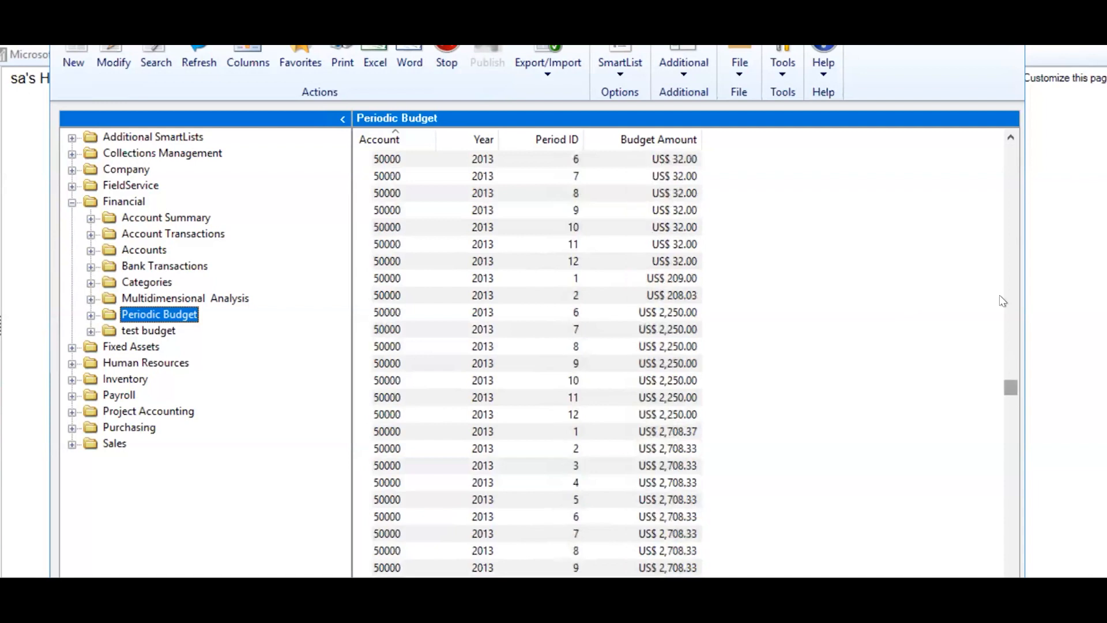
pyautogui.click(1011, 148)
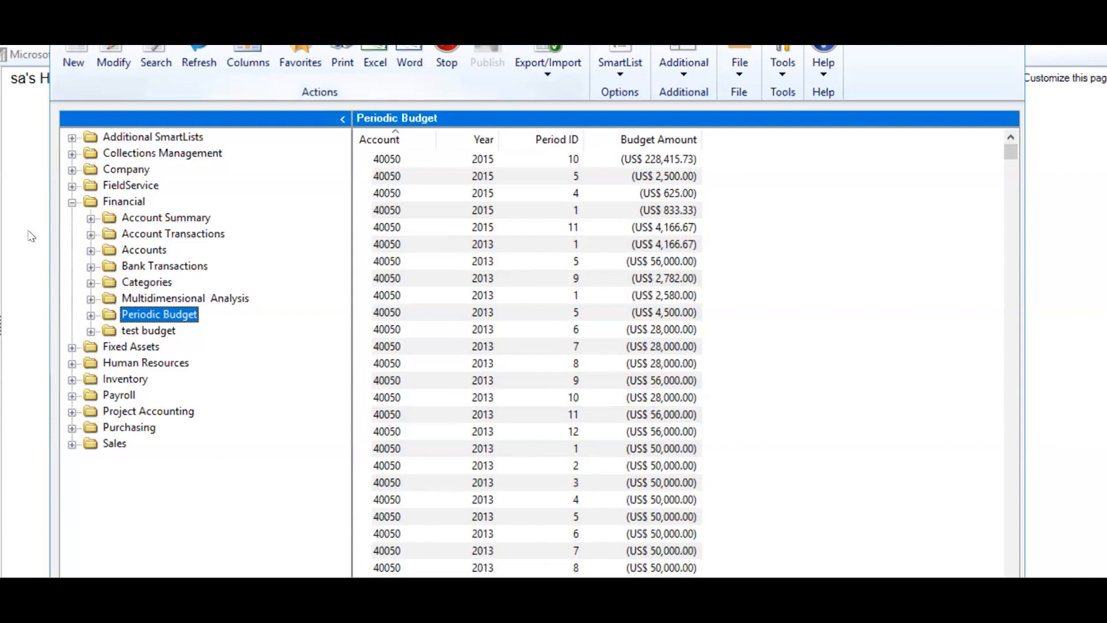
pyautogui.hotkey('alt', 'F4')
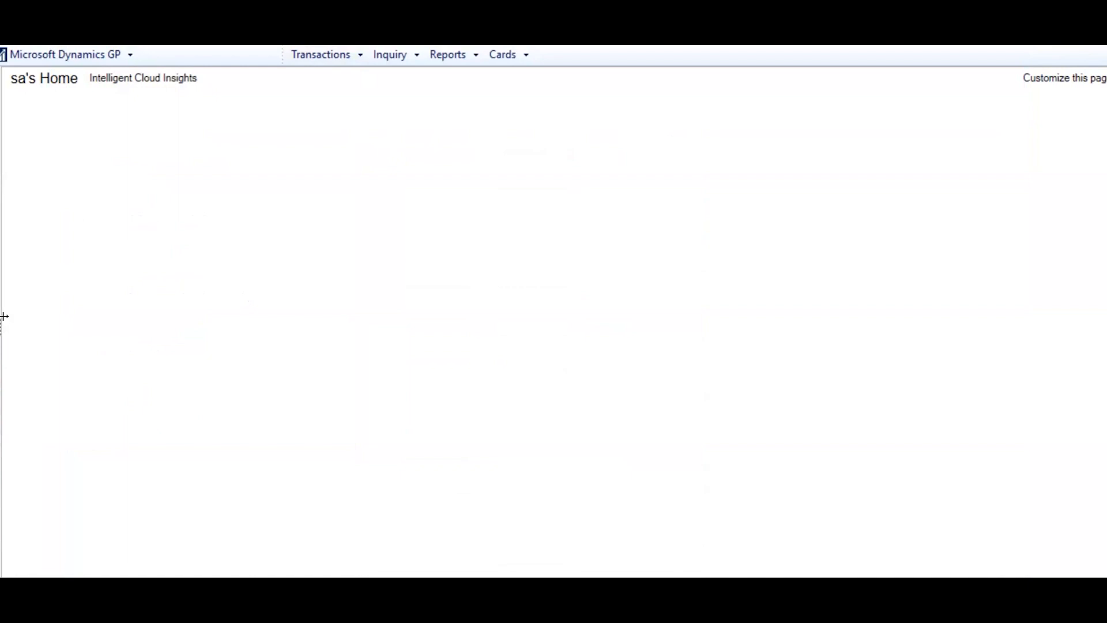
# Step: Reveal the navigation pane, go to the Financial area page, and look through its groups of commands
pyautogui.moveTo(43, 319); pyautogui.dragTo(54, 321)
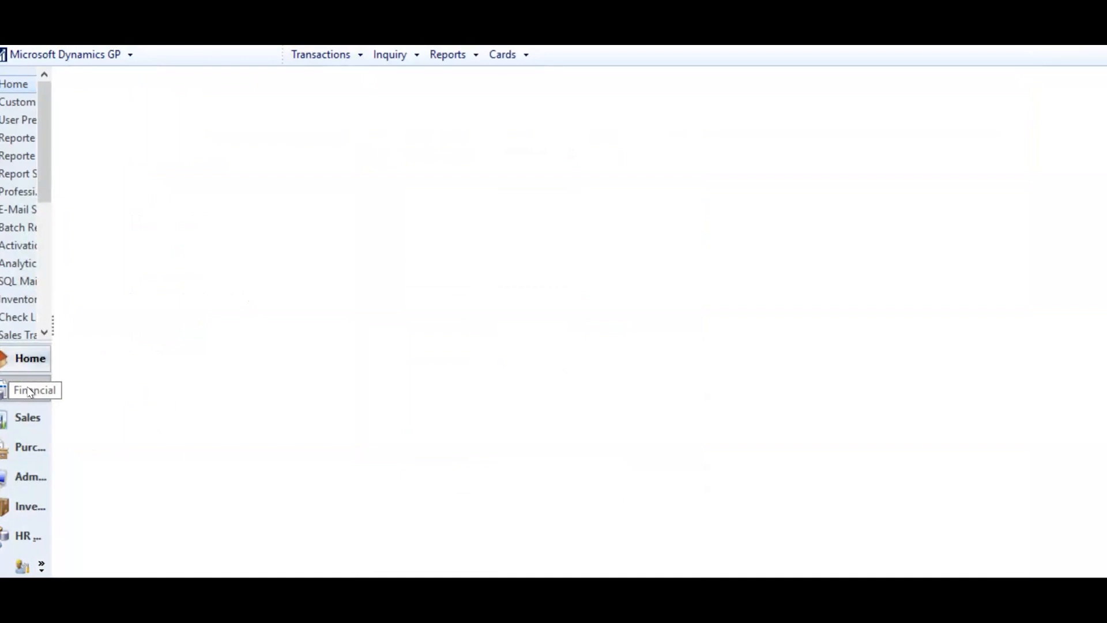
pyautogui.click(30, 392)
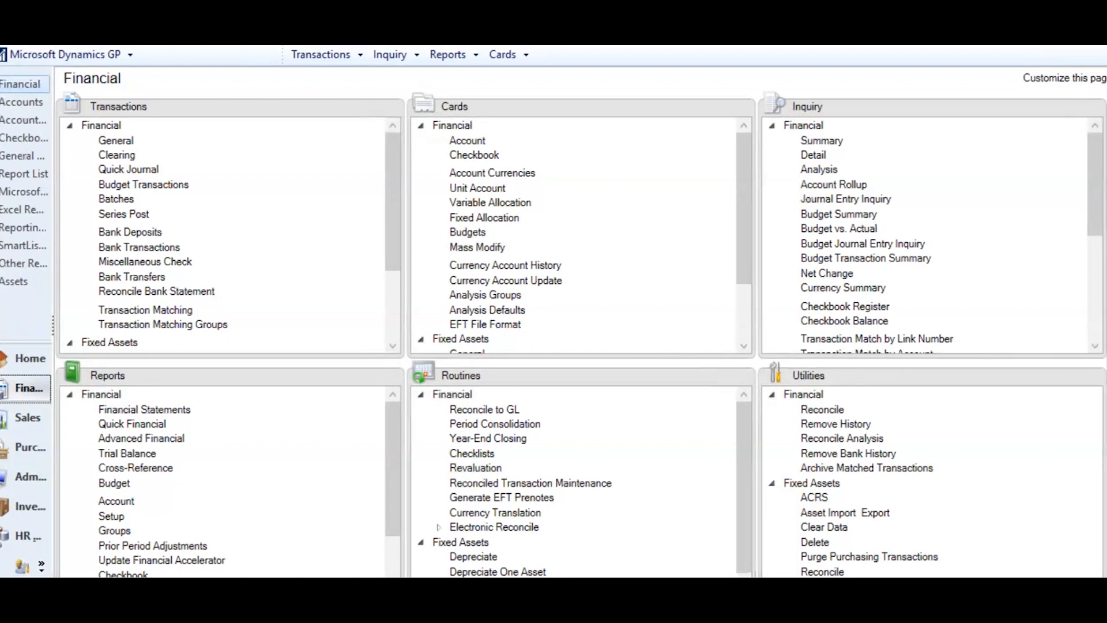
pyautogui.scroll(-1, 581, 332)
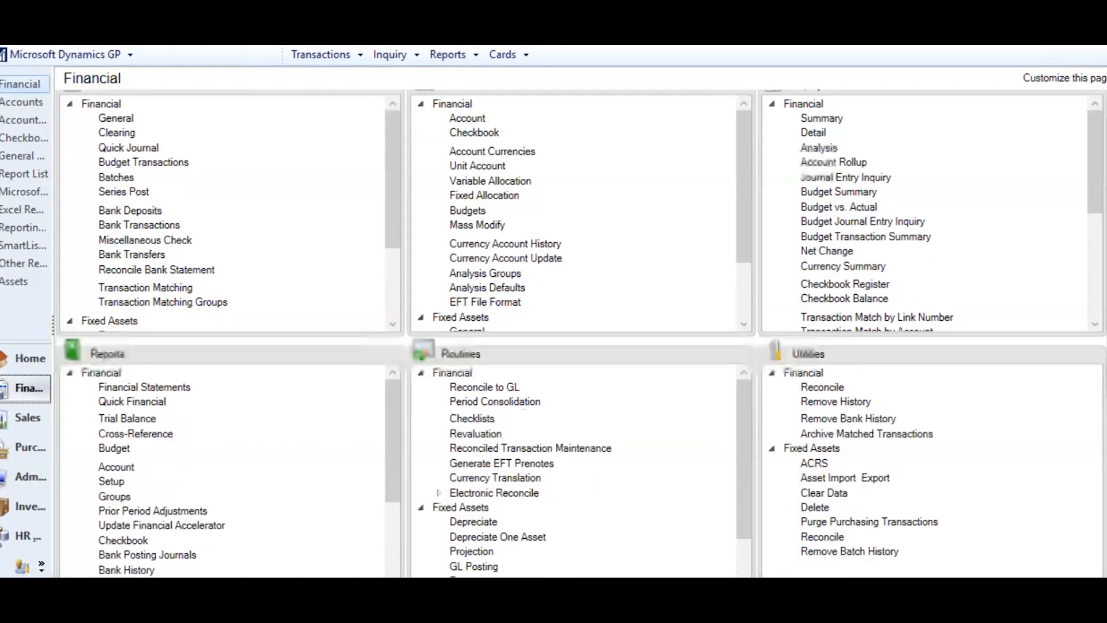
pyautogui.scroll(-5, 582, 333)
pyautogui.scroll(-1, 660, 415)
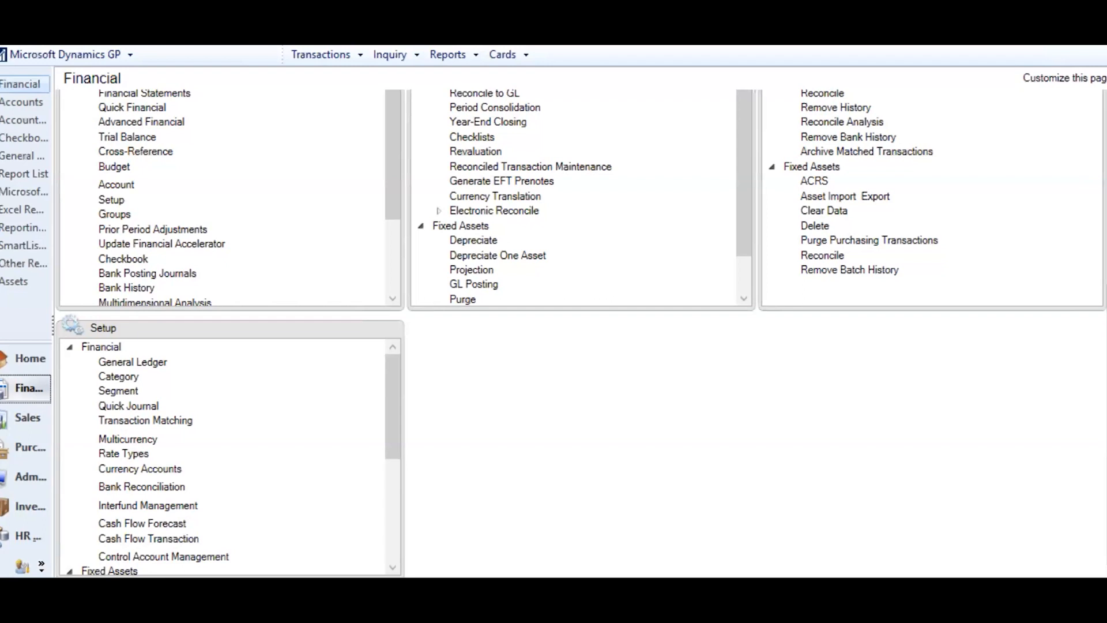
pyautogui.scroll(1, 581, 333)
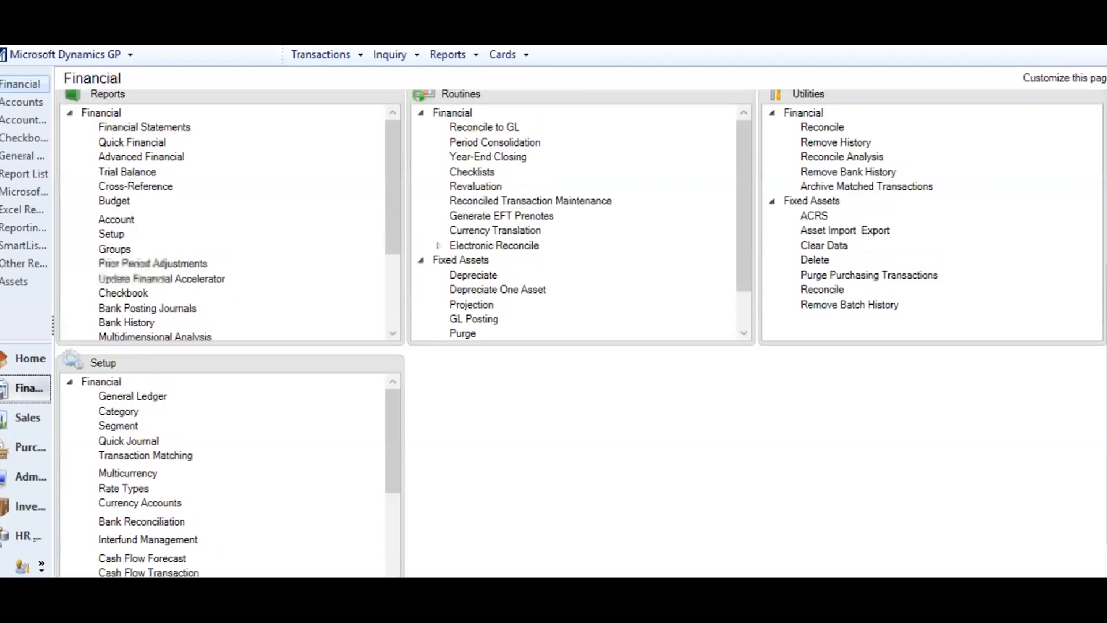
pyautogui.scroll(3, 582, 333)
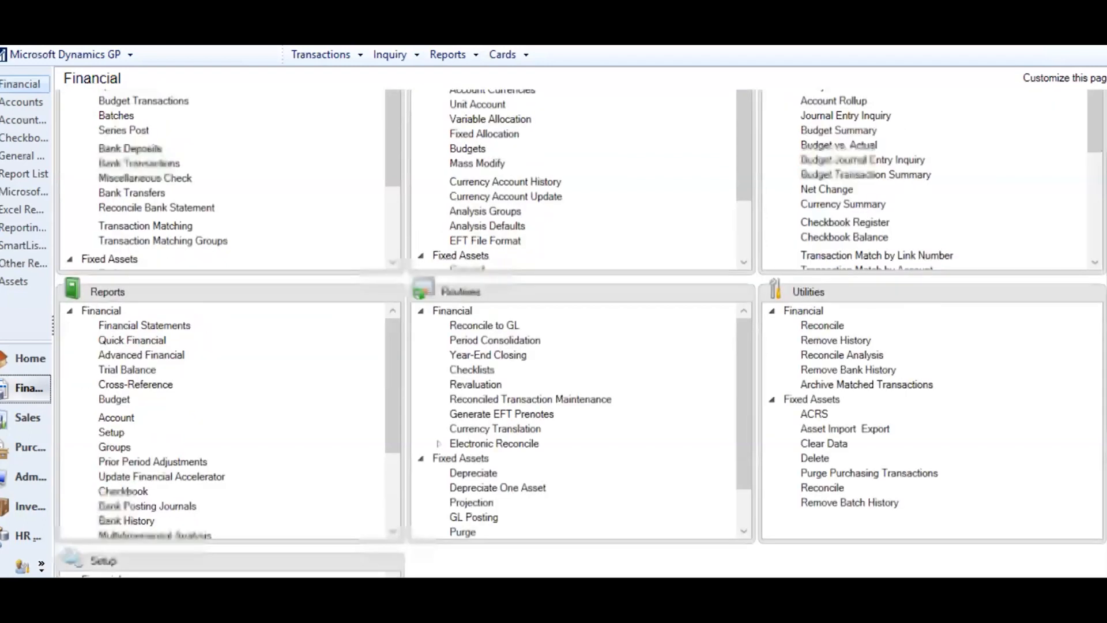
pyautogui.scroll(2, 581, 333)
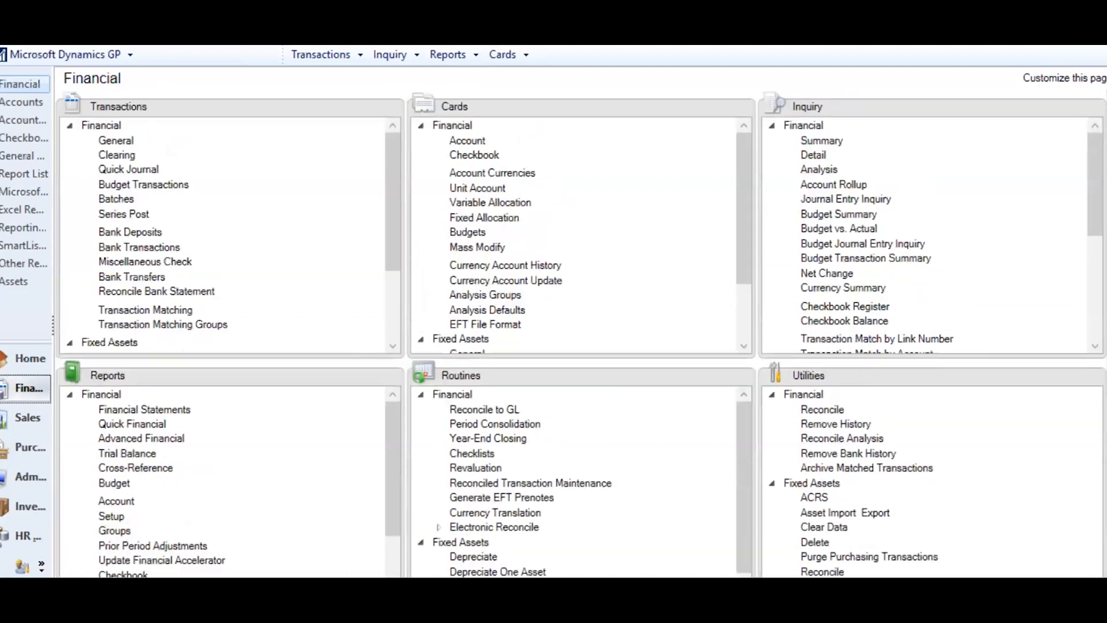
pyautogui.click(466, 140)
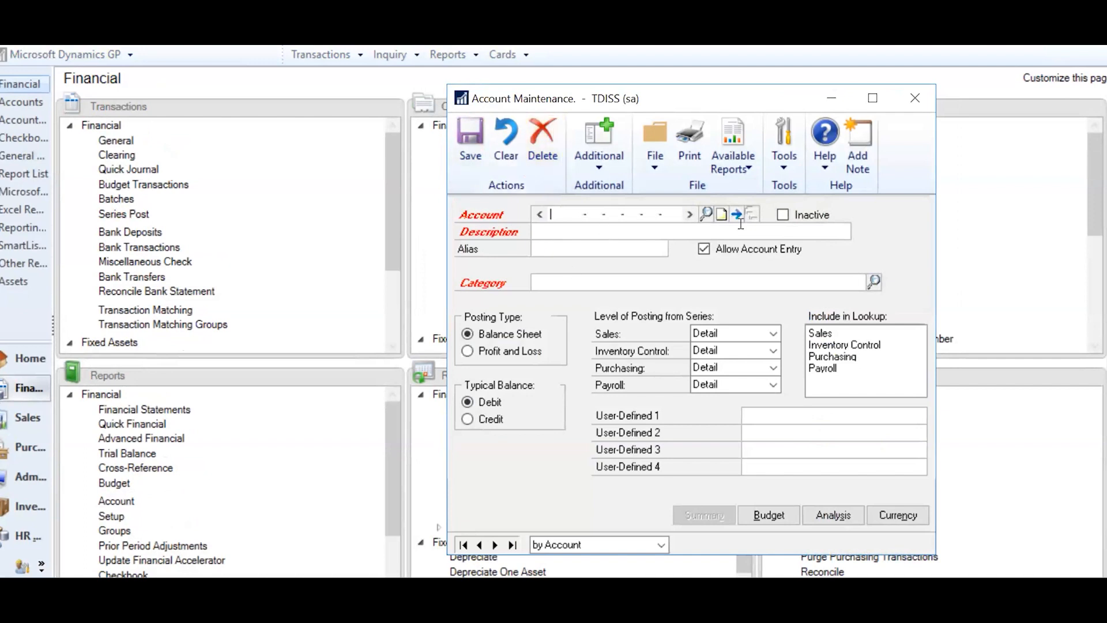
pyautogui.click(587, 209)
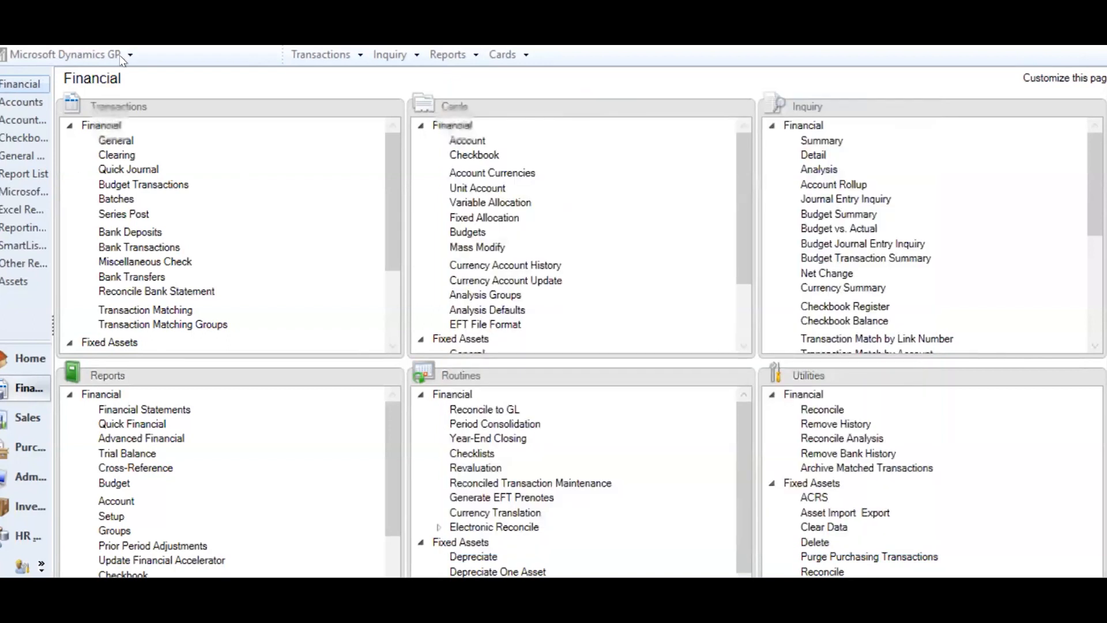
pyautogui.click(124, 53)
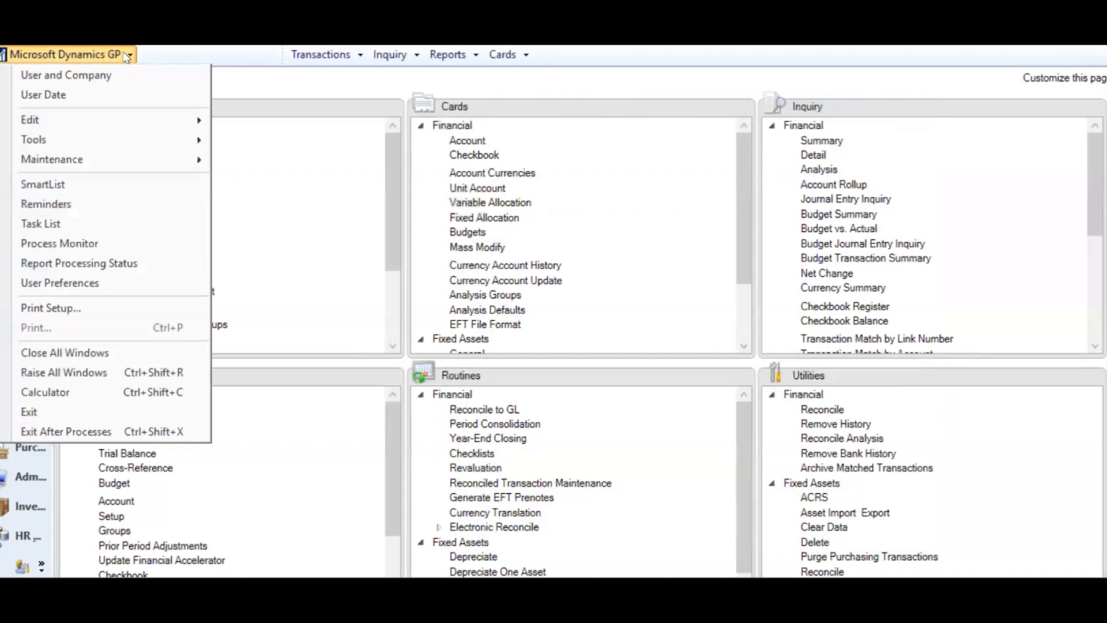
pyautogui.click(65, 184)
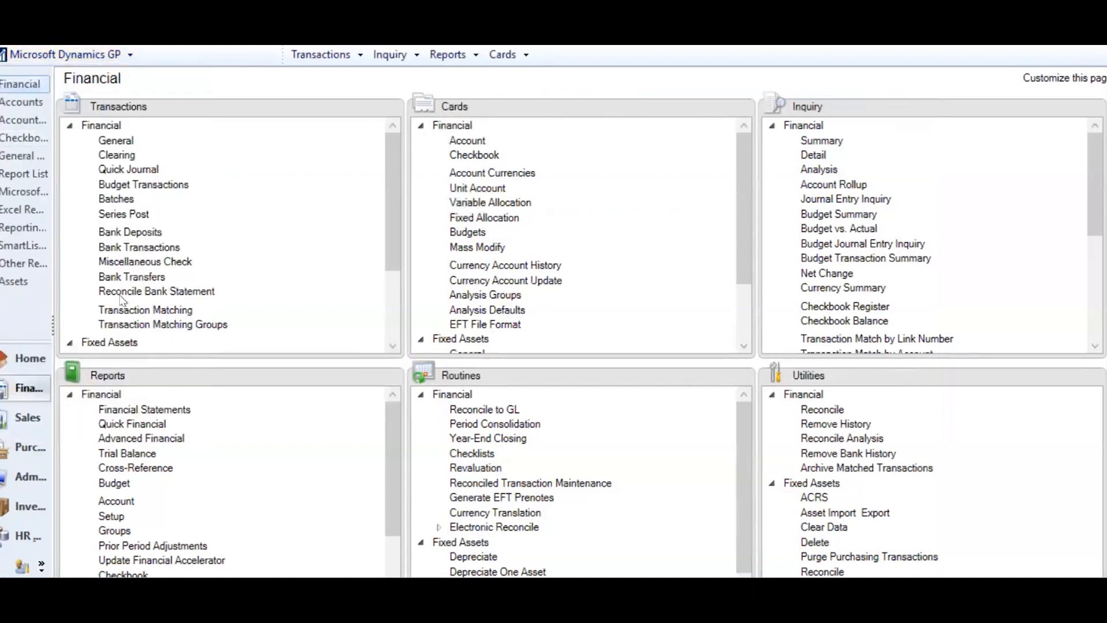
# Step: Open the Account card, load the main Office Expenses account through the lookup to view its maintenance details, and close the card
pyautogui.click(469, 142)
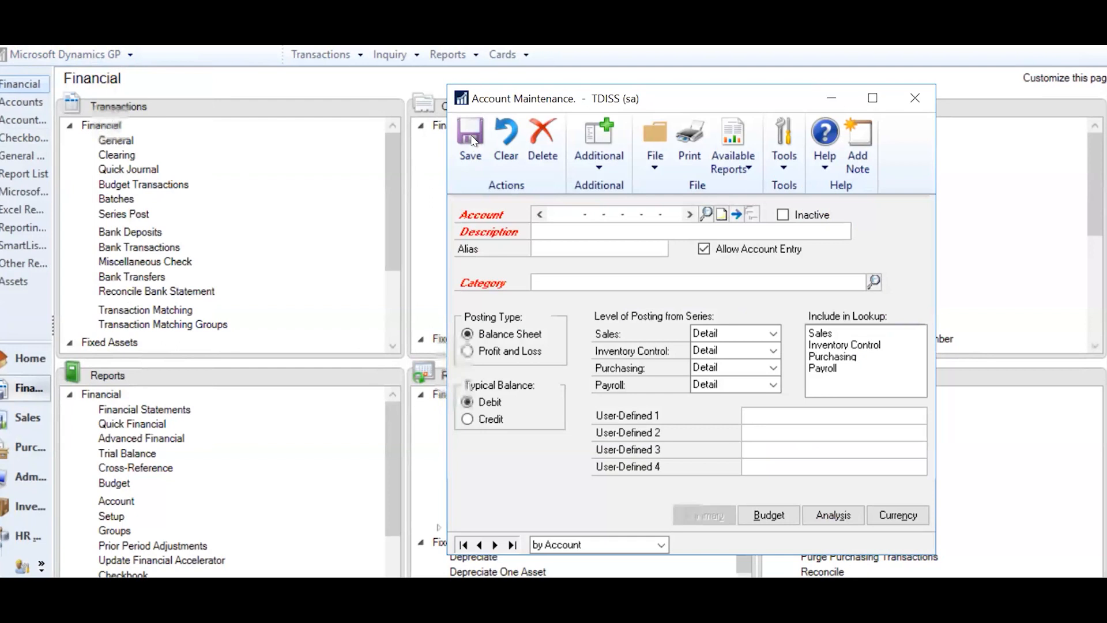
pyautogui.click(705, 214)
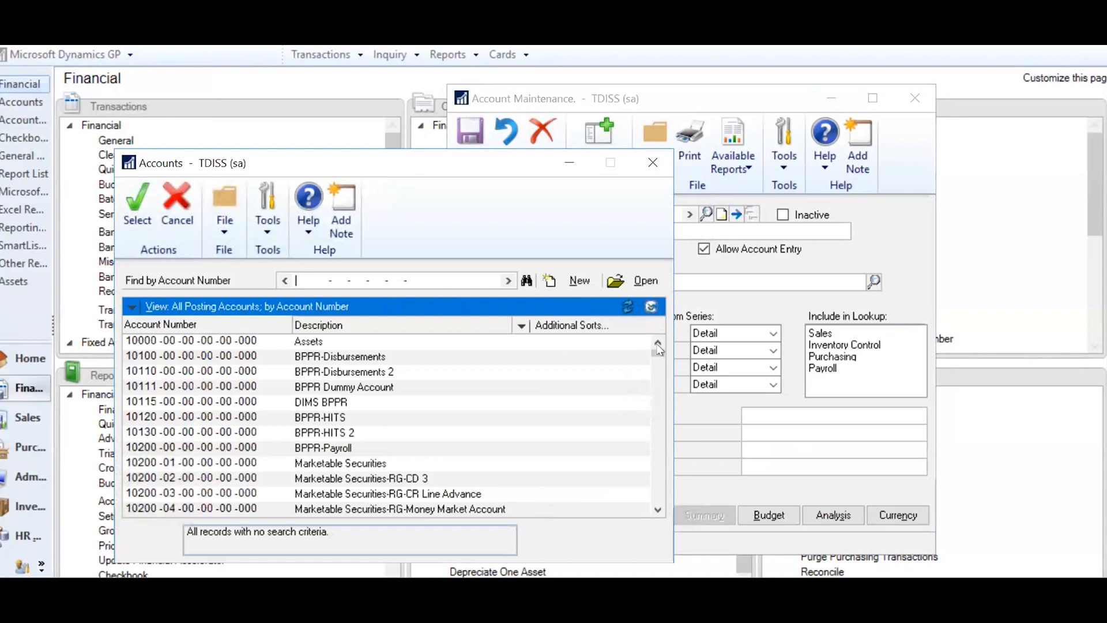
pyautogui.moveTo(659, 354); pyautogui.dragTo(659, 455)
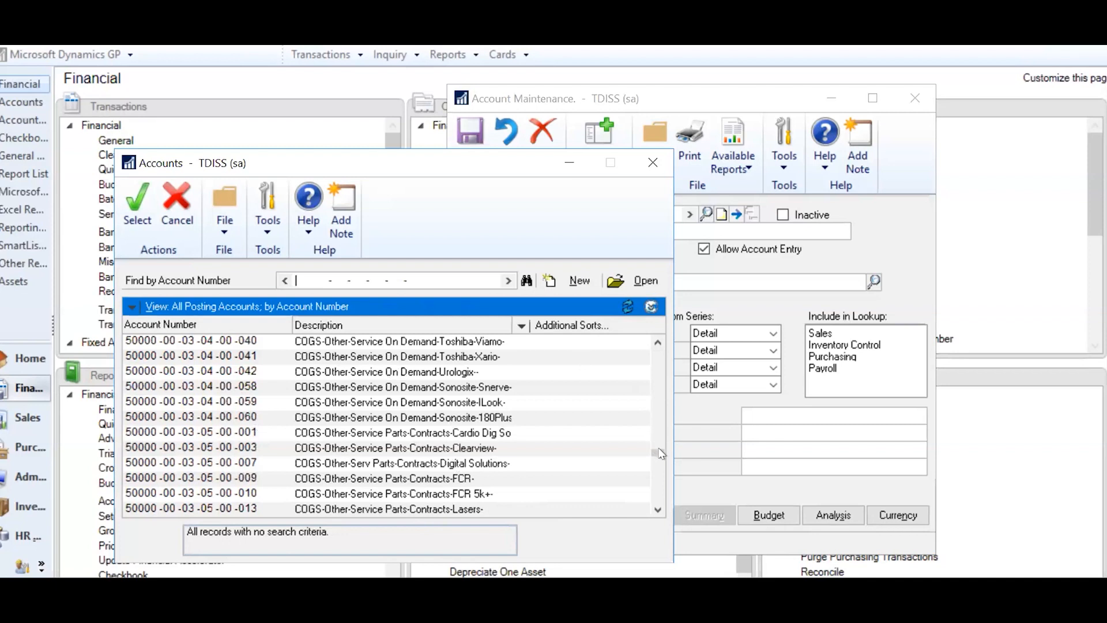
pyautogui.scroll(4, 661, 453)
pyautogui.click(658, 500)
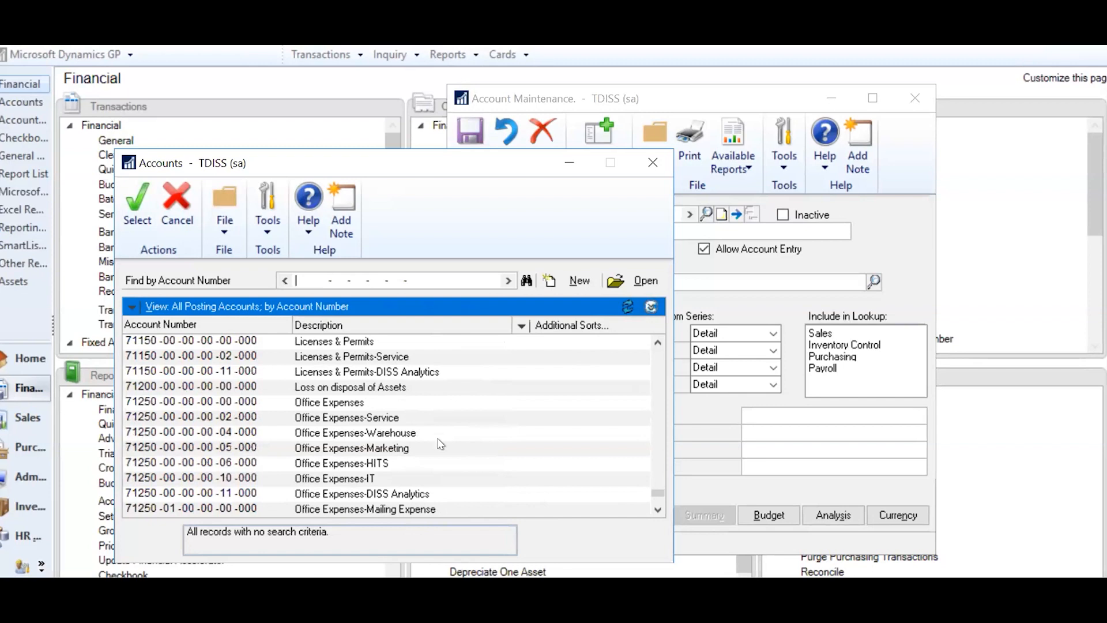
pyautogui.click(352, 404)
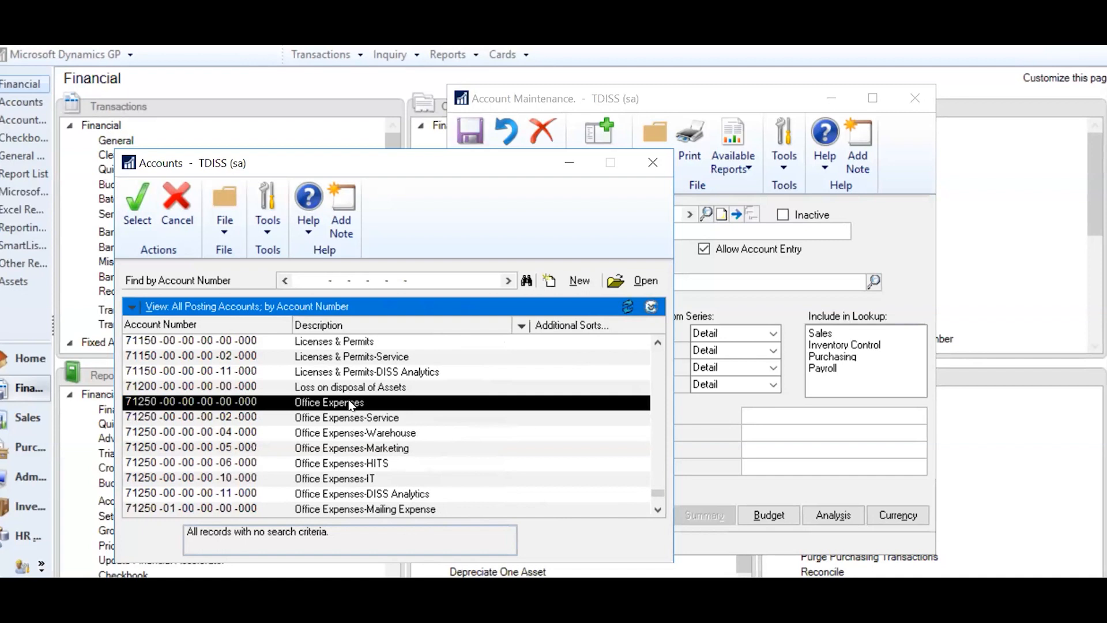
pyautogui.click(141, 203)
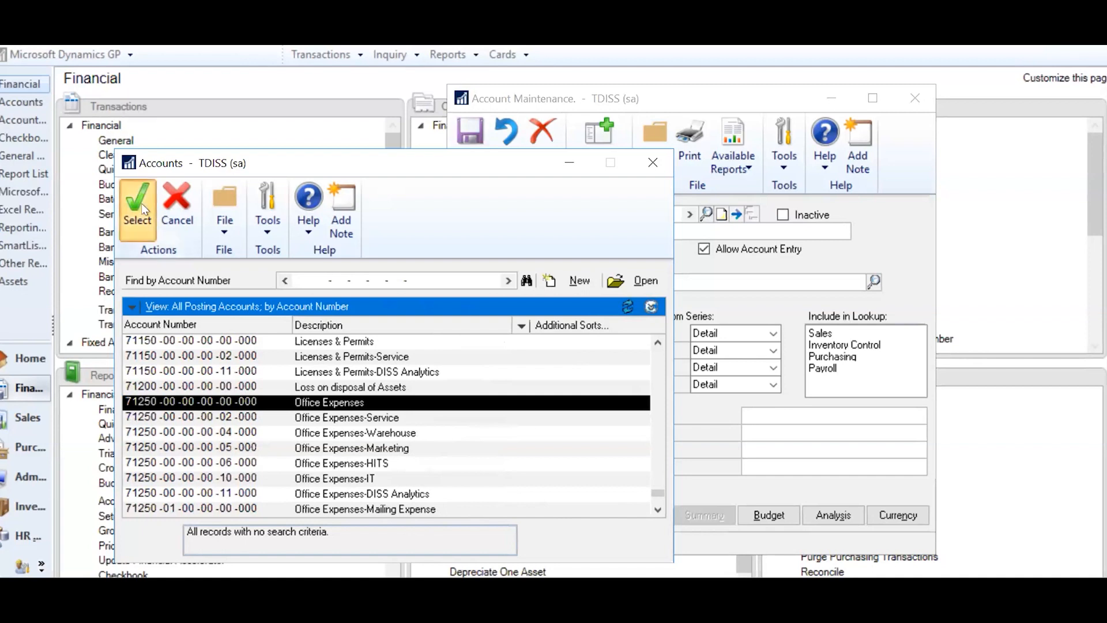
pyautogui.click(138, 207)
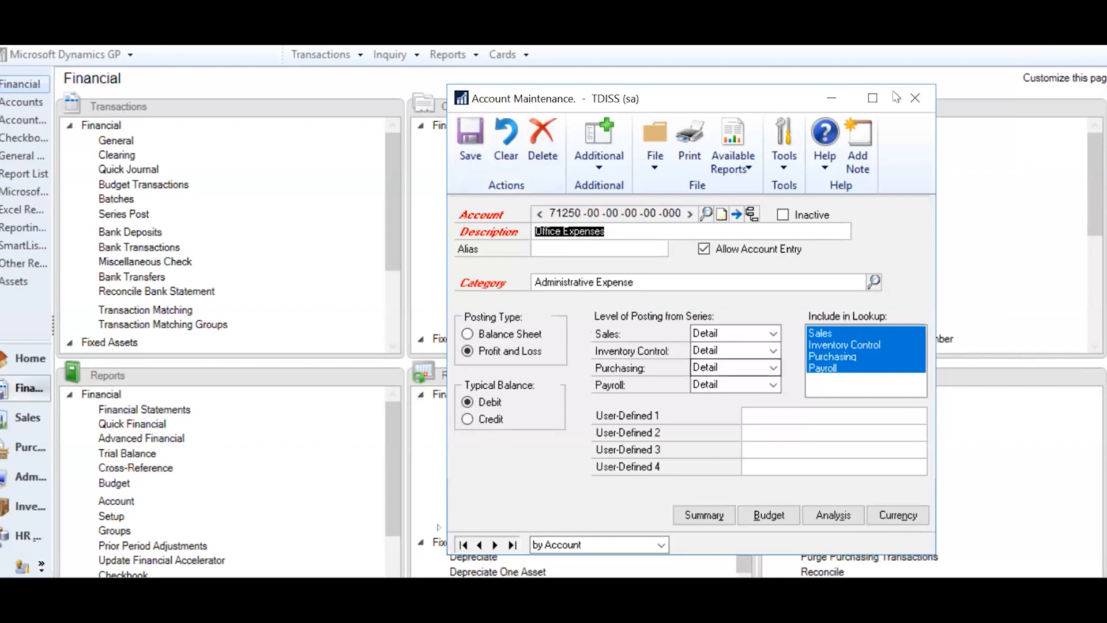
pyautogui.click(914, 100)
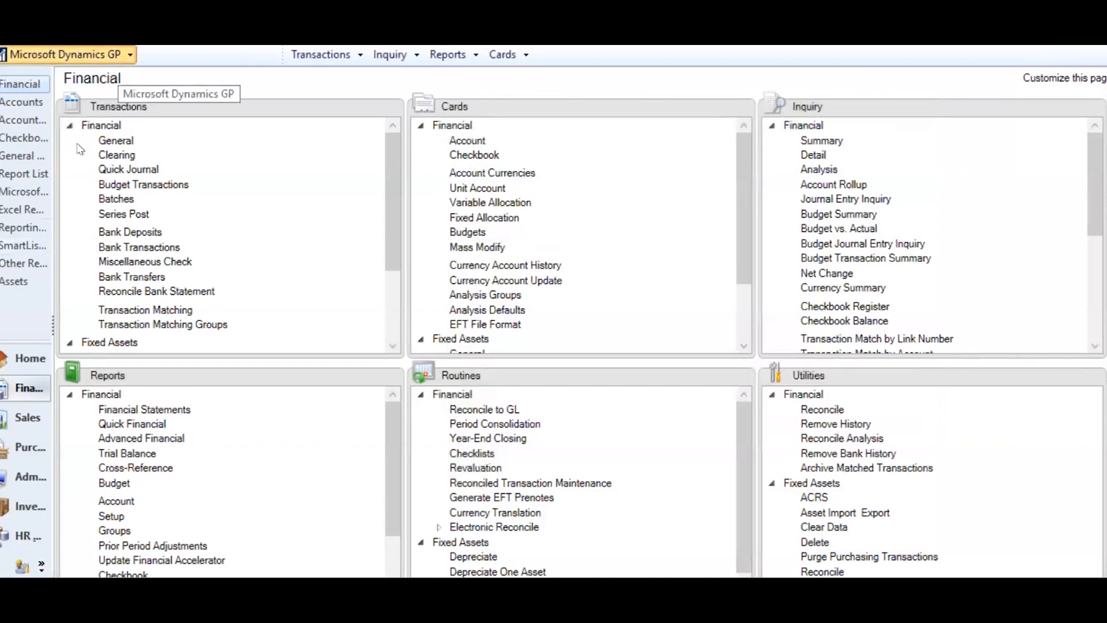
# Step: Open SmartList Builder and load the WEBINAR REPORT SmartList through the SmartList ID lookup
pyautogui.click(117, 58)
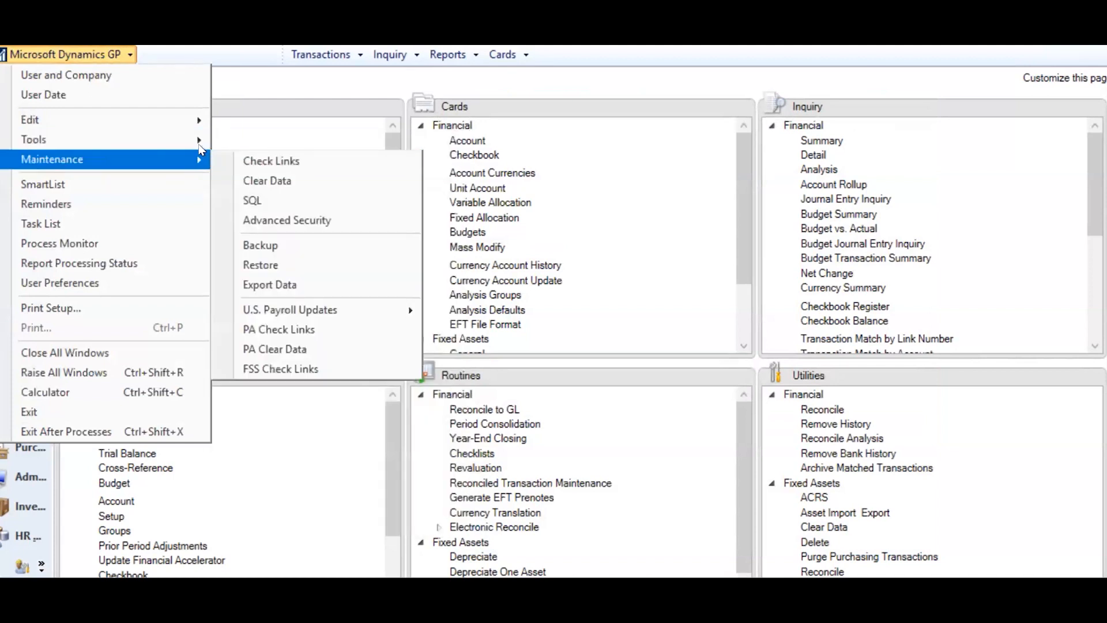
pyautogui.moveTo(190, 140)
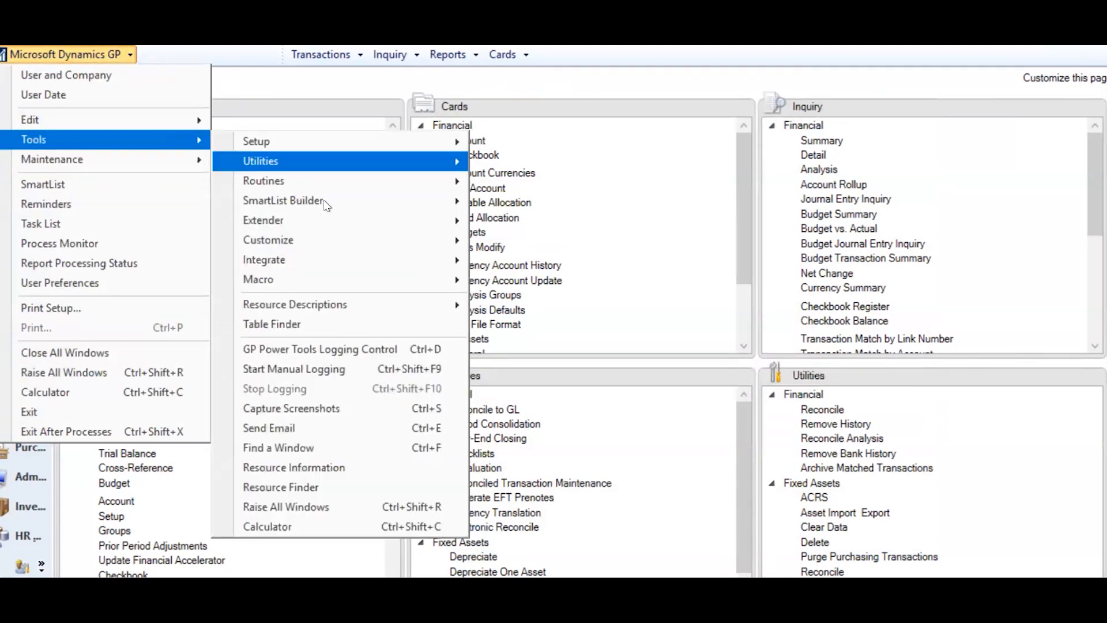
pyautogui.moveTo(452, 202)
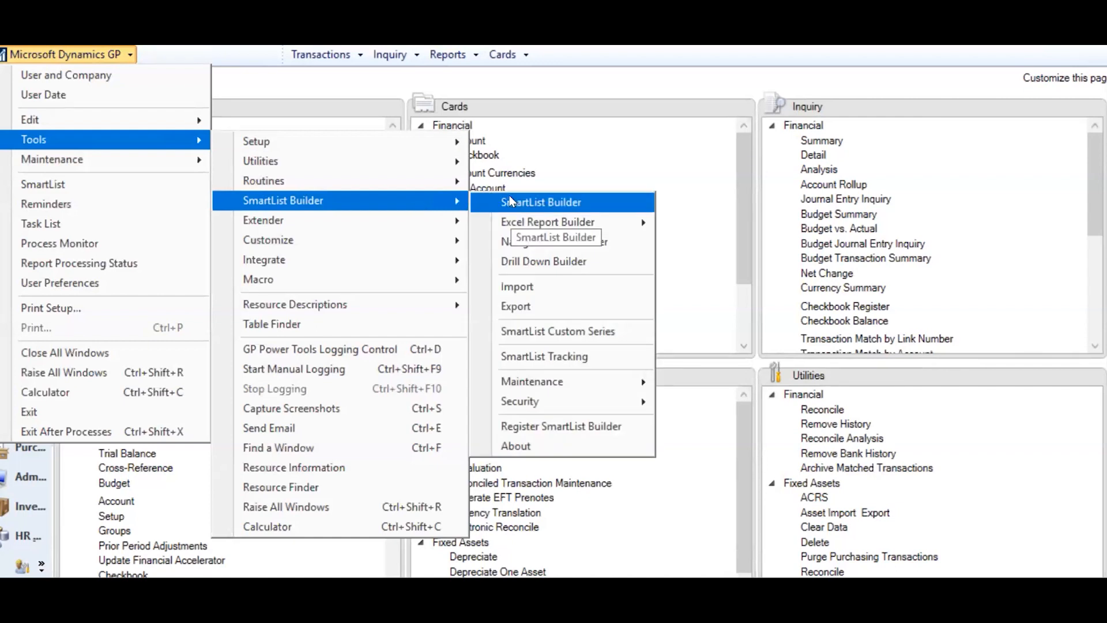
pyautogui.click(509, 200)
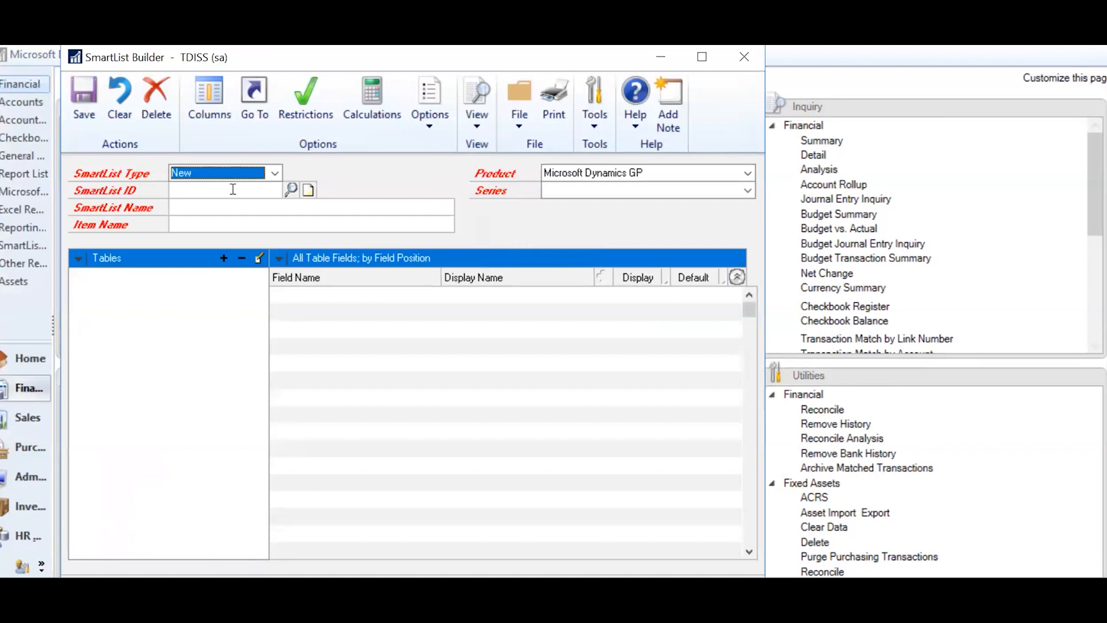
pyautogui.click(291, 189)
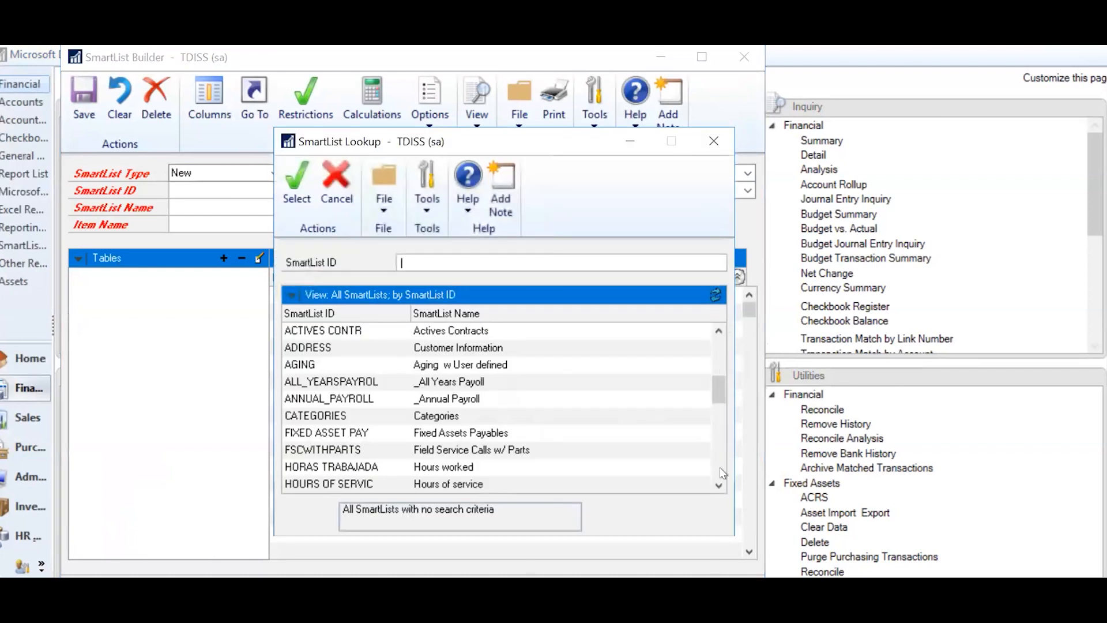
pyautogui.click(720, 473)
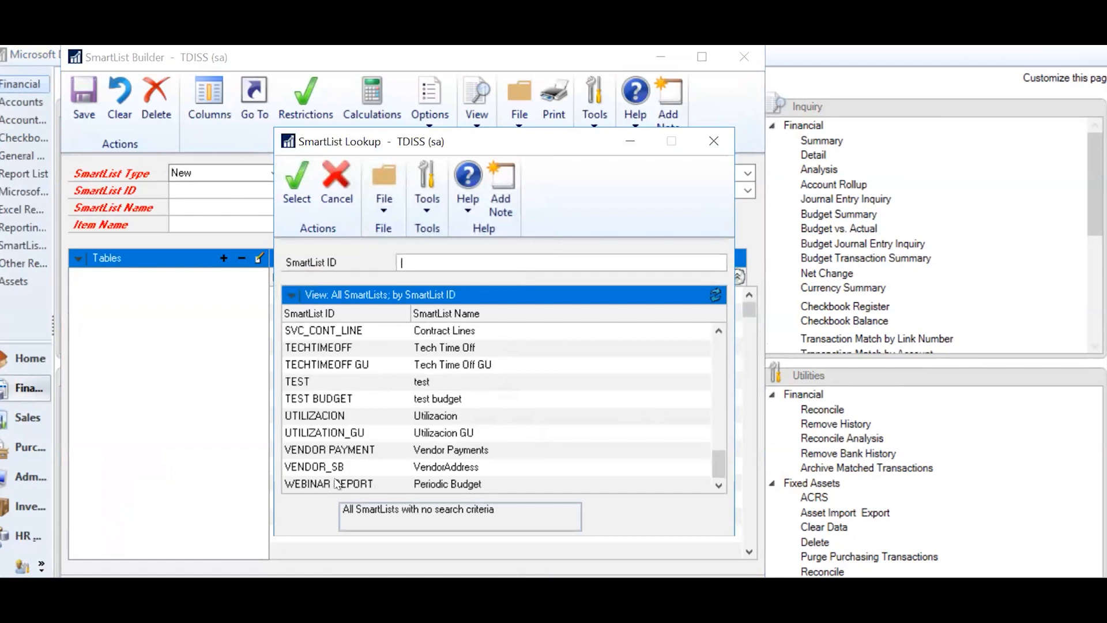
pyautogui.click(336, 483)
pyautogui.click(295, 187)
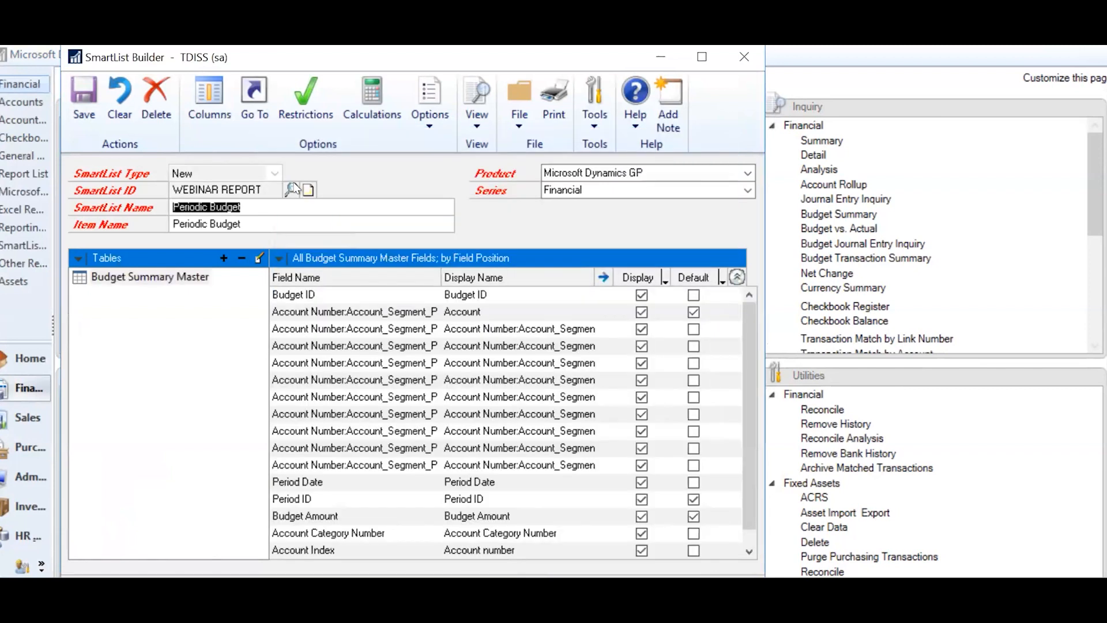
# Step: Start adding a Microsoft Dynamics GP table, open the Table Finder, and review its find modes, keeping Window
pyautogui.click(224, 258)
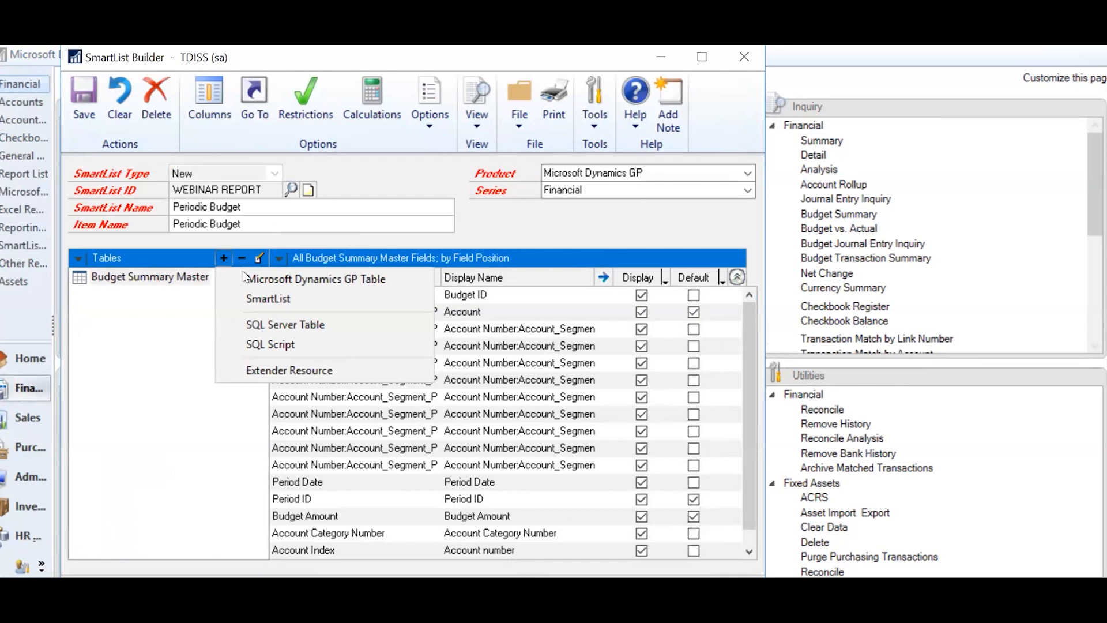
pyautogui.click(310, 278)
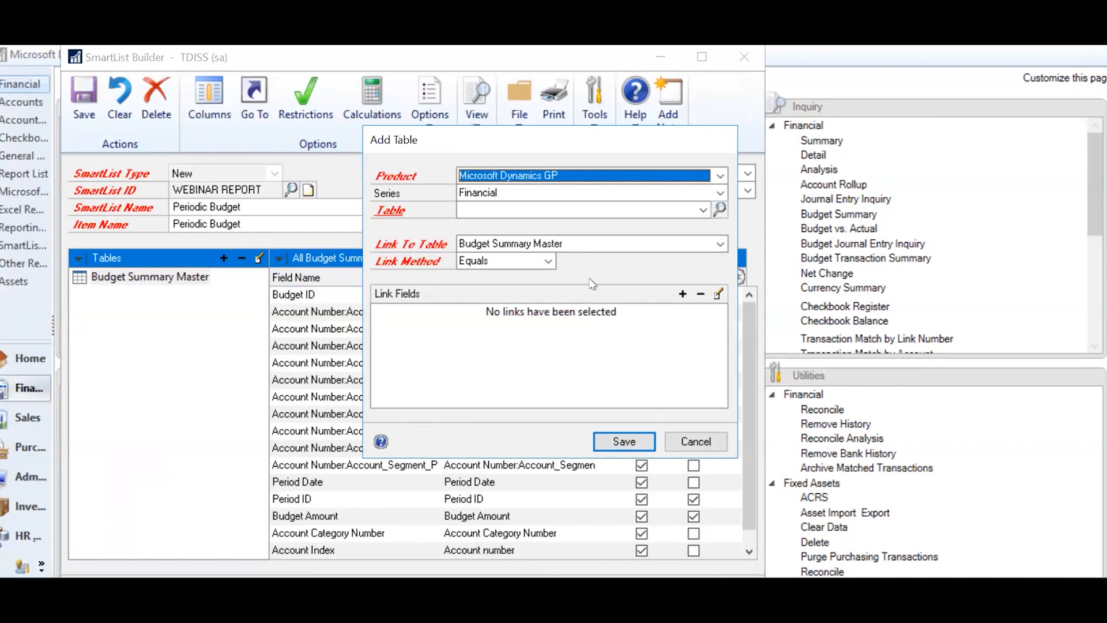
pyautogui.click(705, 210)
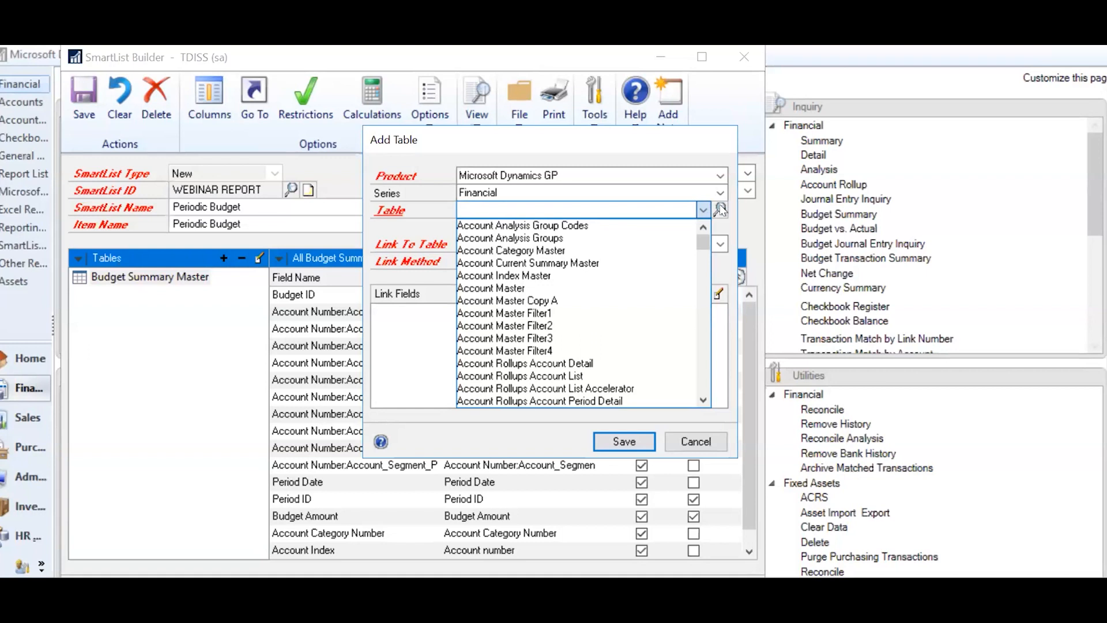
pyautogui.click(720, 210)
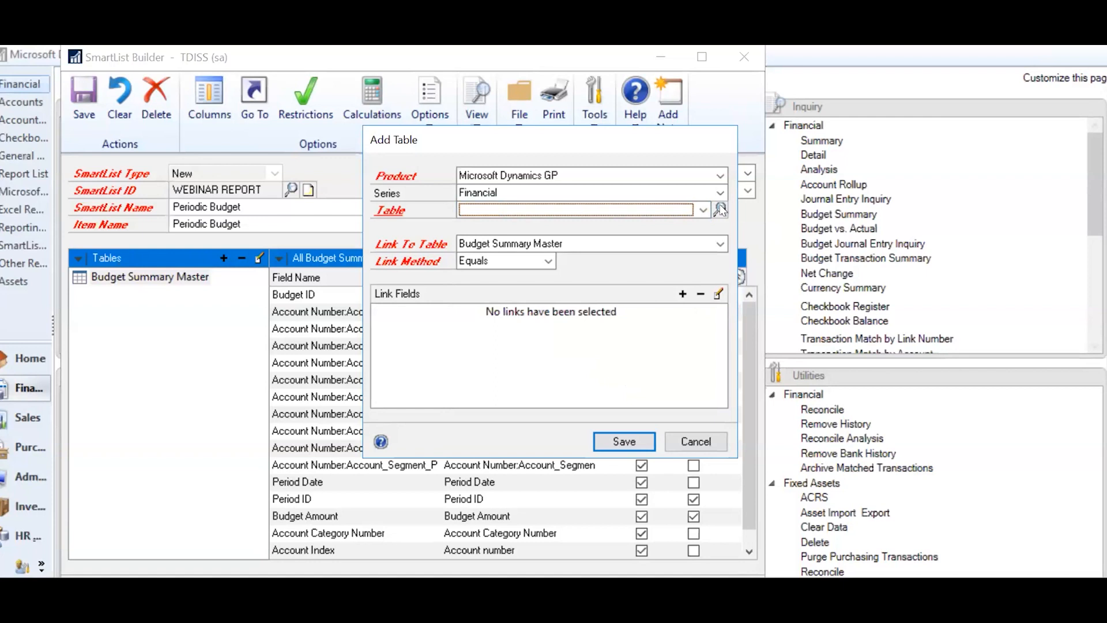
pyautogui.click(721, 210)
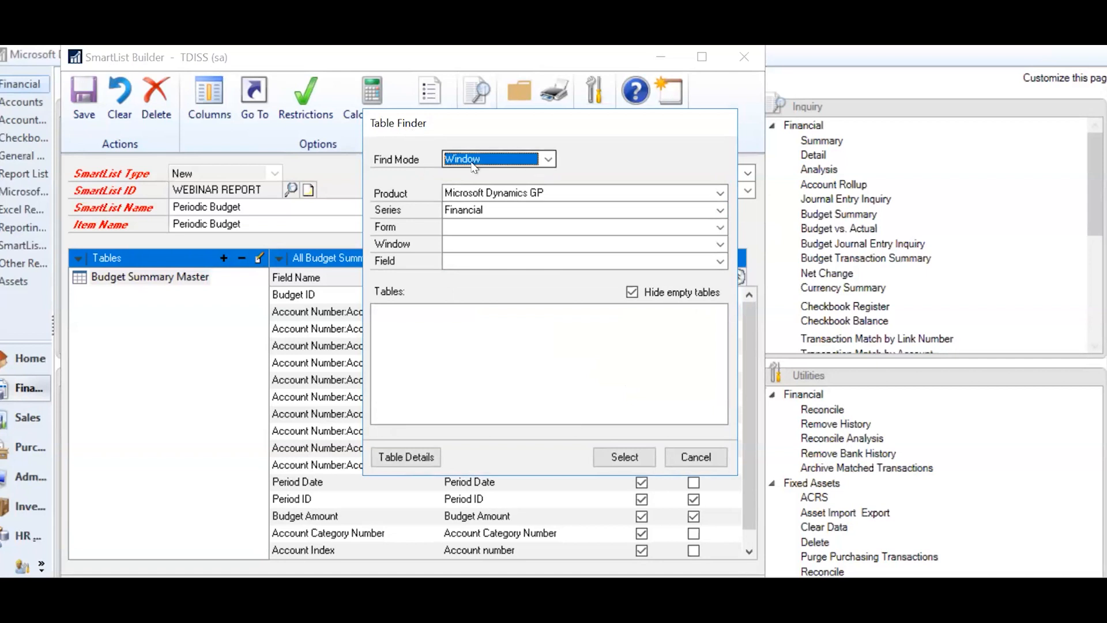
pyautogui.click(548, 159)
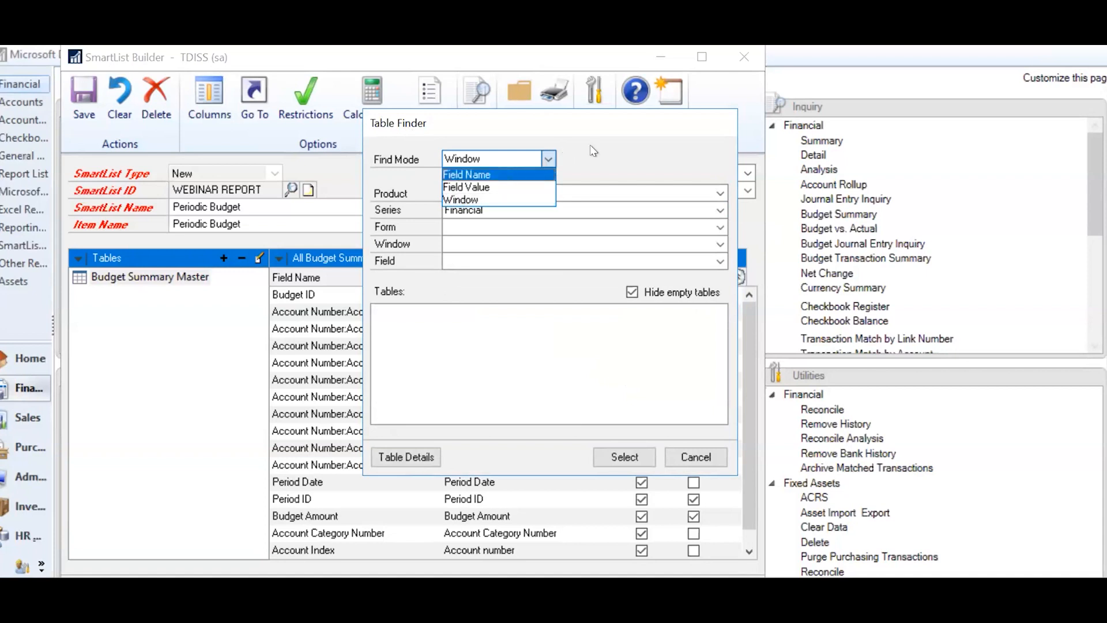
pyautogui.click(608, 151)
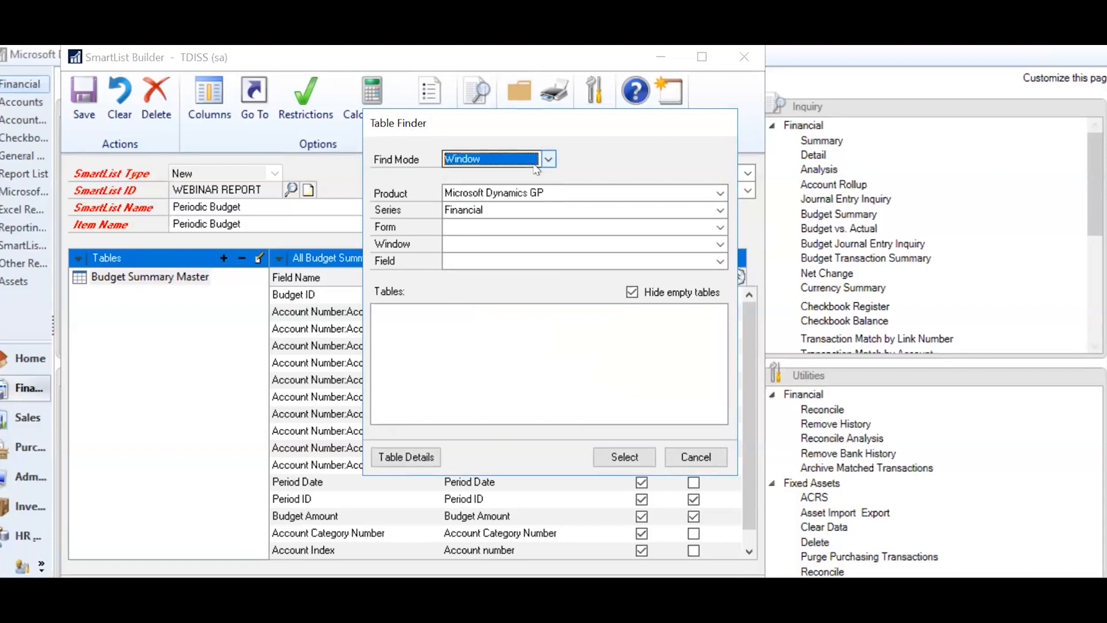
# Step: Find the table behind the Account Description field of the Account Maintenance form and select Account Master
pyautogui.click(446, 233)
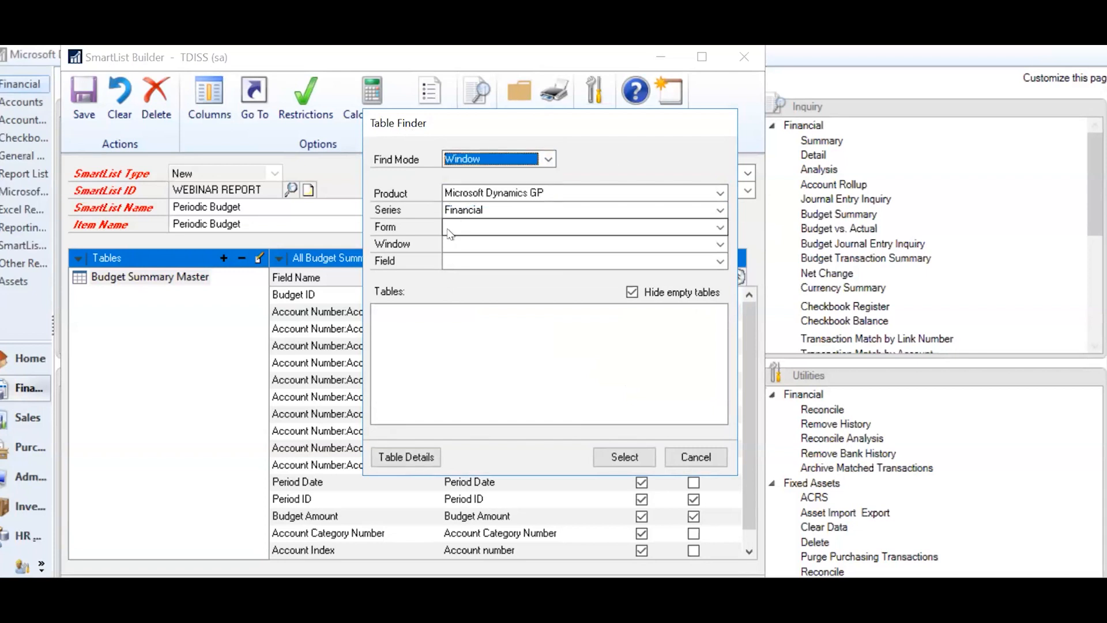
pyautogui.click(488, 234)
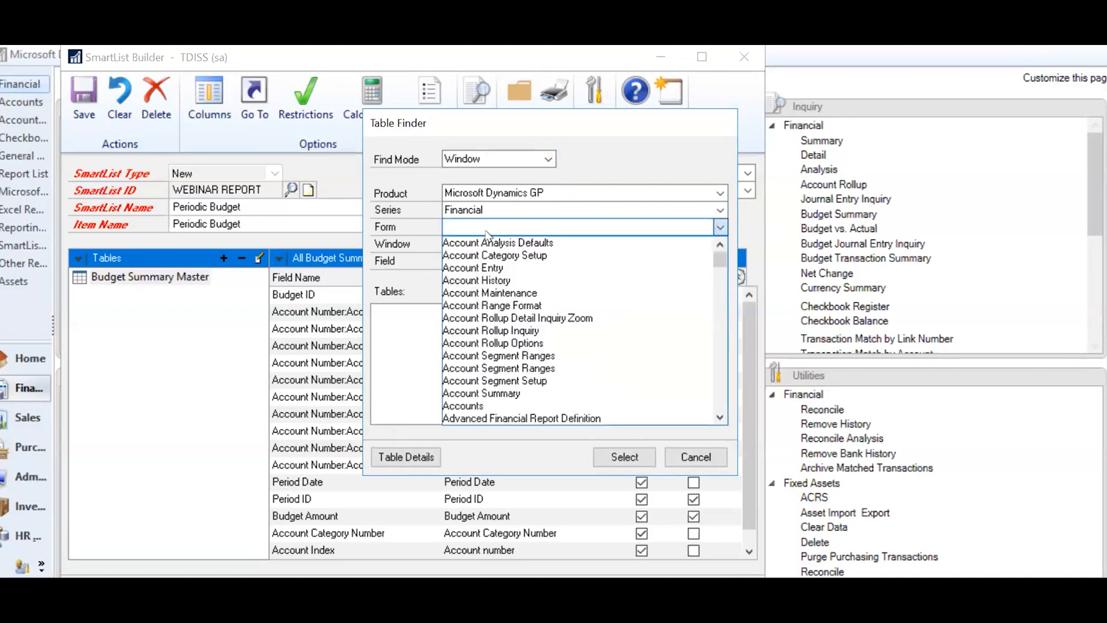
pyautogui.click(511, 294)
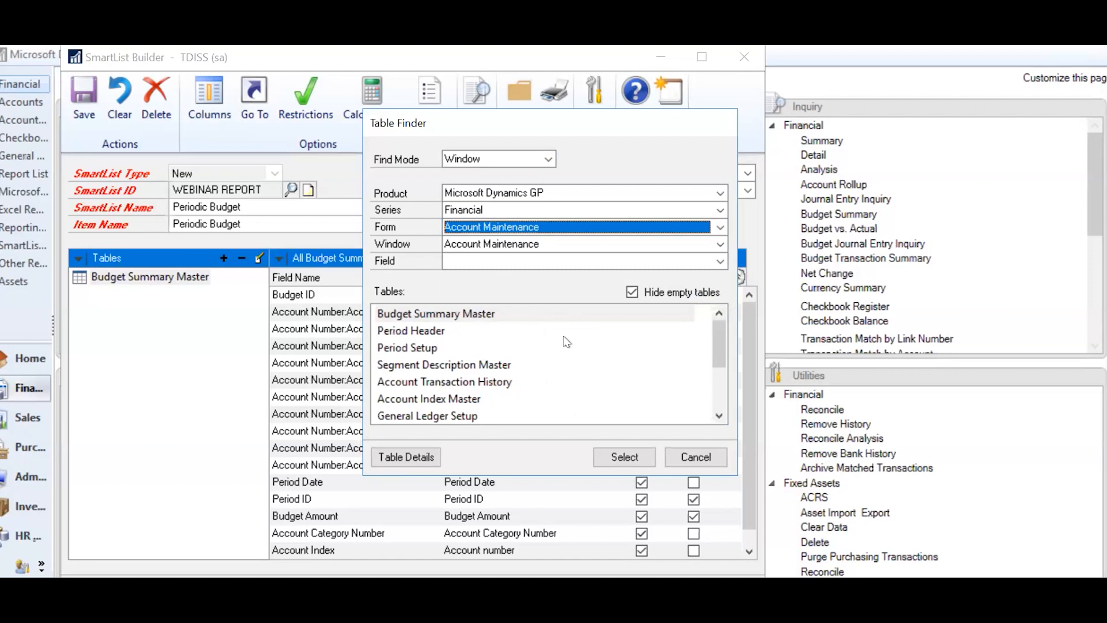
pyautogui.click(719, 261)
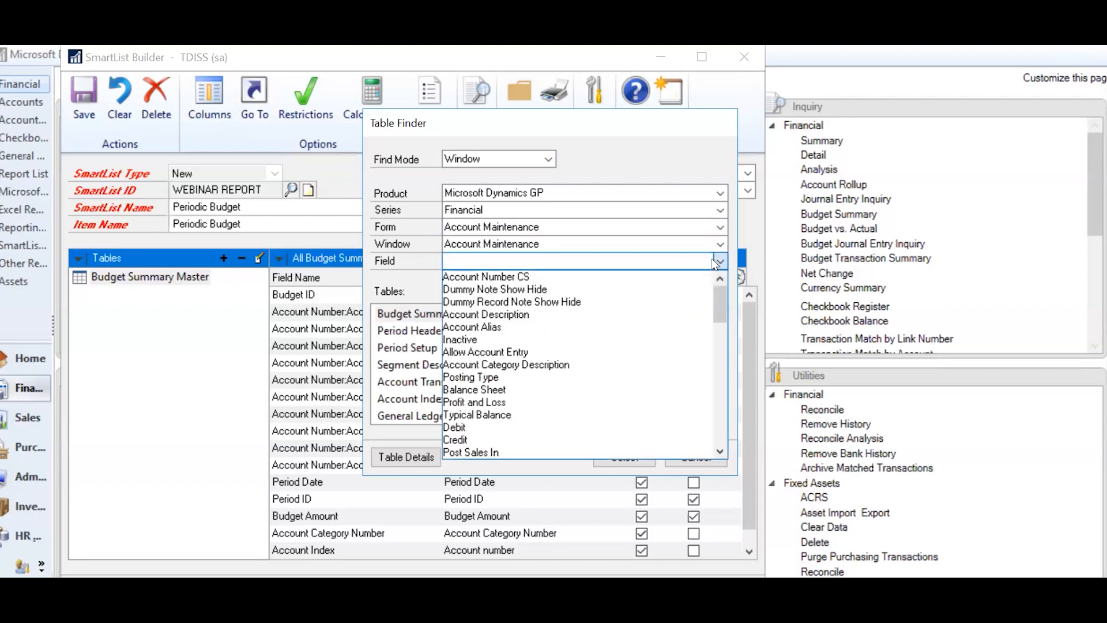
pyautogui.click(478, 316)
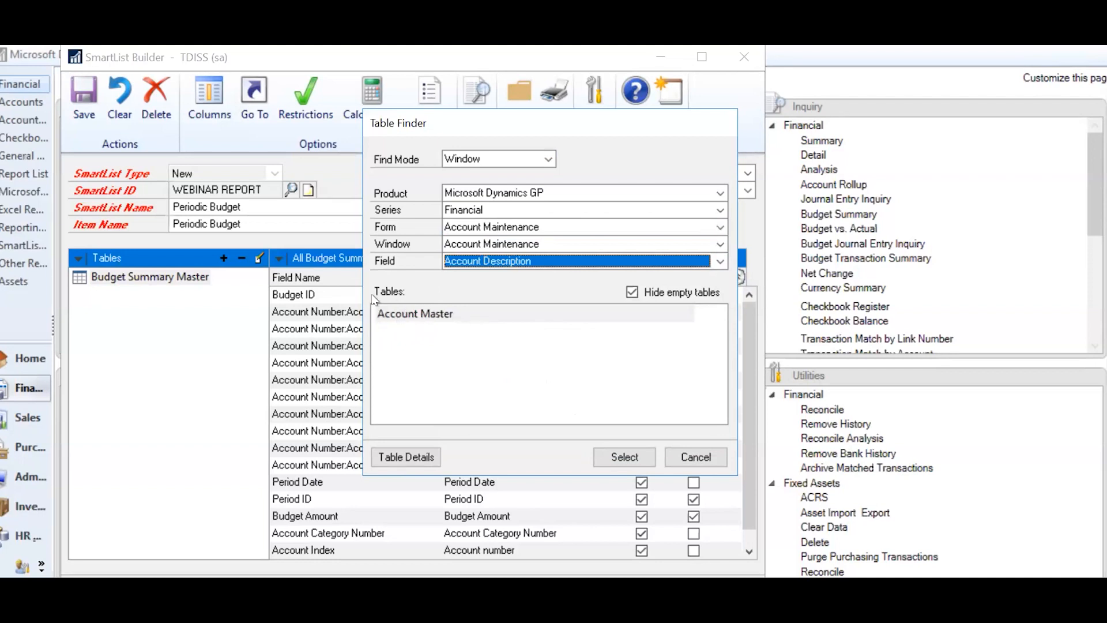
pyautogui.click(423, 319)
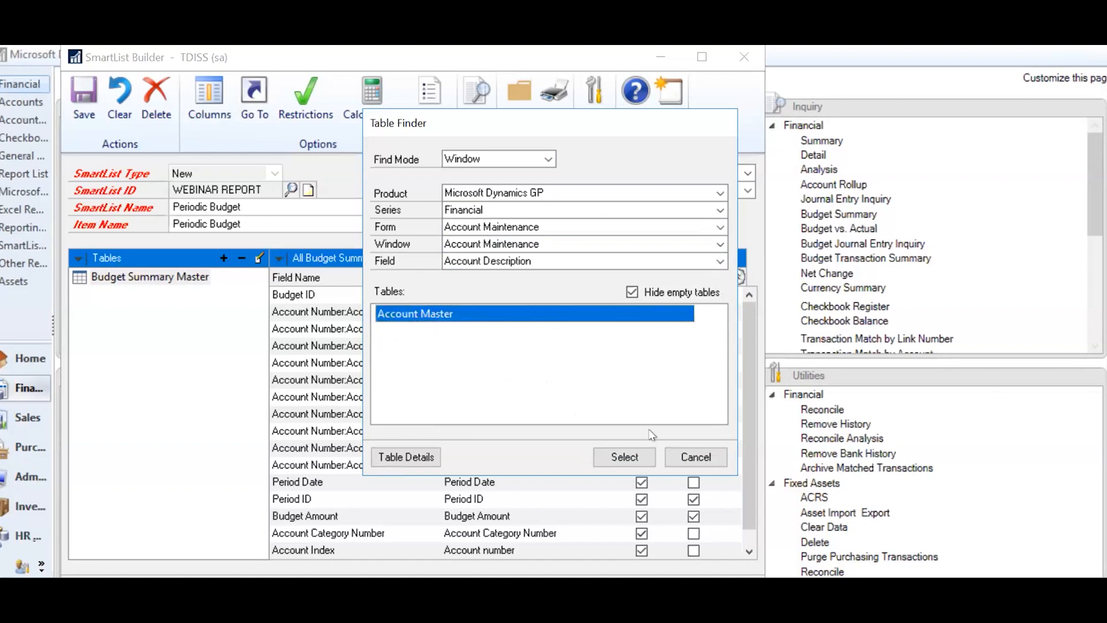
pyautogui.click(632, 458)
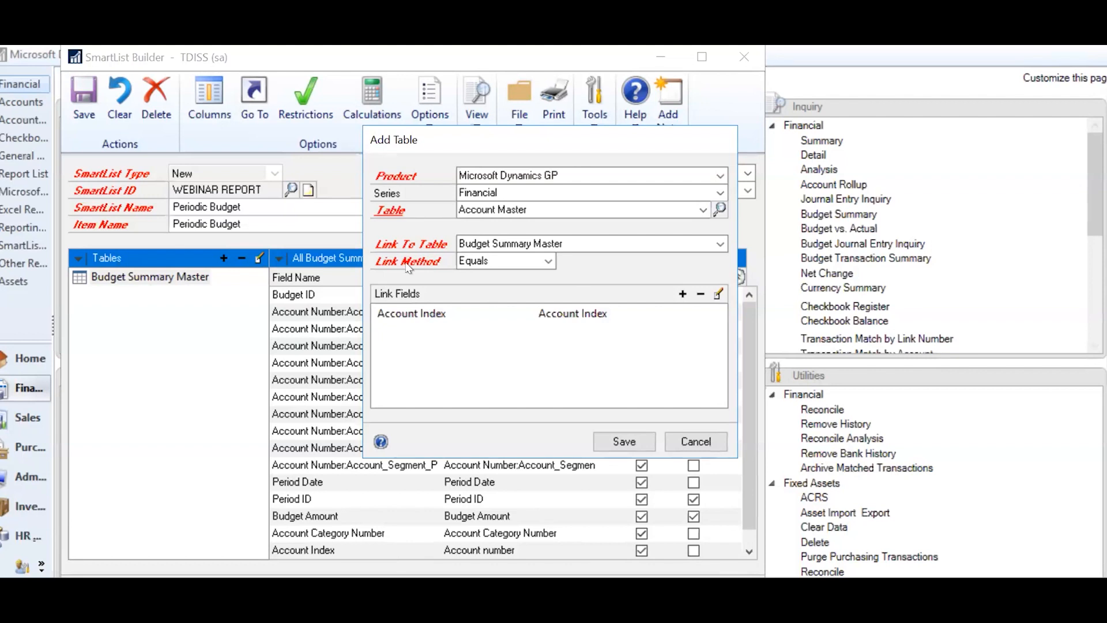
# Step: Keep the Equals link method to Budget Summary Master and save the Account Master table
pyautogui.click(549, 263)
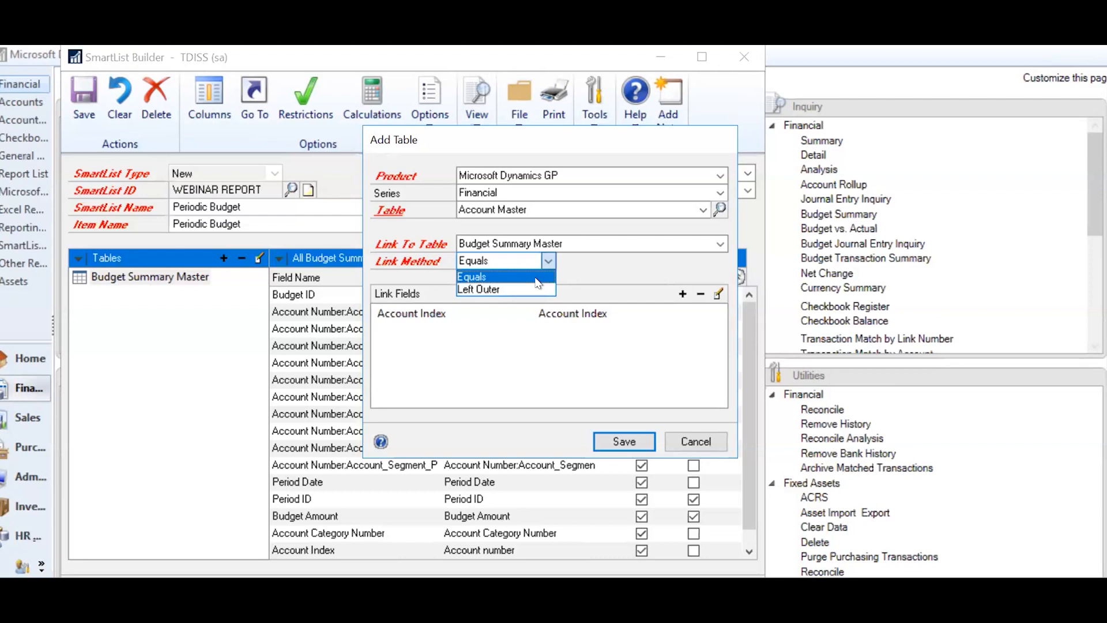
pyautogui.click(537, 277)
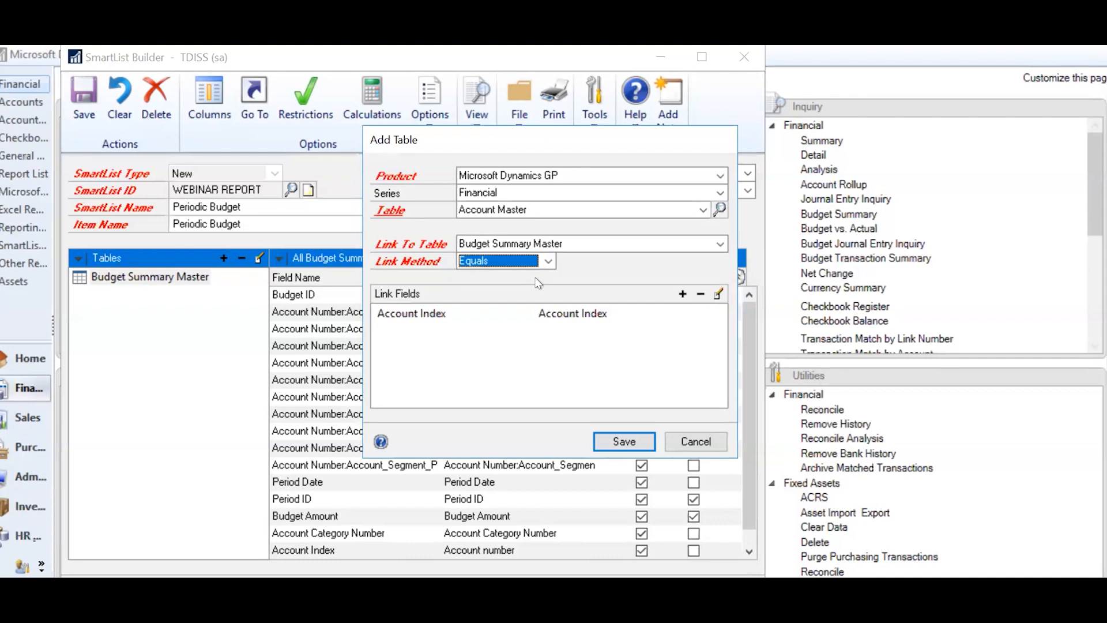
pyautogui.click(617, 440)
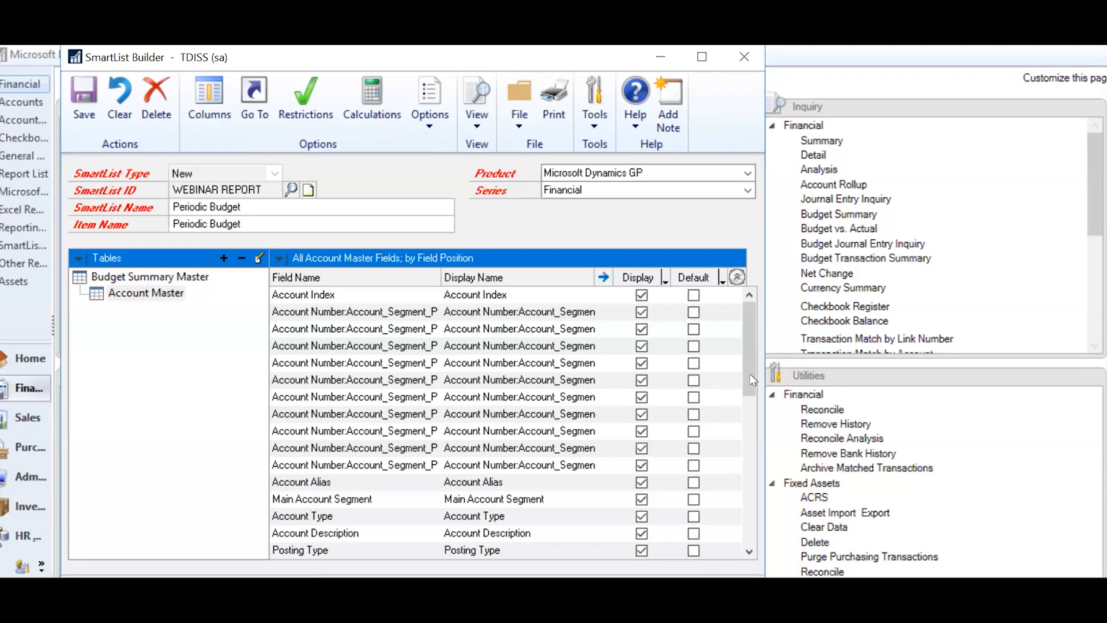
# Step: Start adding a Microsoft Dynamics GP table under Account Master and choose Account Category Master as the table
pyautogui.moveTo(751, 379); pyautogui.dragTo(749, 452)
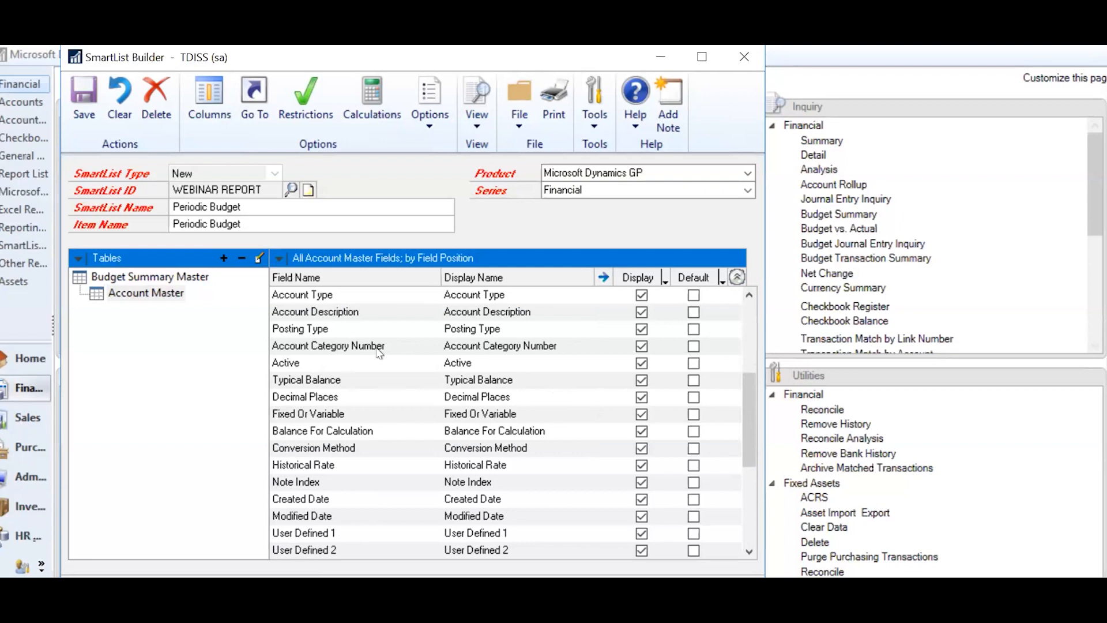
pyautogui.click(156, 295)
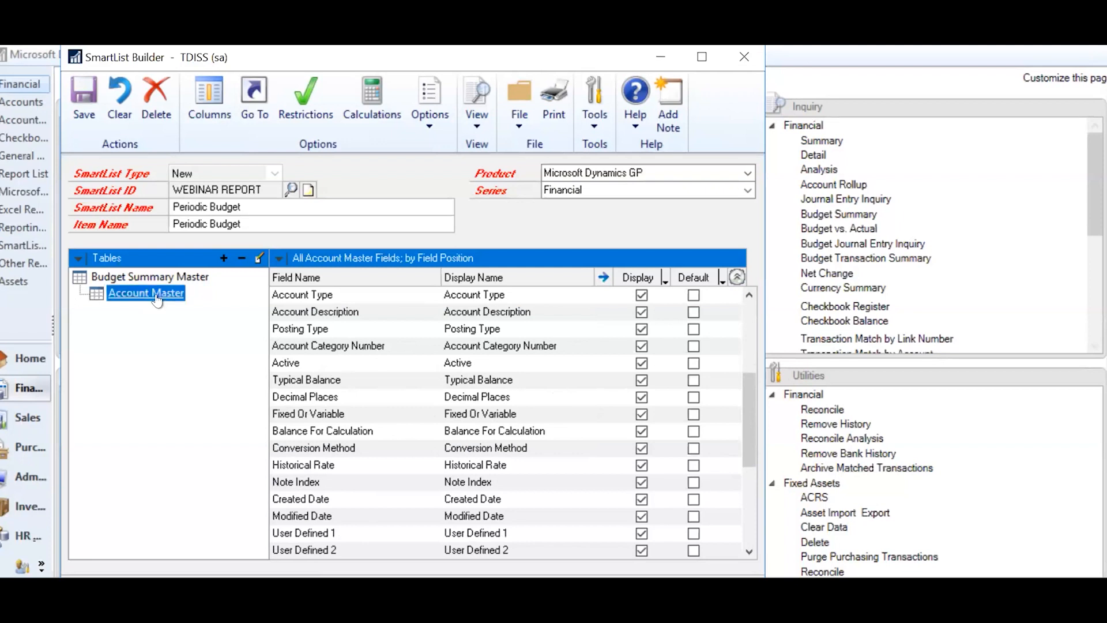
pyautogui.click(222, 259)
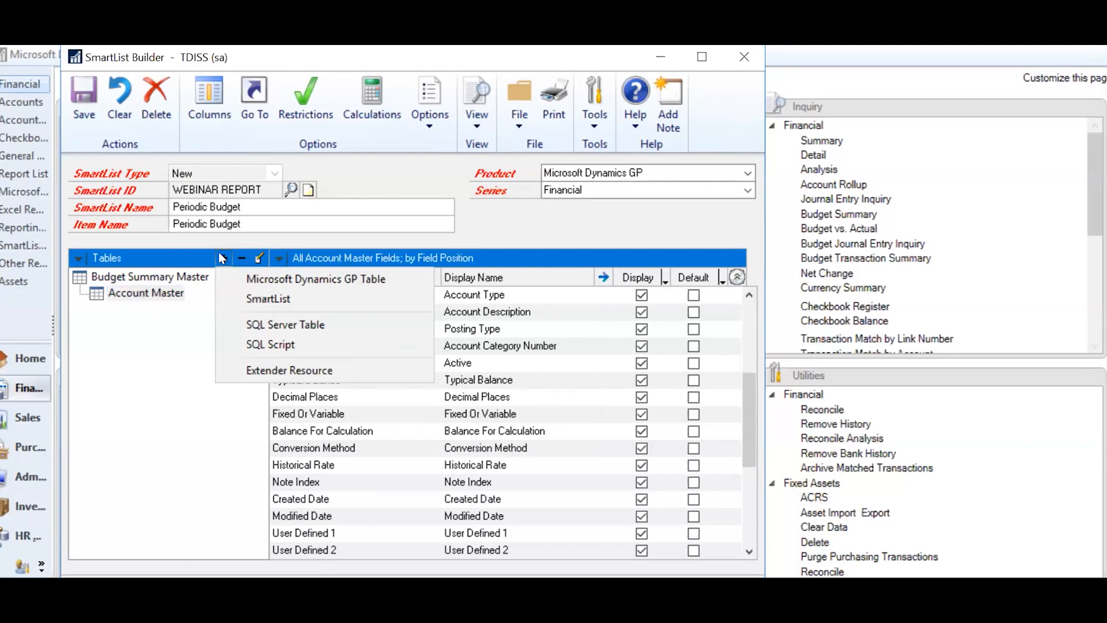
pyautogui.click(268, 282)
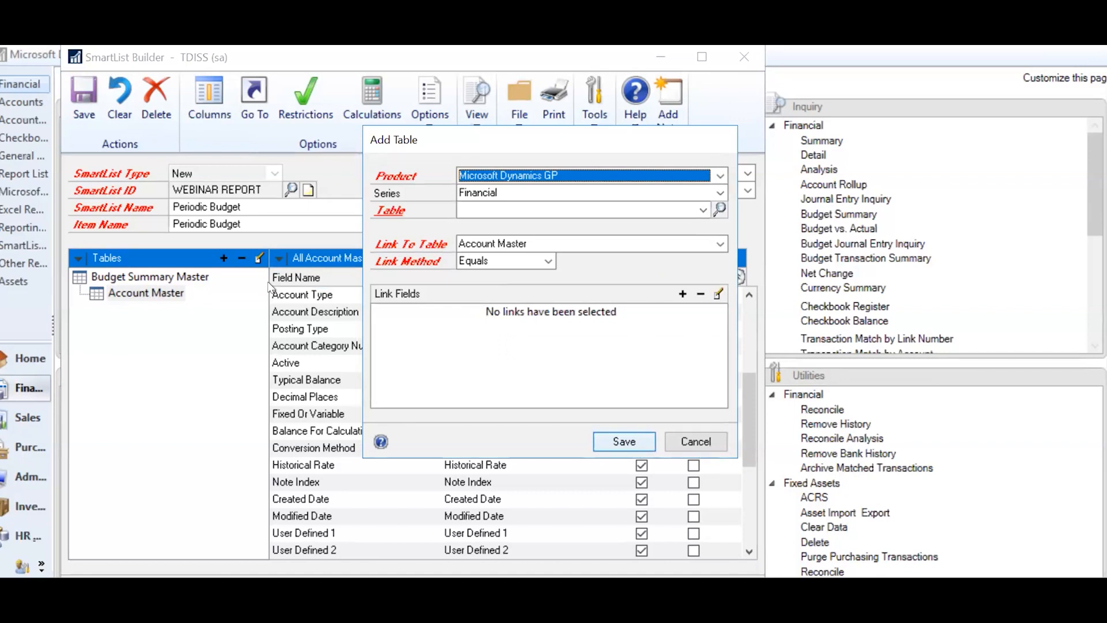
pyautogui.click(551, 214)
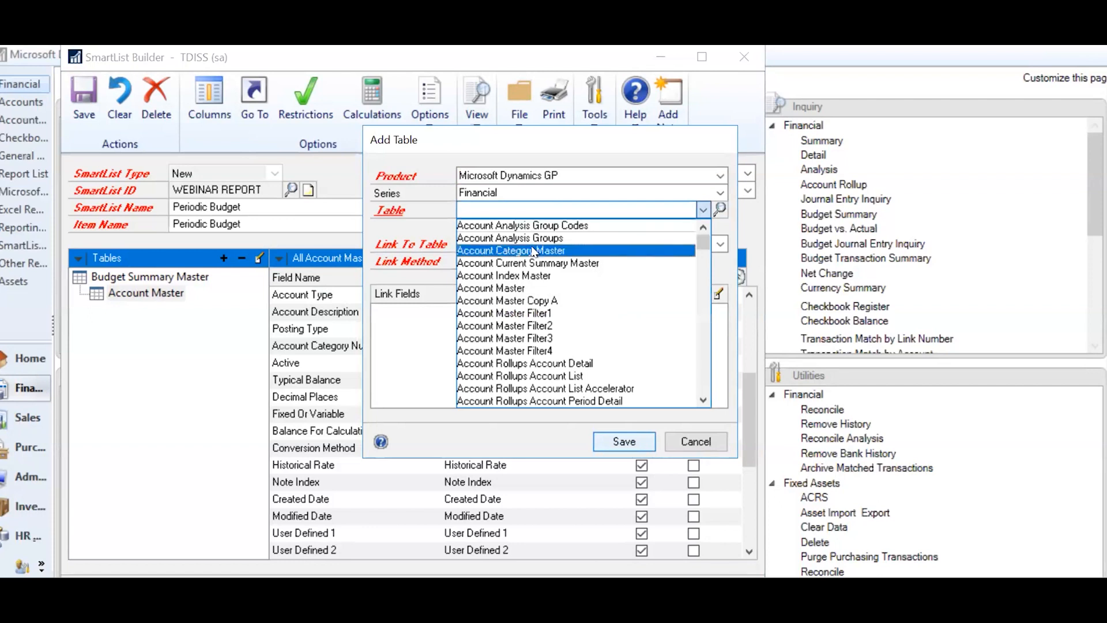
pyautogui.click(534, 250)
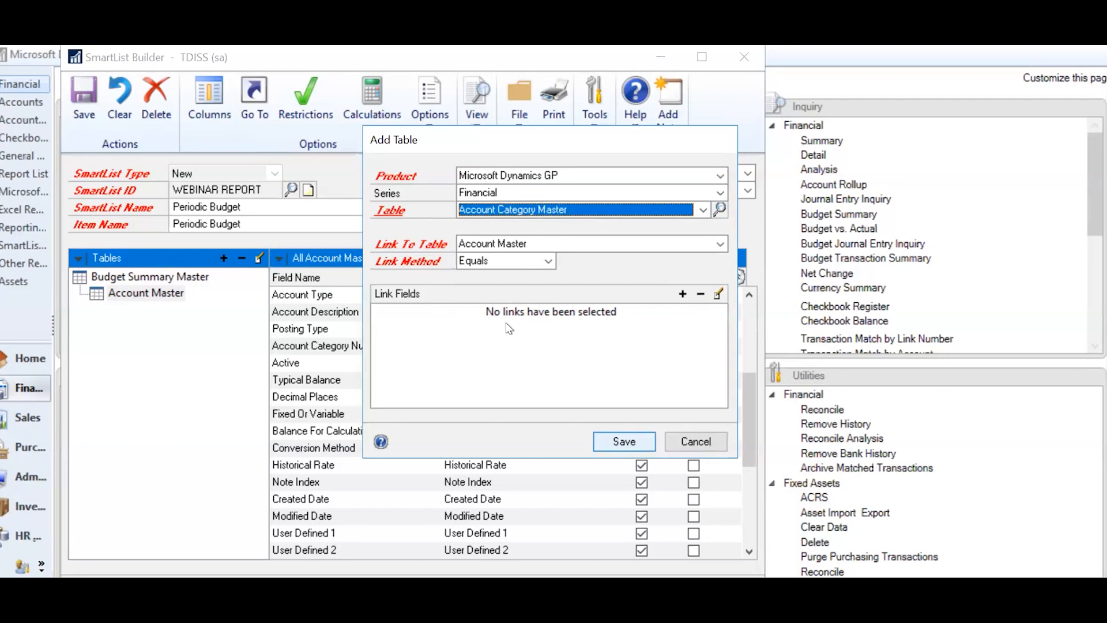
# Step: Link Account Master to Account Category Master on Account Category Number in both tables, and save the added table
pyautogui.click(682, 294)
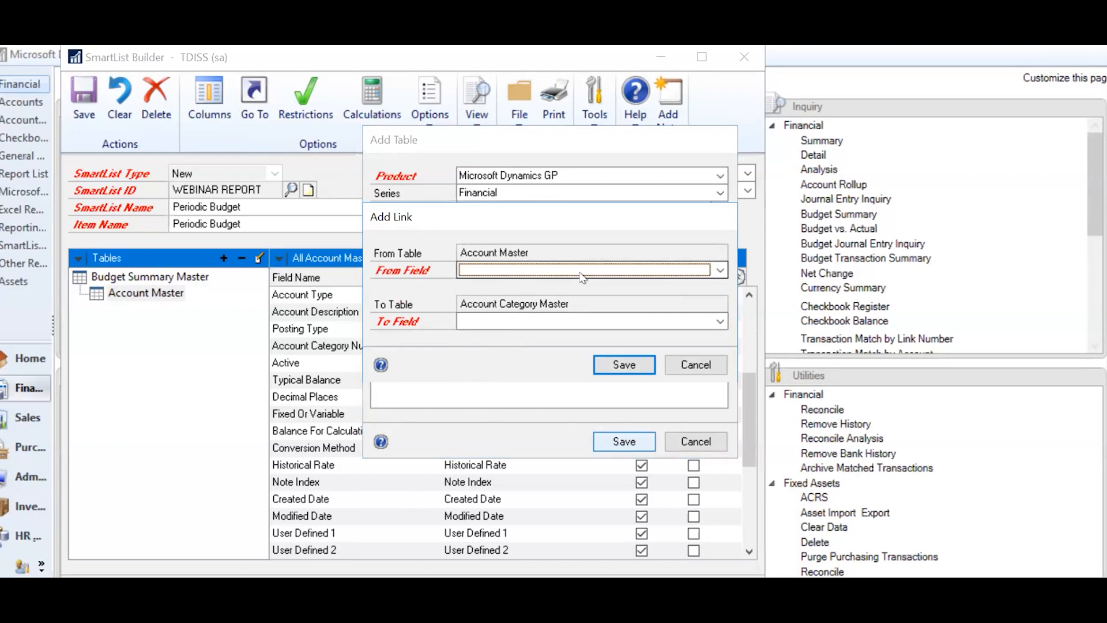
pyautogui.click(715, 271)
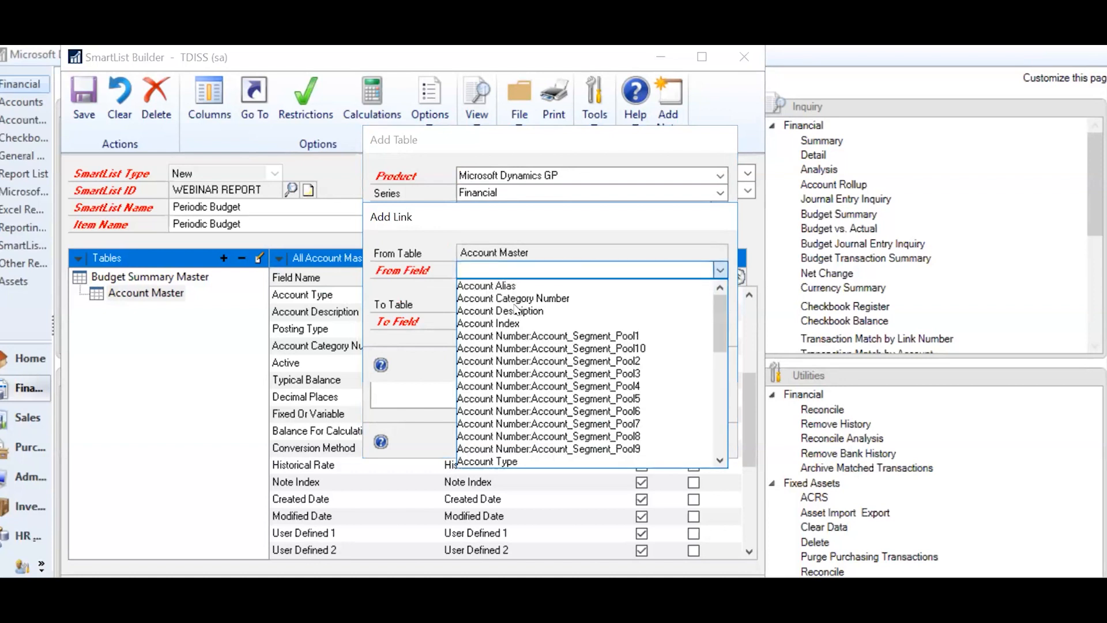
pyautogui.click(547, 299)
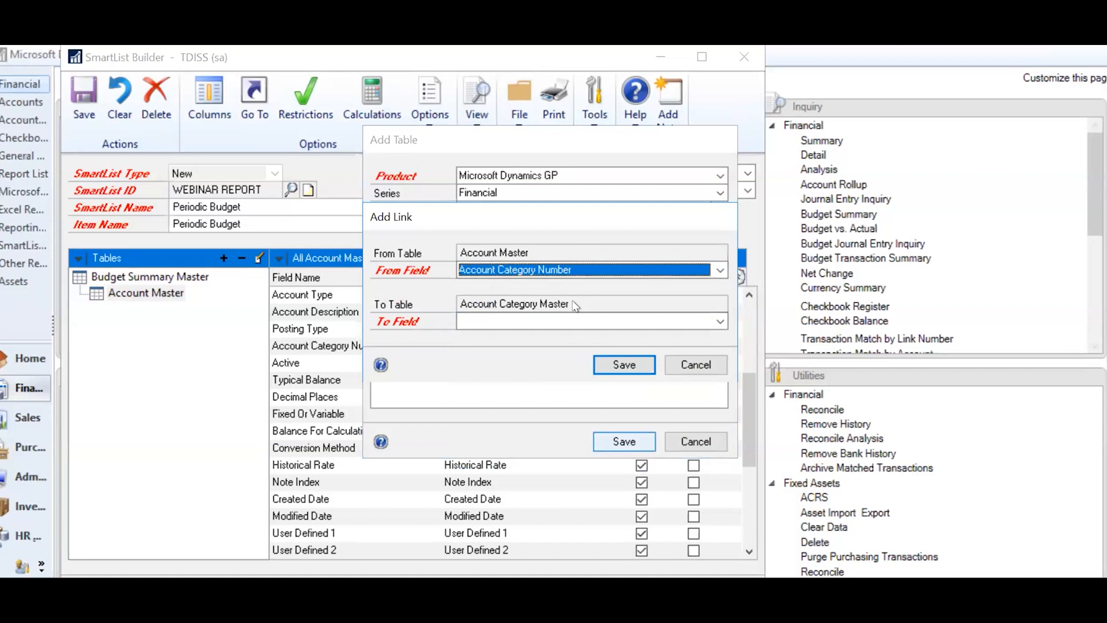
pyautogui.click(718, 322)
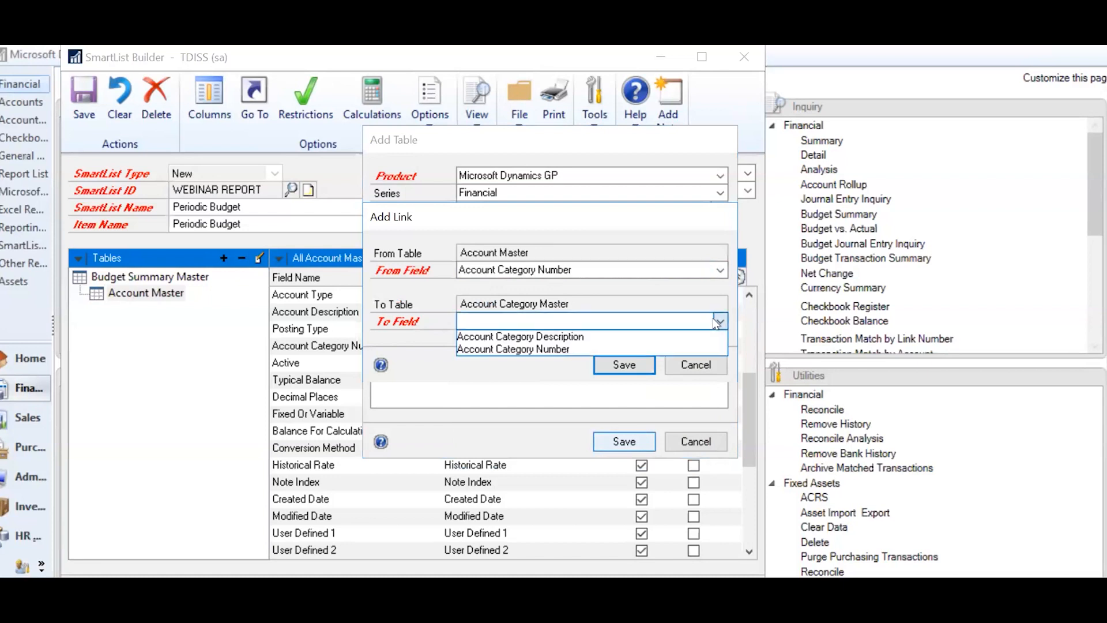
pyautogui.click(568, 349)
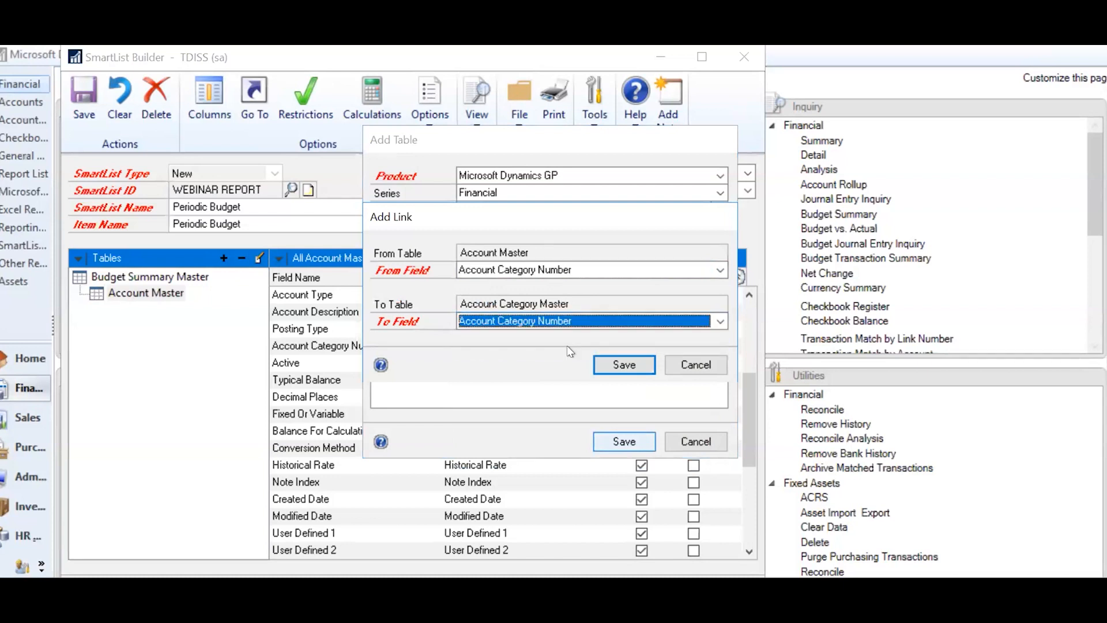
pyautogui.click(622, 366)
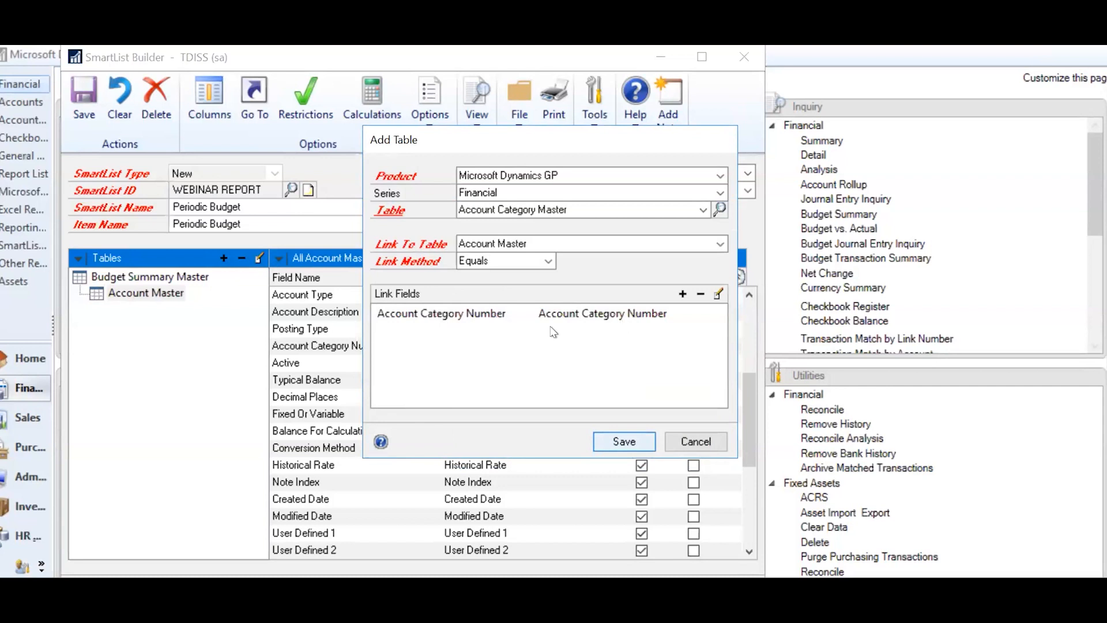
pyautogui.click(603, 446)
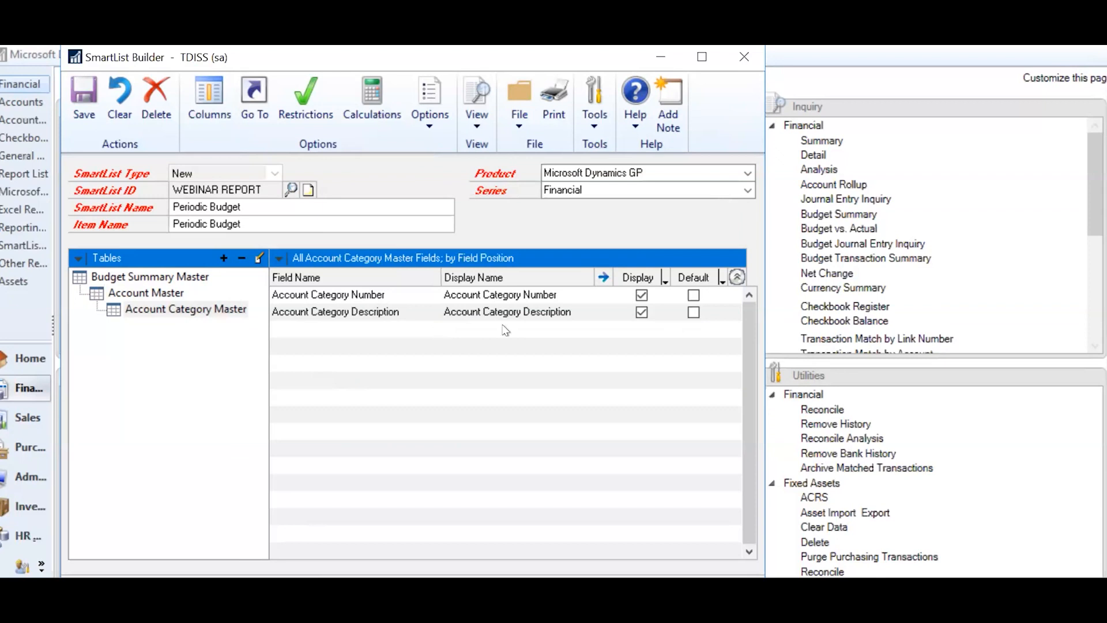
# Step: Make Account Category Description a default column, review the Budget Summary Master fields, and save the SmartList
pyautogui.click(693, 312)
pyautogui.click(151, 277)
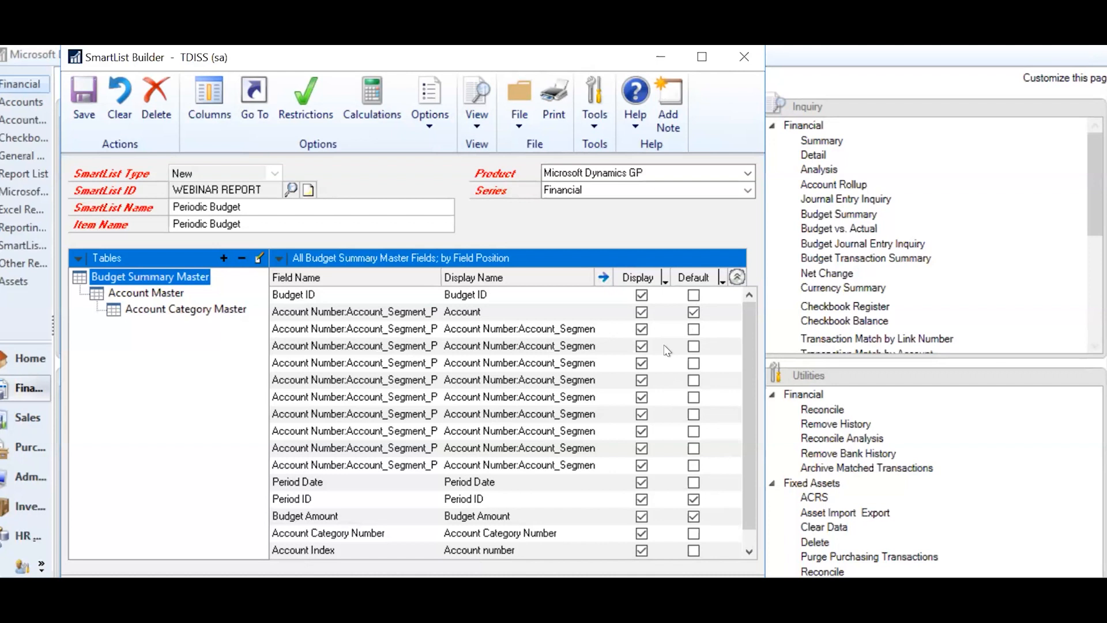
pyautogui.moveTo(749, 322); pyautogui.dragTo(749, 336)
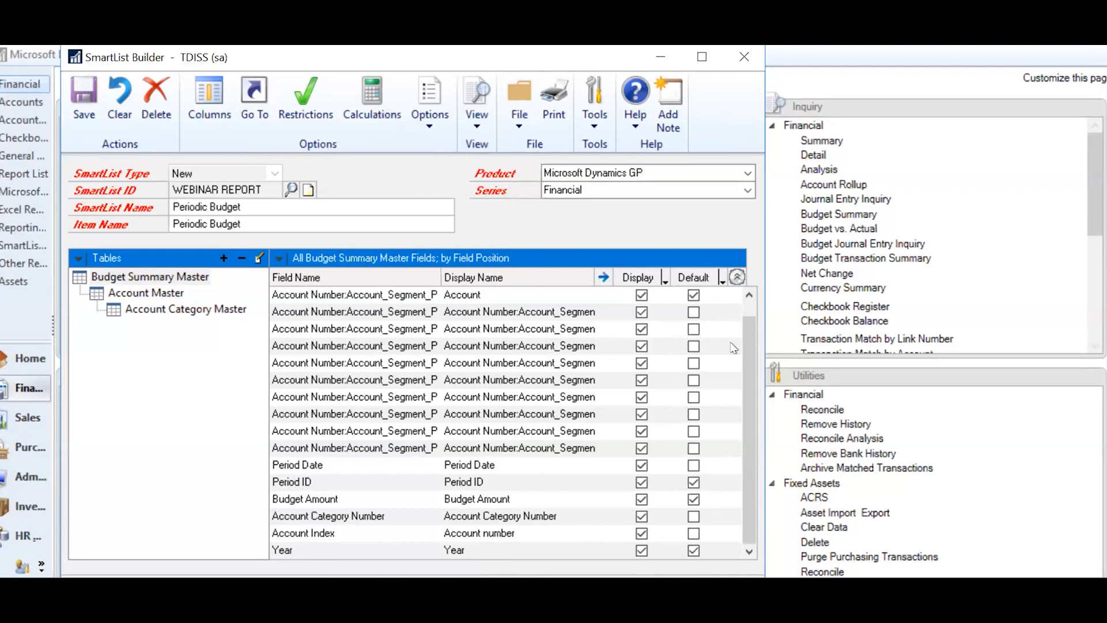
pyautogui.moveTo(748, 334); pyautogui.dragTo(752, 292)
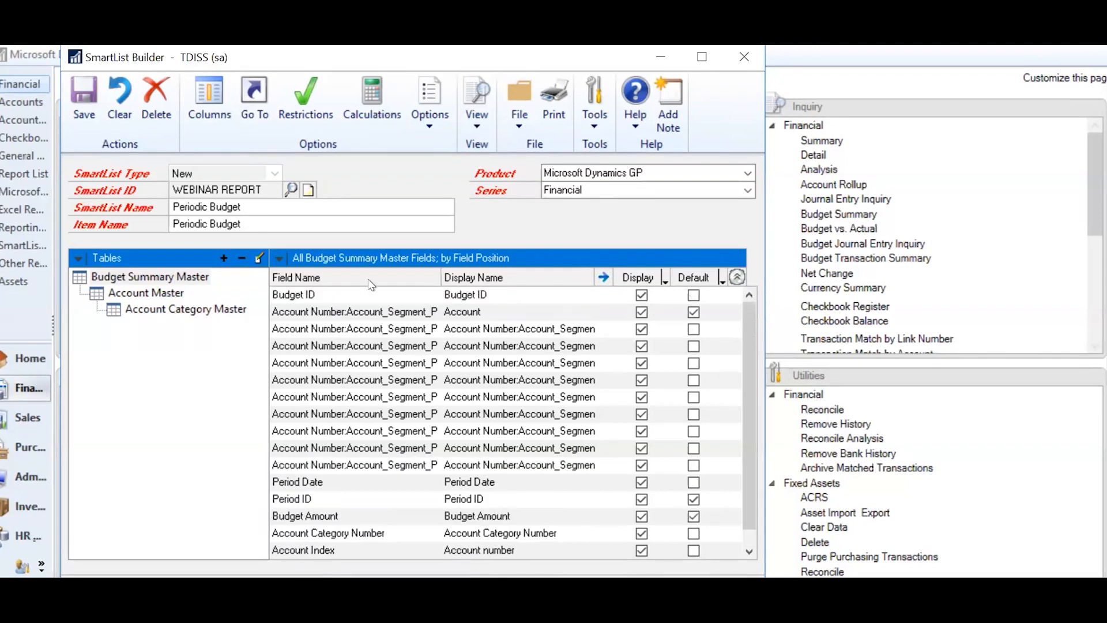
pyautogui.click(73, 90)
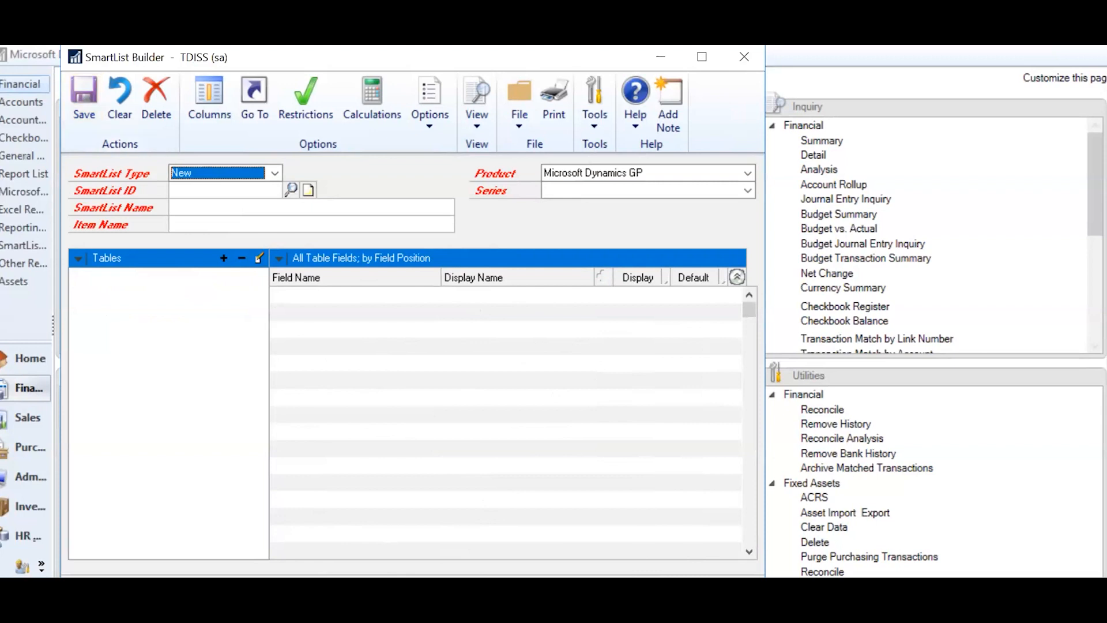
# Step: Minimize SmartList Builder, open SmartList, and display the Periodic Budget list from the Financial folder
pyautogui.click(663, 57)
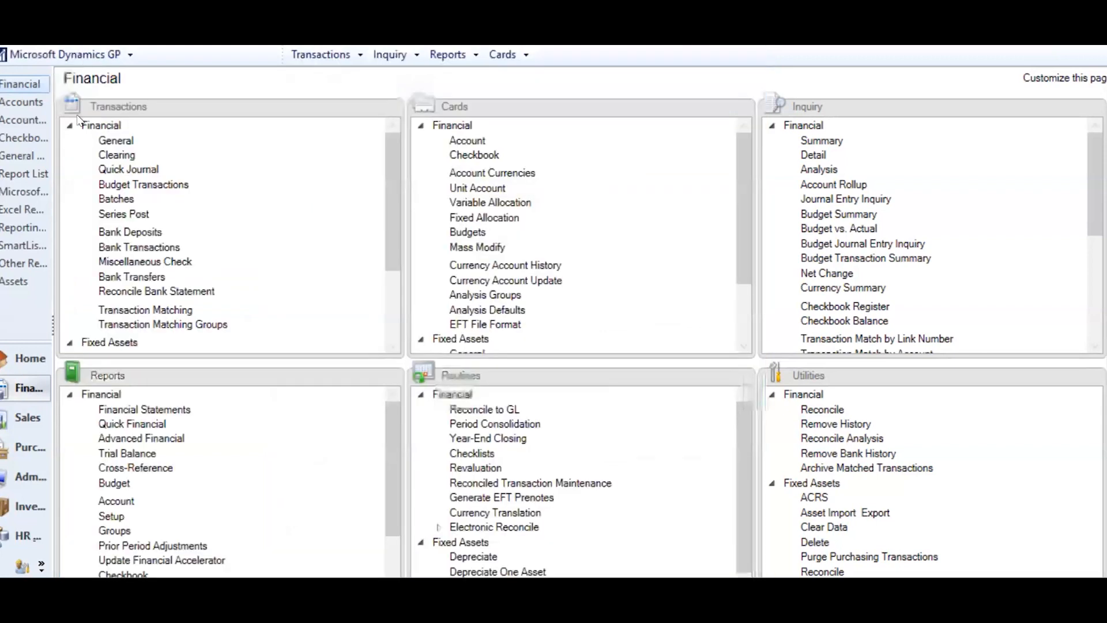
pyautogui.click(65, 54)
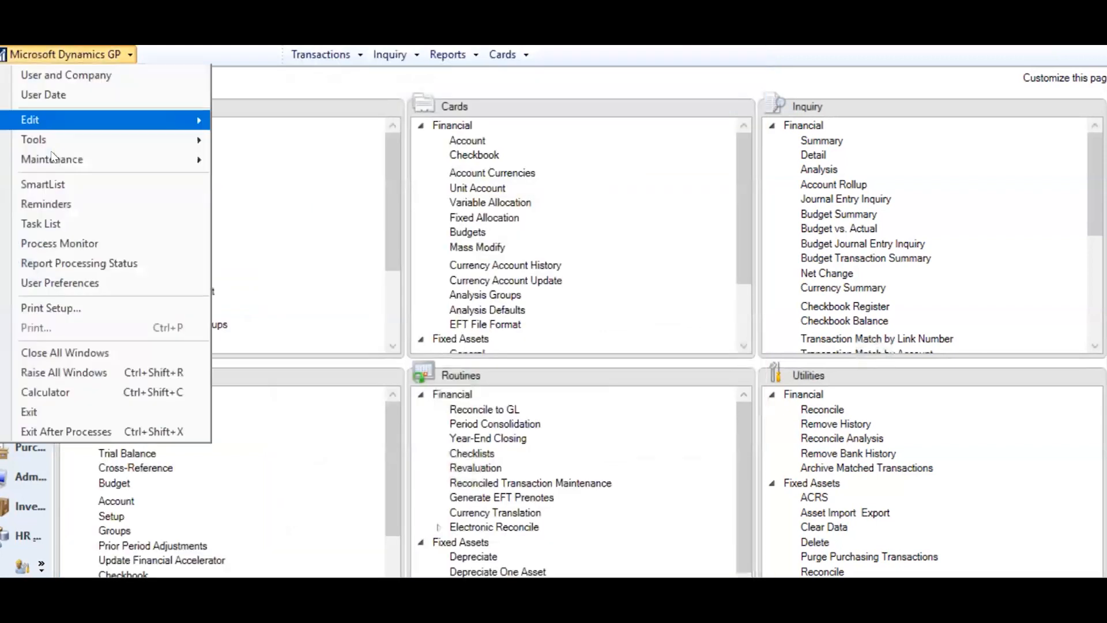
pyautogui.click(54, 184)
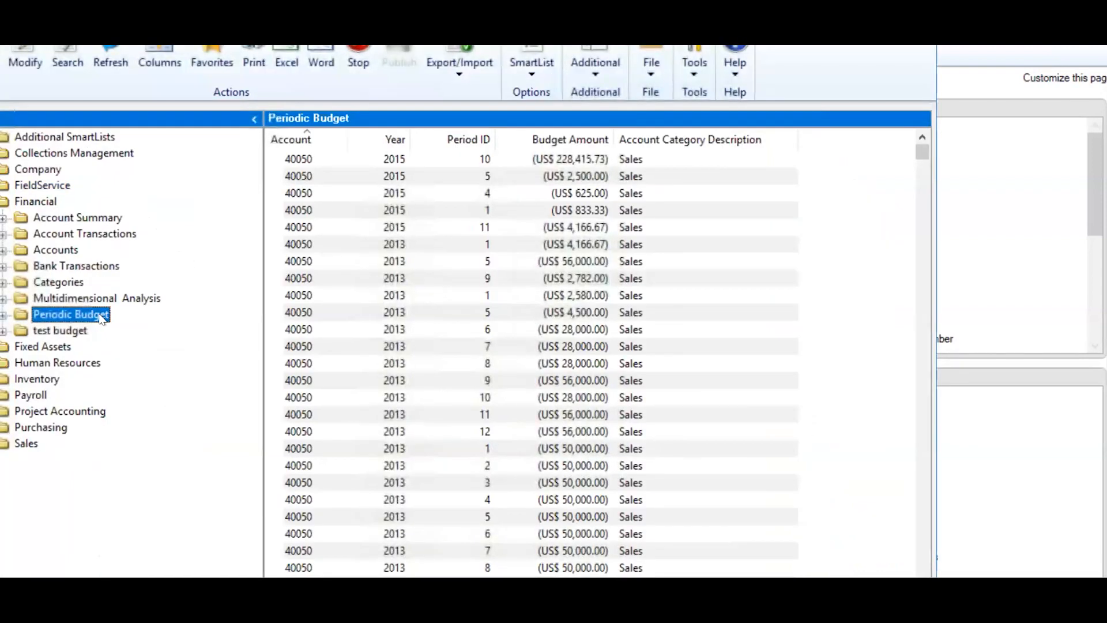
pyautogui.click(90, 316)
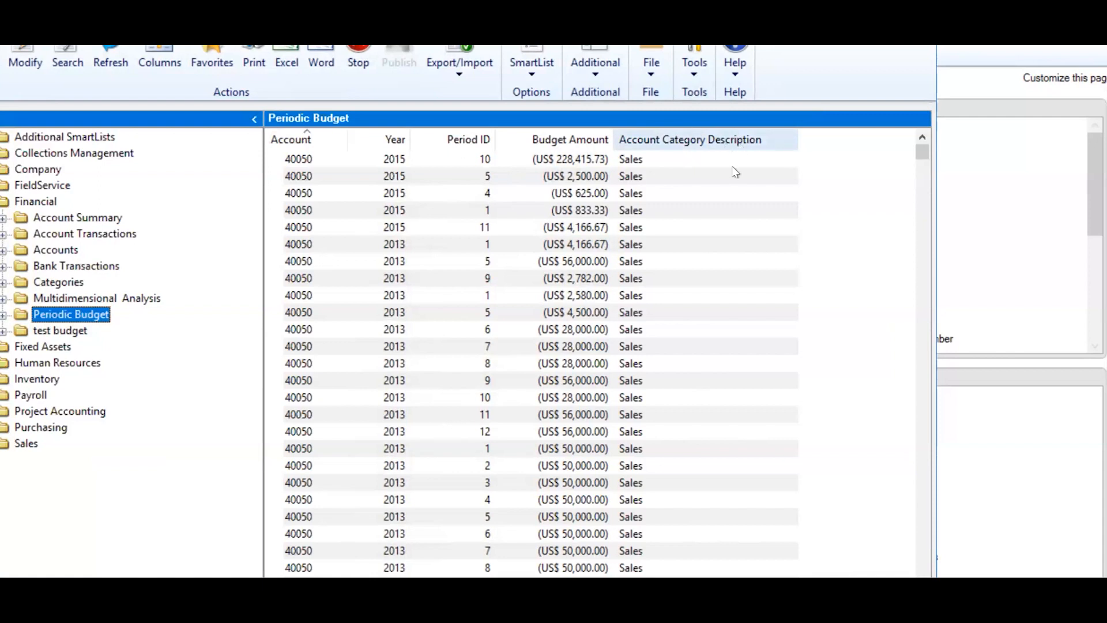
# Step: Examine the Periodic Budget records and their Account Category Description values, ending on a 2013 period 6 record
pyautogui.click(921, 154)
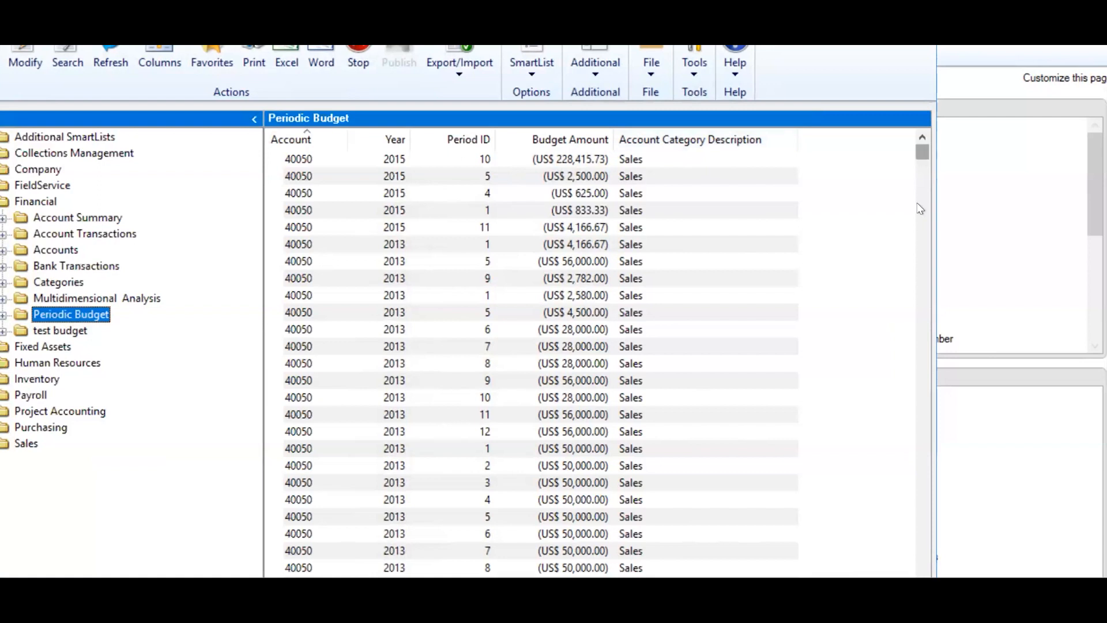
pyautogui.scroll(-2, 920, 302)
pyautogui.click(920, 301)
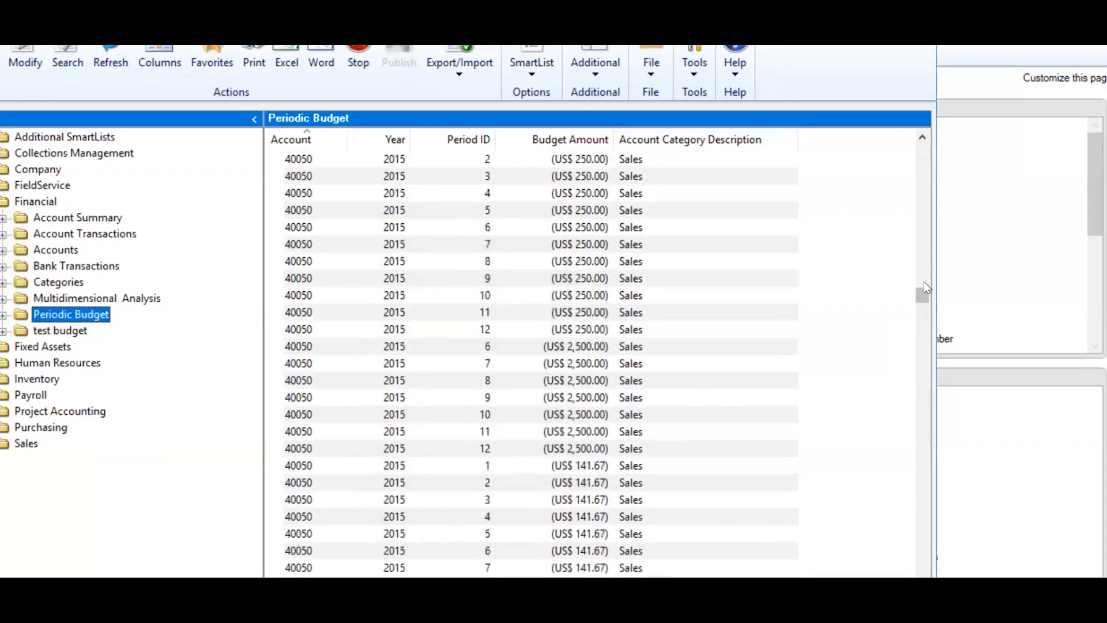
pyautogui.moveTo(921, 295); pyautogui.dragTo(922, 148)
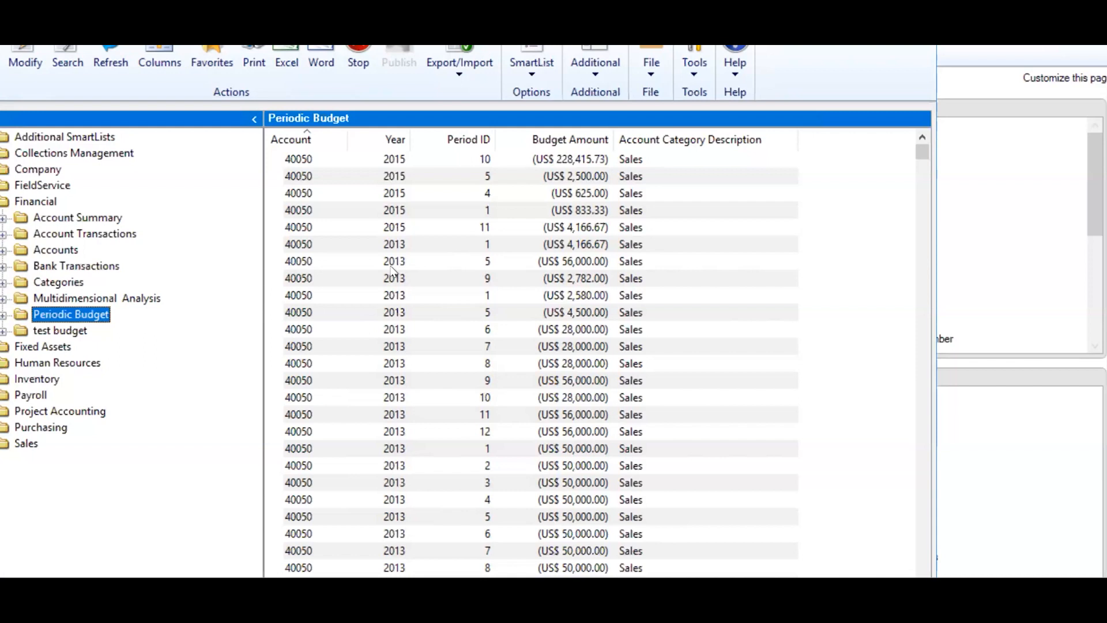
pyautogui.click(350, 331)
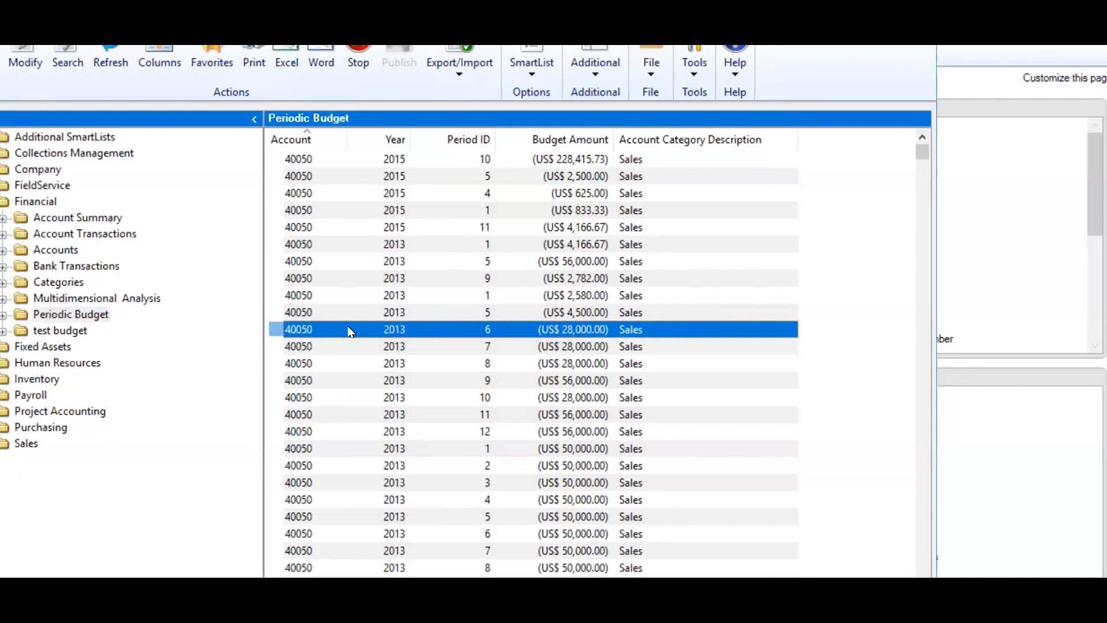
# Step: Return to SmartList Builder and load the WEBINAR REPORT SmartList through the SmartList ID lookup
pyautogui.click(374, 534)
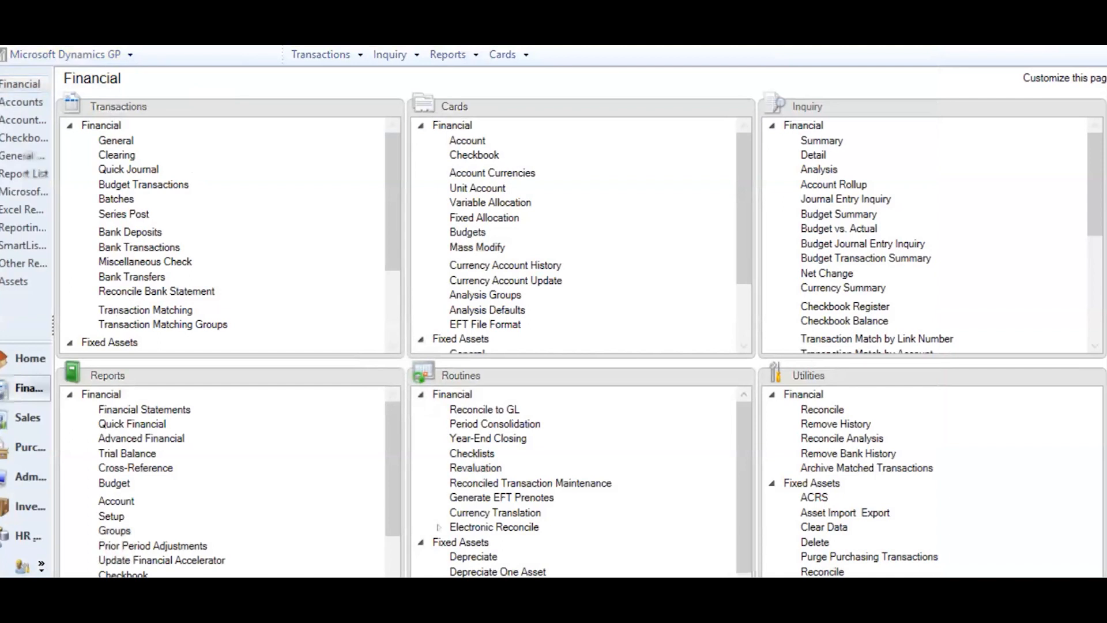
pyautogui.moveTo(464, 542)
pyautogui.moveTo(353, 540)
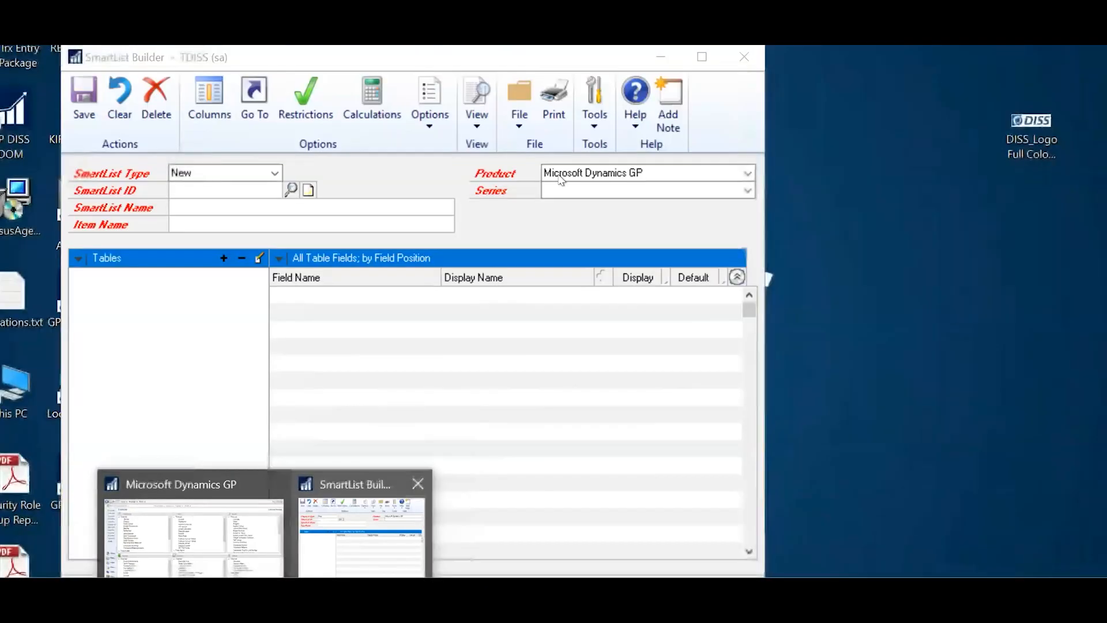
pyautogui.click(398, 285)
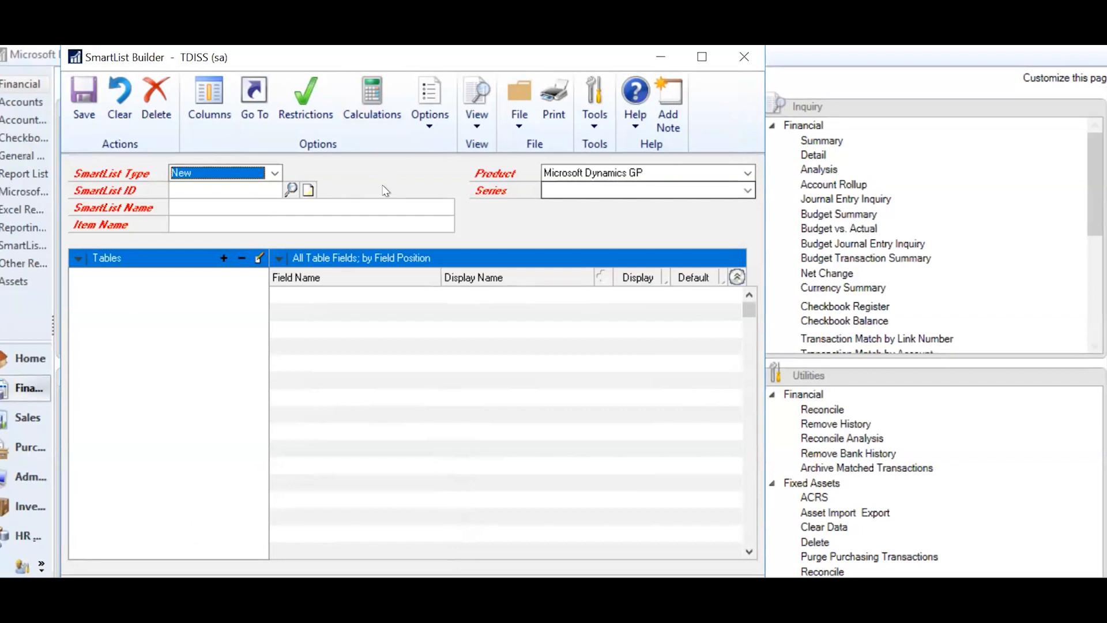
pyautogui.click(291, 188)
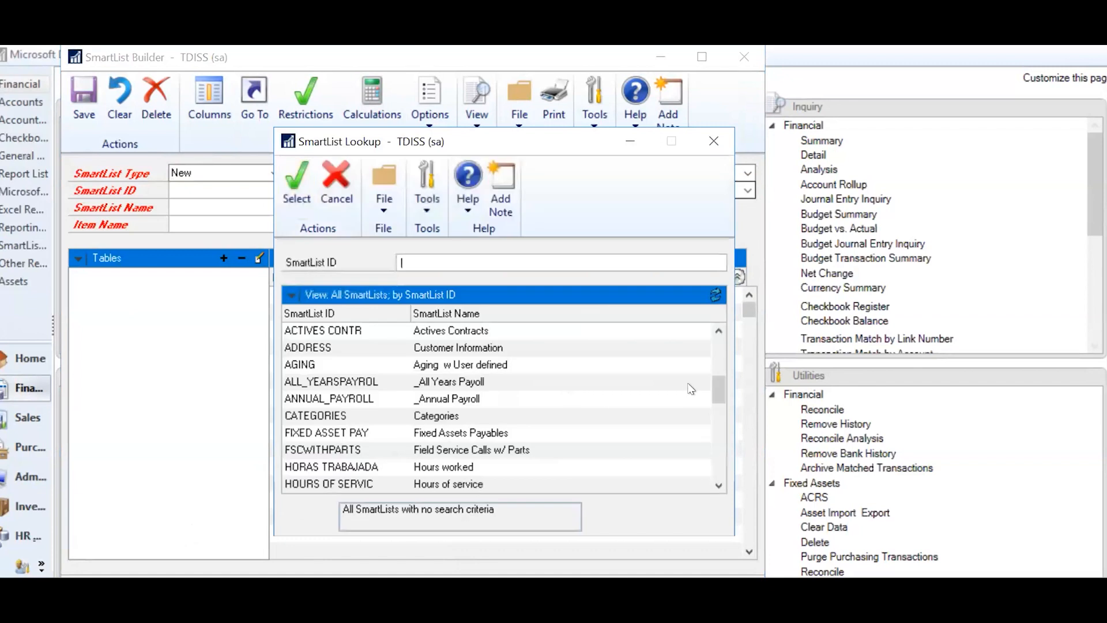
pyautogui.moveTo(718, 390); pyautogui.dragTo(719, 462)
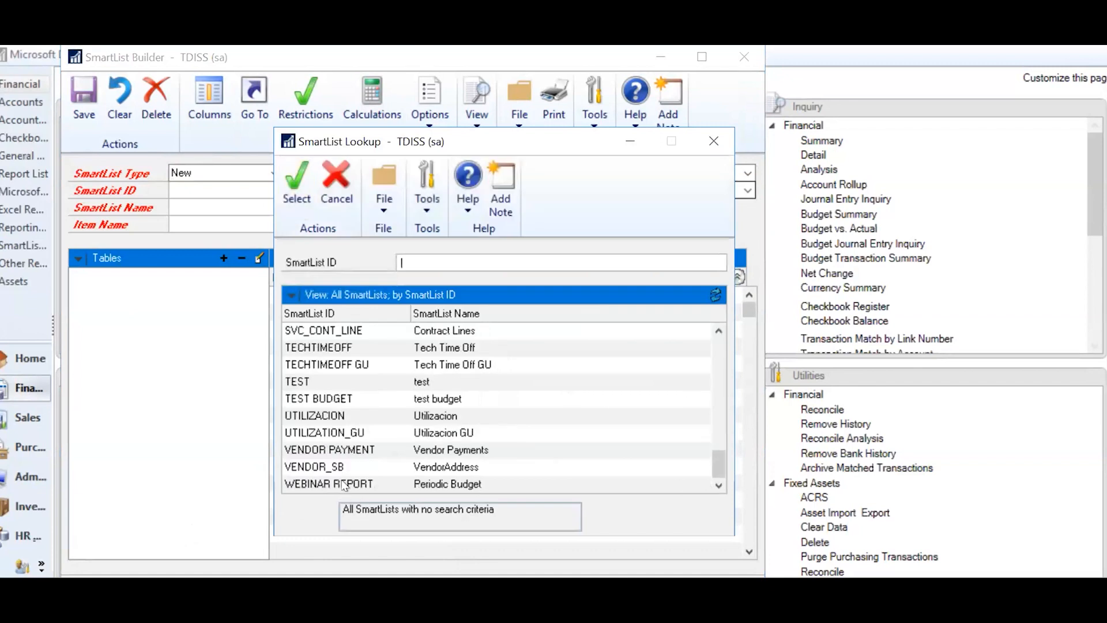
pyautogui.click(344, 486)
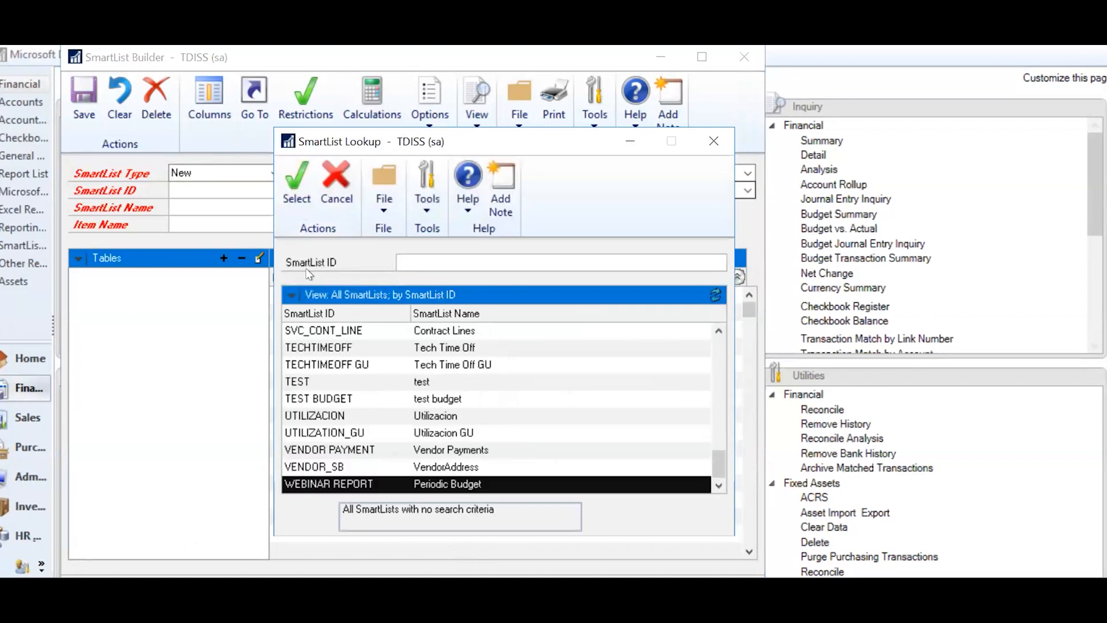
pyautogui.click(295, 199)
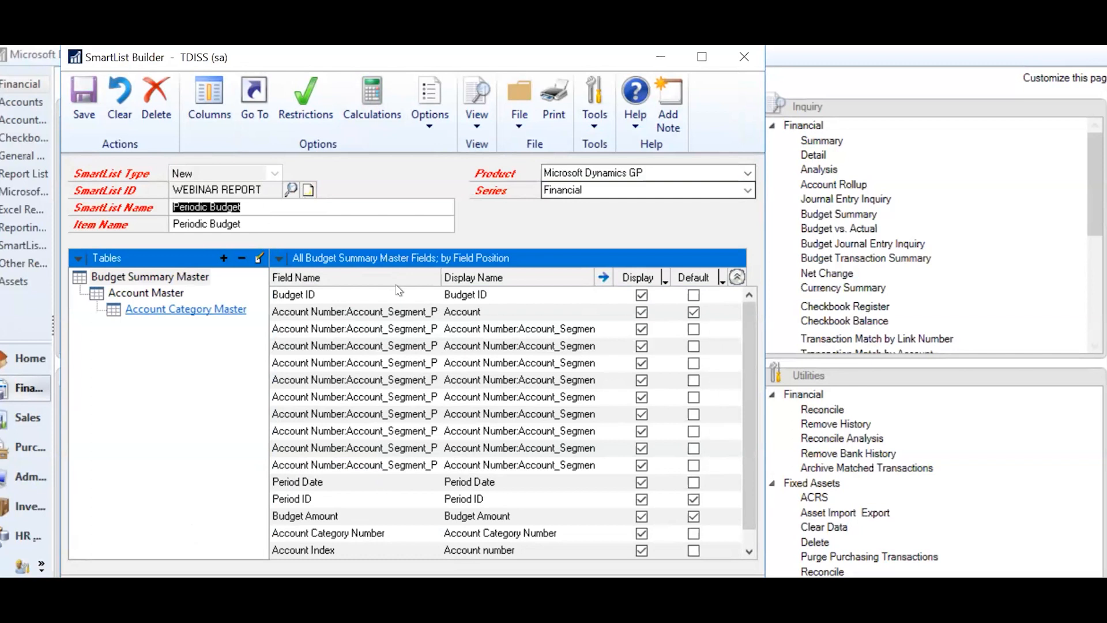
# Step: Unmark Display for all fields of Budget Summary Master, Account Master and Account Category Master, and return to the Budget Summary Master fields
pyautogui.click(664, 280)
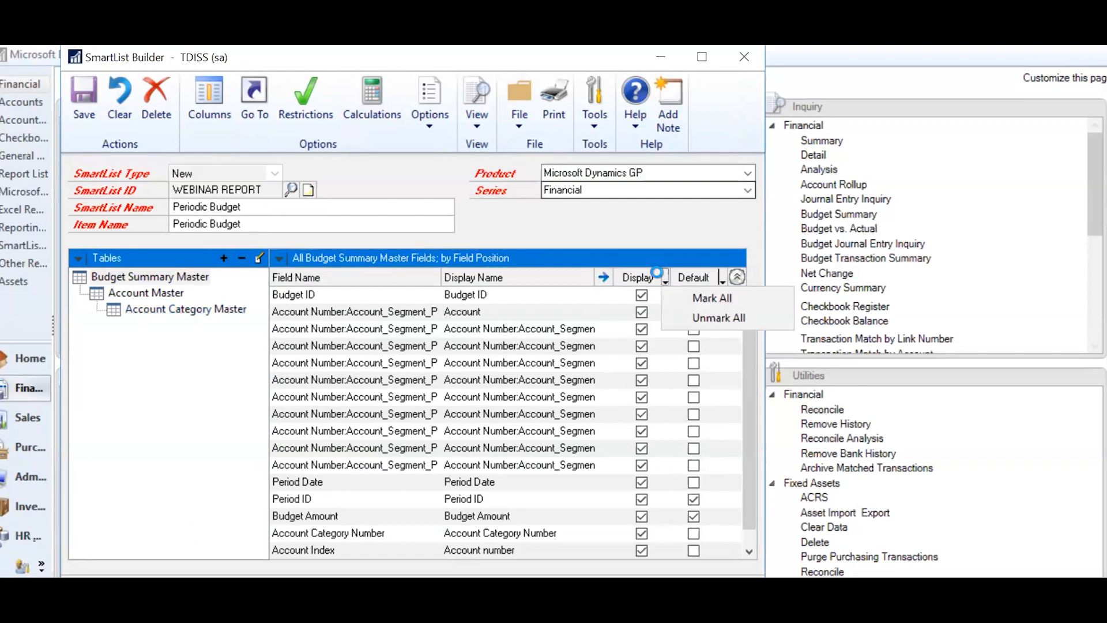
pyautogui.click(702, 316)
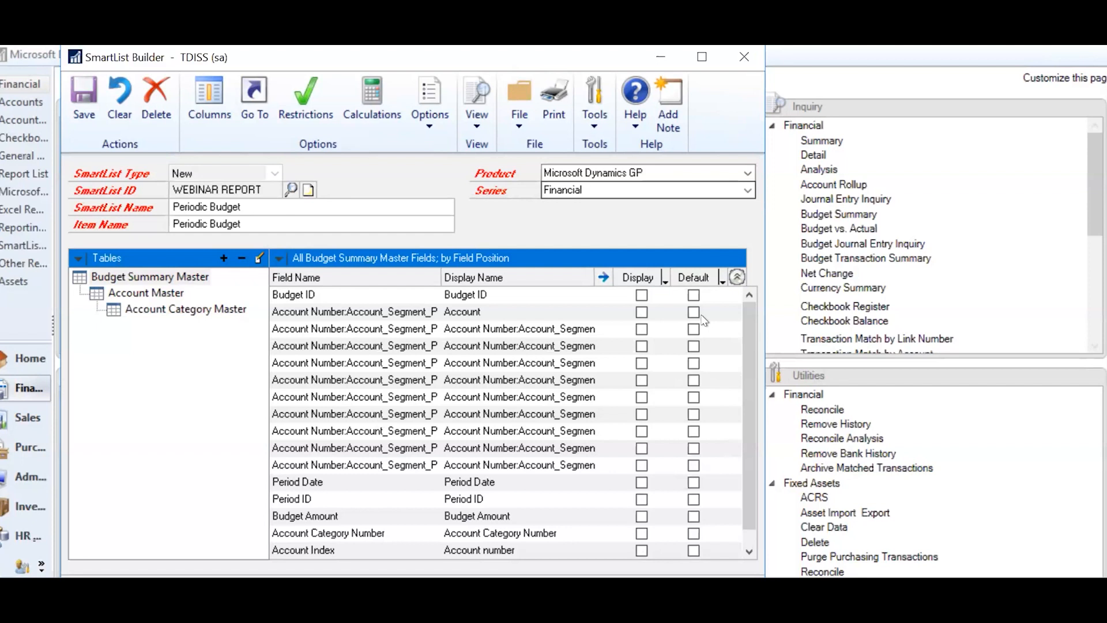
pyautogui.click(160, 292)
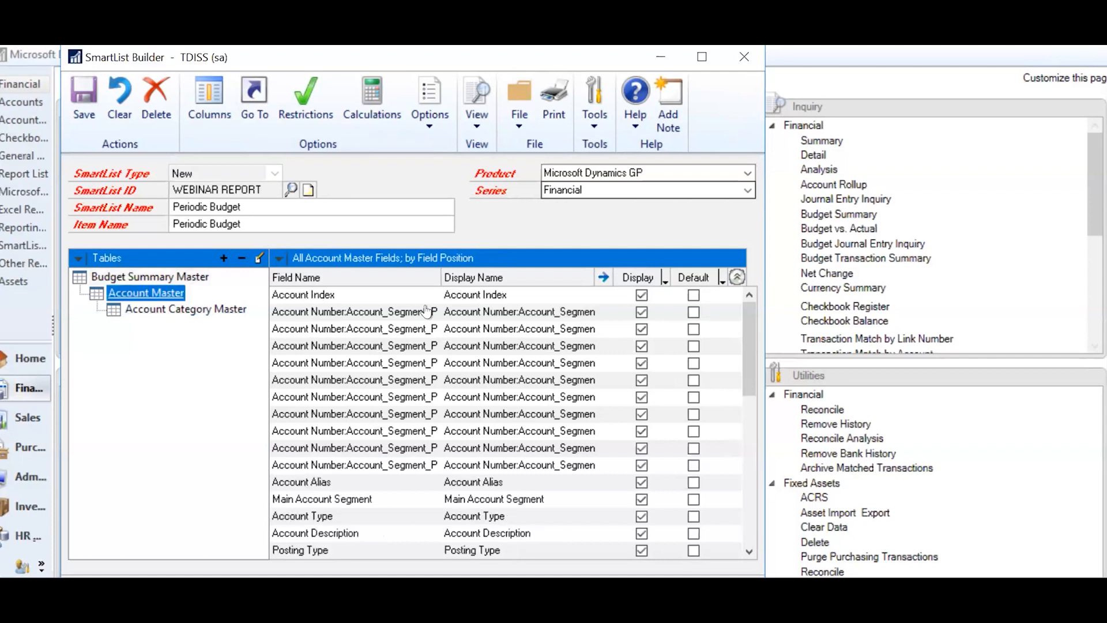
pyautogui.click(666, 279)
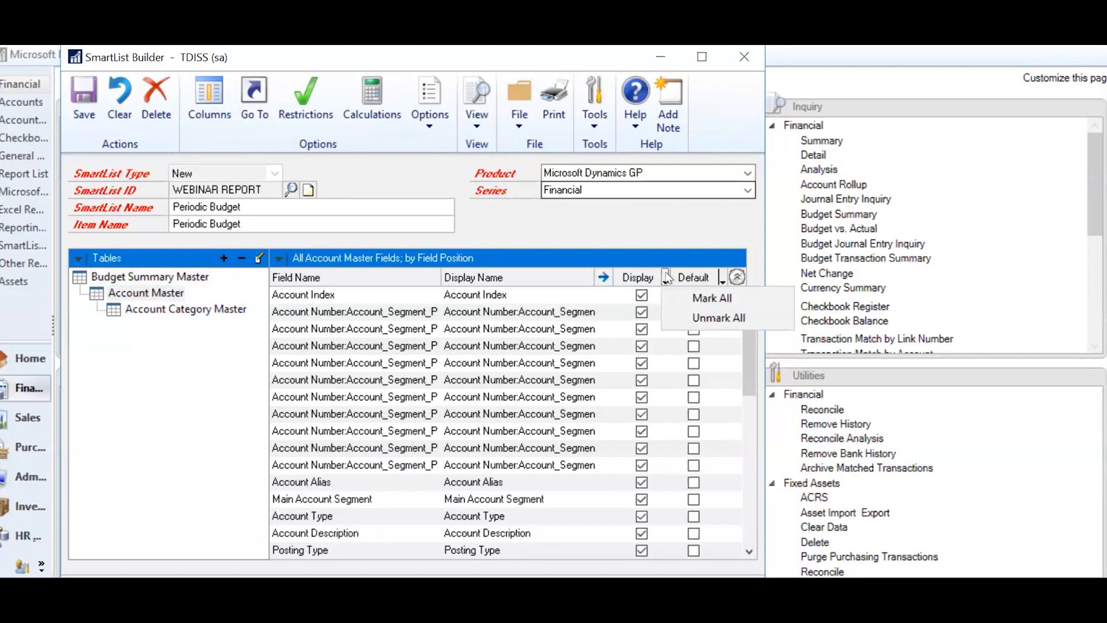
pyautogui.click(696, 316)
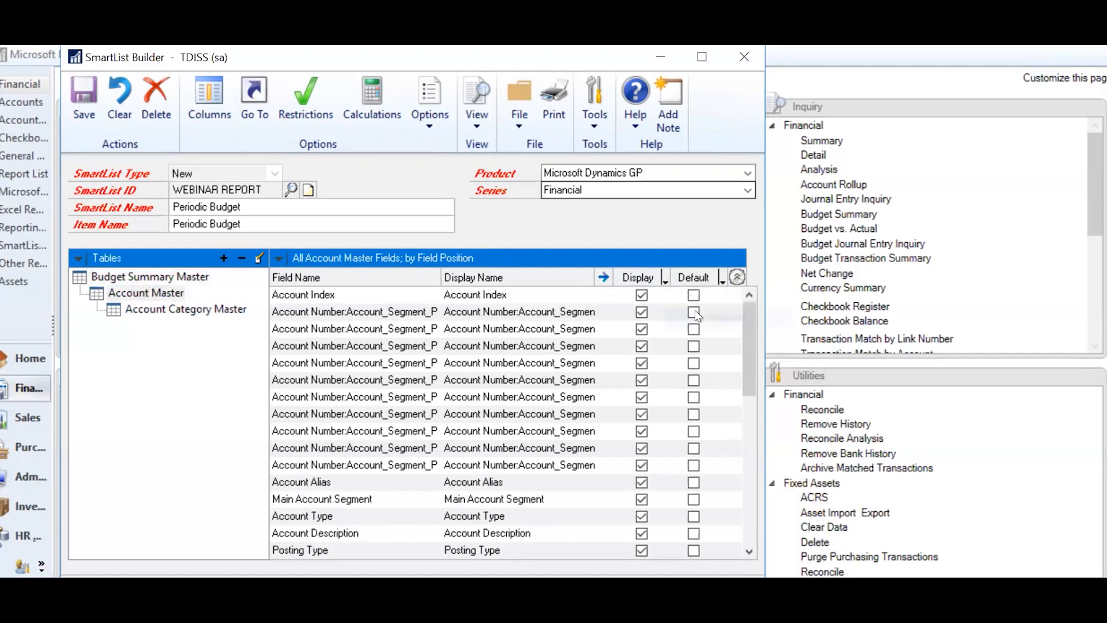
pyautogui.click(220, 312)
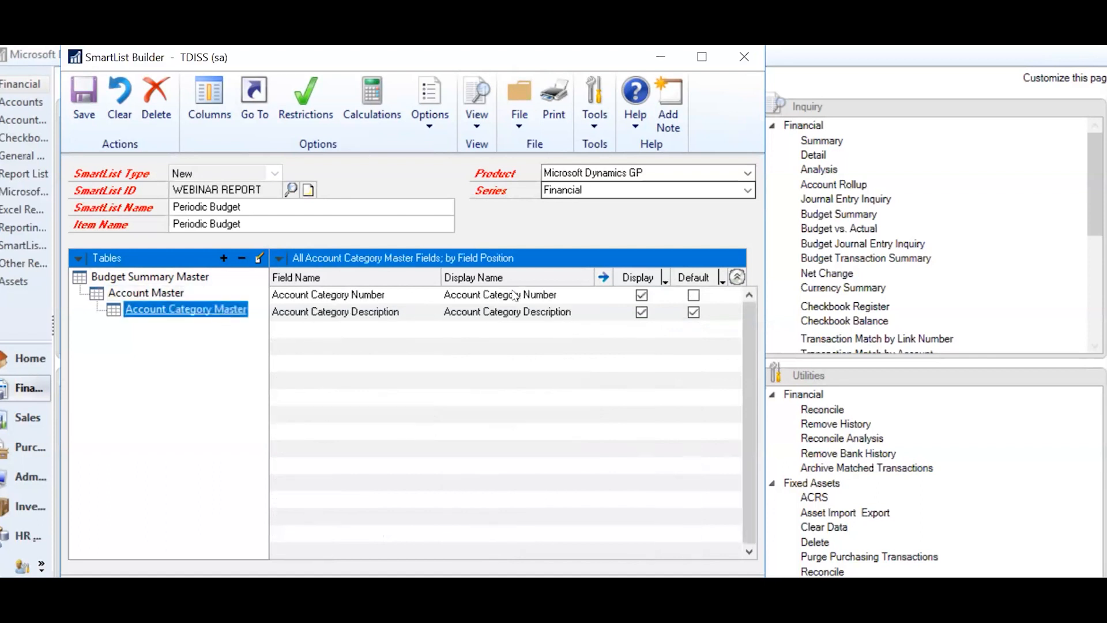
pyautogui.click(666, 279)
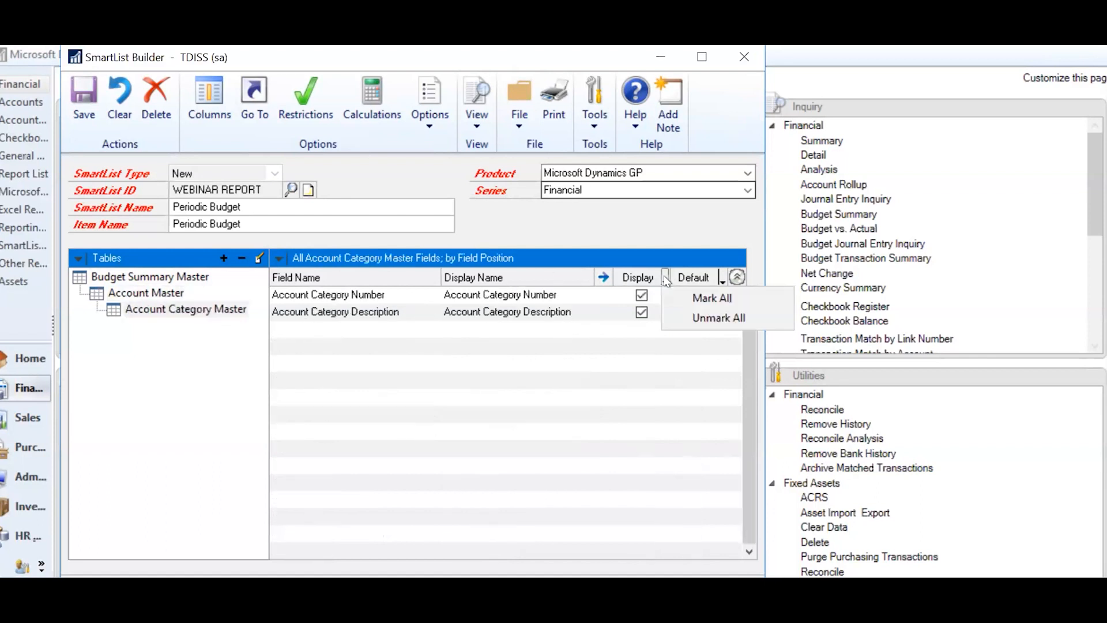
pyautogui.click(696, 318)
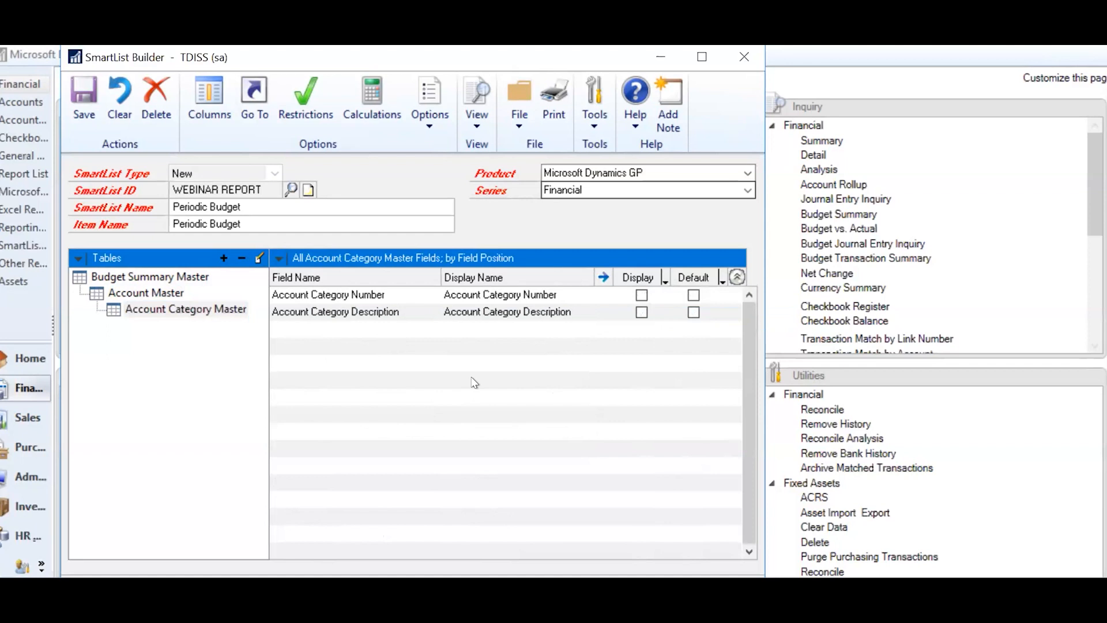
pyautogui.click(196, 279)
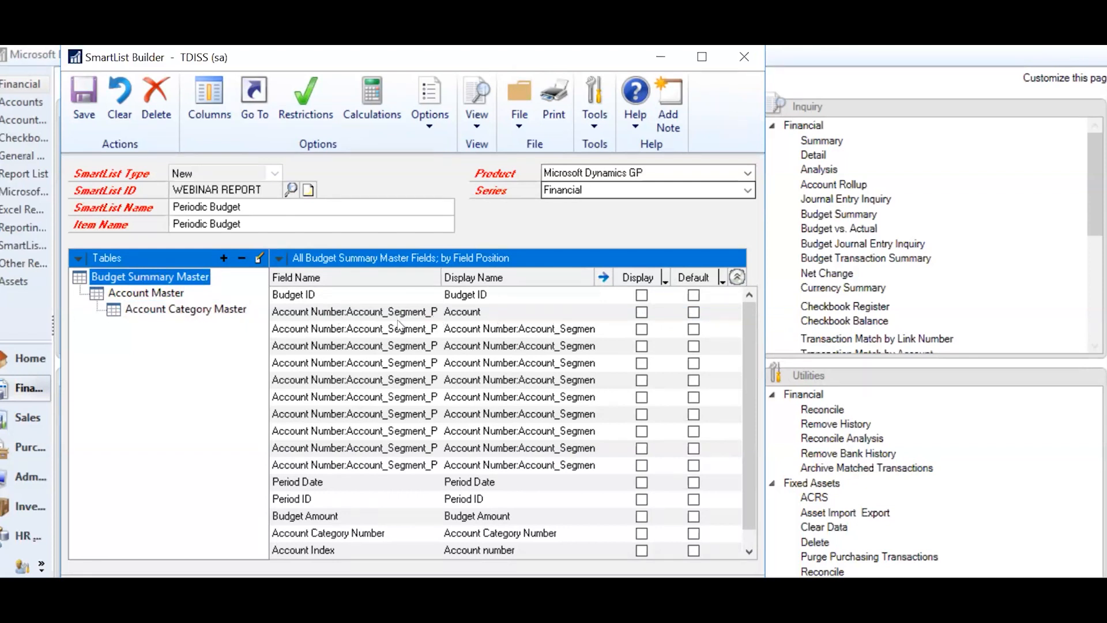
# Step: Mark Account, Period ID, Budget Amount and Year of Budget Summary Master as Display and Default fields
pyautogui.click(642, 313)
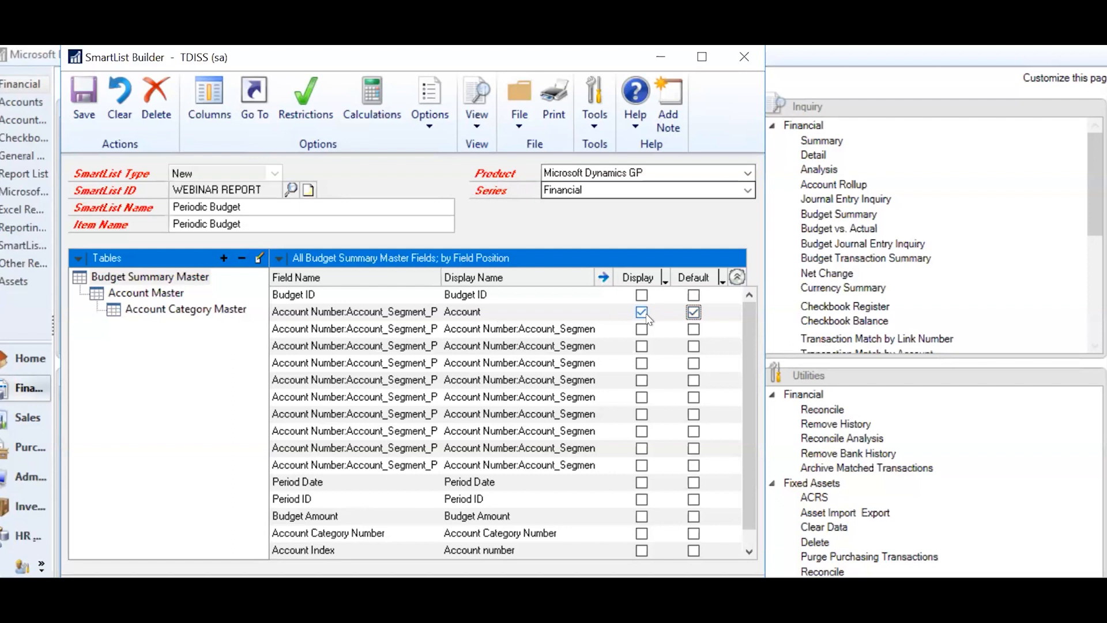
pyautogui.click(646, 500)
pyautogui.click(694, 500)
pyautogui.click(640, 516)
pyautogui.click(694, 517)
pyautogui.click(749, 553)
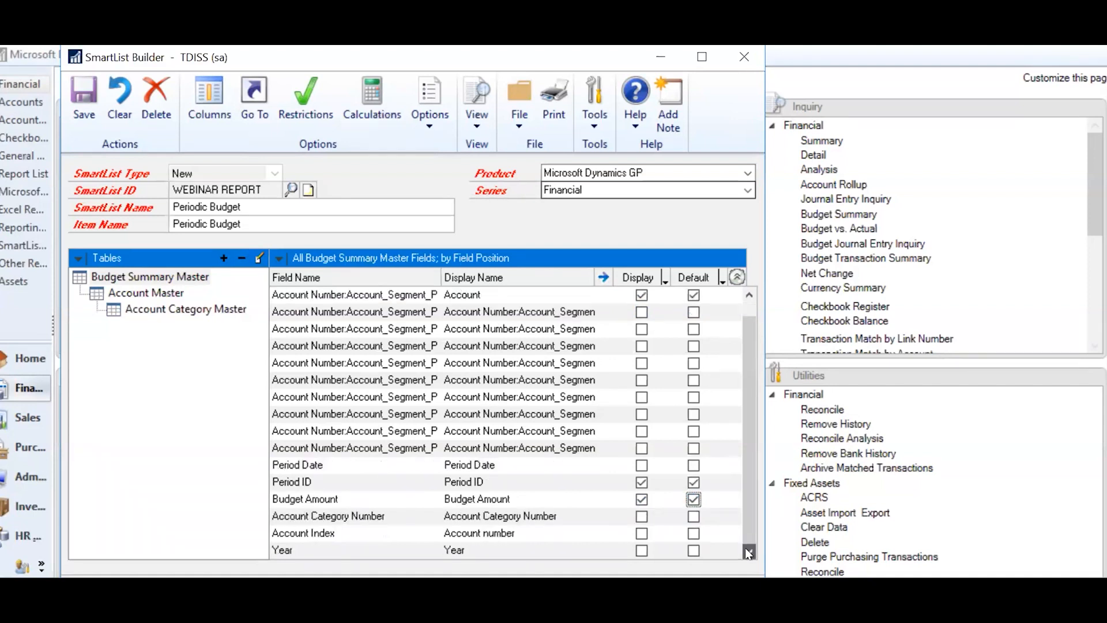
pyautogui.click(643, 551)
pyautogui.click(693, 551)
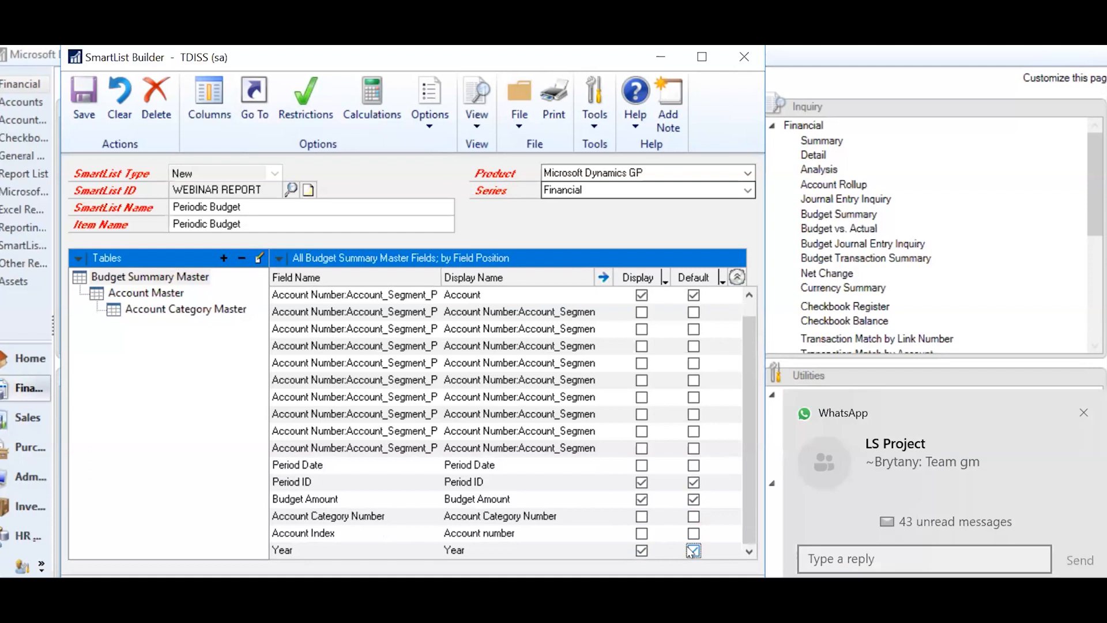
# Step: Mark Account Category Description of Account Category Master as a Display and Default field
pyautogui.click(193, 310)
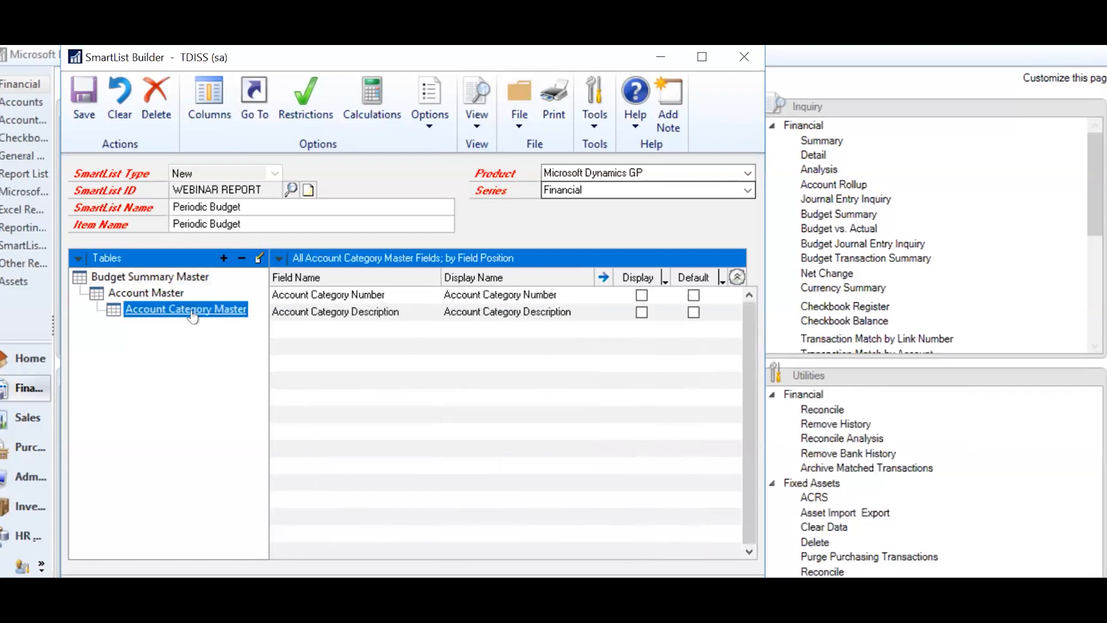
pyautogui.click(644, 313)
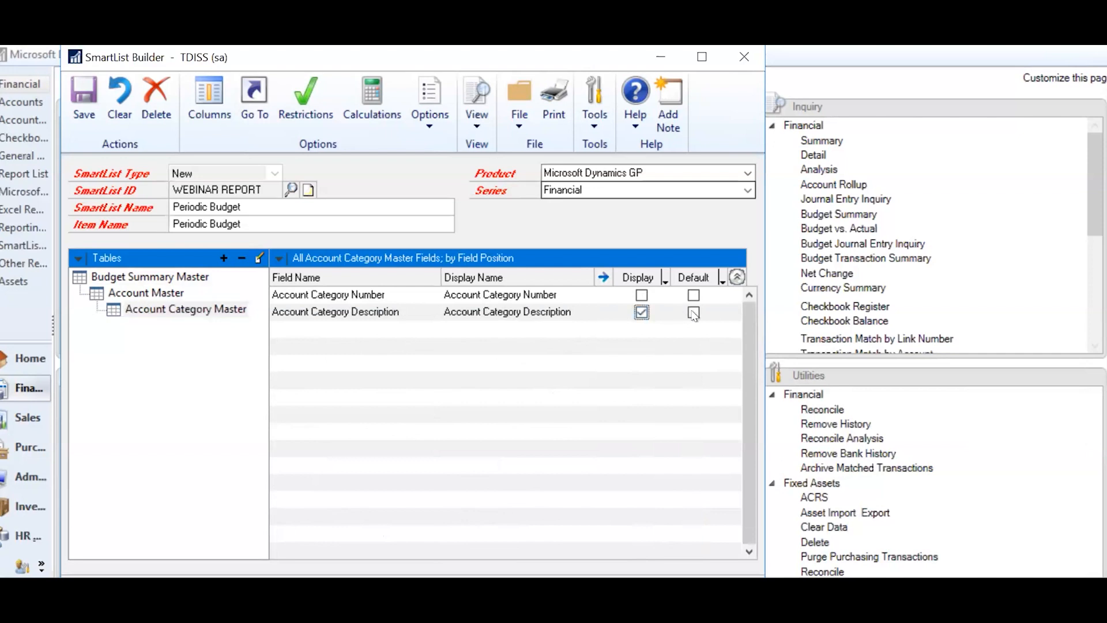
pyautogui.click(694, 313)
# Step: Turn on the Summary SmartList option and set the Account field's summary method to Group By
pyautogui.click(430, 131)
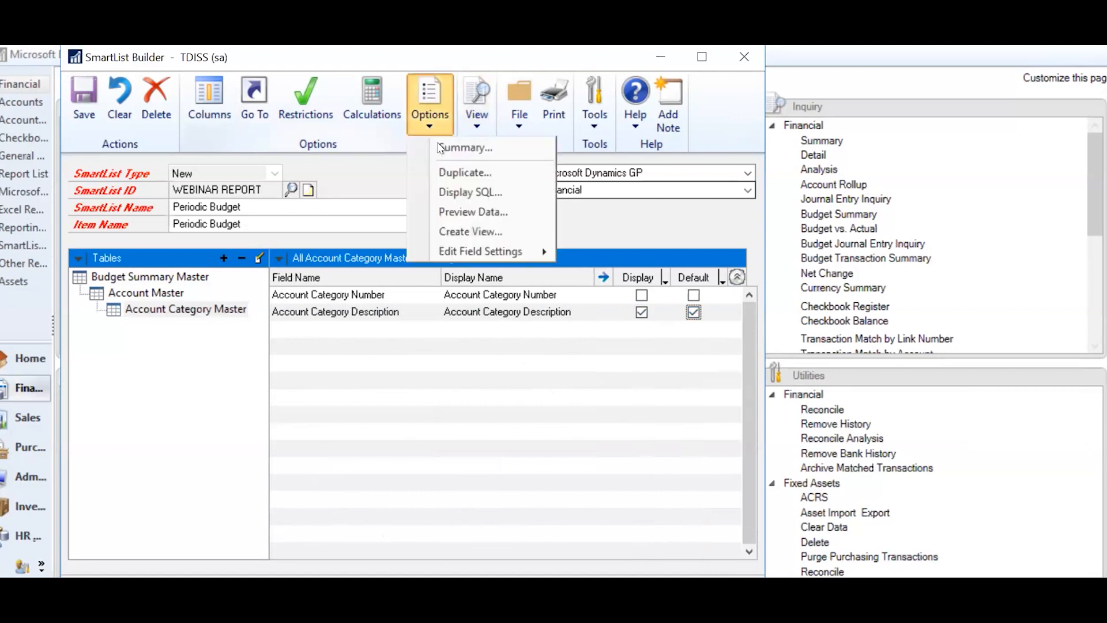
pyautogui.click(442, 148)
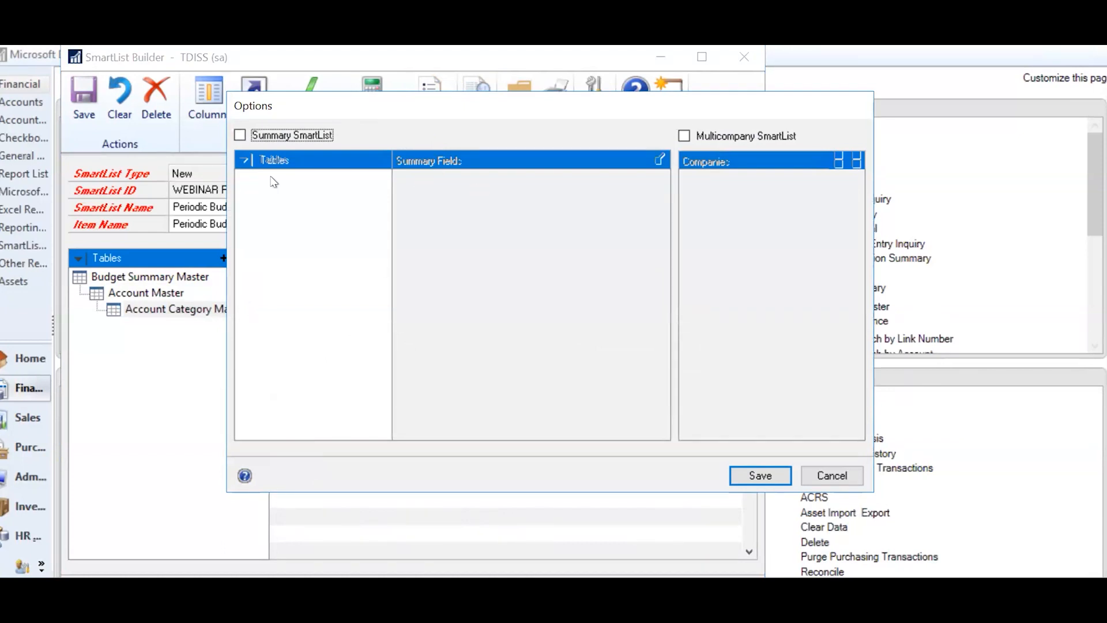
pyautogui.click(239, 136)
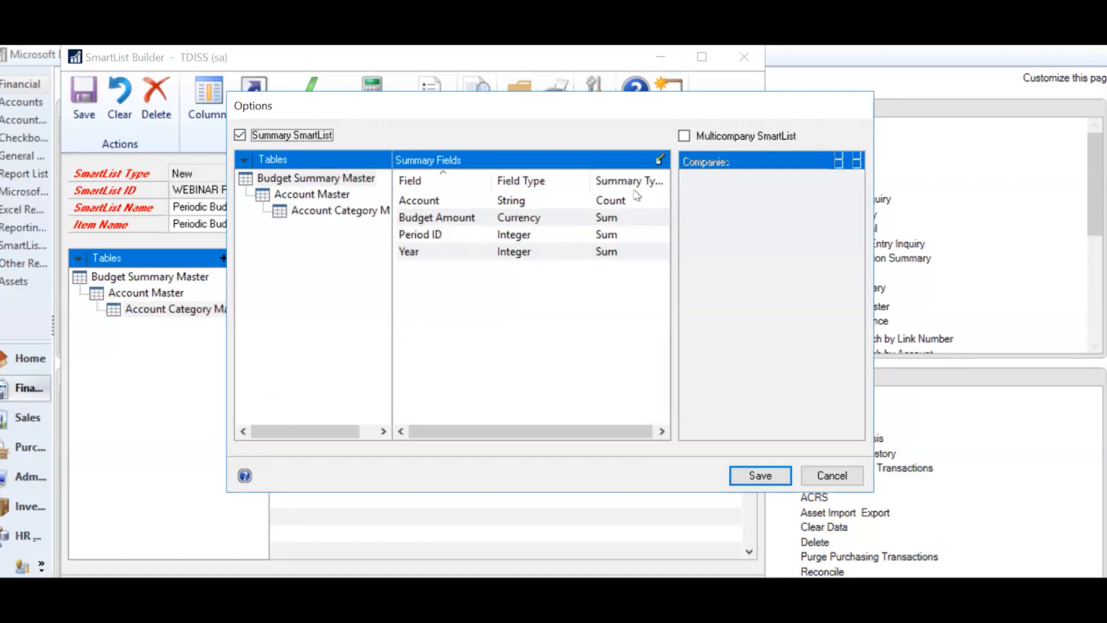
pyautogui.click(429, 206)
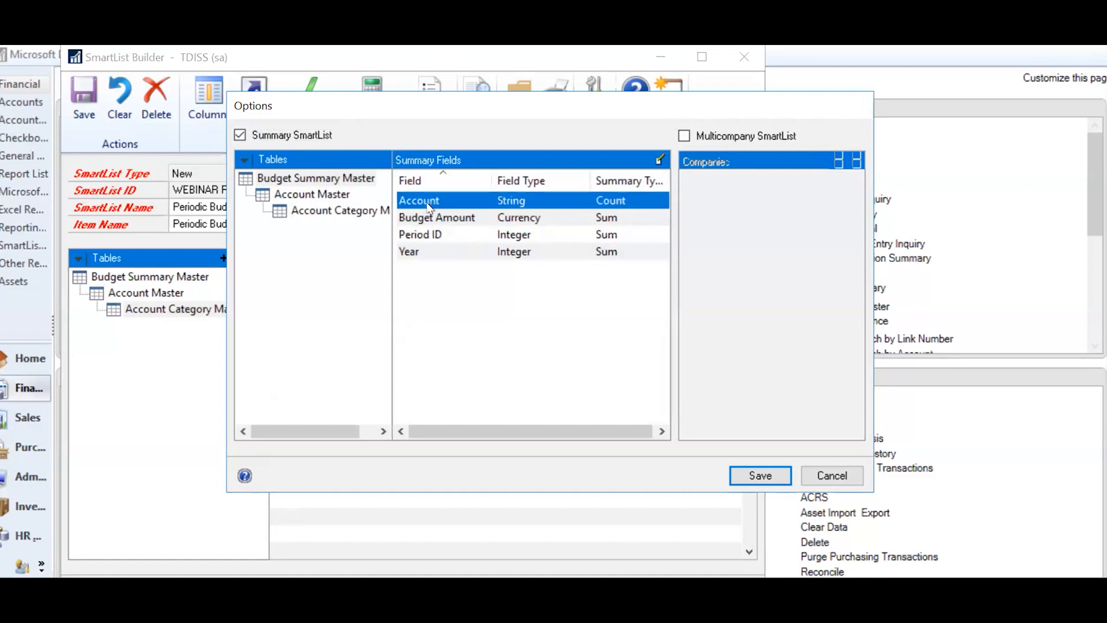
pyautogui.doubleClick(429, 206)
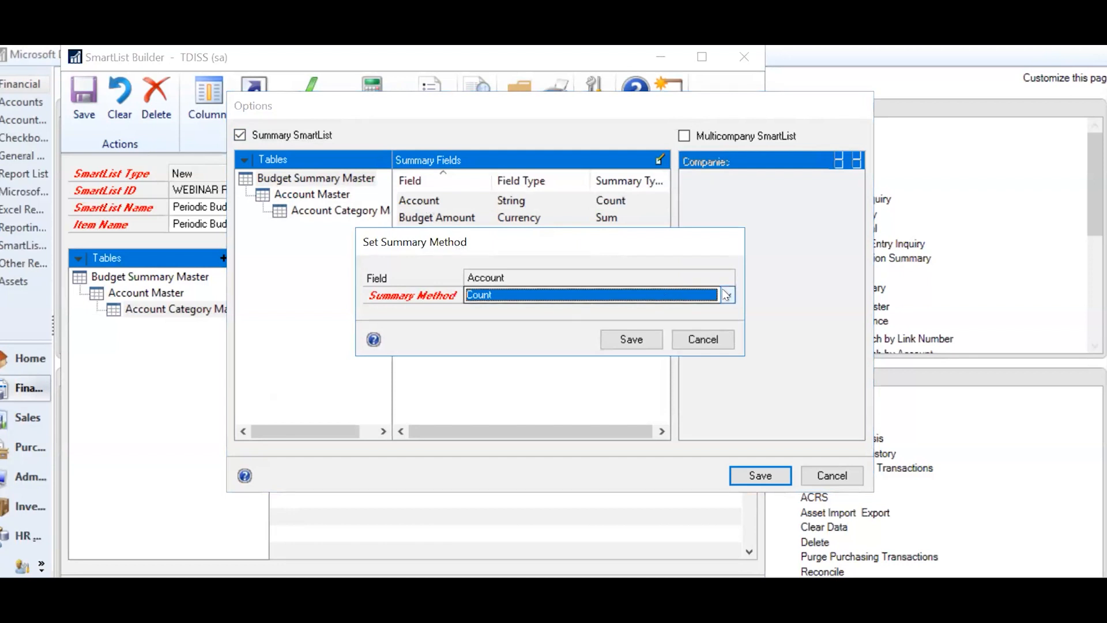
pyautogui.click(726, 295)
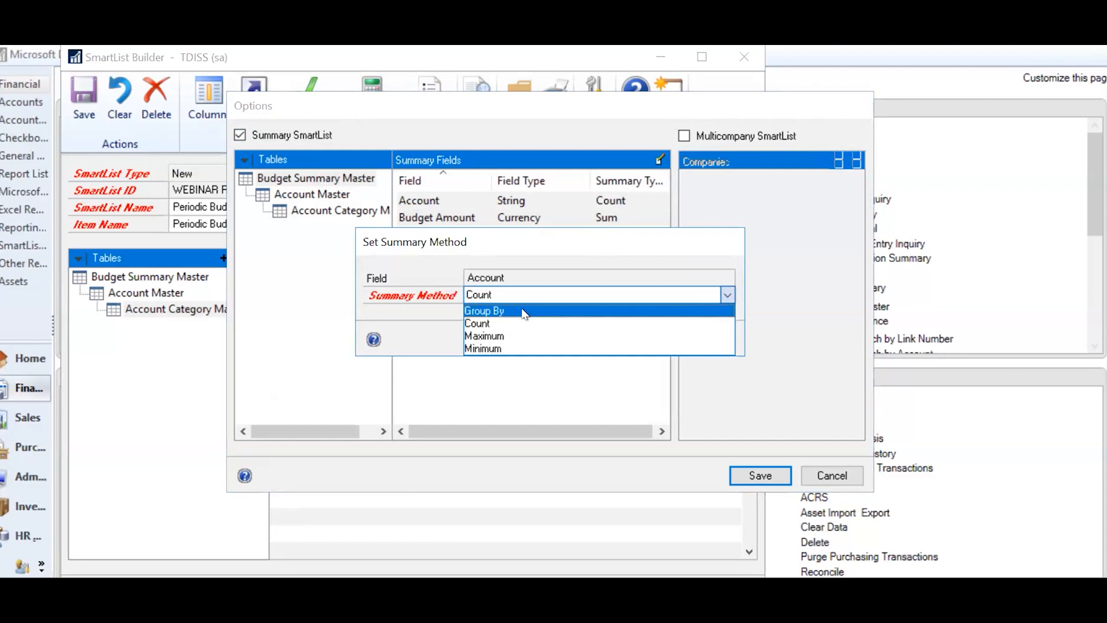
pyautogui.click(524, 312)
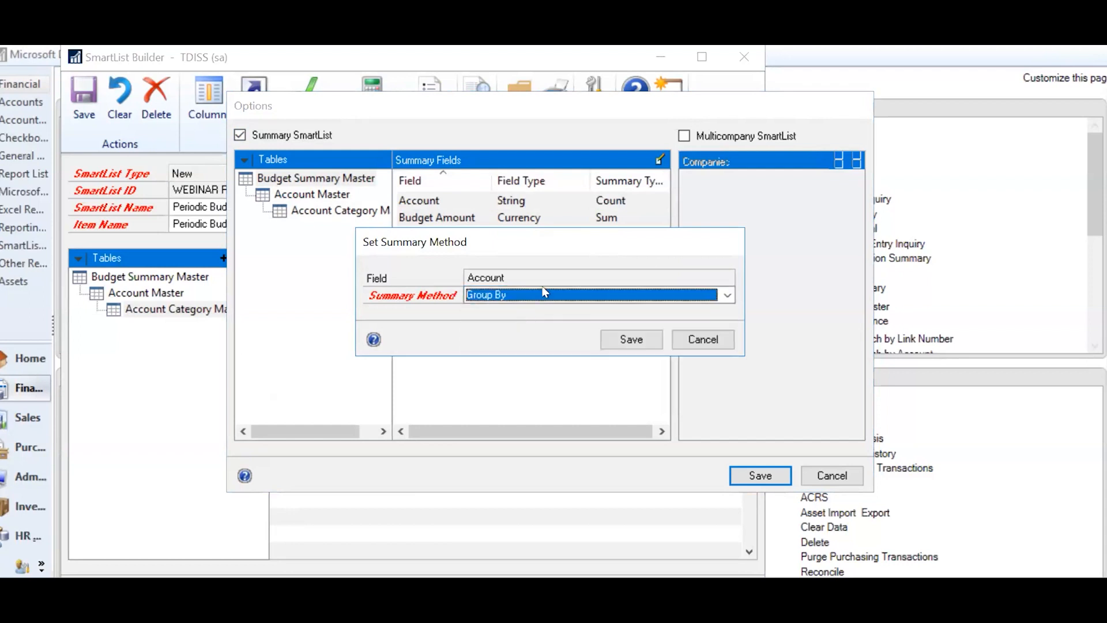
pyautogui.click(633, 342)
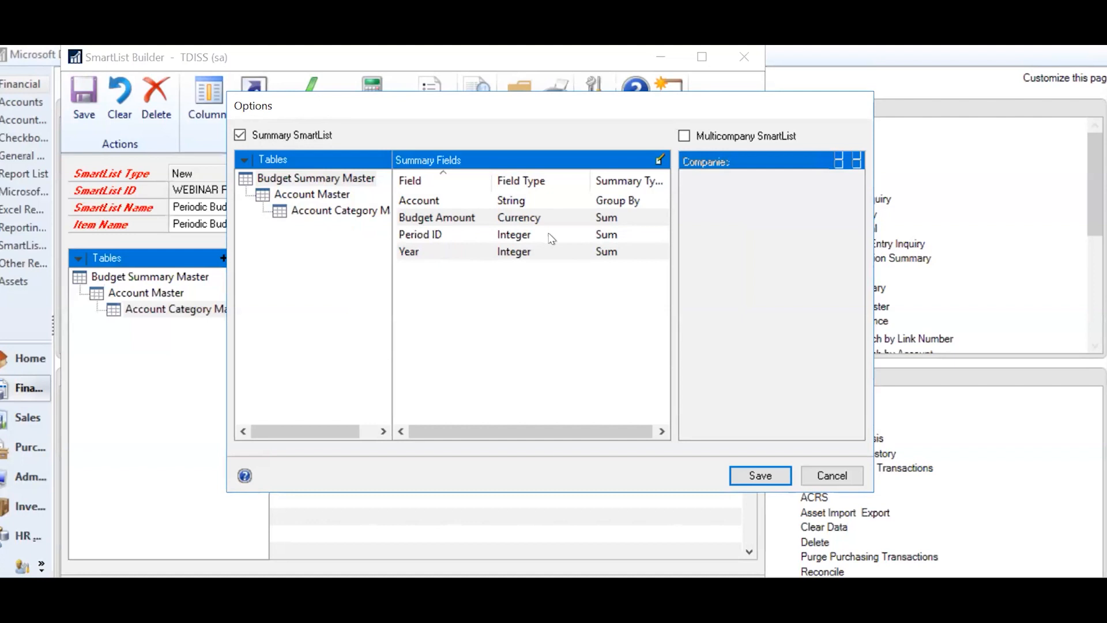
# Step: Set the summary method of the Period ID and Year fields to Group By
pyautogui.doubleClick(462, 238)
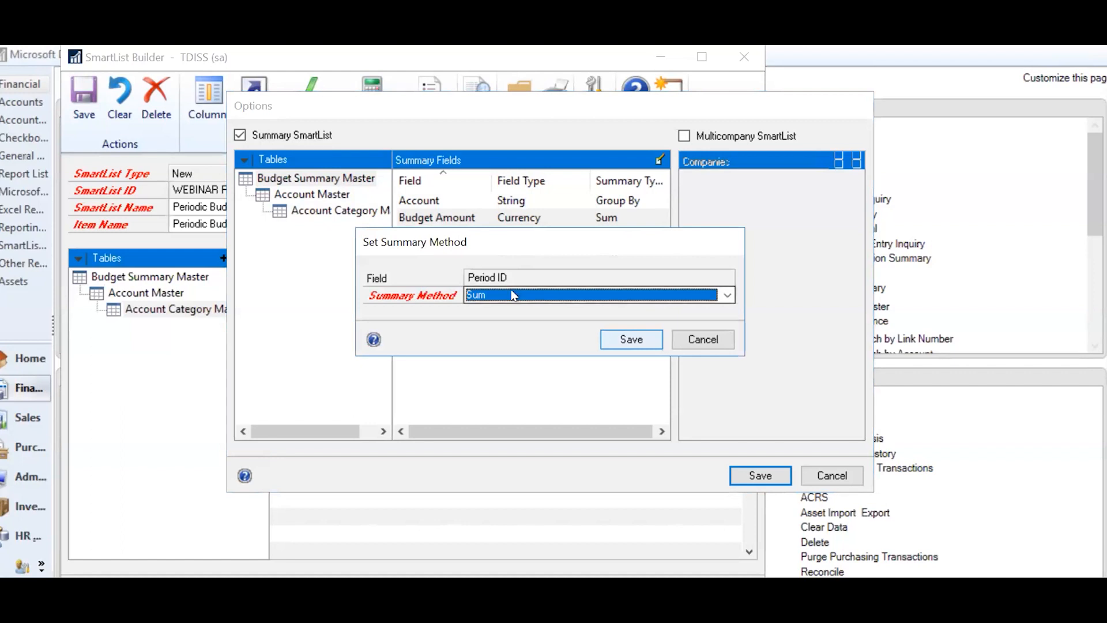
pyautogui.hotkey('alt', 'Down')
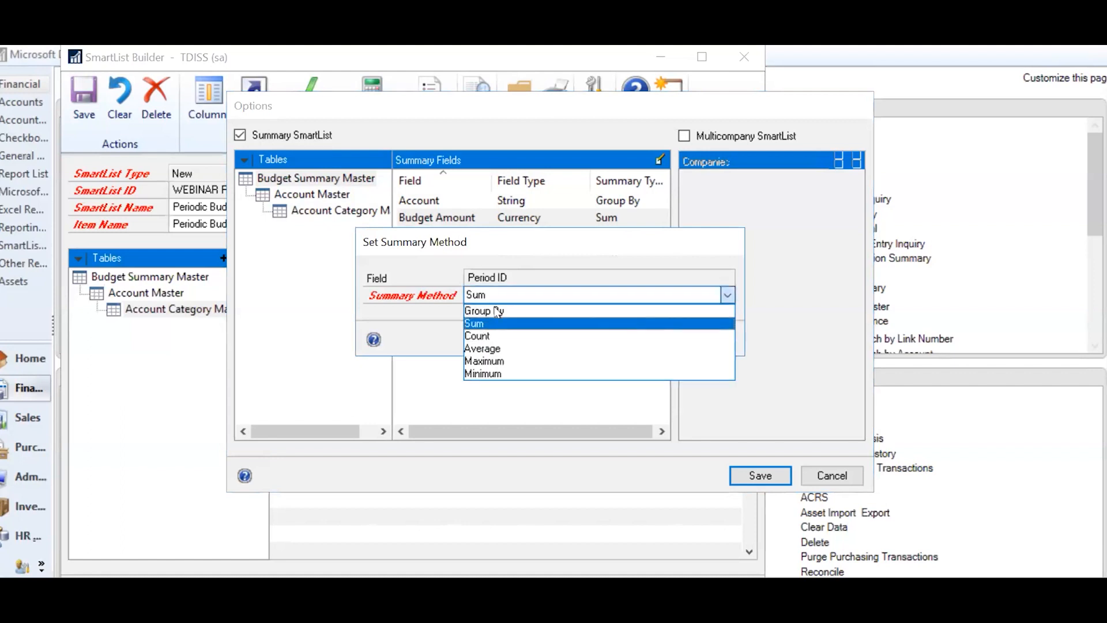
pyautogui.click(497, 312)
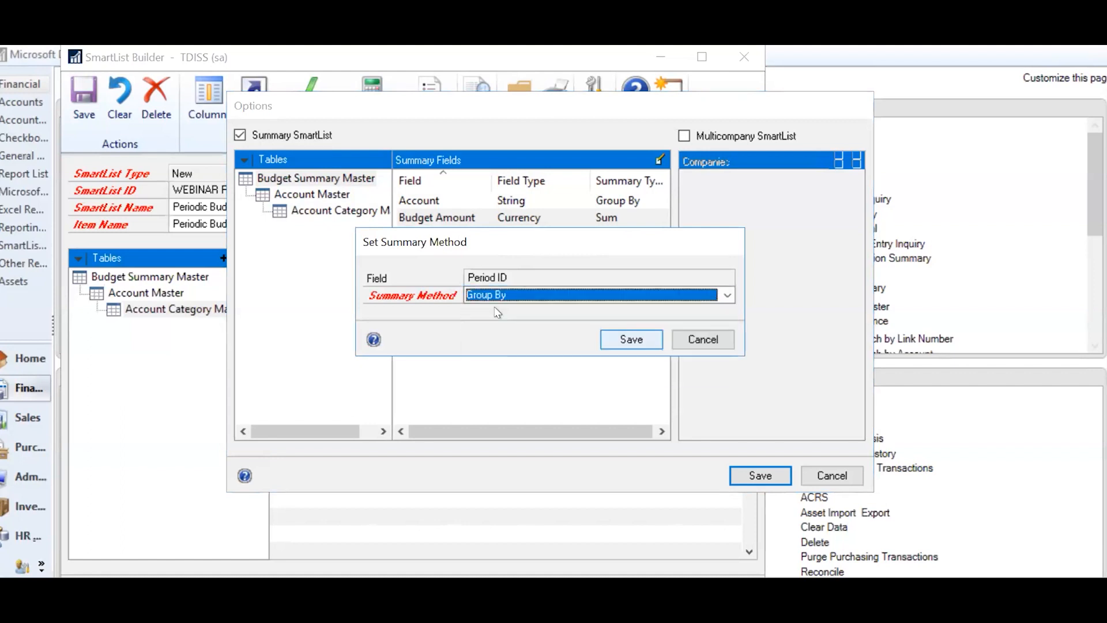
pyautogui.click(620, 341)
pyautogui.click(620, 340)
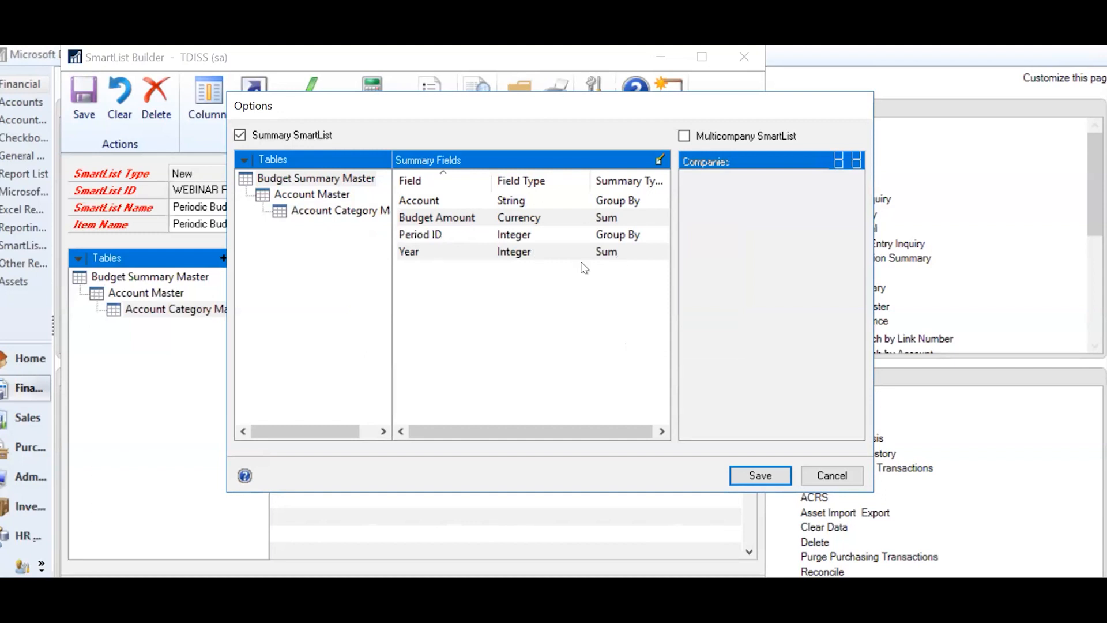
pyautogui.doubleClick(418, 248)
pyautogui.click(483, 295)
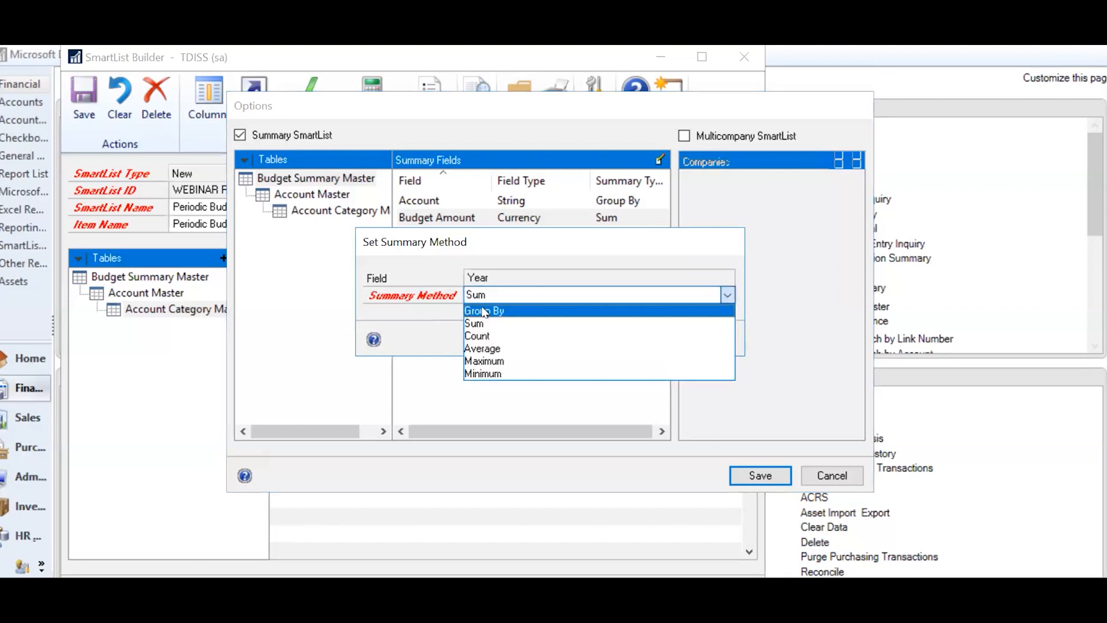
pyautogui.click(484, 312)
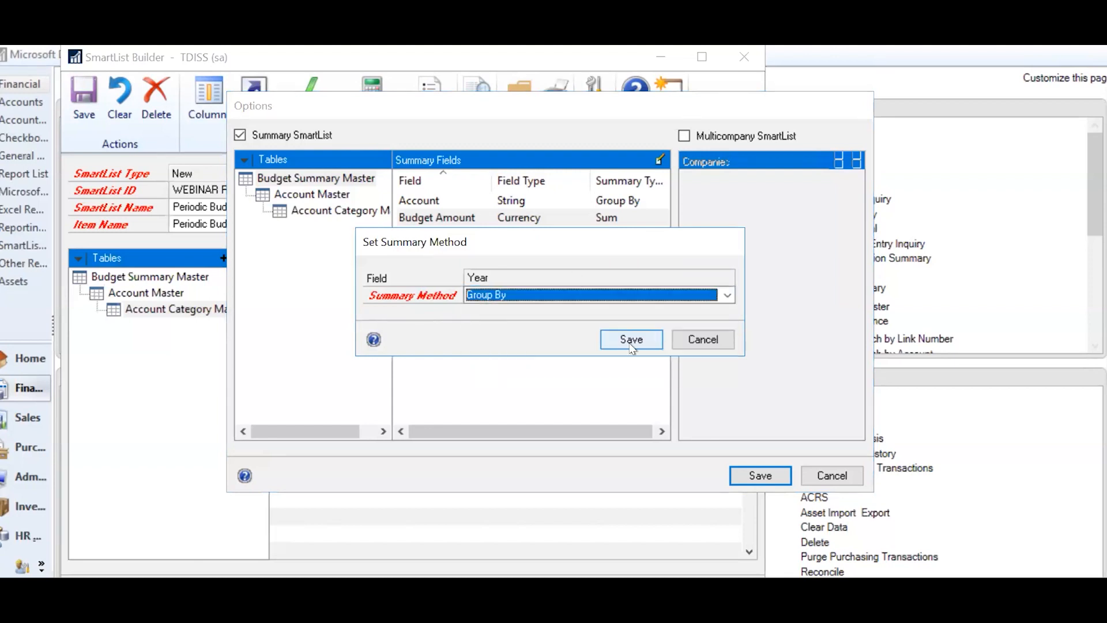
pyautogui.click(631, 341)
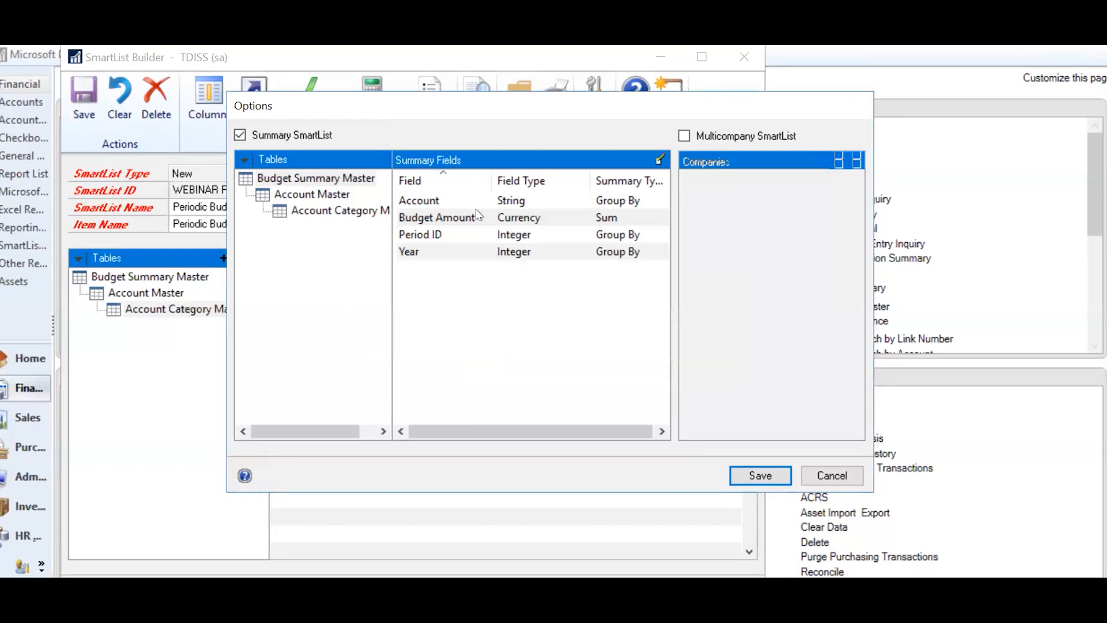
# Step: Set Account Category Description's summary method to Group By under Account Category Master and save the summary options
pyautogui.click(661, 432)
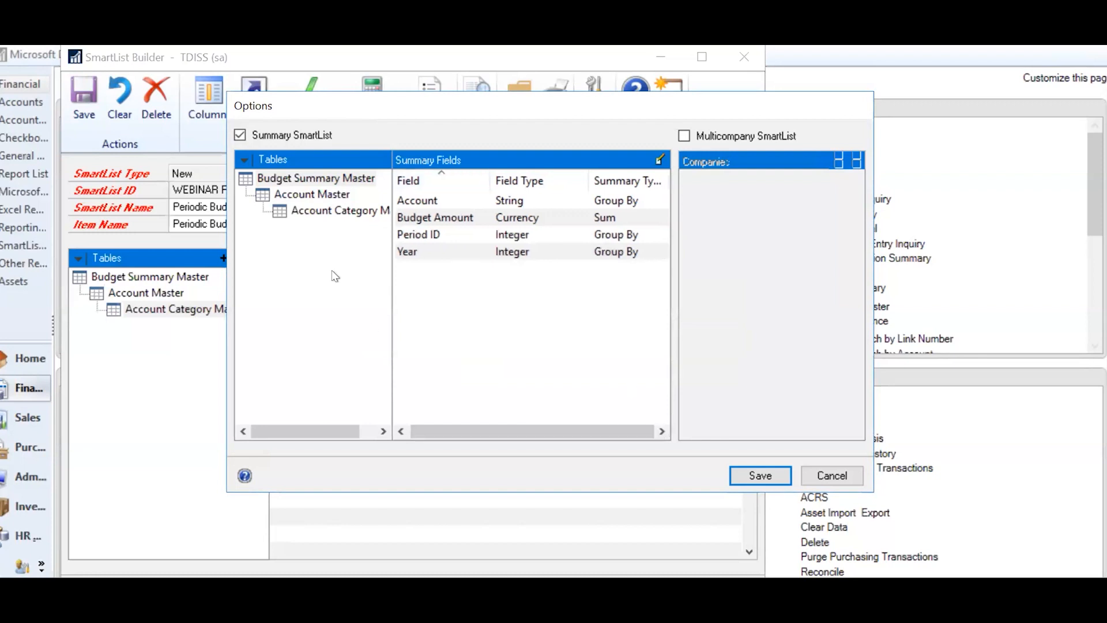
pyautogui.click(321, 216)
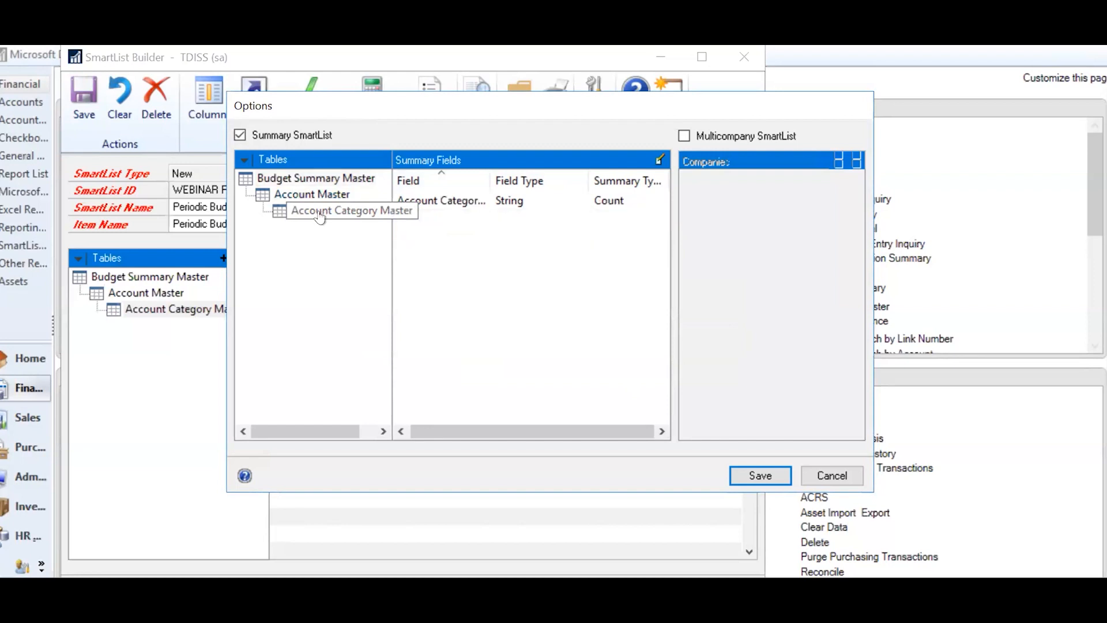
pyautogui.click(466, 202)
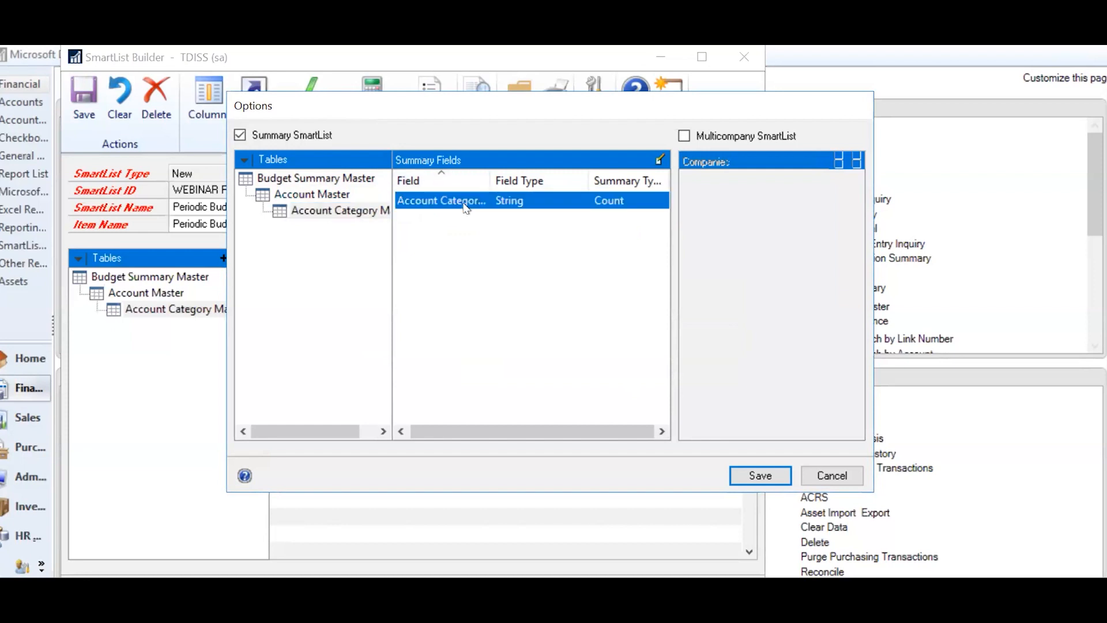
pyautogui.doubleClick(466, 207)
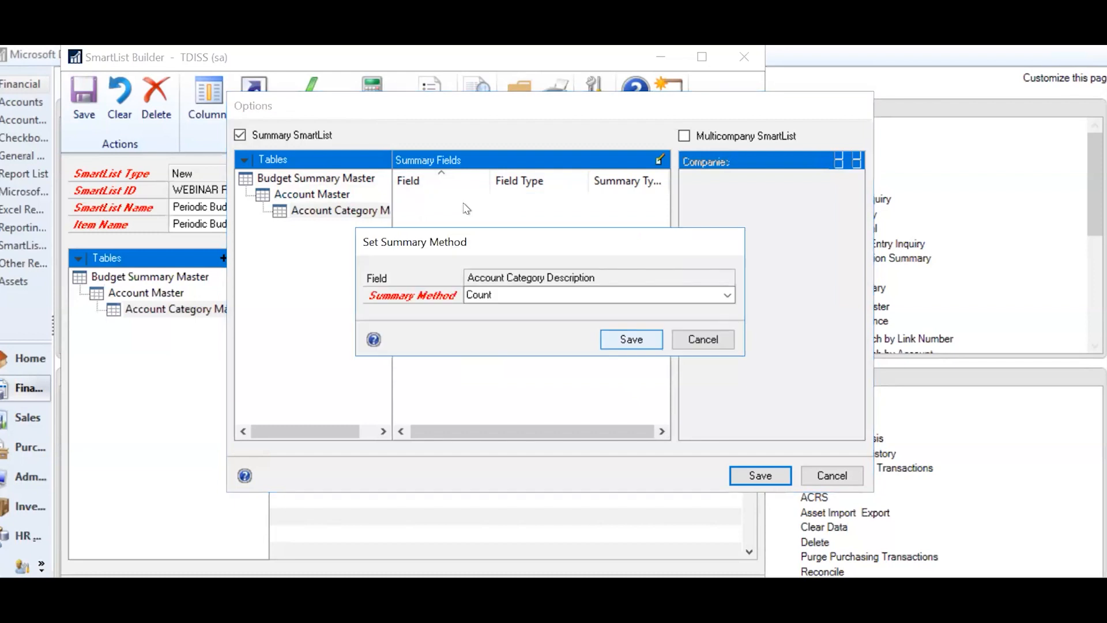
pyautogui.click(507, 295)
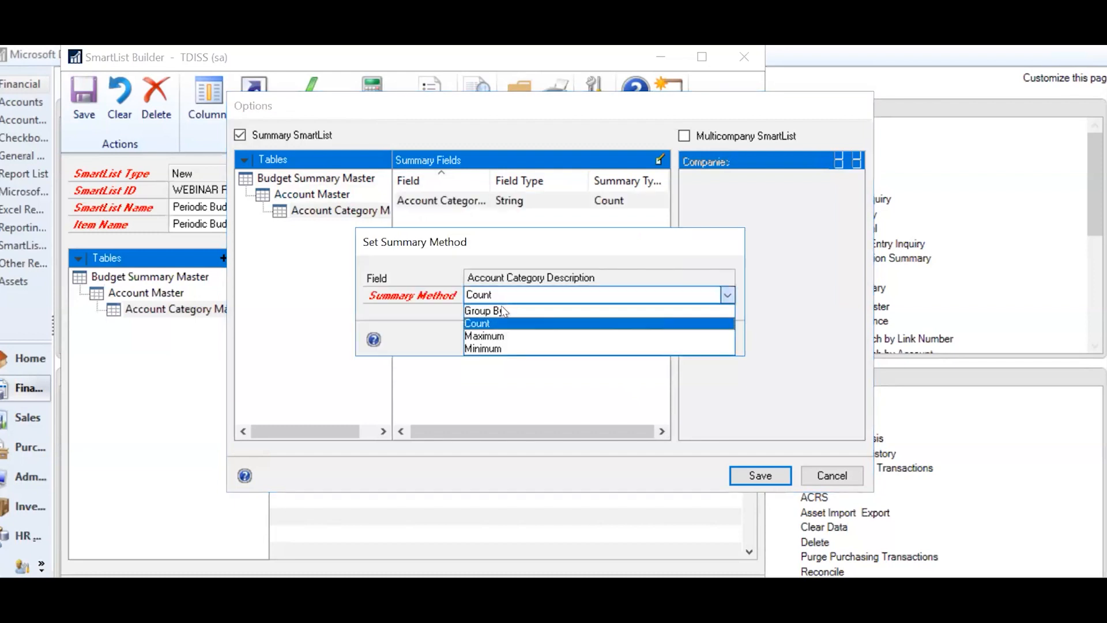
pyautogui.click(496, 311)
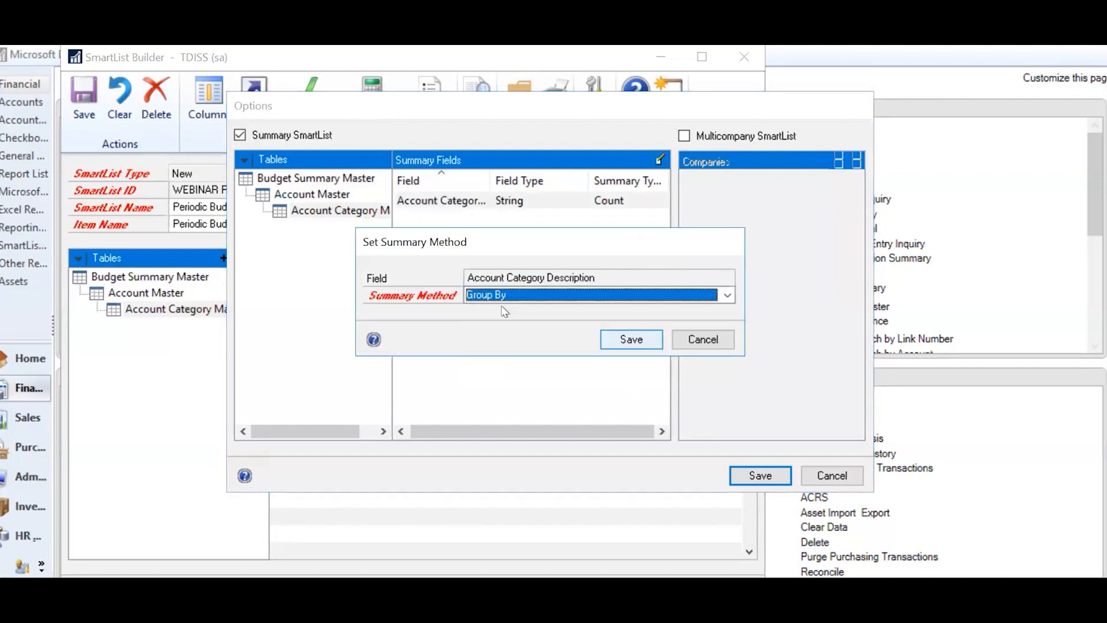
pyautogui.click(622, 340)
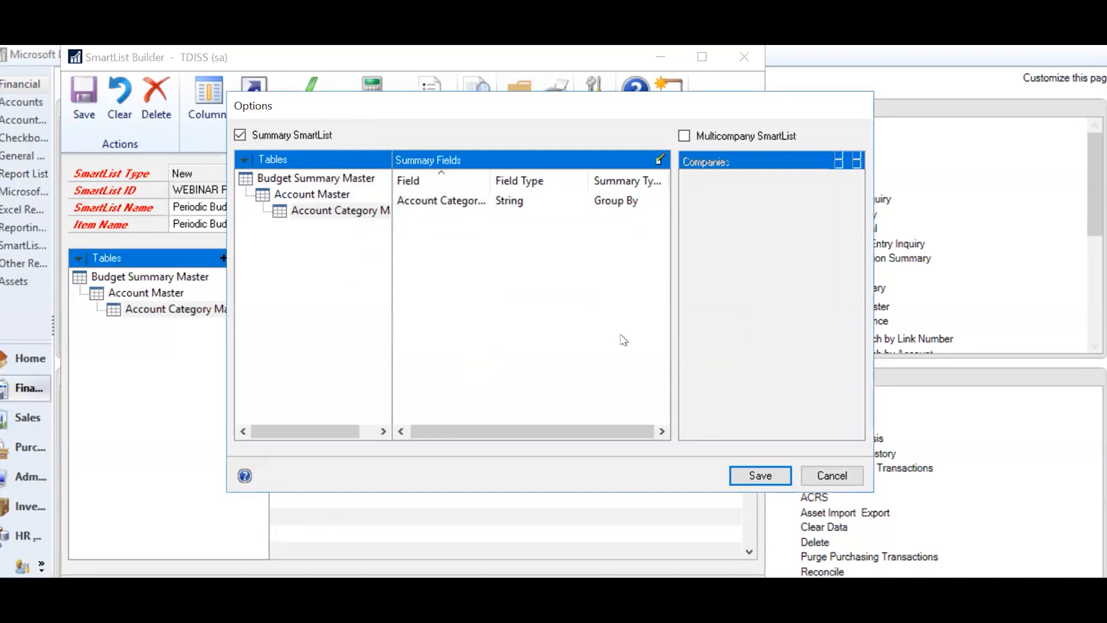
pyautogui.click(749, 476)
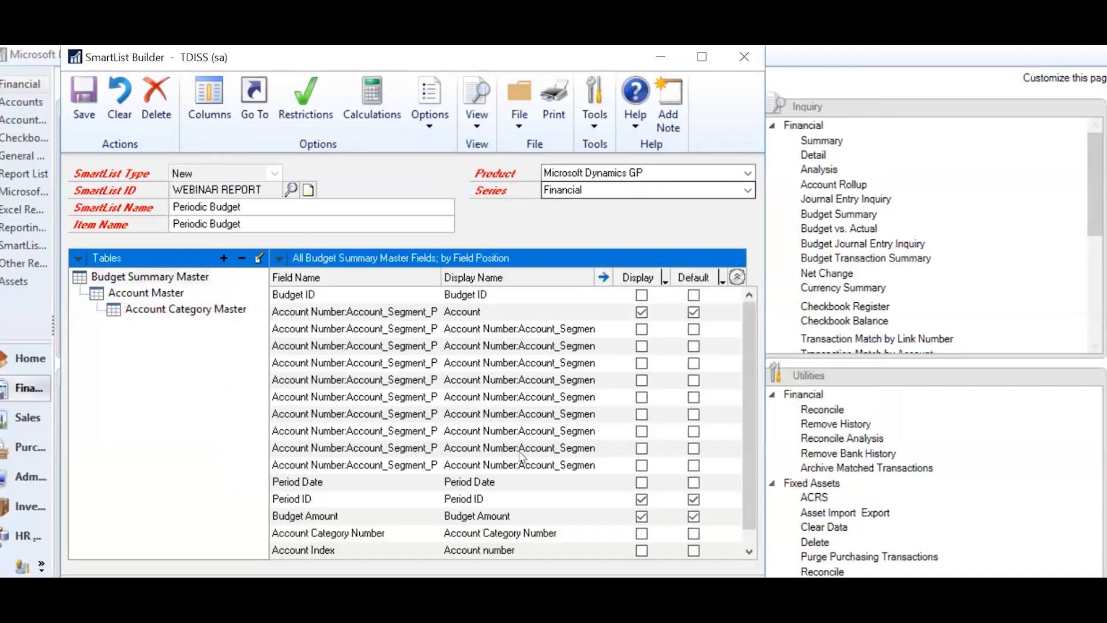
# Step: Save the WEBINAR REPORT SmartList, open SmartList accepting the detected changes, and display Periodic Budget from the Financial folder
pyautogui.click(84, 87)
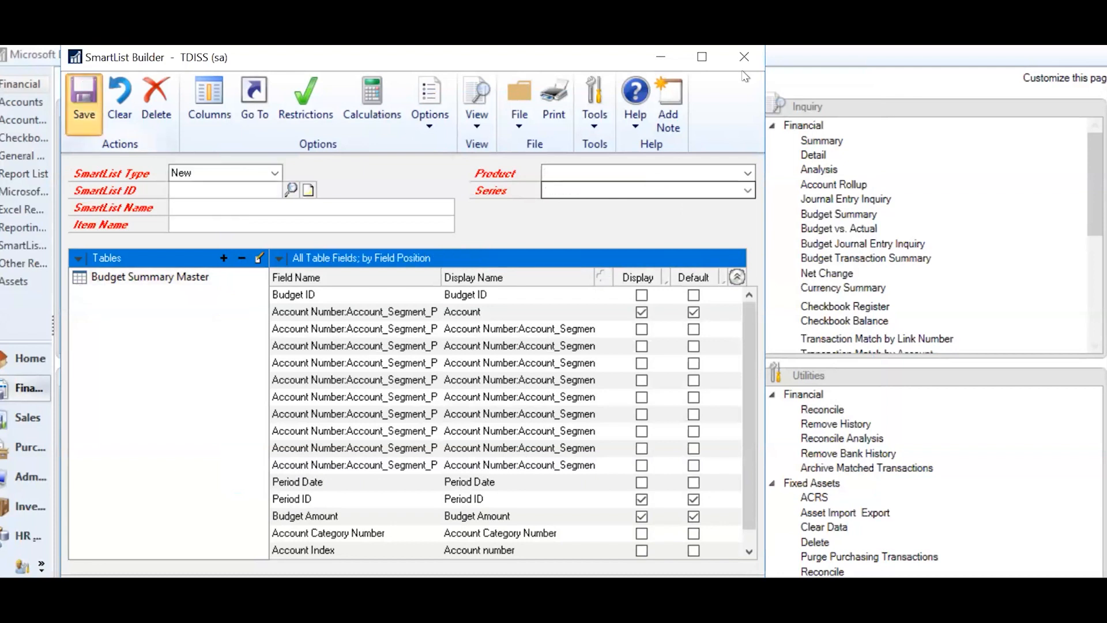
pyautogui.click(661, 62)
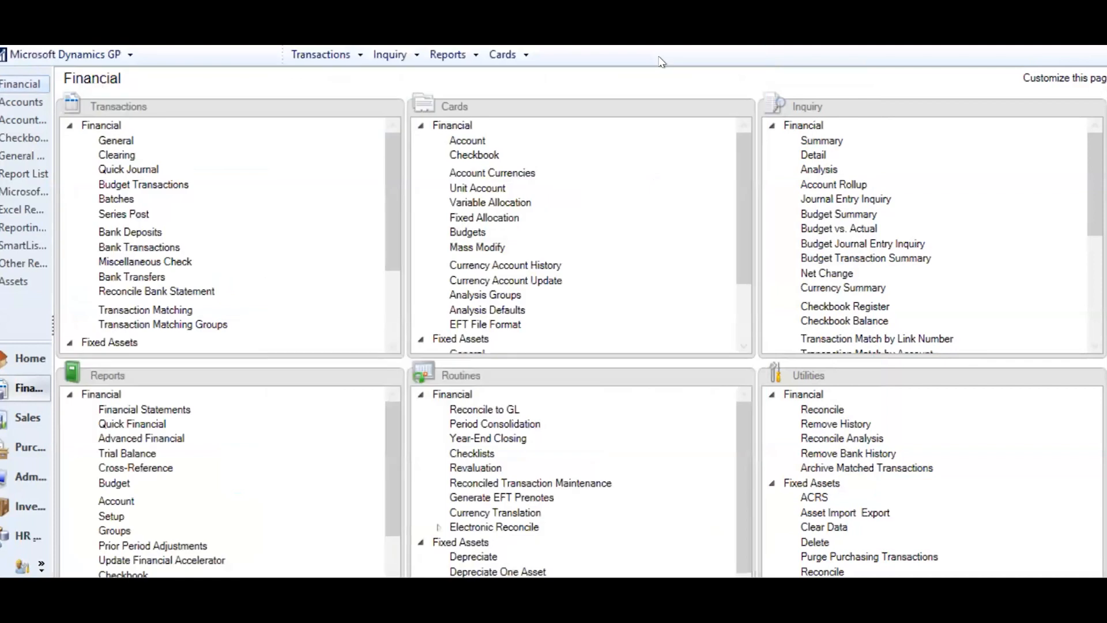
pyautogui.click(92, 55)
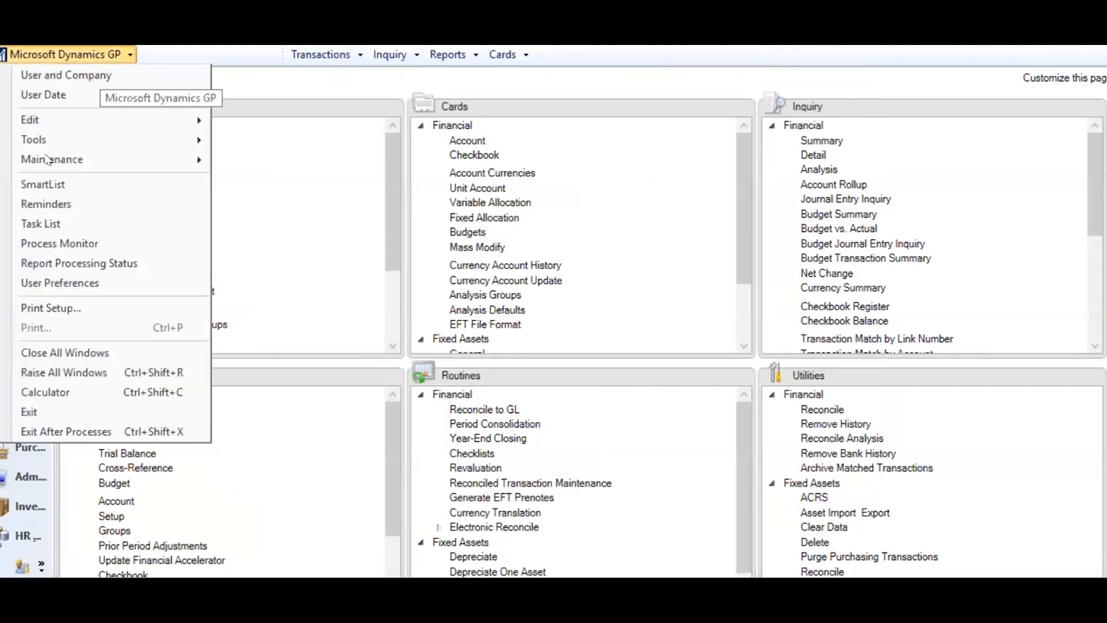
pyautogui.click(47, 186)
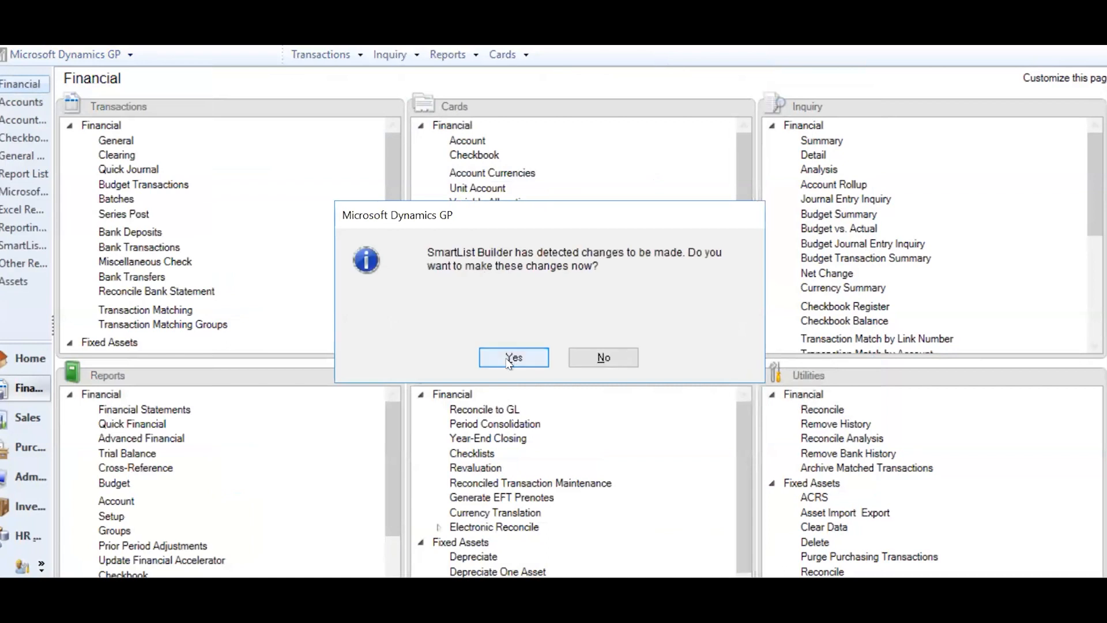
pyautogui.click(509, 359)
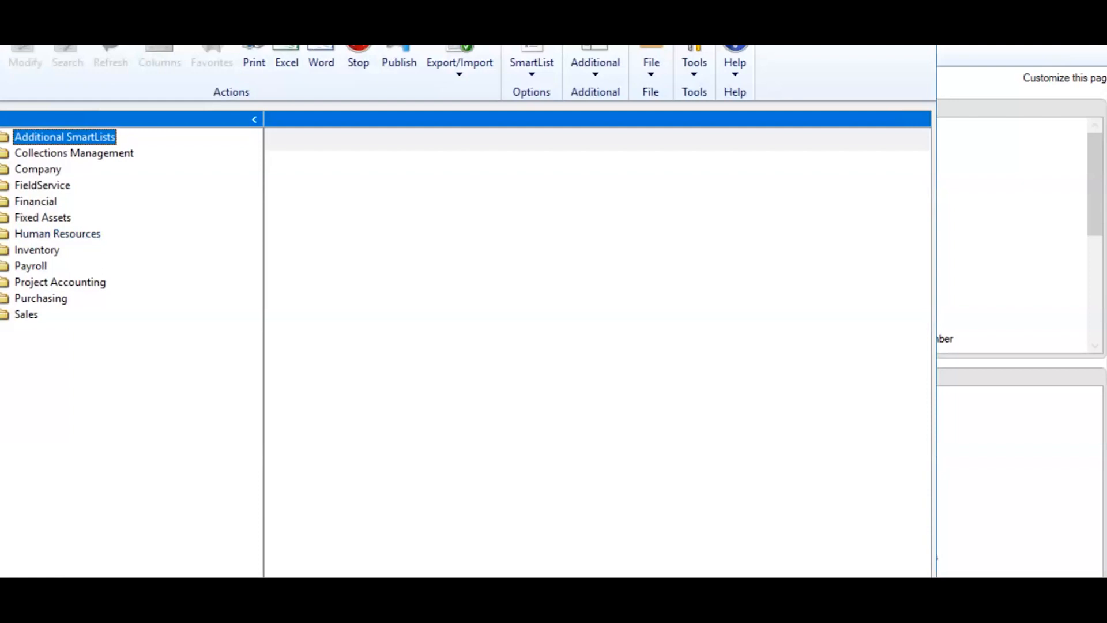
pyautogui.click(2, 201)
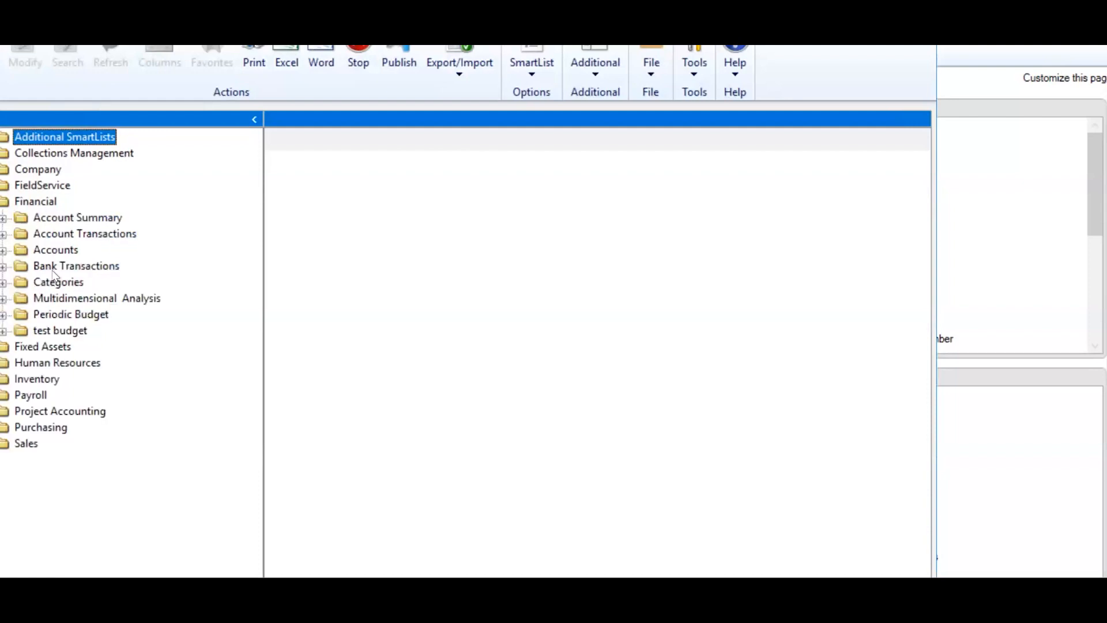
pyautogui.click(52, 315)
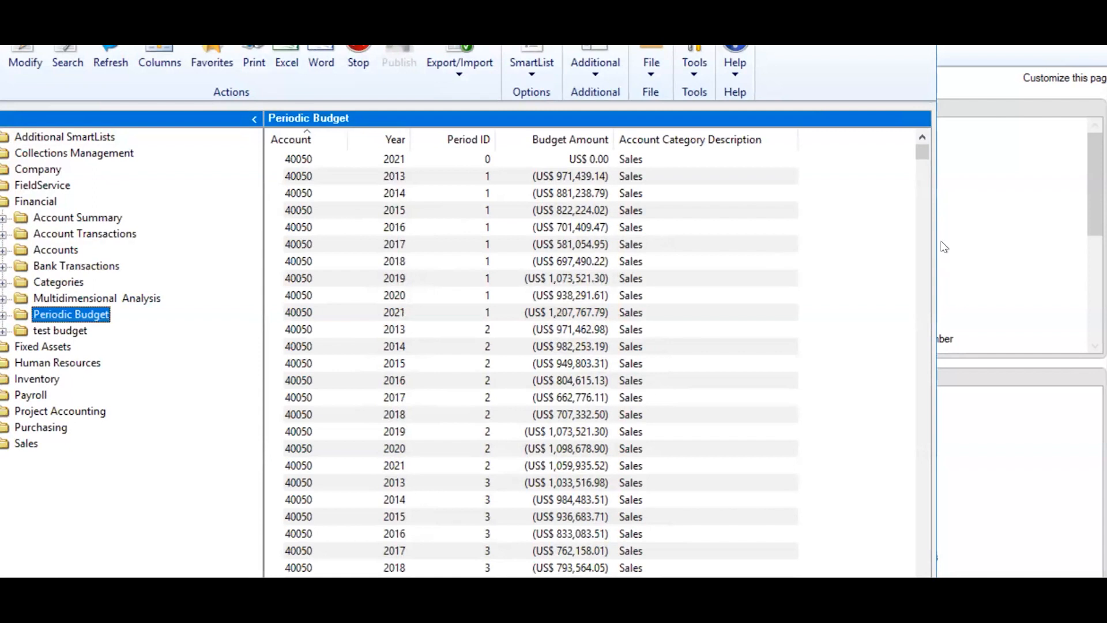
# Step: Review further Periodic Budget rows, close SmartList and open SmartList Builder
pyautogui.click(923, 192)
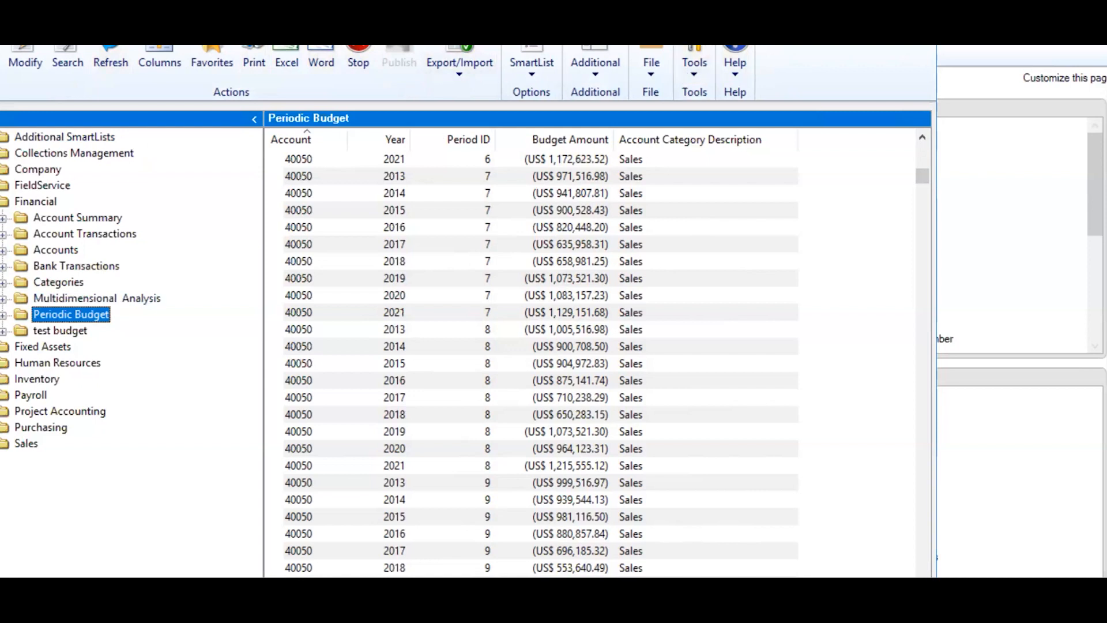
pyautogui.hotkey('alt', 'F4')
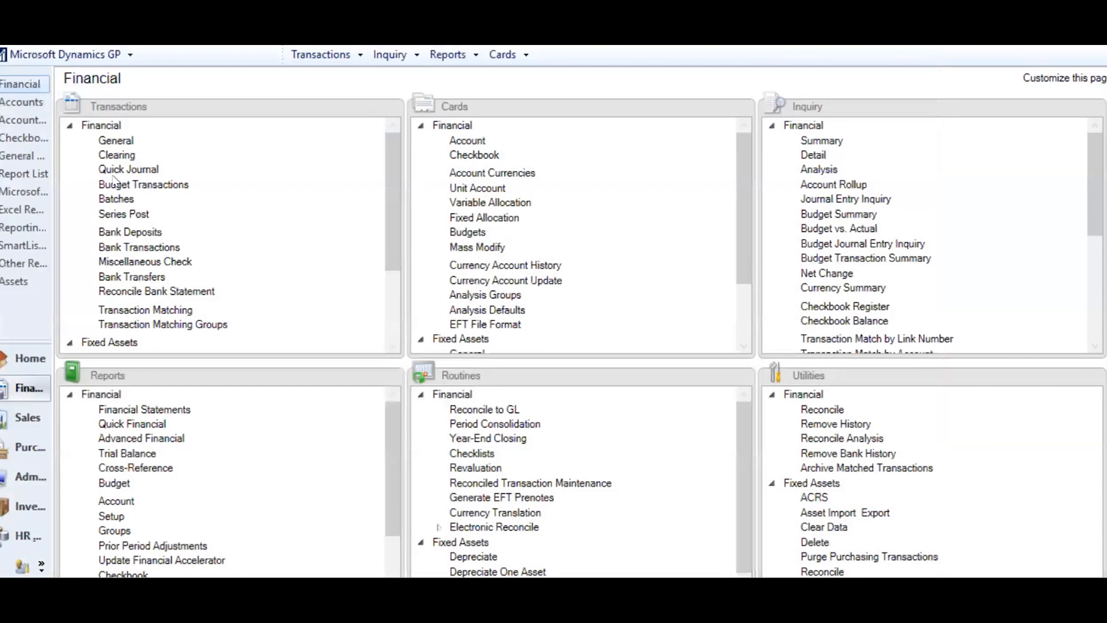
pyautogui.click(68, 57)
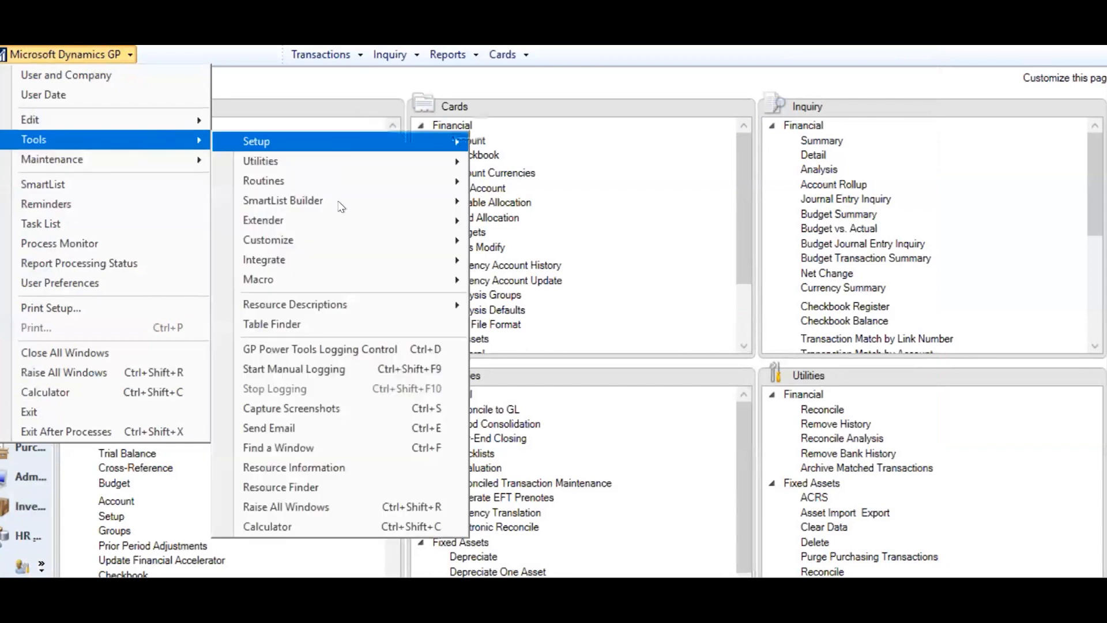
pyautogui.moveTo(341, 207)
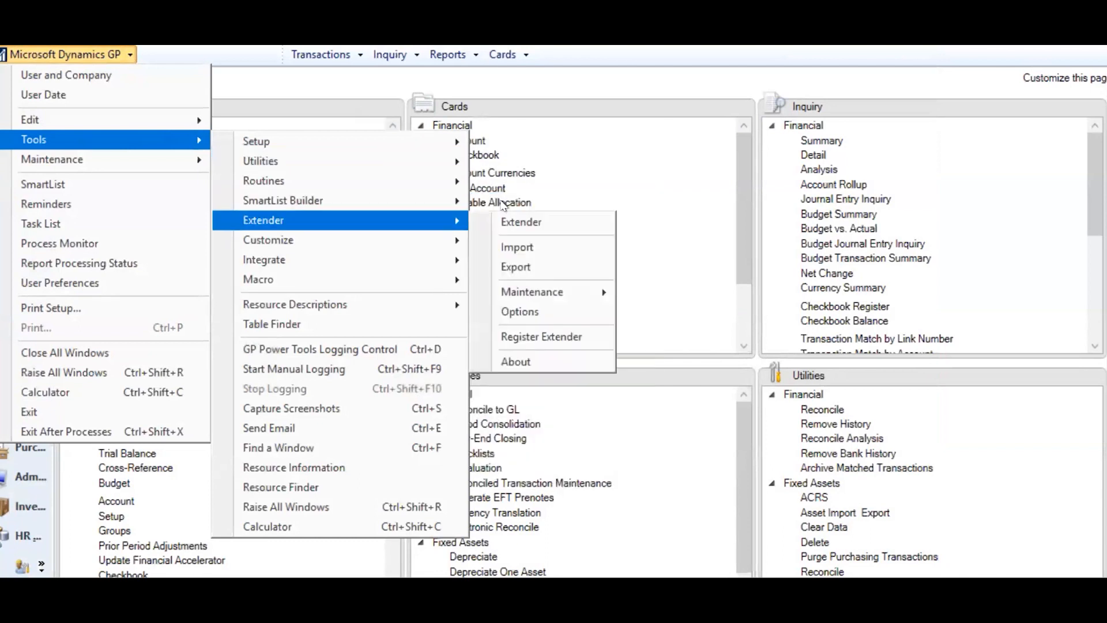
pyautogui.moveTo(456, 199)
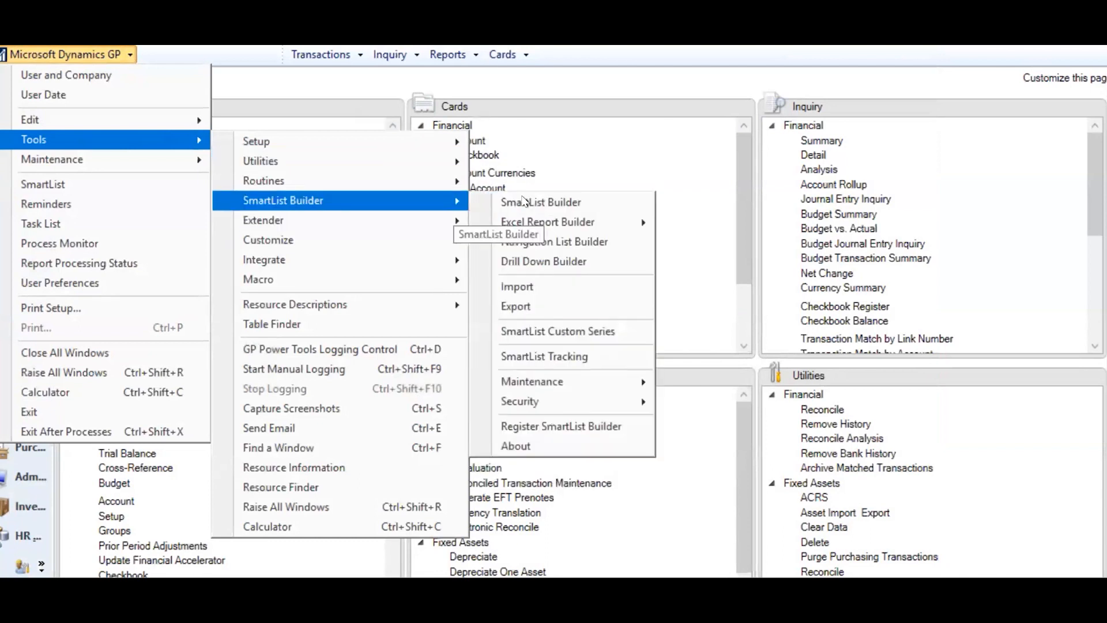
pyautogui.click(521, 200)
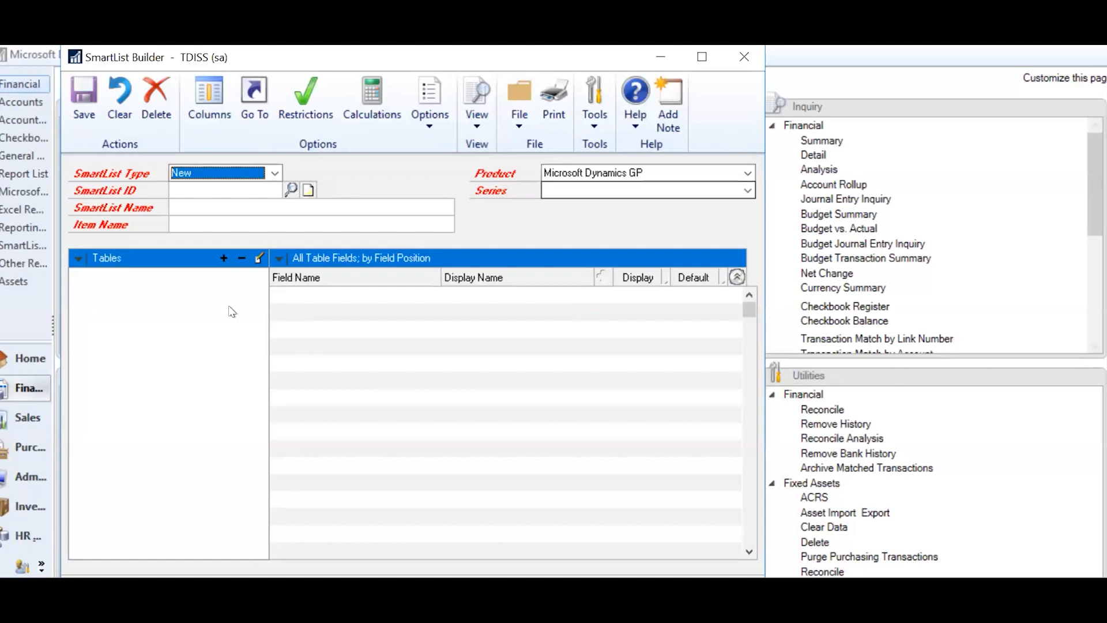
# Step: Look up the existing SmartLists and load WEBINAR REPORT for editing
pyautogui.click(291, 191)
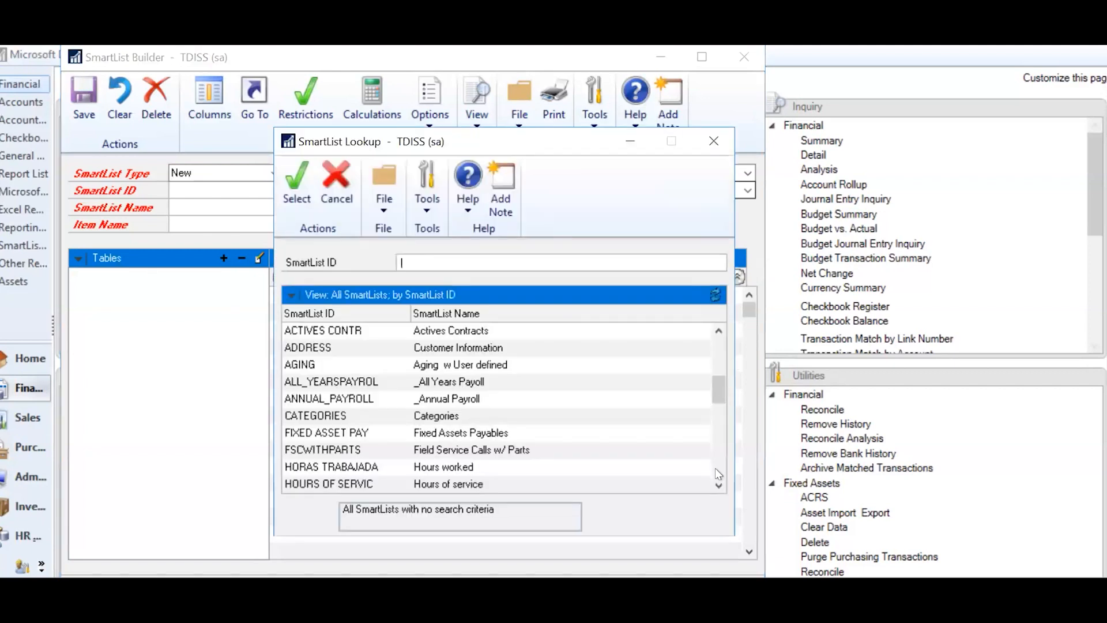
pyautogui.click(718, 470)
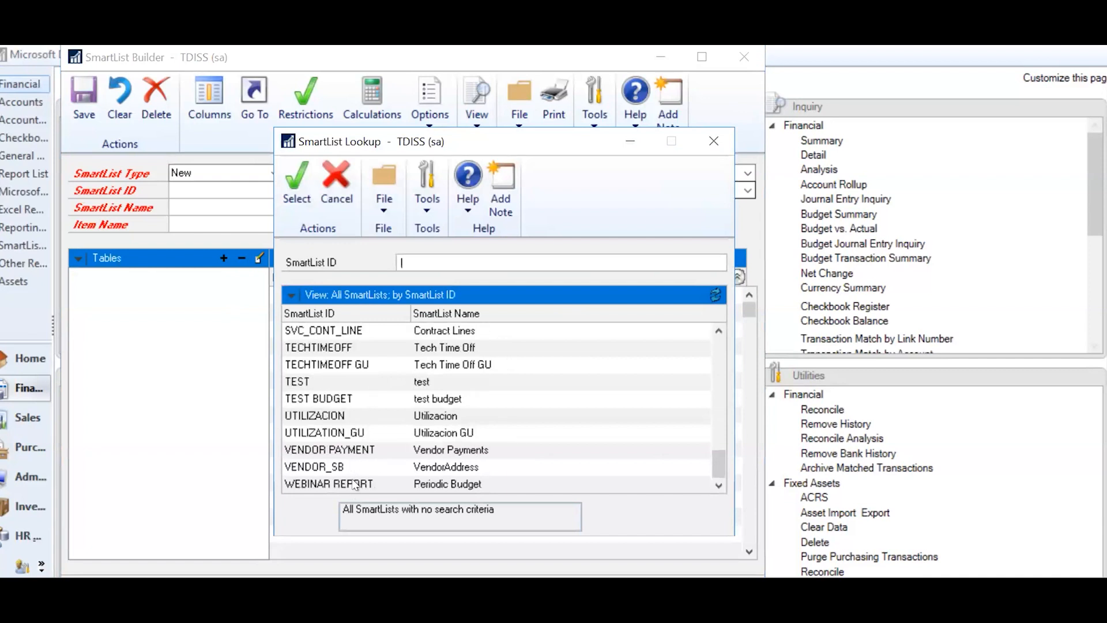
pyautogui.click(355, 484)
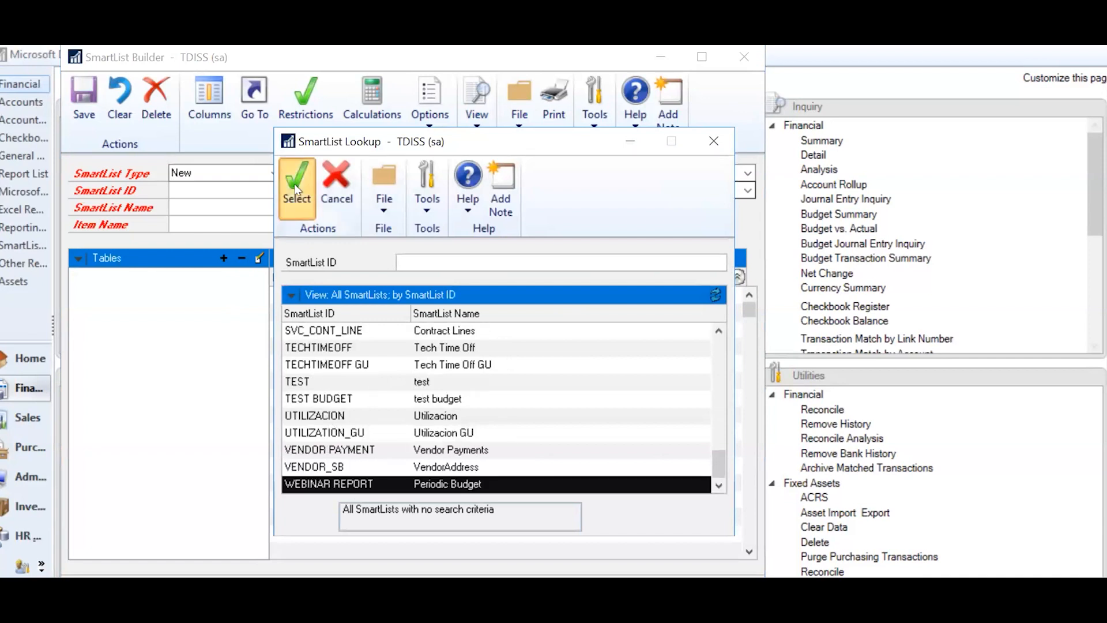
pyautogui.click(294, 183)
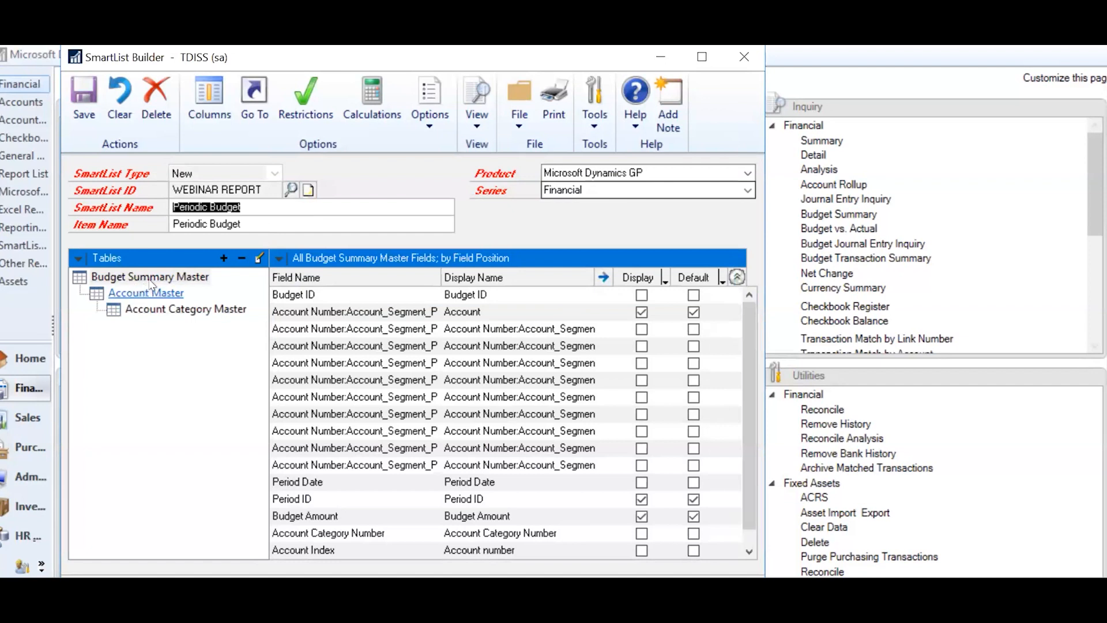
# Step: In Budget Summary Master, set the third account segment's display name to Account and the first segment's to Account 1
pyautogui.click(161, 279)
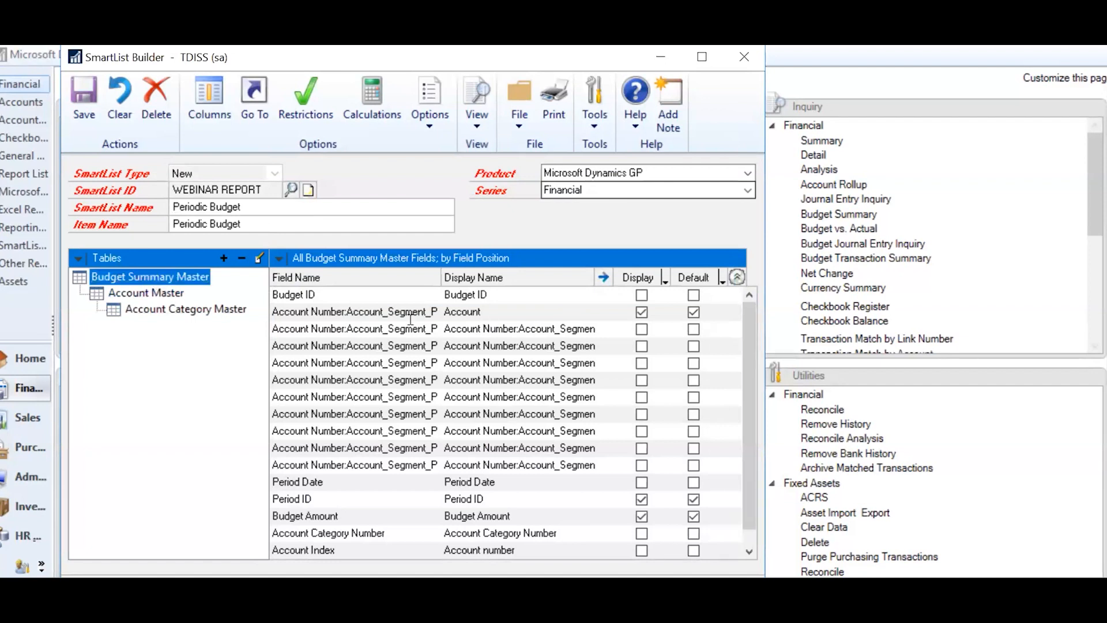
pyautogui.click(575, 345)
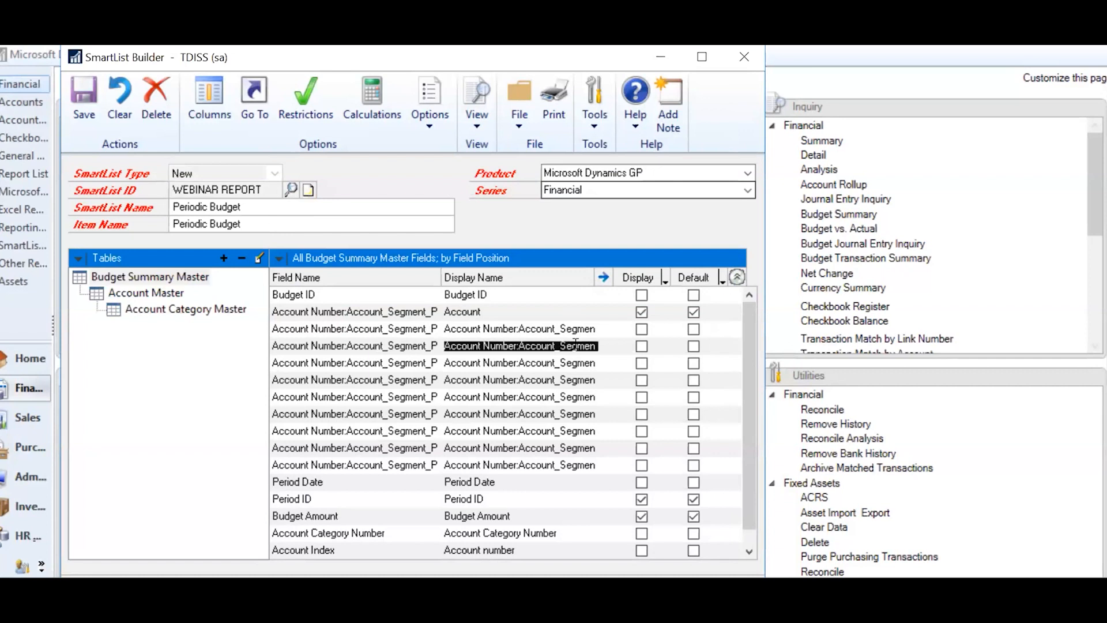
pyautogui.write('Account')
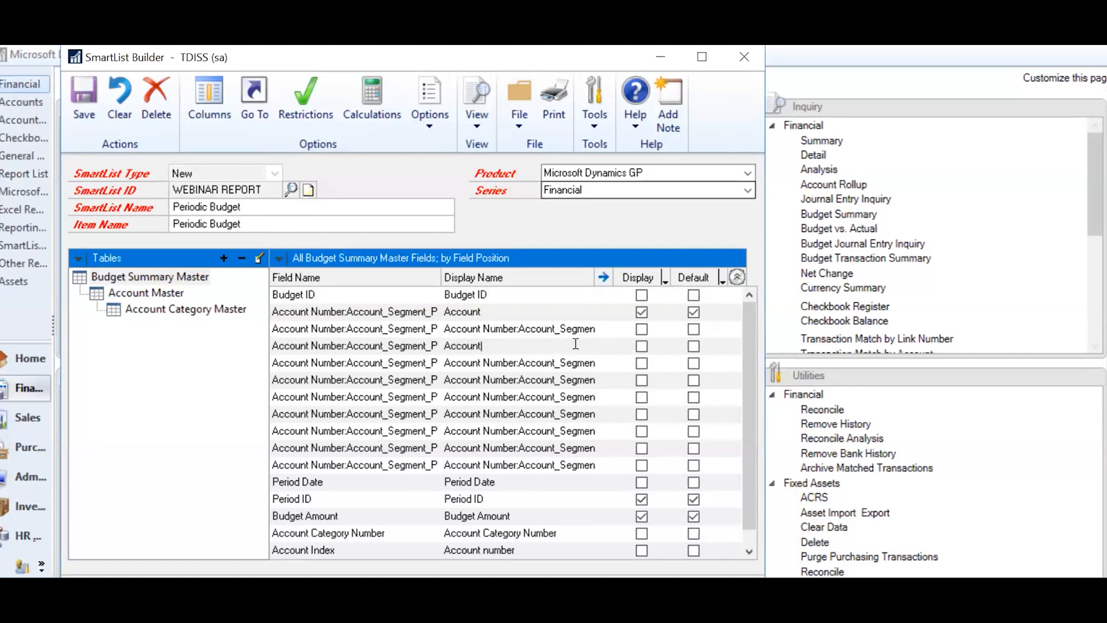
pyautogui.click(520, 310)
pyautogui.write('1')
pyautogui.press('BackSpace')
pyautogui.write('Account 1')
# Step: Enable Display and Default for the third account segment, Account, and clear both for Account 1
pyautogui.click(574, 343)
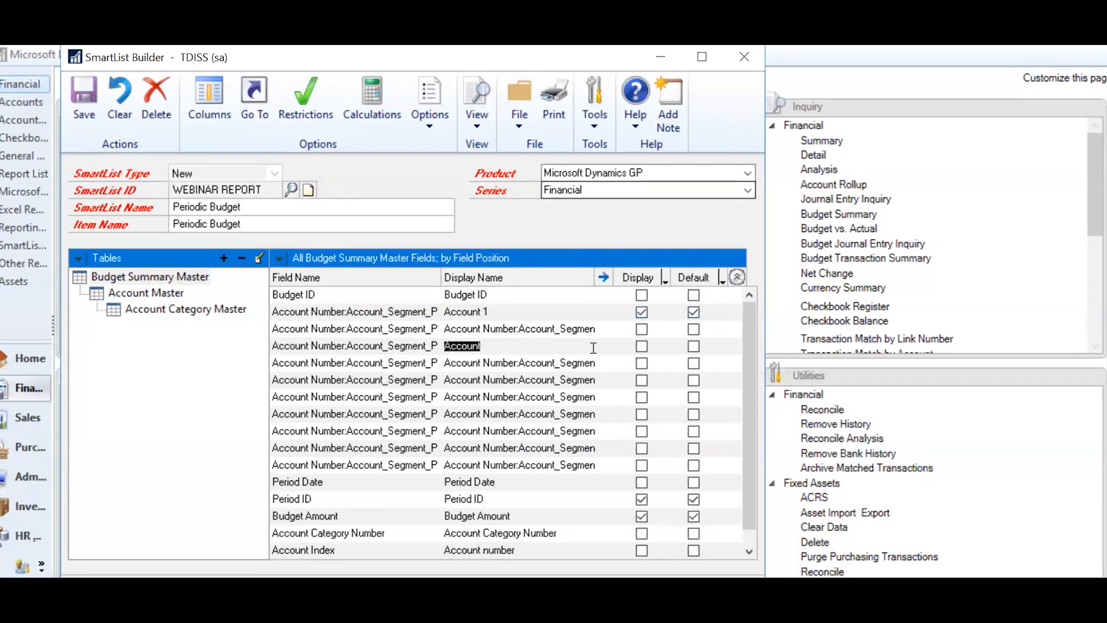
pyautogui.click(642, 347)
pyautogui.click(694, 347)
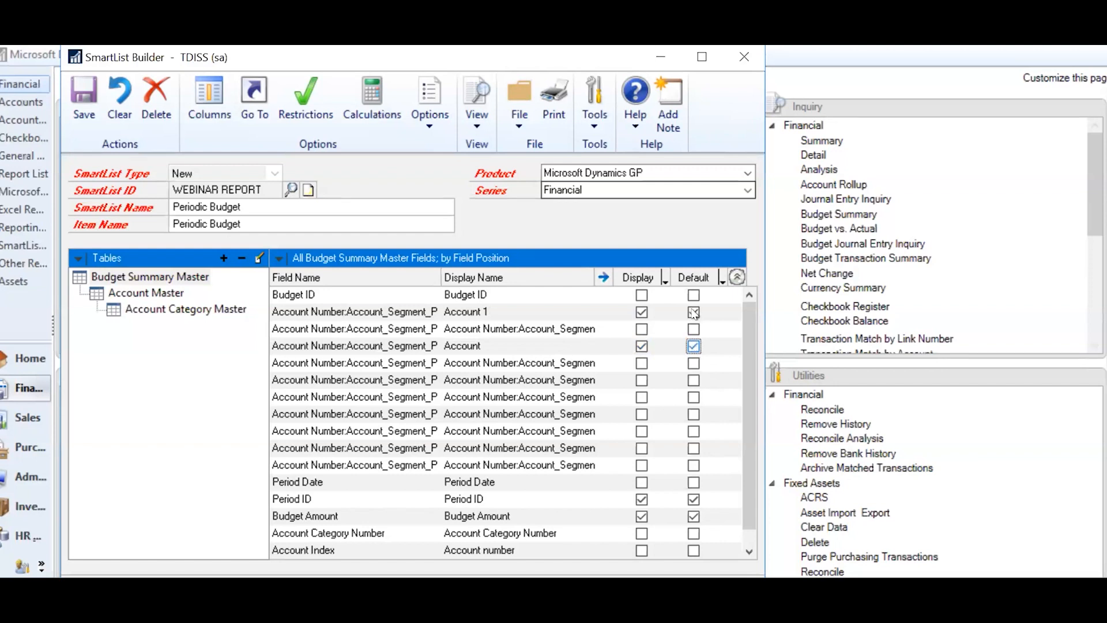
pyautogui.click(694, 312)
pyautogui.click(640, 312)
pyautogui.click(640, 313)
pyautogui.click(640, 312)
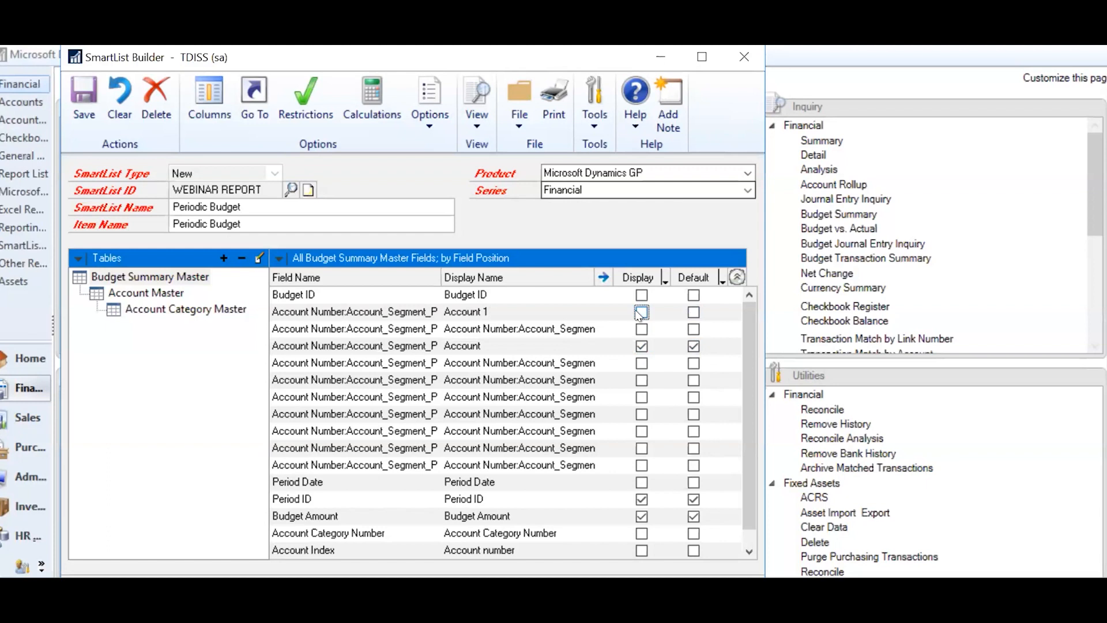
# Step: Set the Account field's summary method to Group By in the Summary options and save them
pyautogui.click(431, 106)
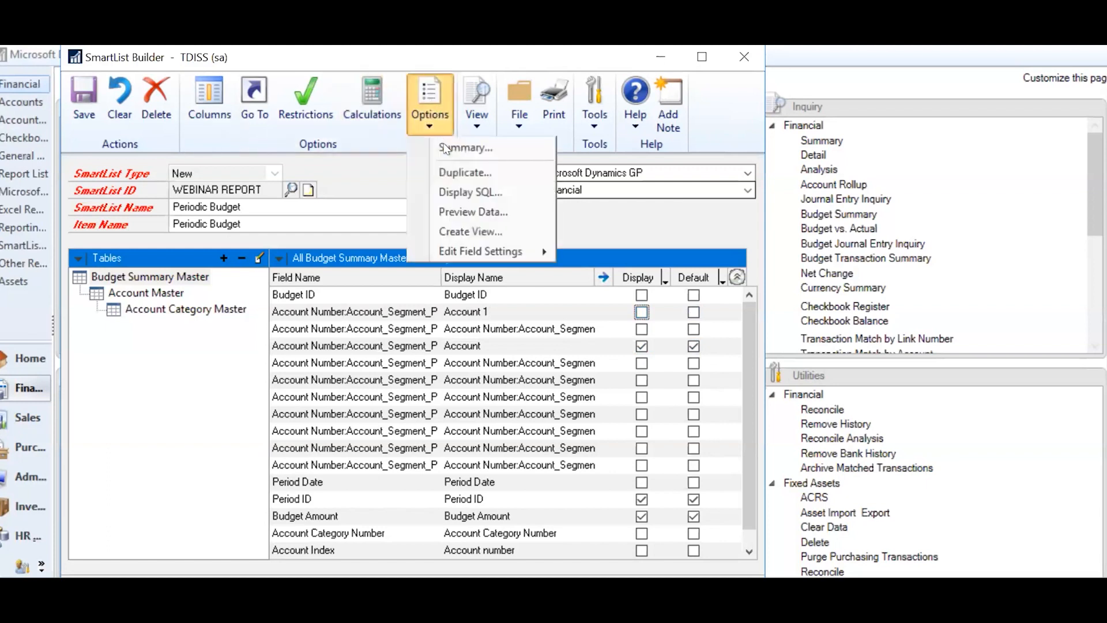
pyautogui.click(446, 148)
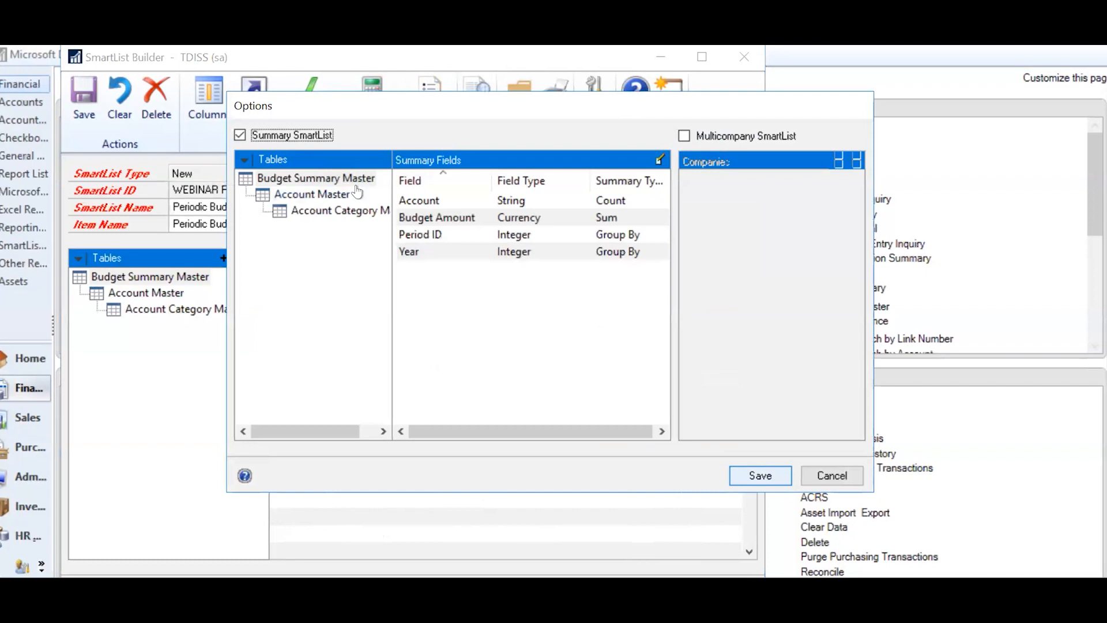
pyautogui.click(419, 202)
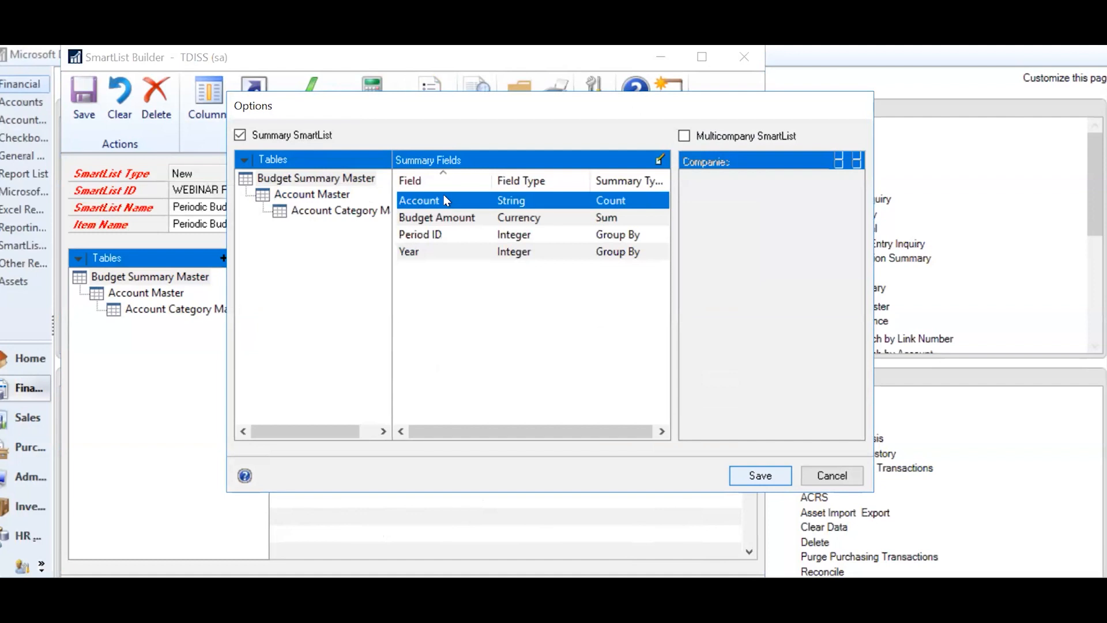
pyautogui.doubleClick(444, 200)
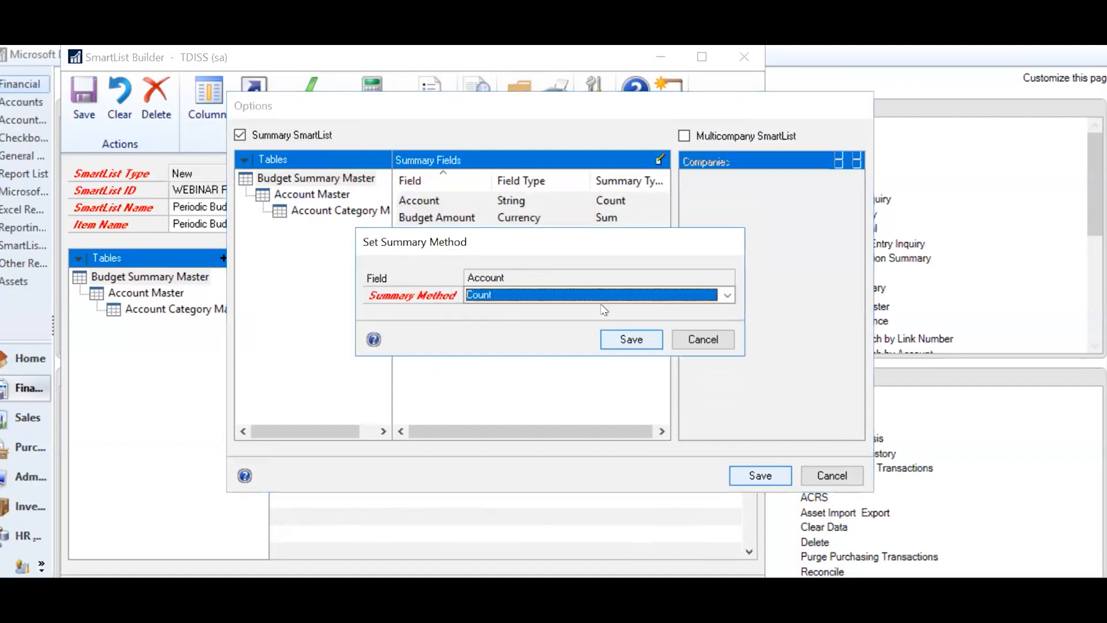
pyautogui.click(611, 297)
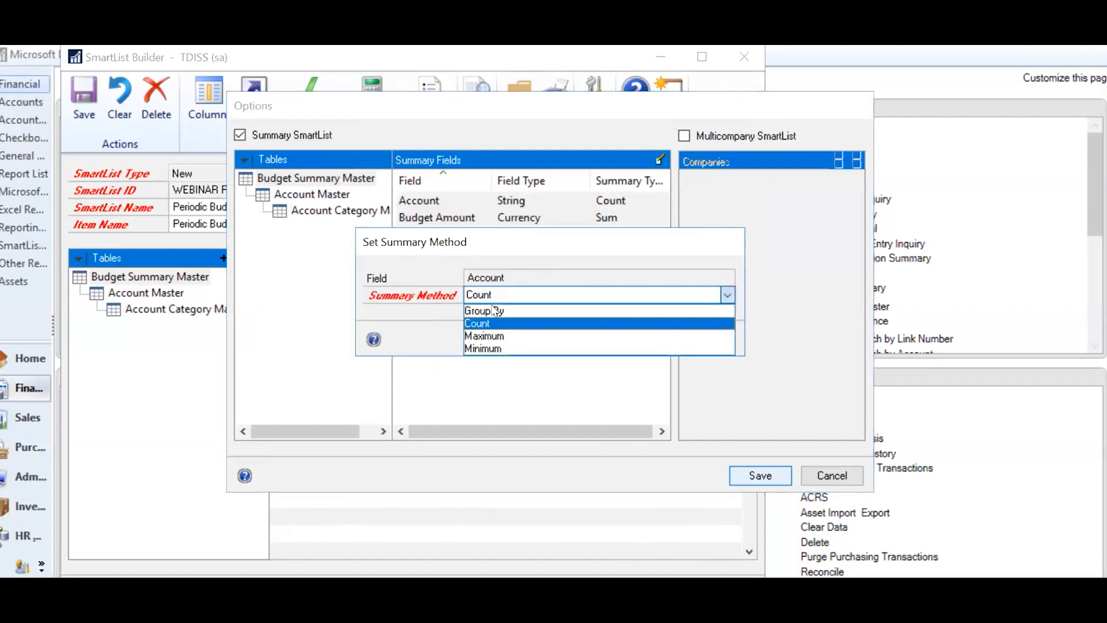
pyautogui.click(522, 311)
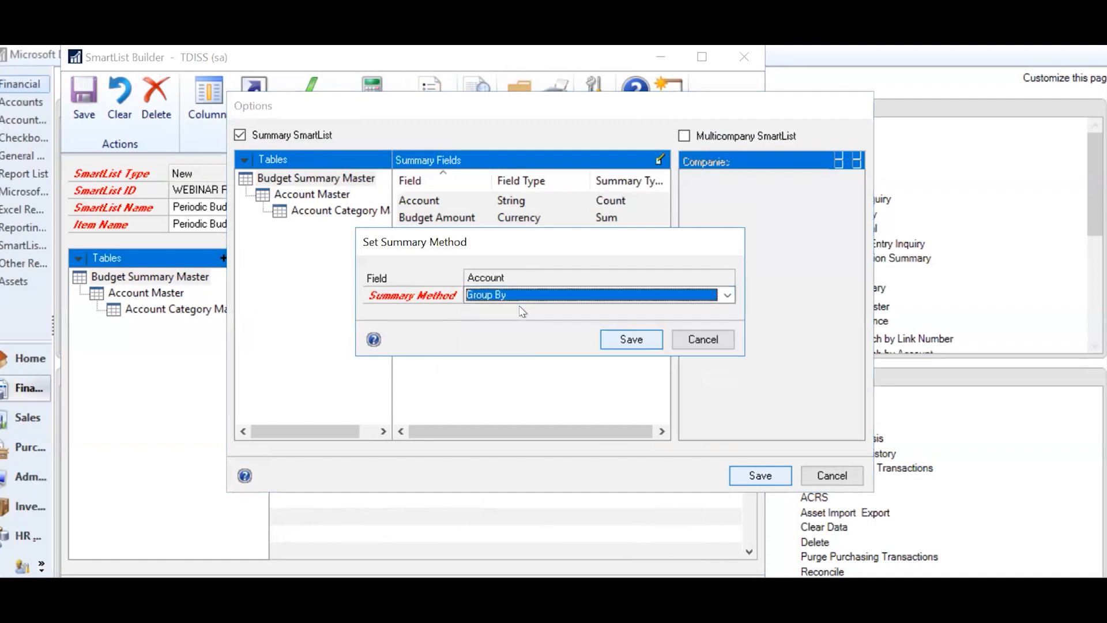
pyautogui.click(620, 340)
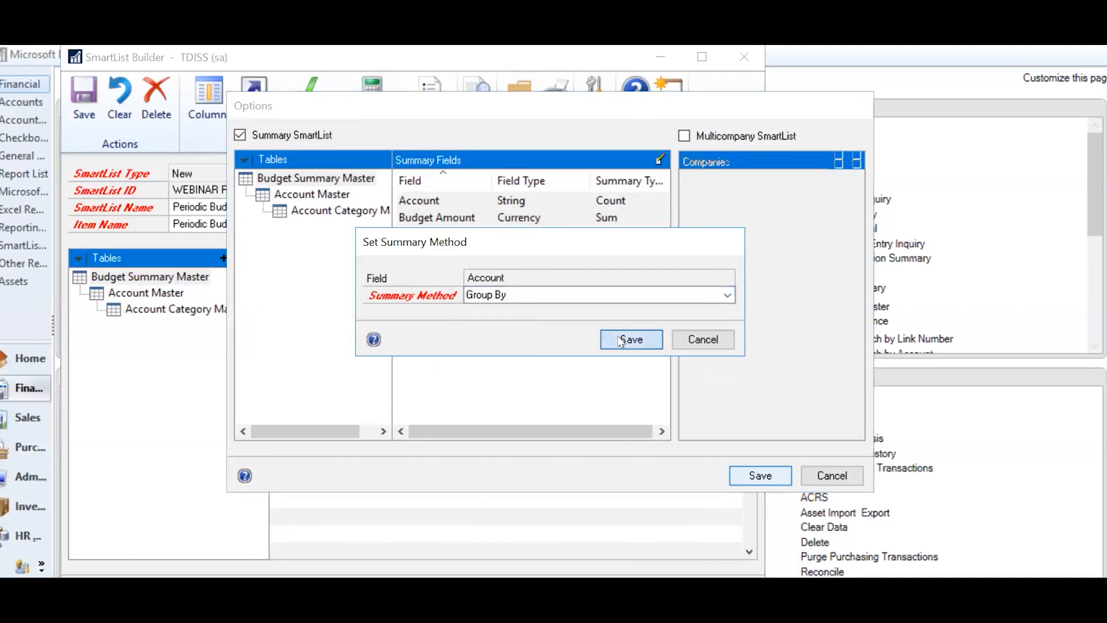
pyautogui.click(745, 476)
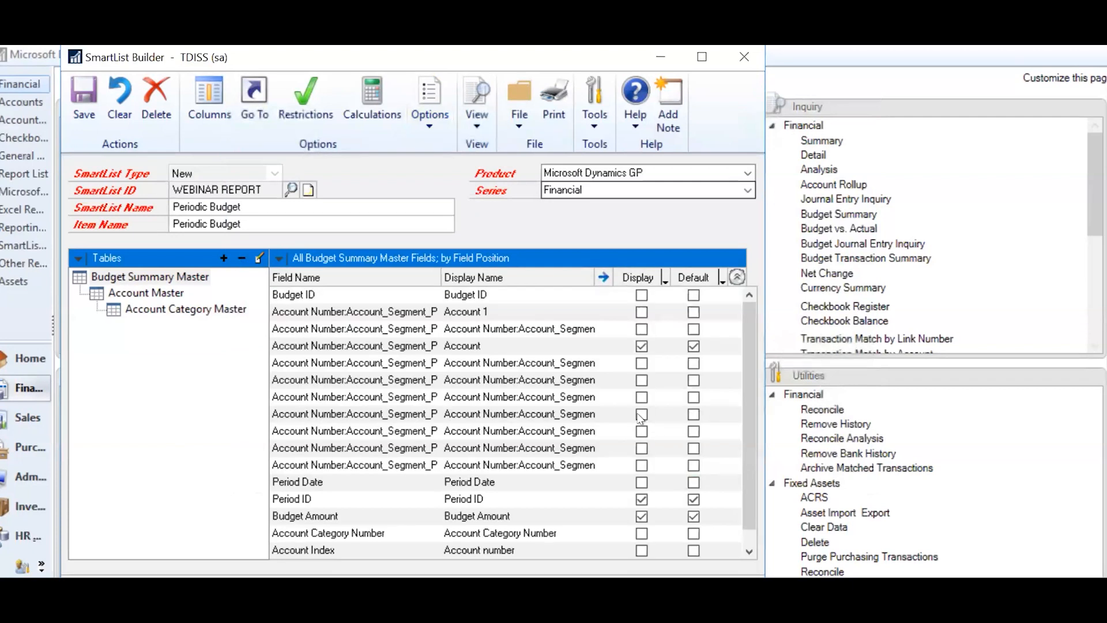
# Step: Save WEBINAR REPORT, minimize the builder, open SmartList accepting the detected changes, and display Periodic Budget from the Financial folder
pyautogui.click(80, 87)
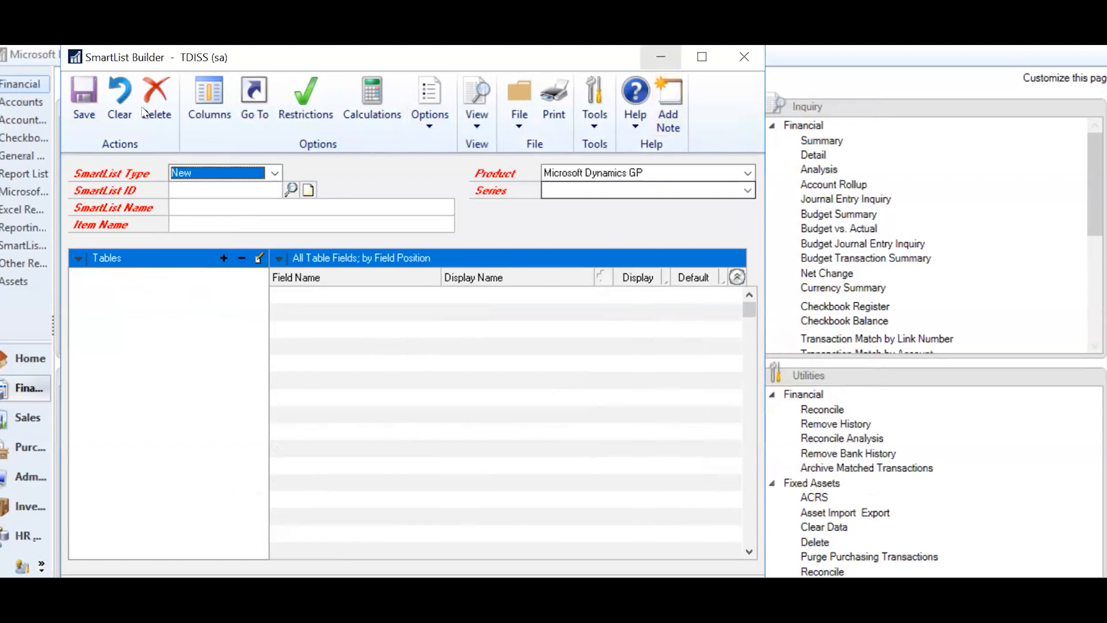
pyautogui.click(662, 58)
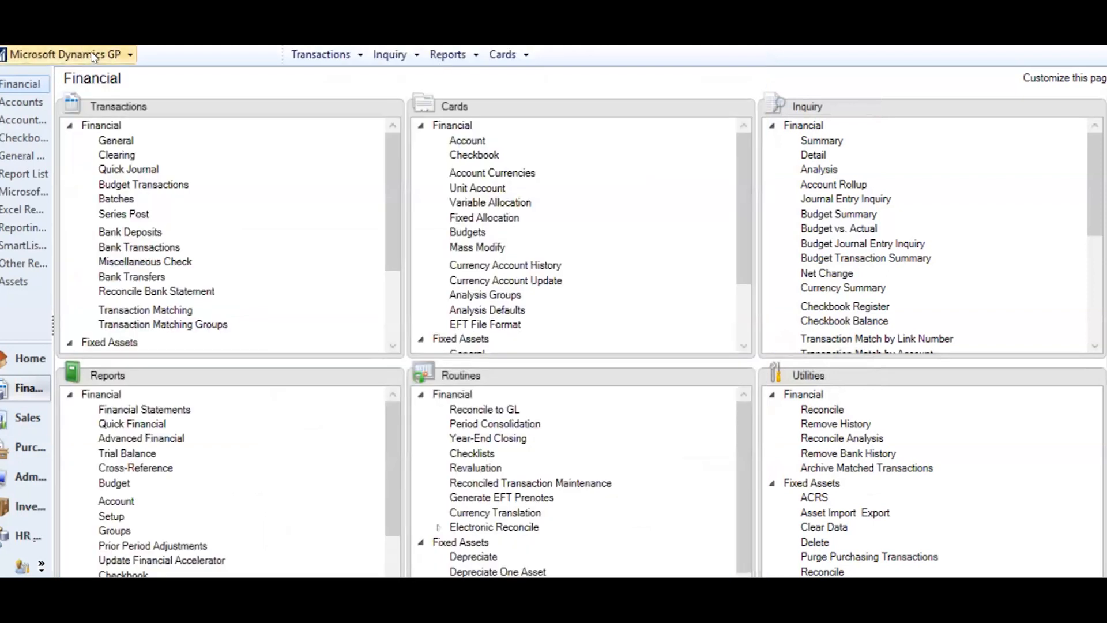
pyautogui.click(94, 56)
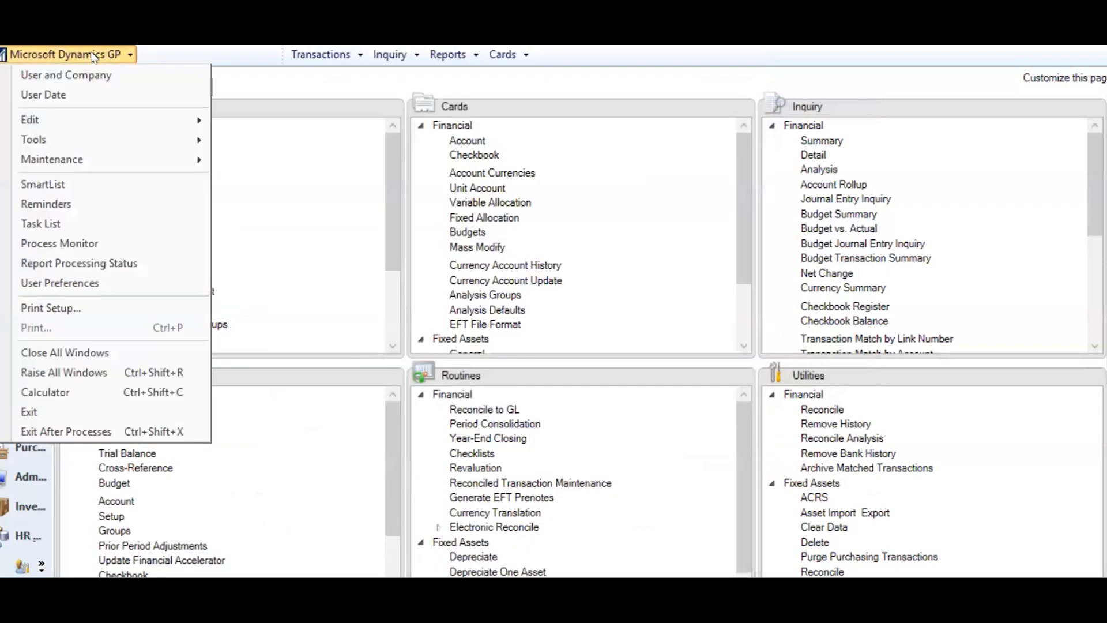
pyautogui.click(39, 185)
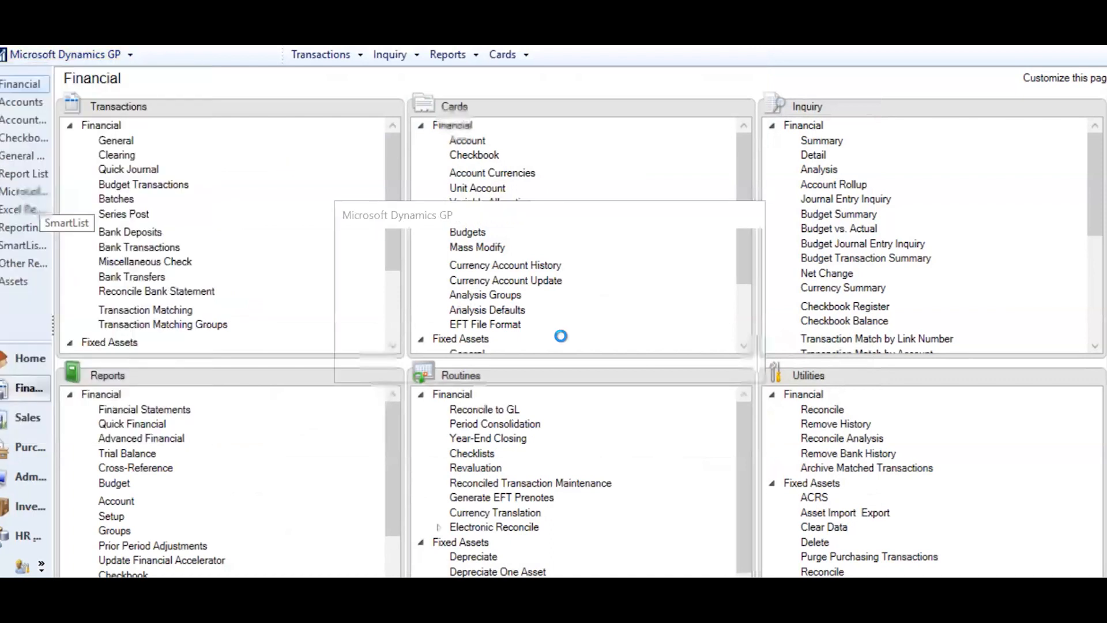
pyautogui.click(514, 357)
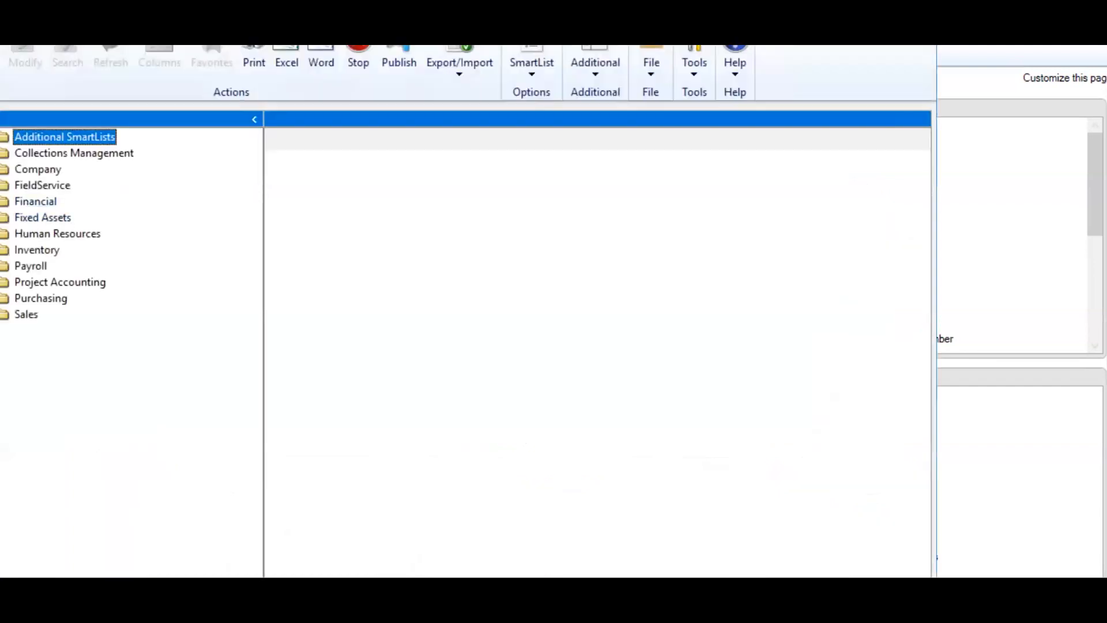
pyautogui.click(2, 201)
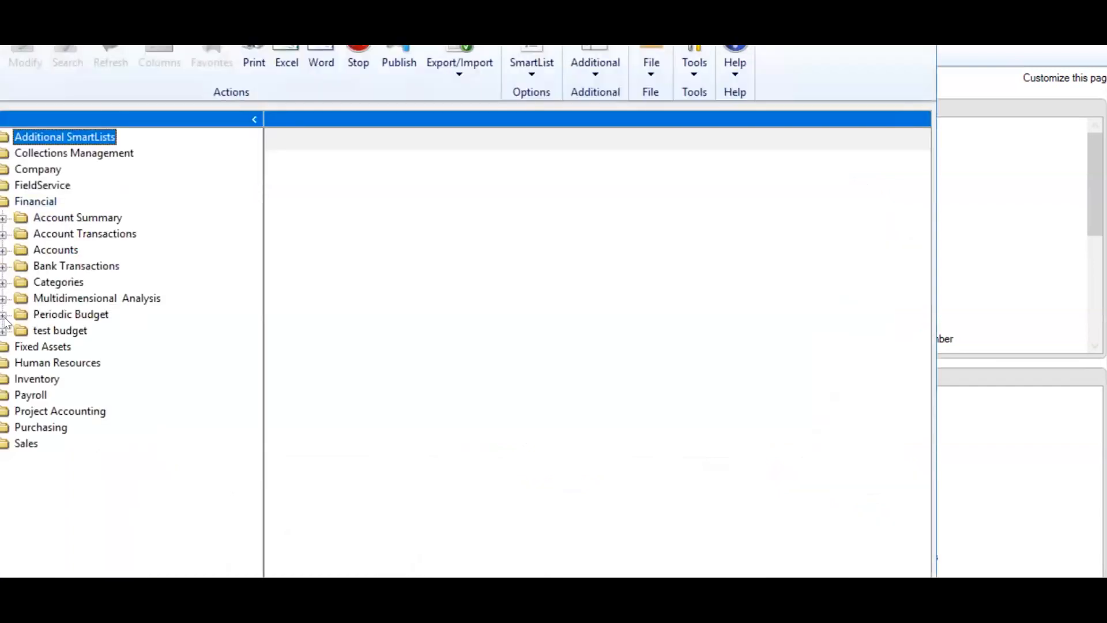
pyautogui.click(41, 314)
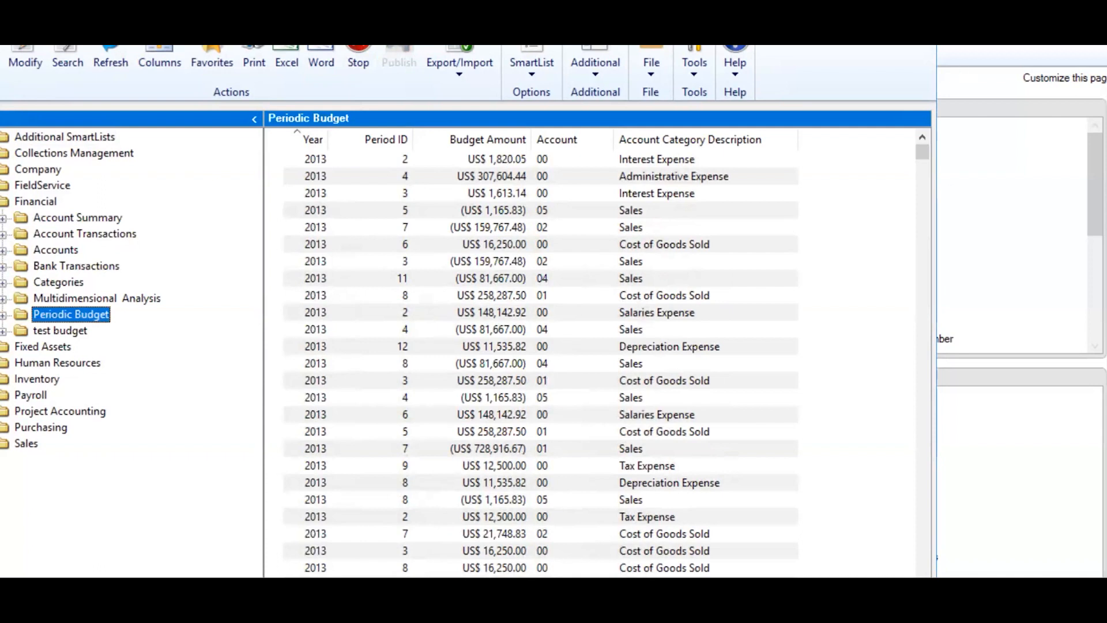
# Step: Switch back to the main Microsoft Dynamics GP window, reopen SmartList Builder and load the WEBINAR REPORT SmartList
pyautogui.hotkey('alt', 'Tab')
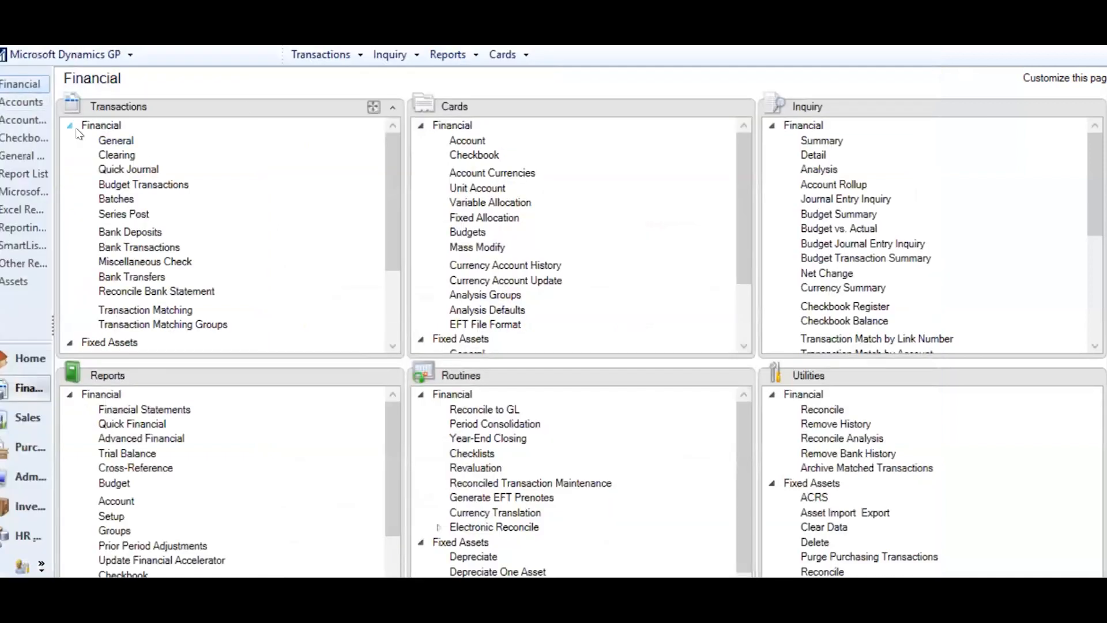
pyautogui.click(112, 59)
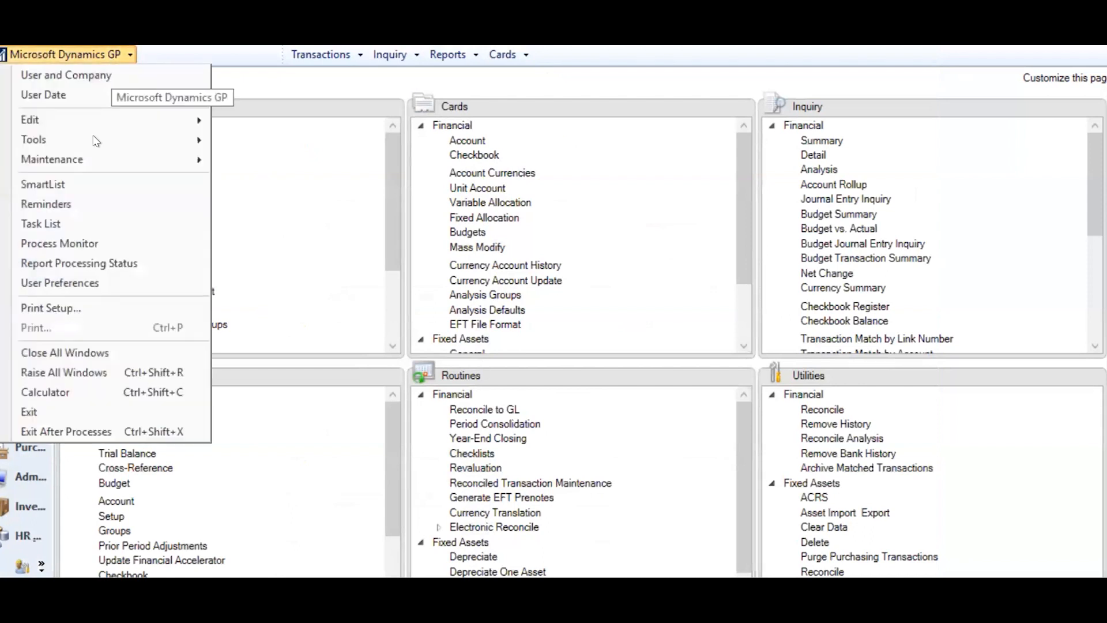
pyautogui.moveTo(95, 145)
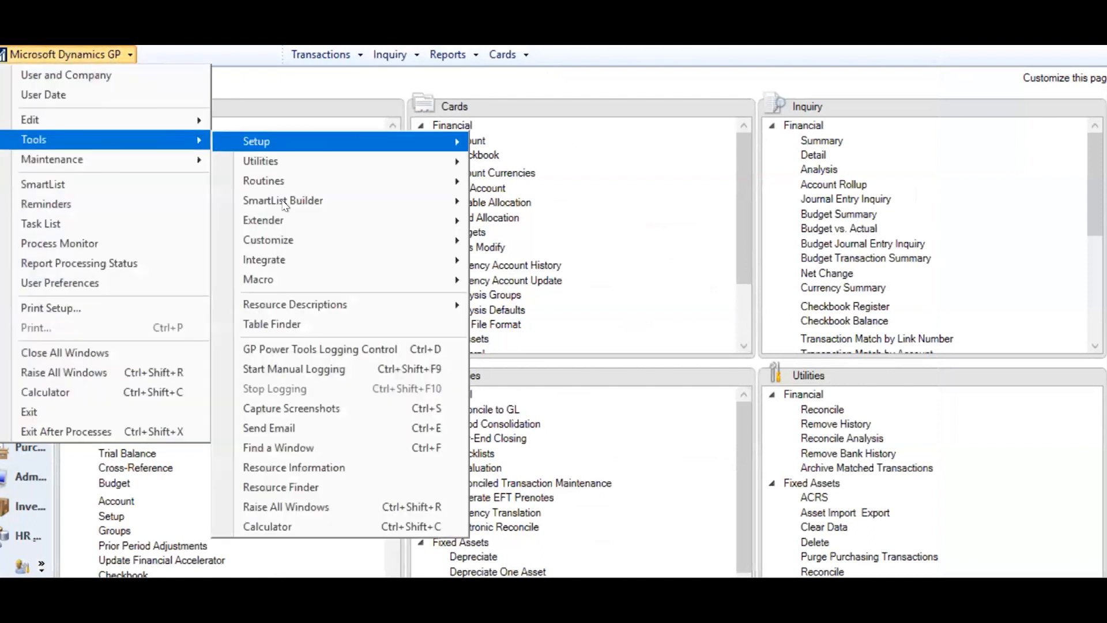
pyautogui.moveTo(285, 203)
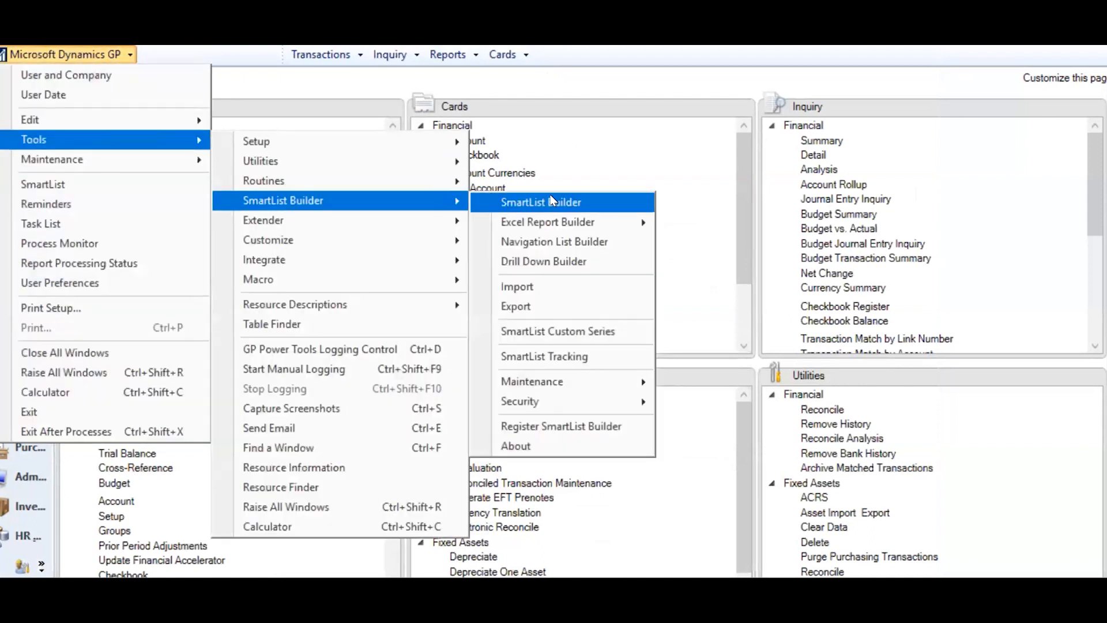
pyautogui.click(552, 201)
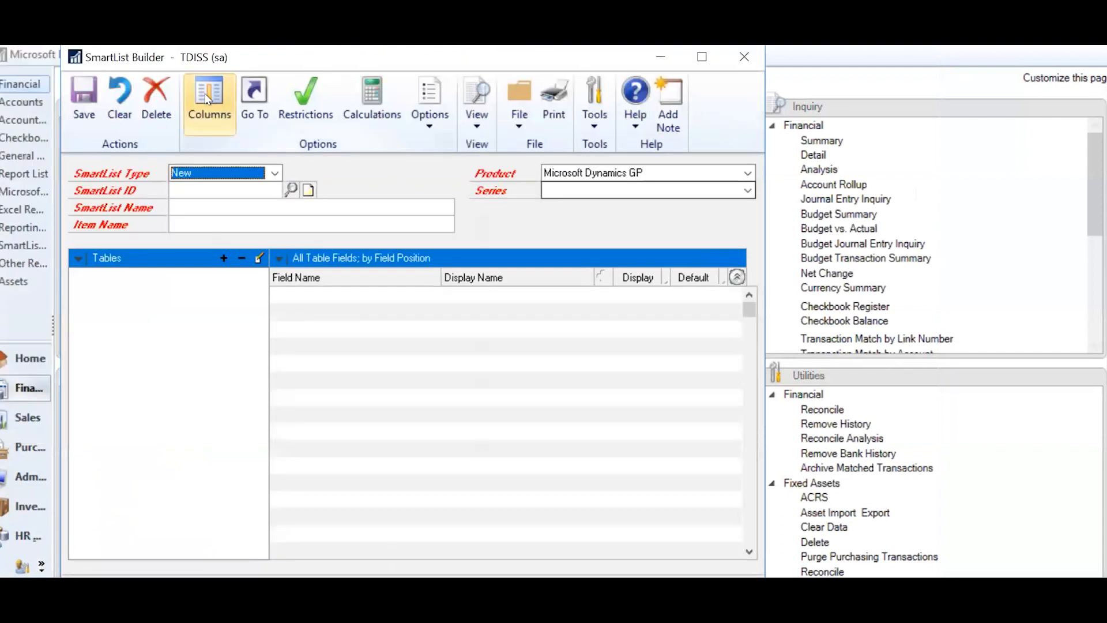
pyautogui.click(292, 190)
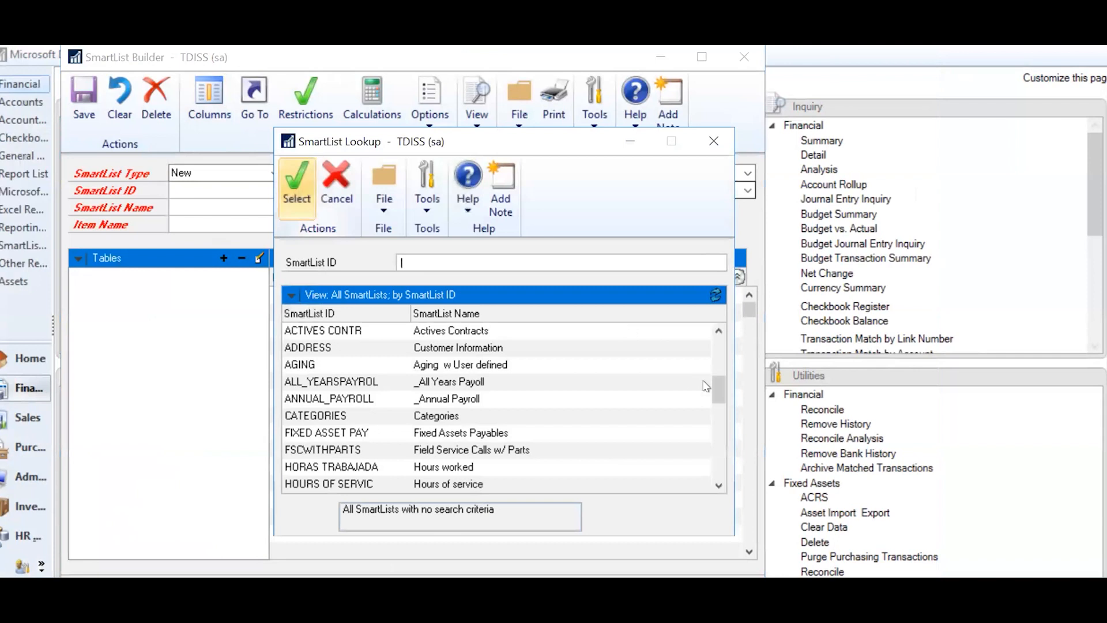
pyautogui.moveTo(720, 383); pyautogui.dragTo(720, 481)
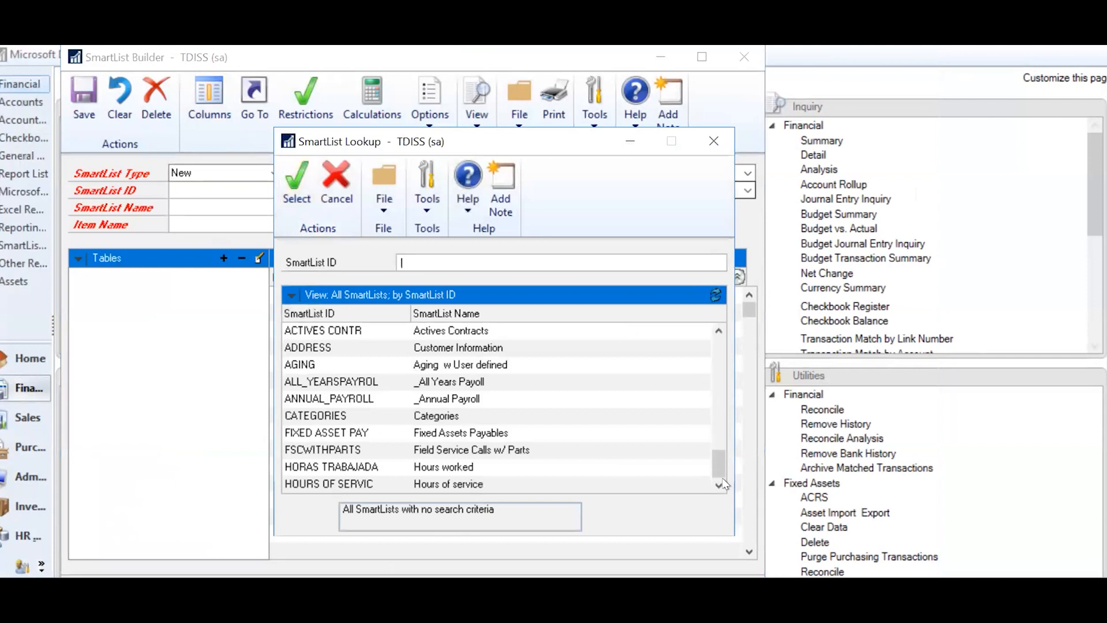
pyautogui.click(314, 484)
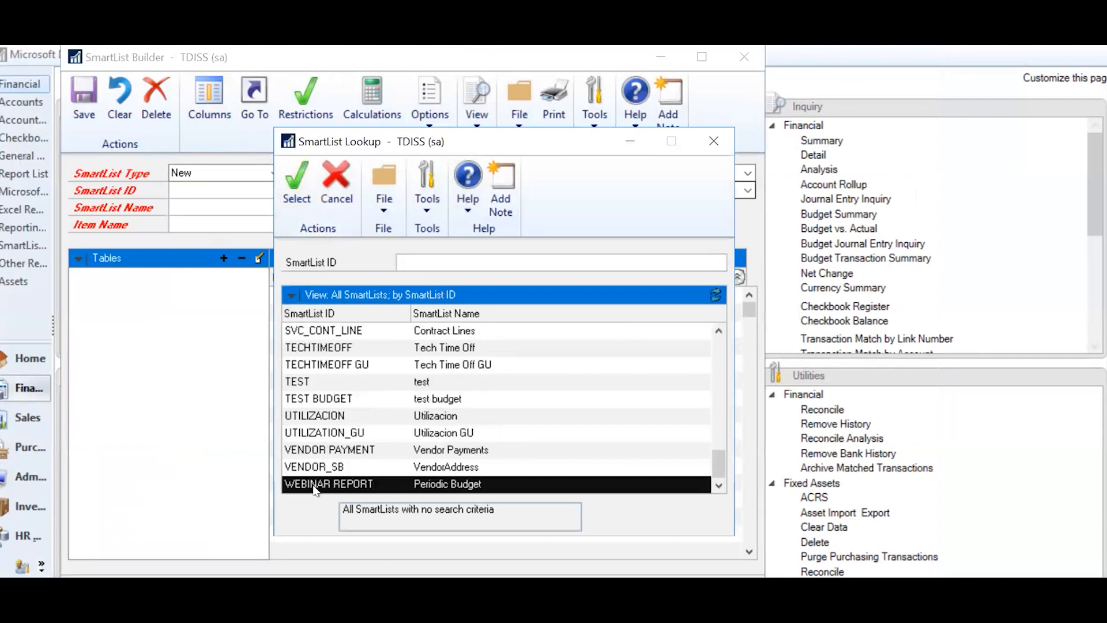
pyautogui.click(293, 186)
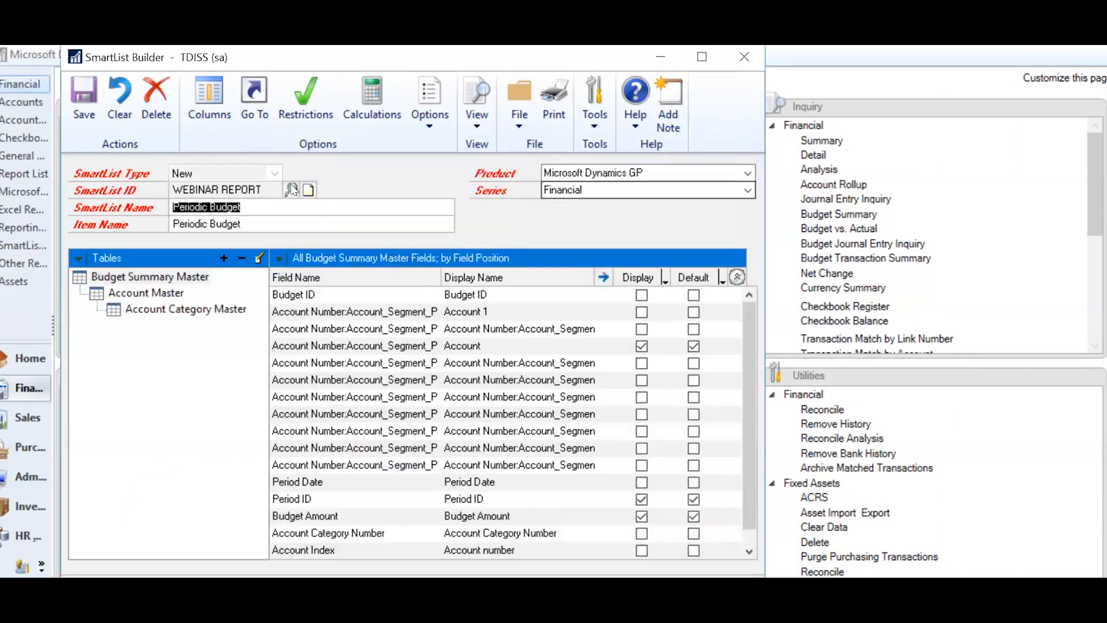
# Step: Check the default column order, then set the Account Category Description field's display name to Category in Account Category Master
pyautogui.click(203, 94)
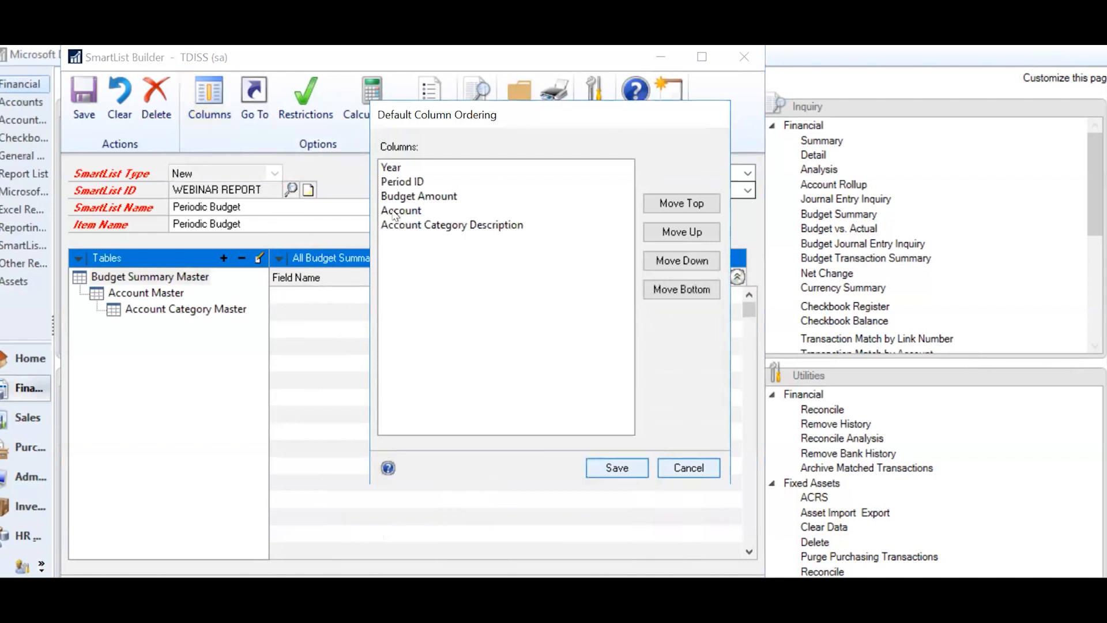
pyautogui.click(681, 468)
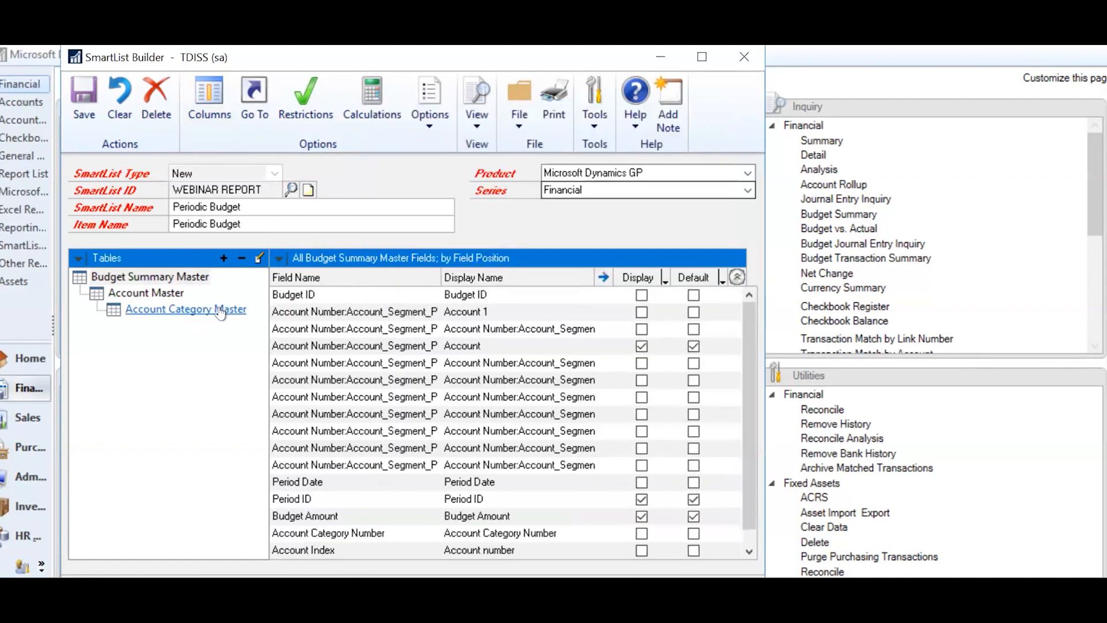
pyautogui.click(221, 312)
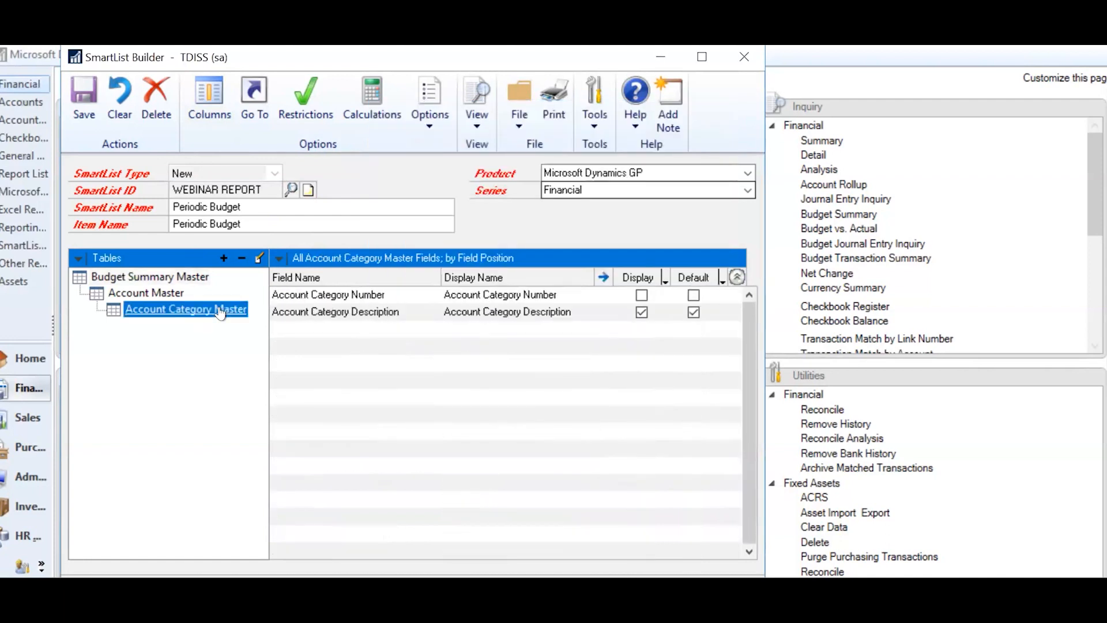
pyautogui.click(578, 311)
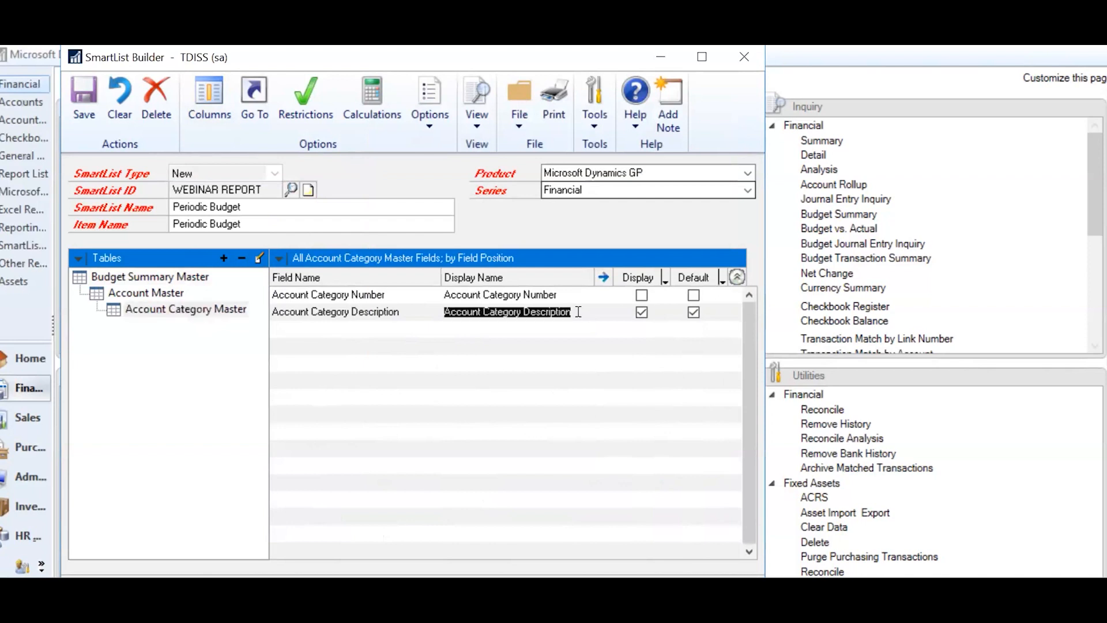
pyautogui.write('Category')
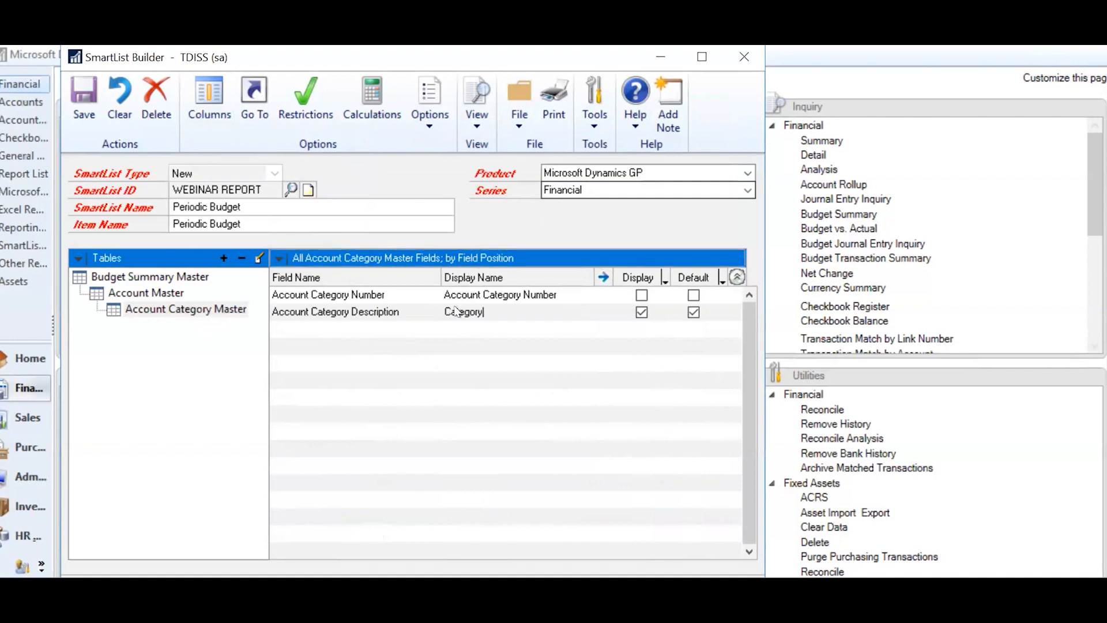
# Step: Reorder the default columns as Account, Category, Year, Period ID, Budget Amount, save the order, and choose Uninstall in the antivirus alert
pyautogui.click(206, 99)
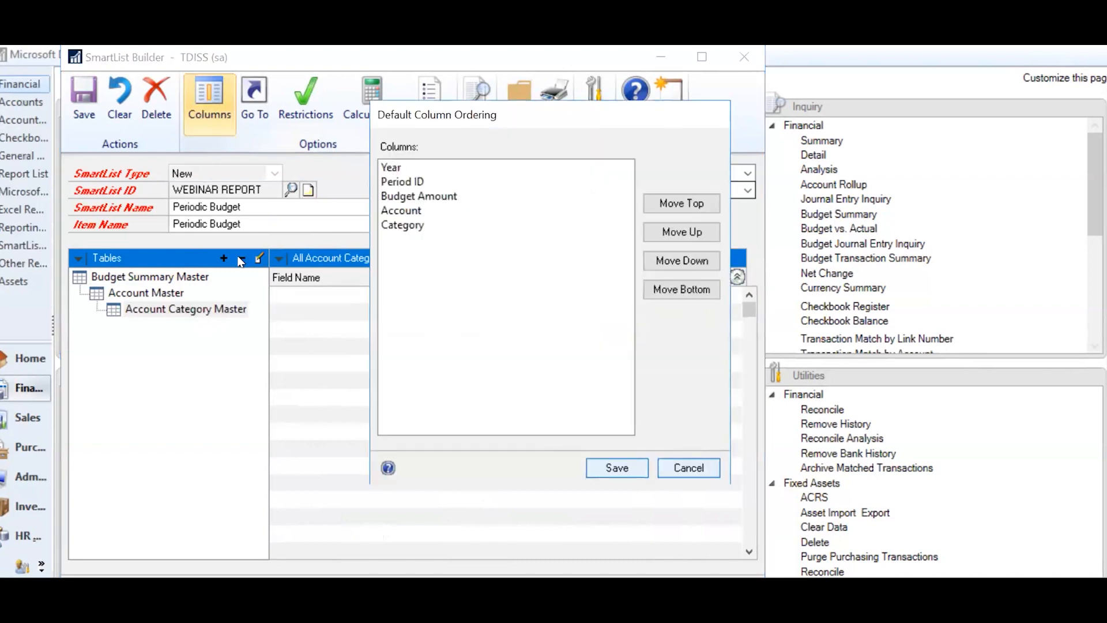
pyautogui.click(402, 226)
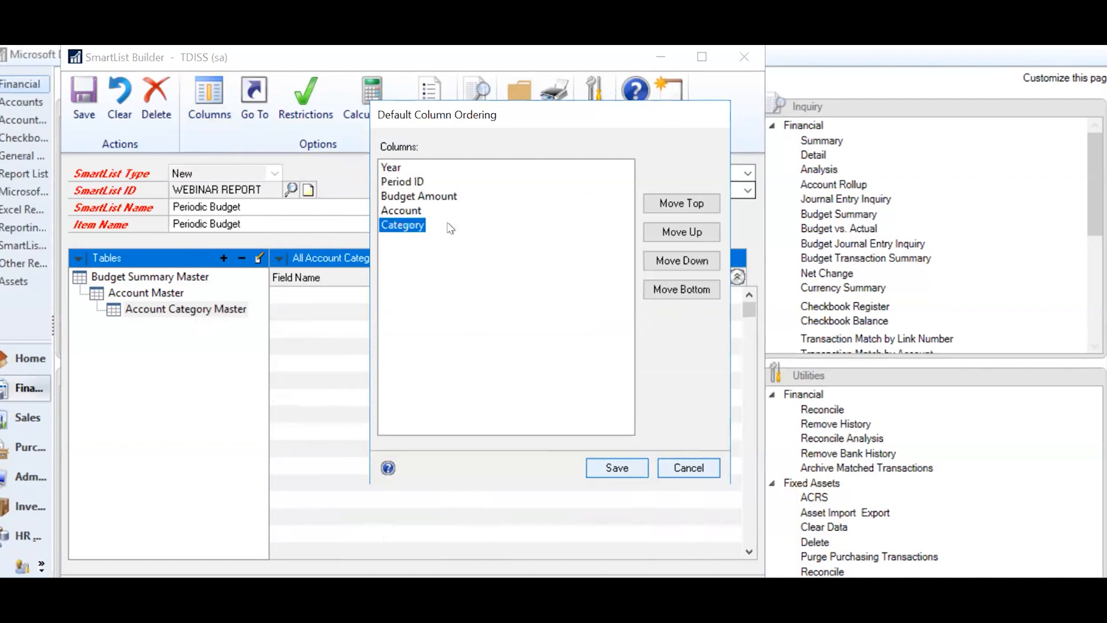
pyautogui.click(704, 205)
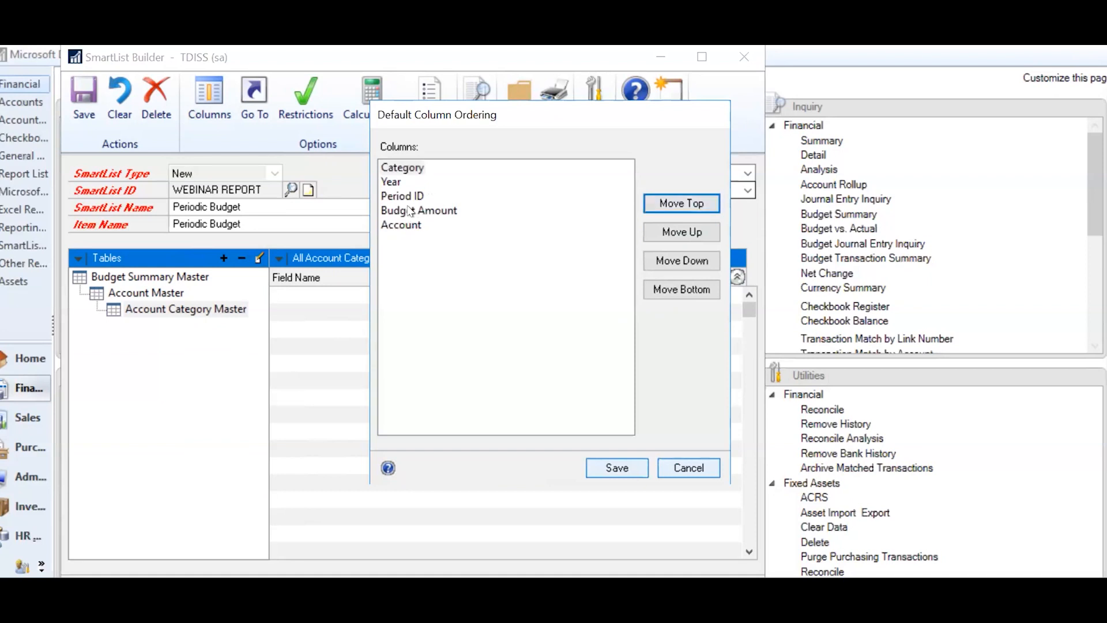
pyautogui.click(402, 224)
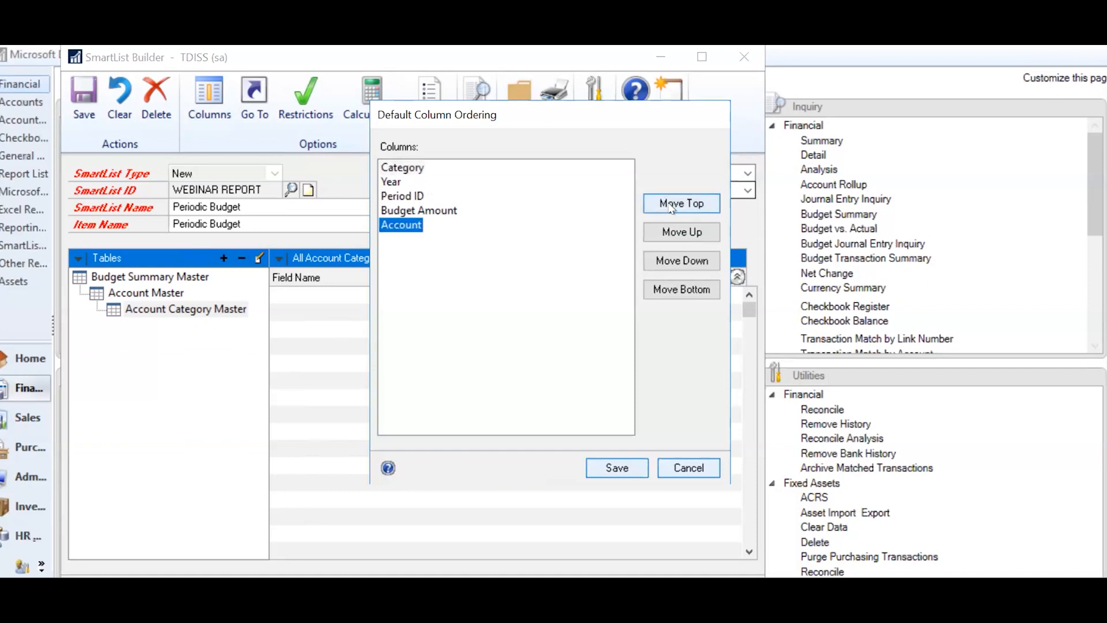
pyautogui.click(671, 206)
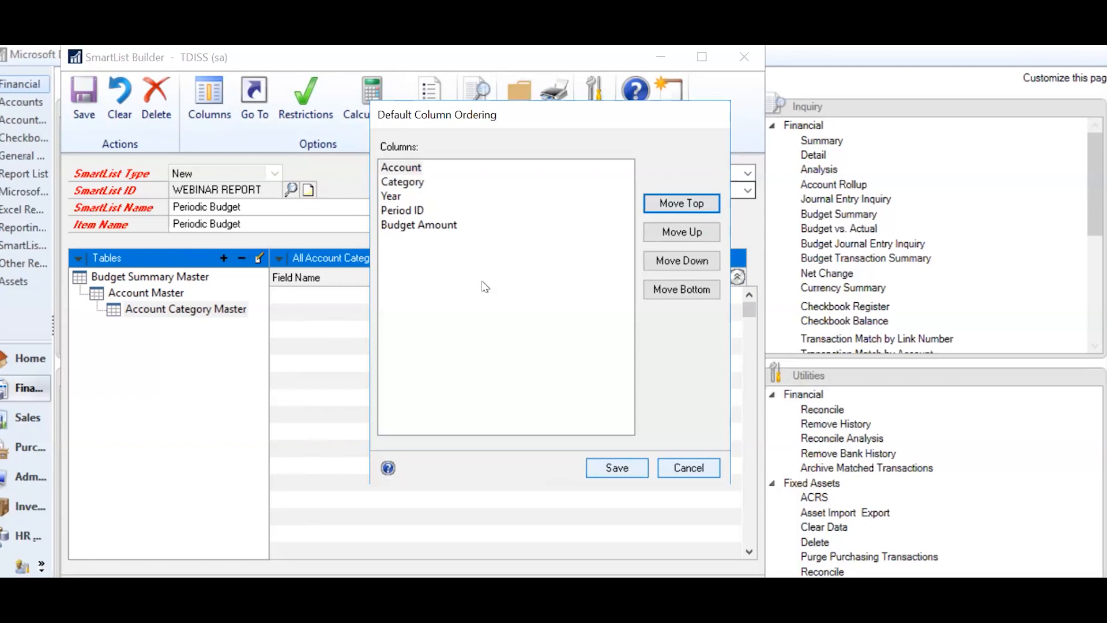
pyautogui.click(615, 468)
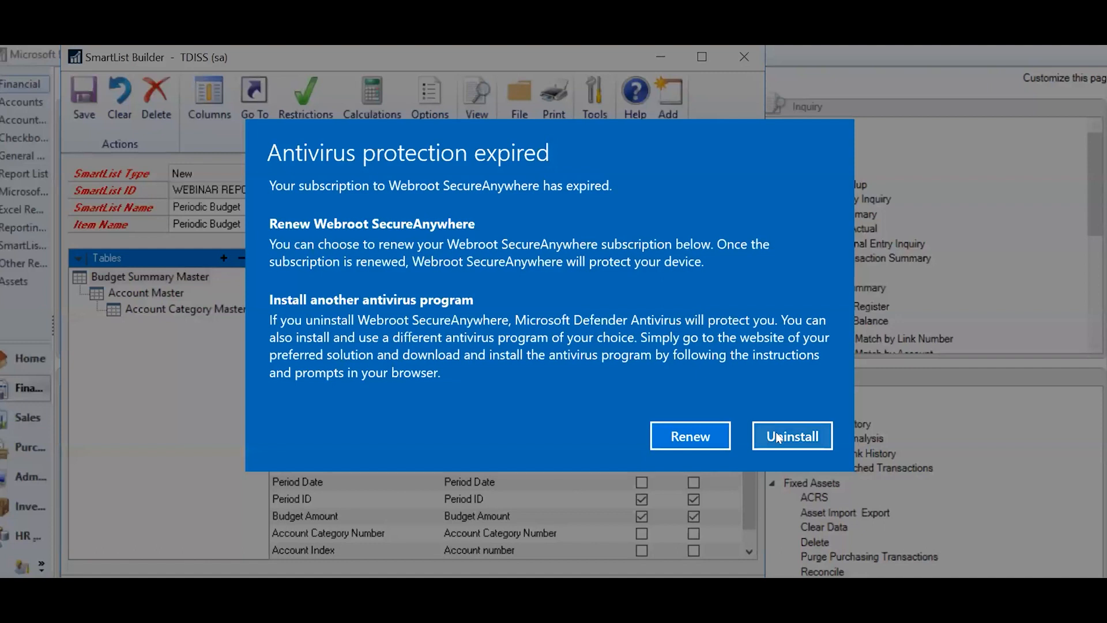
pyautogui.click(776, 431)
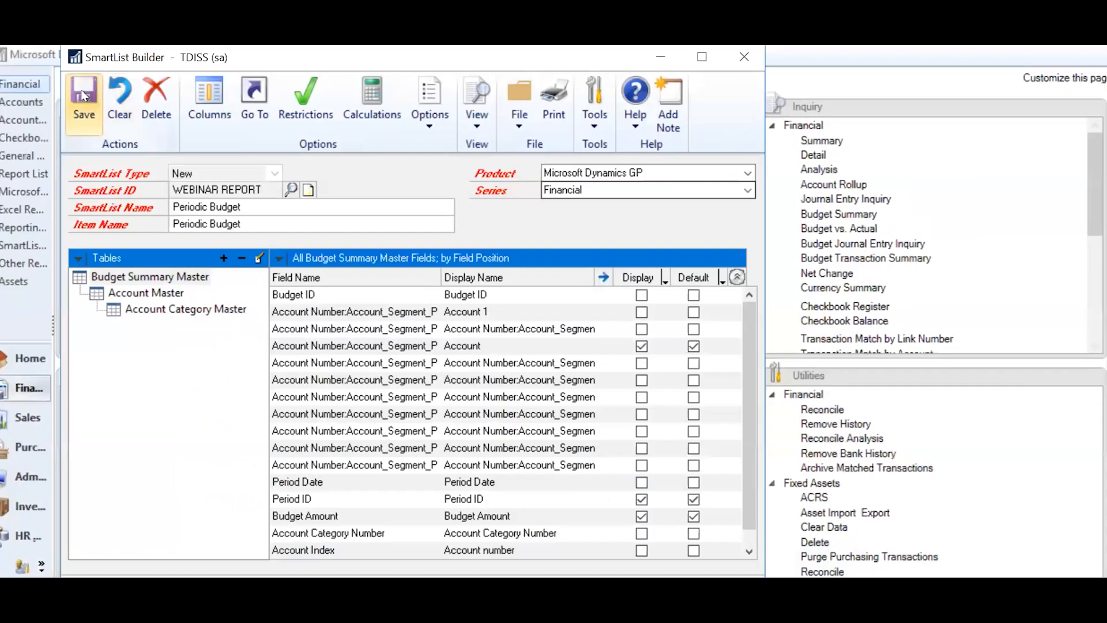
# Step: Save WEBINAR REPORT, minimize the builder, and open SmartList accepting the detected changes
pyautogui.click(84, 100)
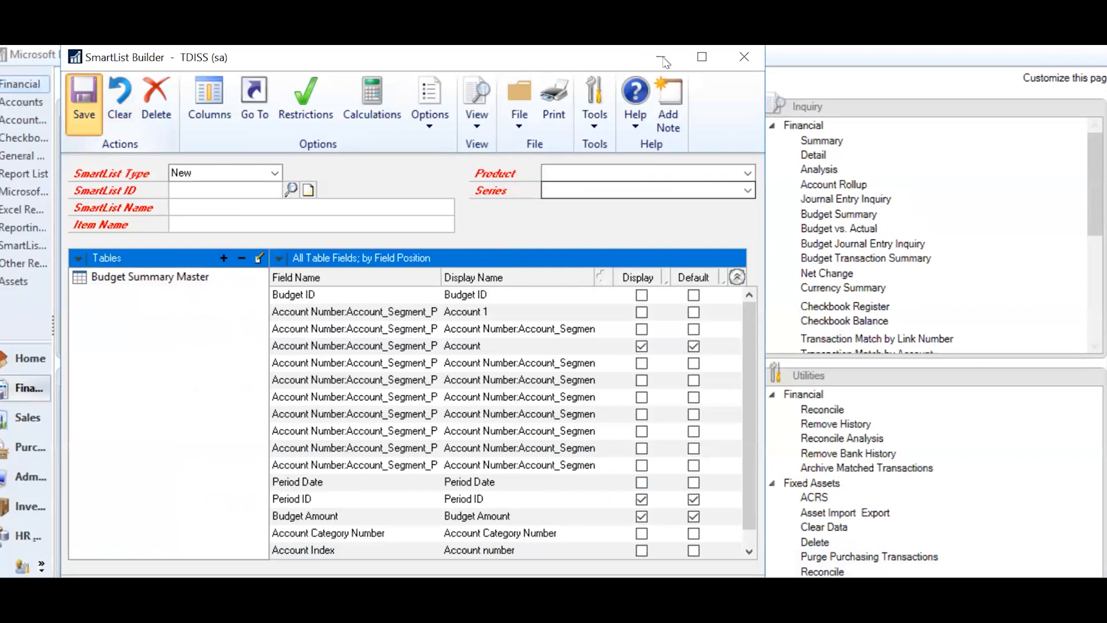
pyautogui.click(811, 62)
pyautogui.click(65, 56)
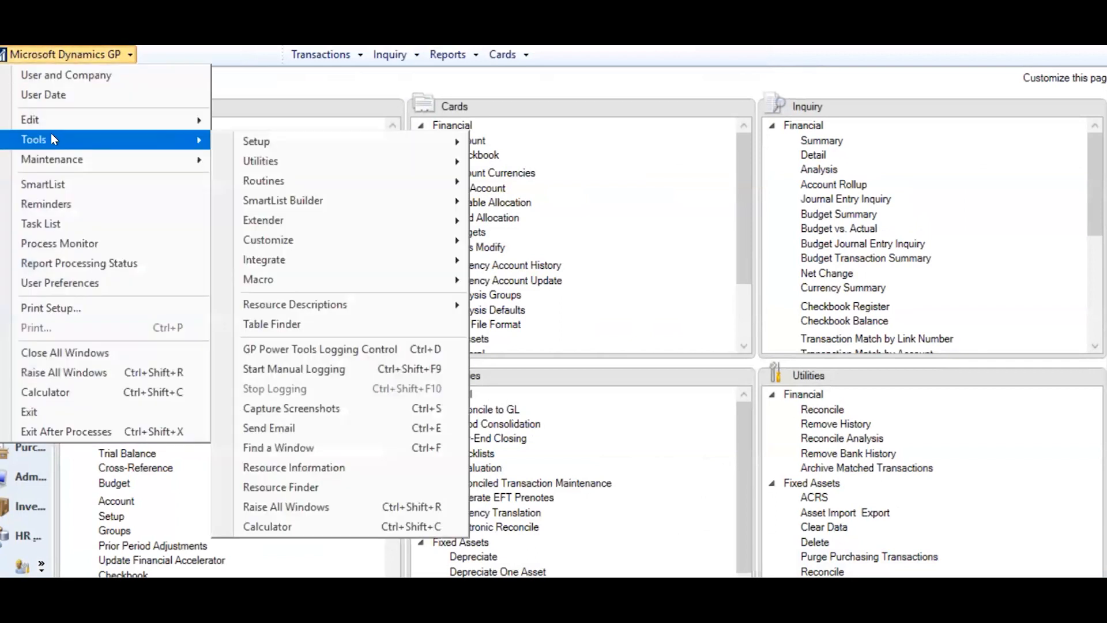
pyautogui.click(30, 185)
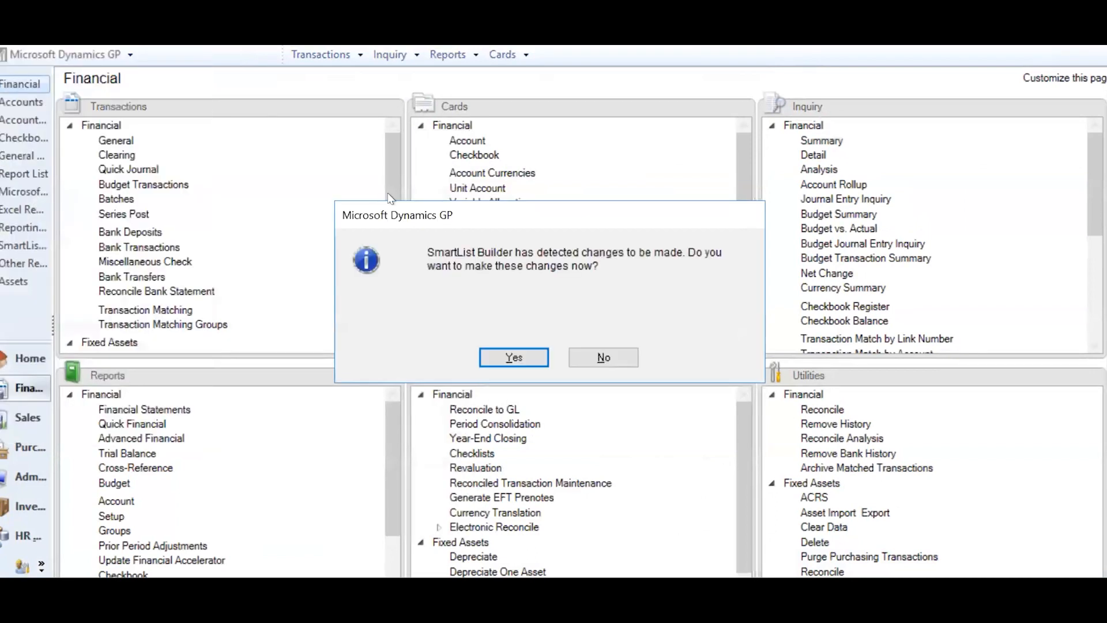
pyautogui.click(497, 358)
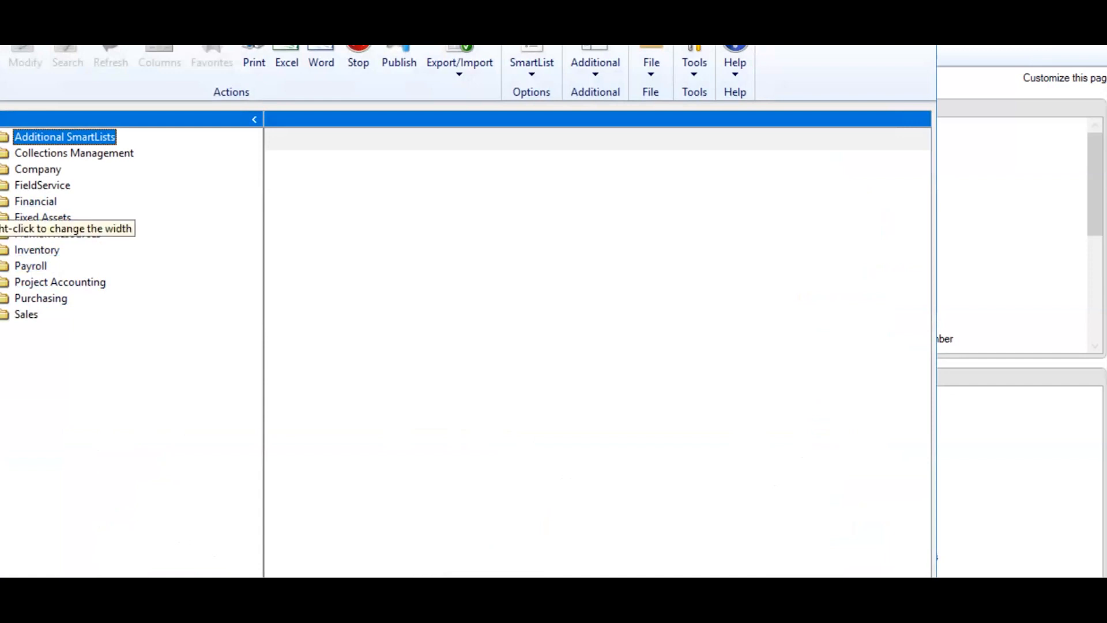
# Step: Display Periodic Budget from the Financial folder and check its column display list without changing it
pyautogui.click(1, 201)
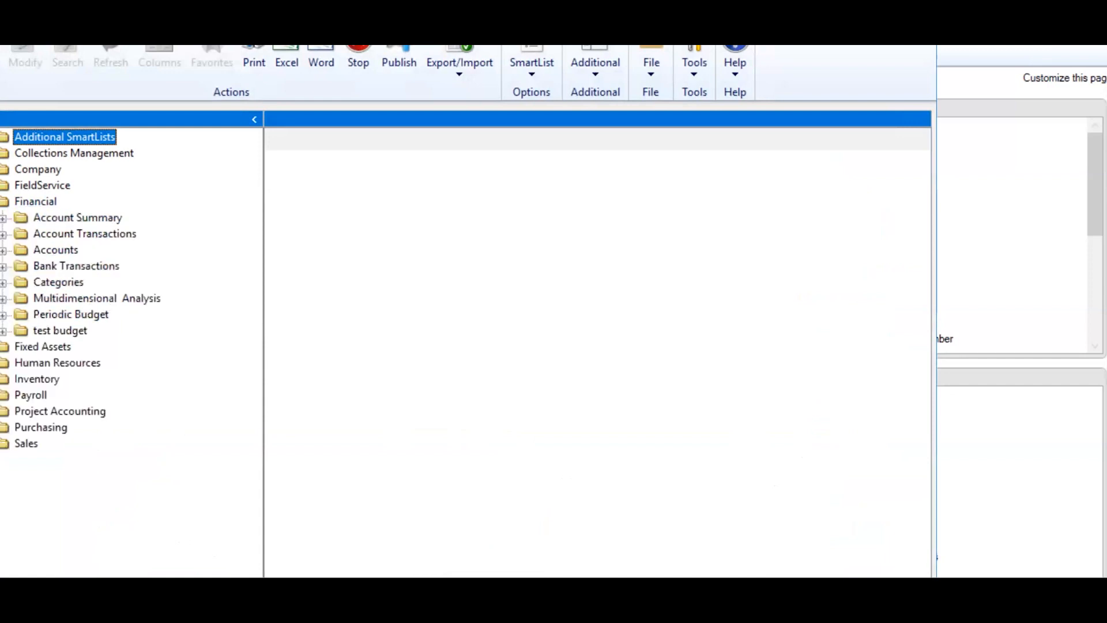
pyautogui.click(76, 316)
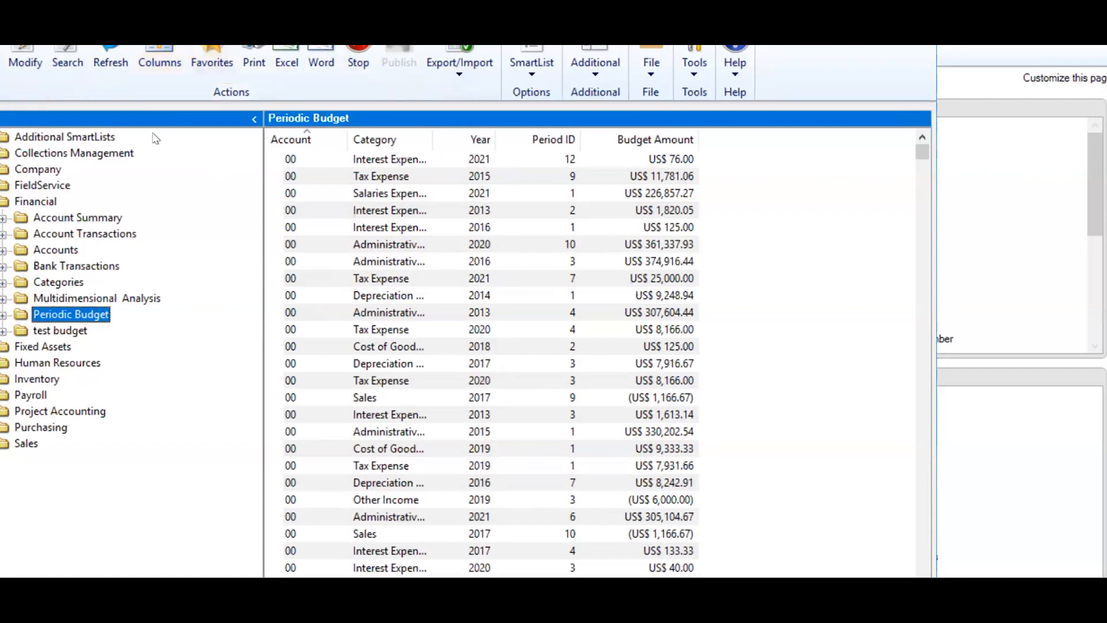
pyautogui.click(160, 70)
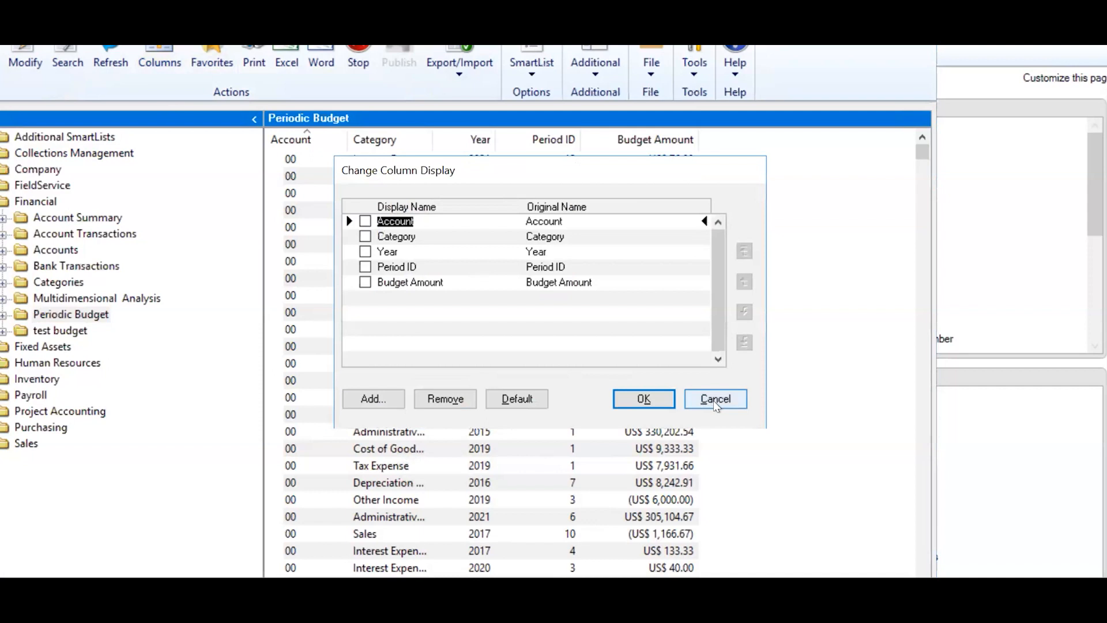
pyautogui.click(714, 400)
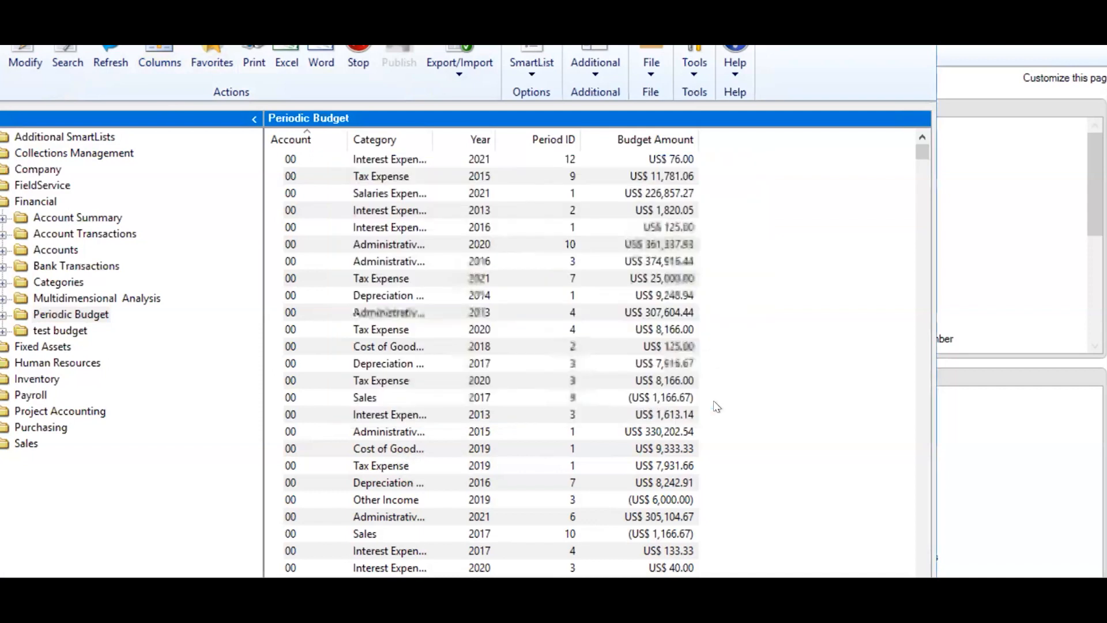
# Step: Start a Periodic Budget search with a first definition where Category is equal to Administrative expenses
pyautogui.click(71, 62)
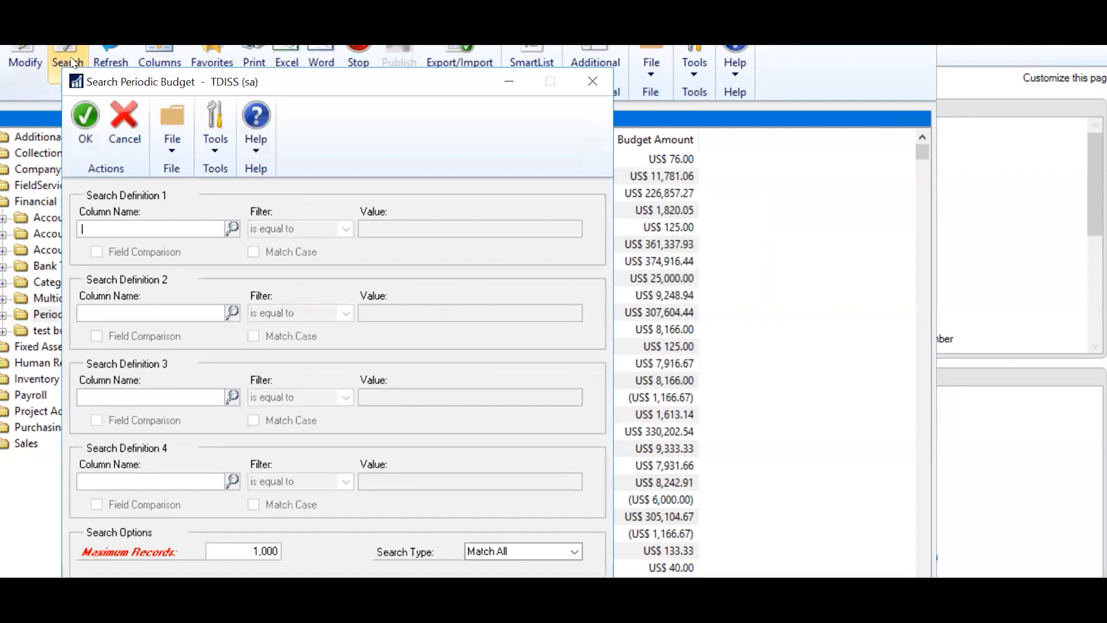
pyautogui.click(232, 228)
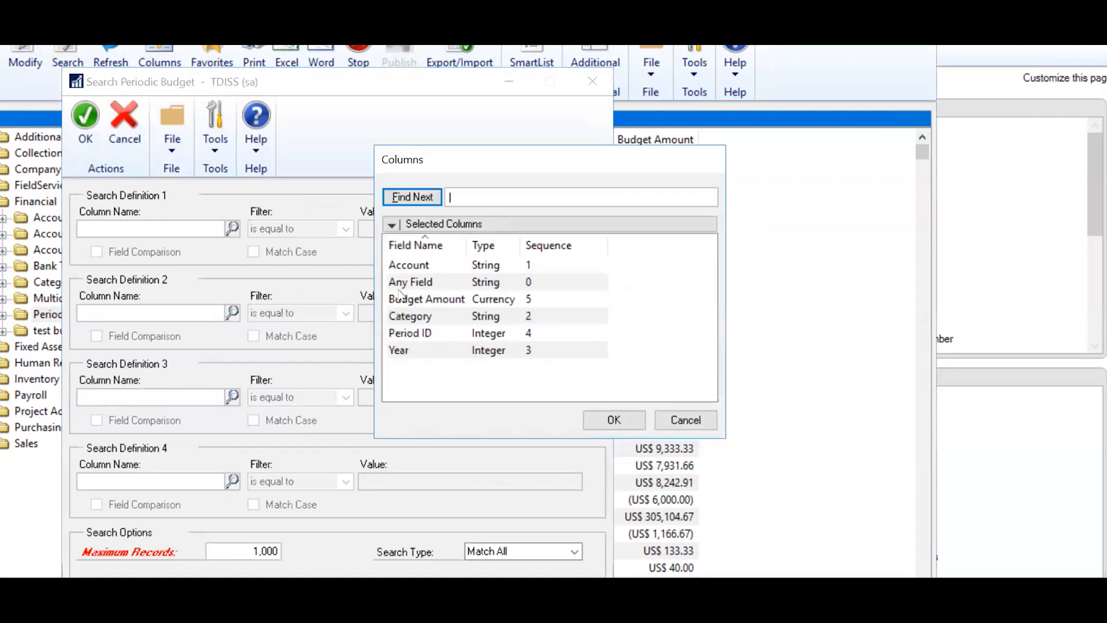
pyautogui.click(420, 319)
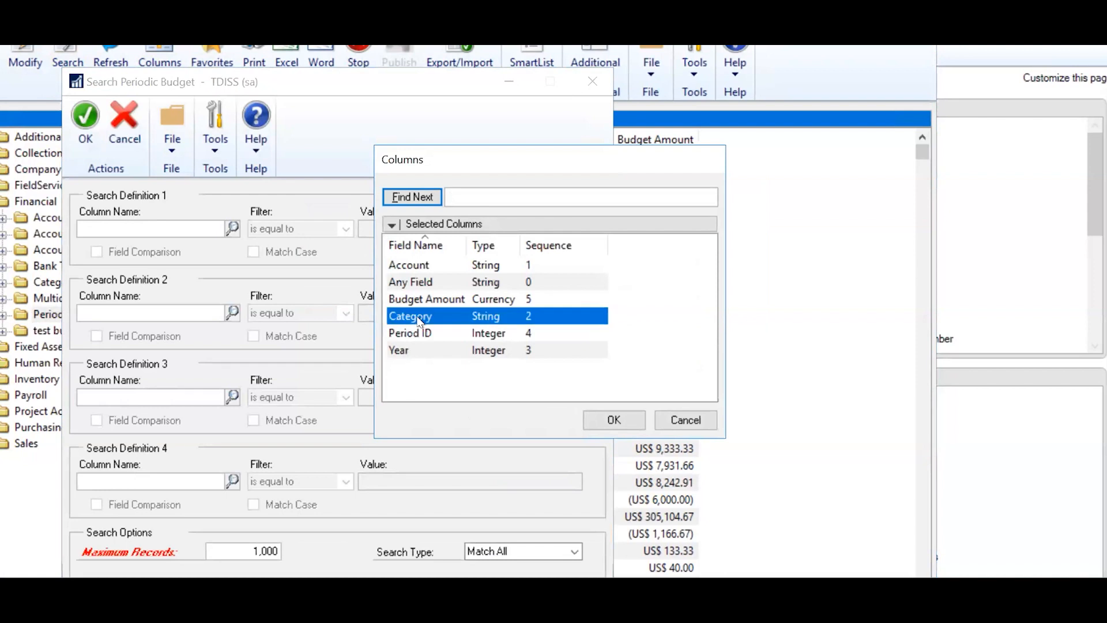
pyautogui.click(611, 421)
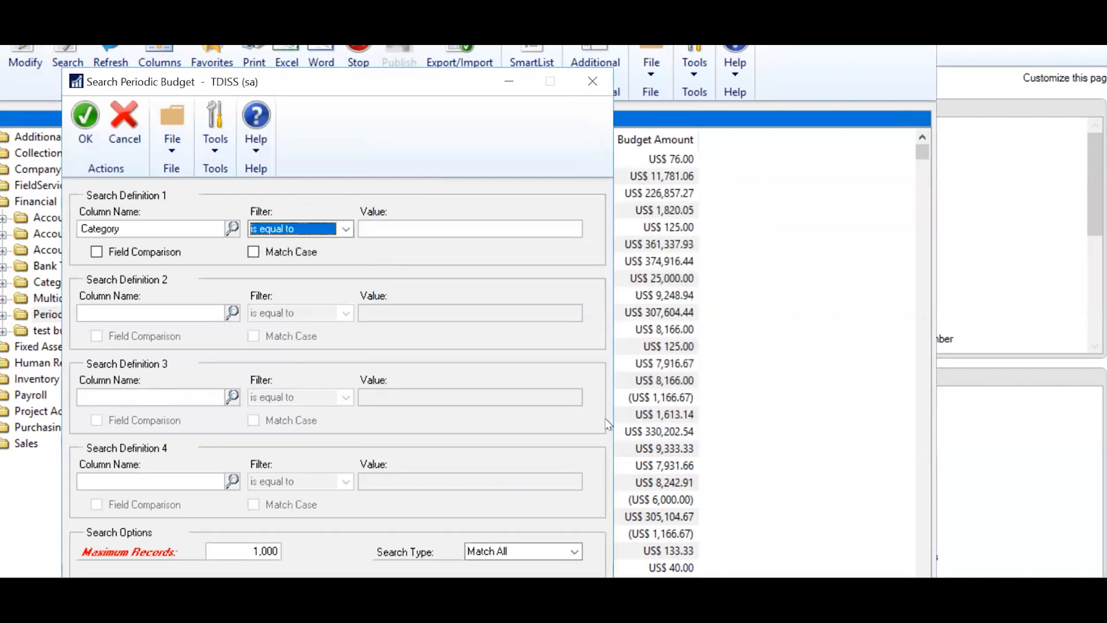
pyautogui.click(509, 227)
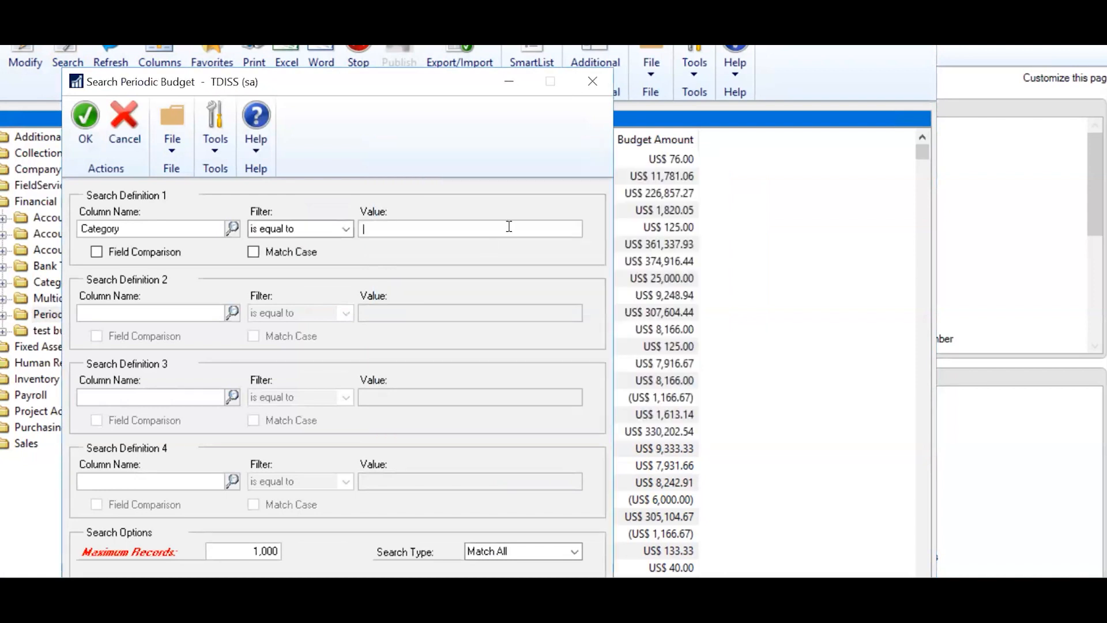
pyautogui.write('Administrative expenses')
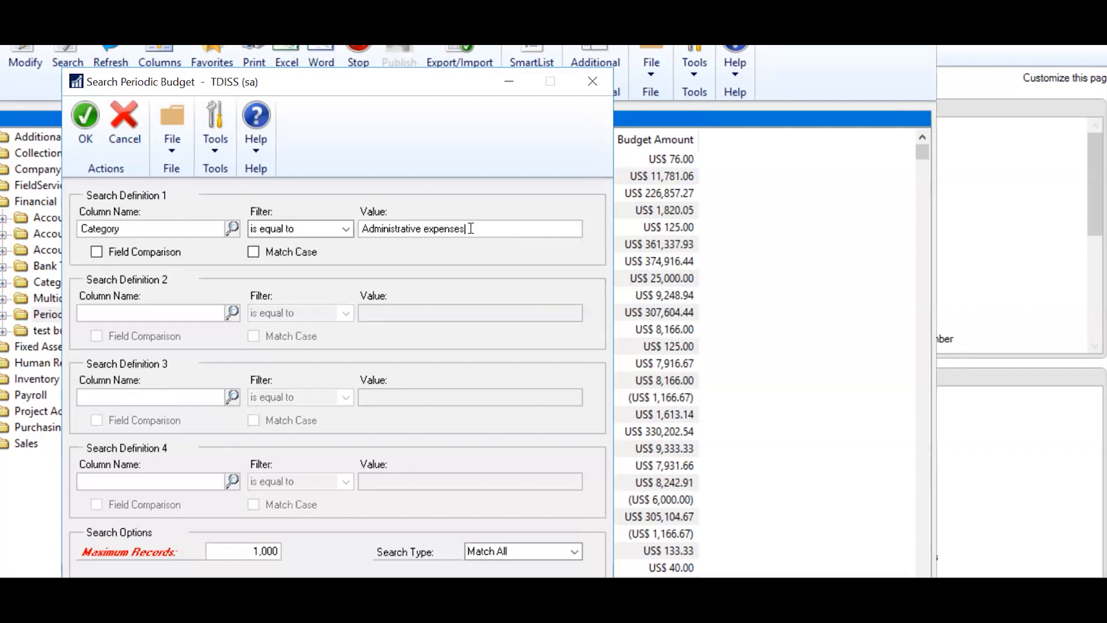
# Step: Add a second search definition where Year is equal to 2021 and run the Periodic Budget search
pyautogui.click(233, 313)
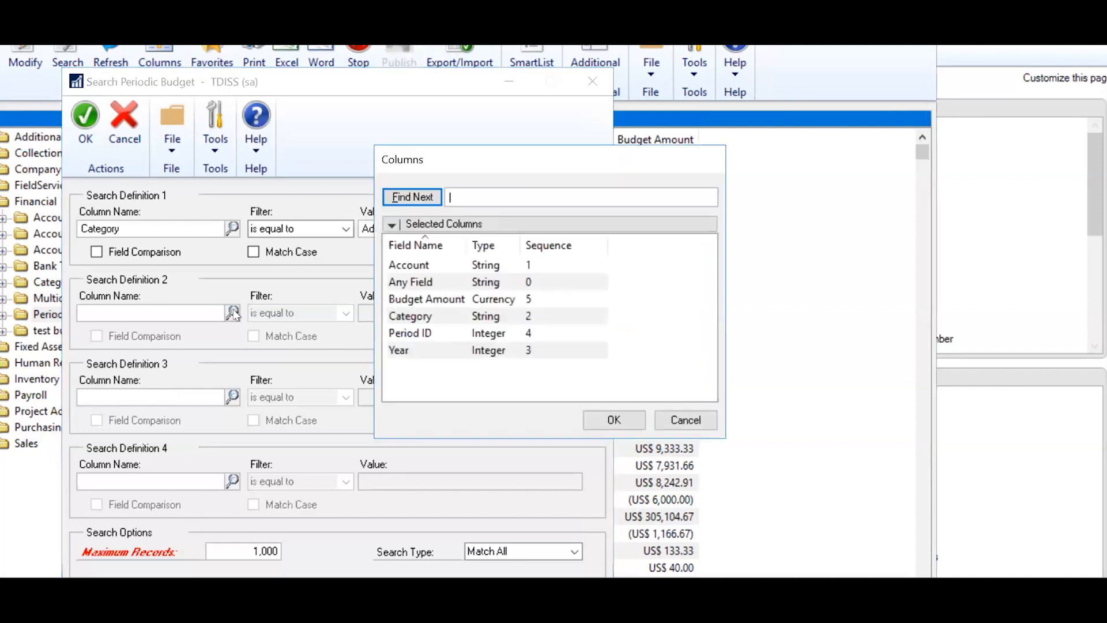
pyautogui.click(399, 350)
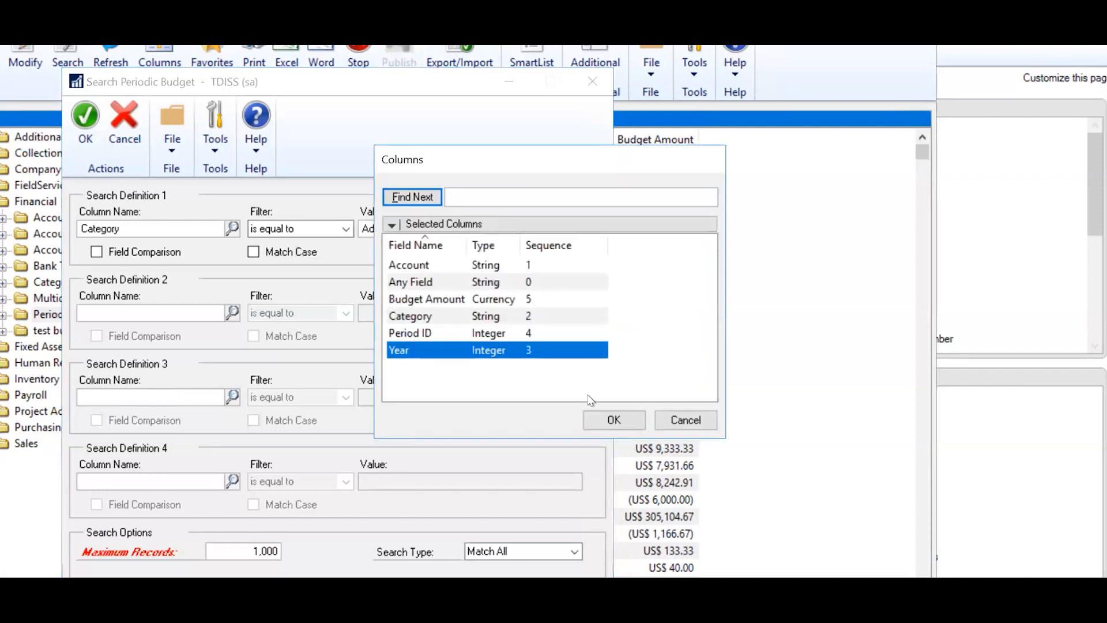
pyautogui.click(613, 420)
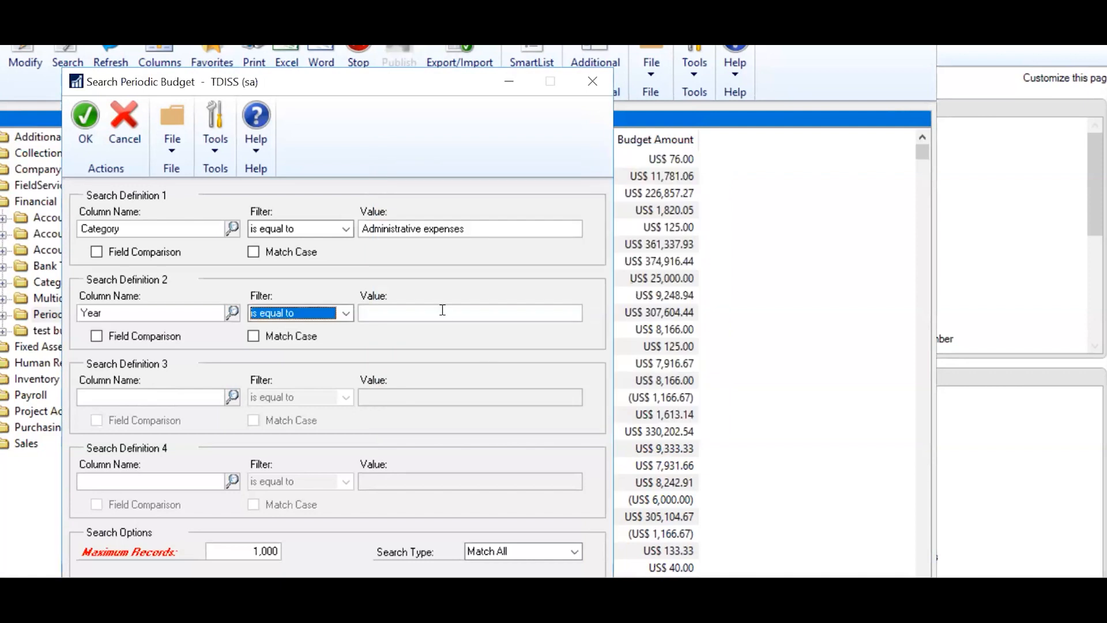
pyautogui.click(425, 310)
pyautogui.write('2021')
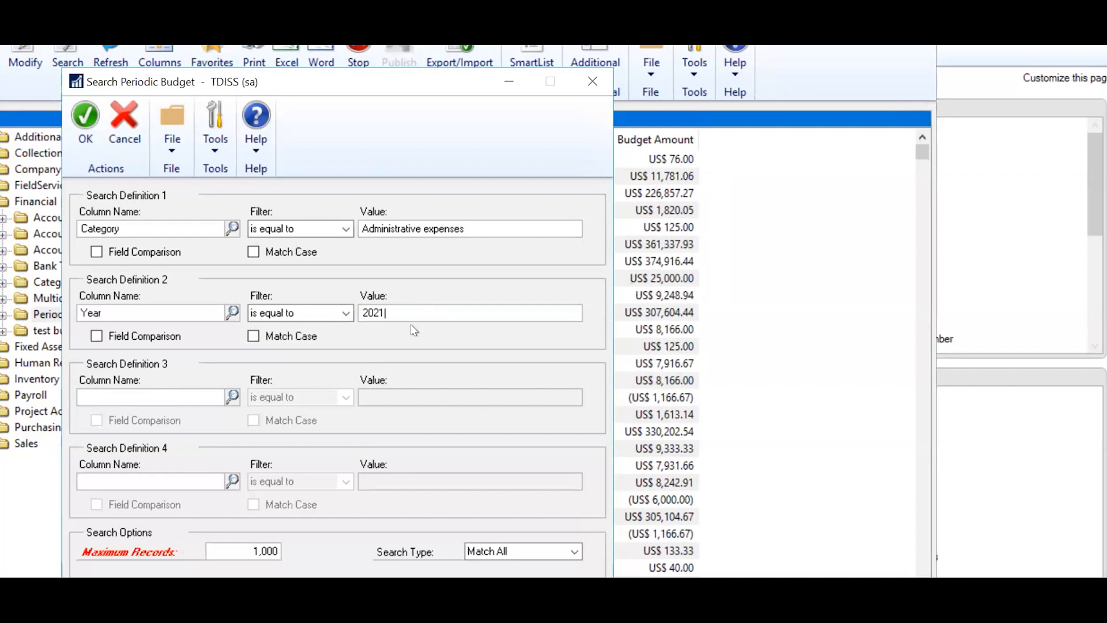
pyautogui.click(87, 118)
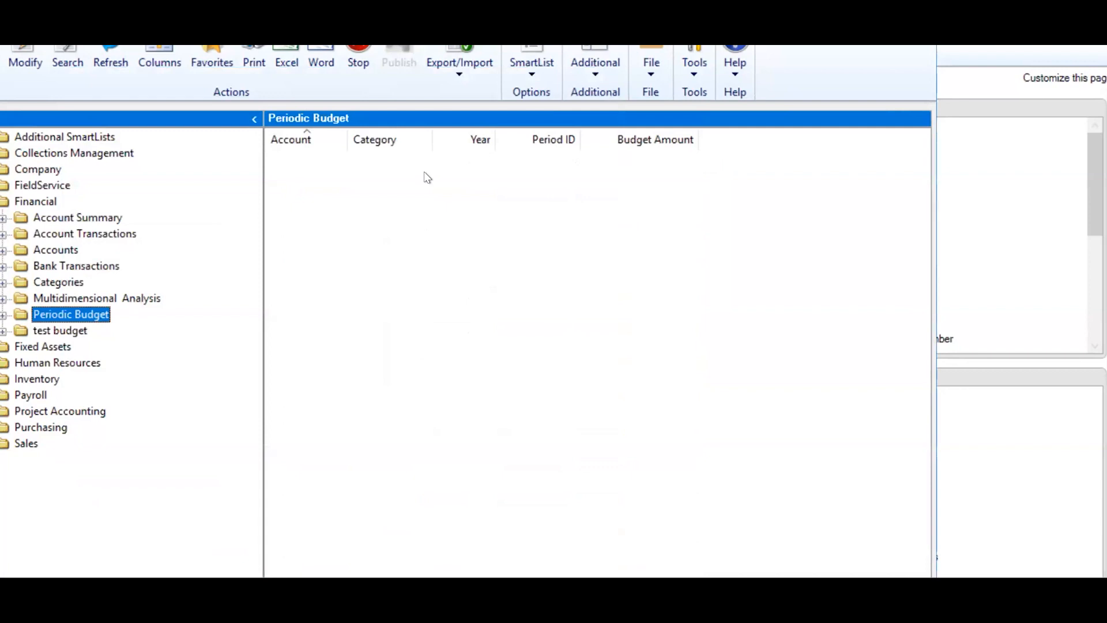
# Step: Clear the Category search definition, rerun the search on Year only, and widen the Category column to read the full names
pyautogui.click(68, 63)
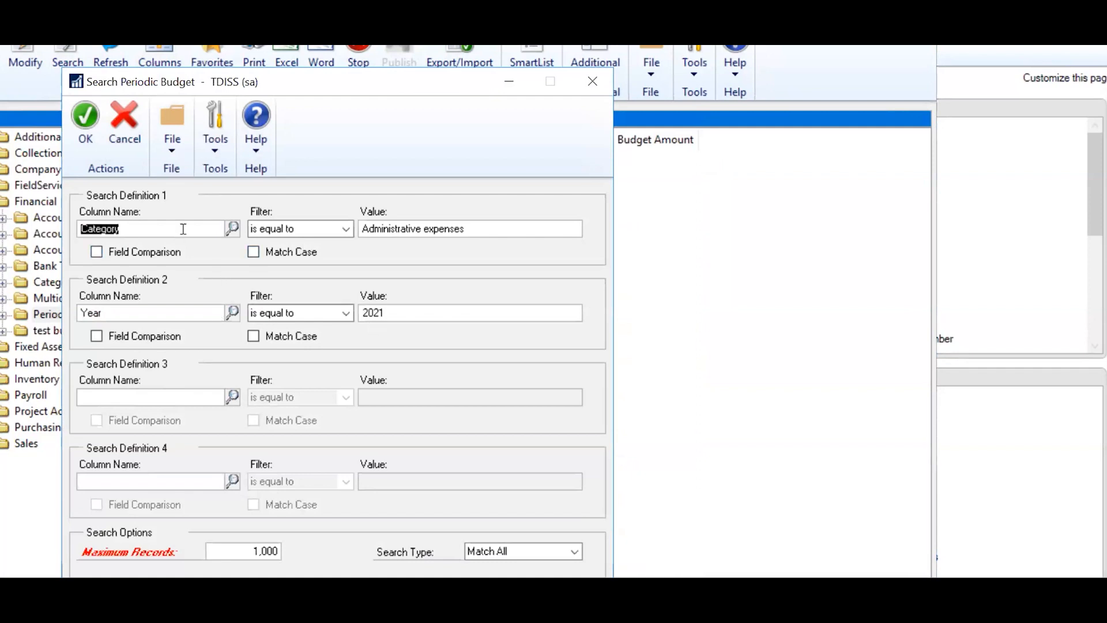
pyautogui.press('BackSpace')
pyautogui.click(86, 122)
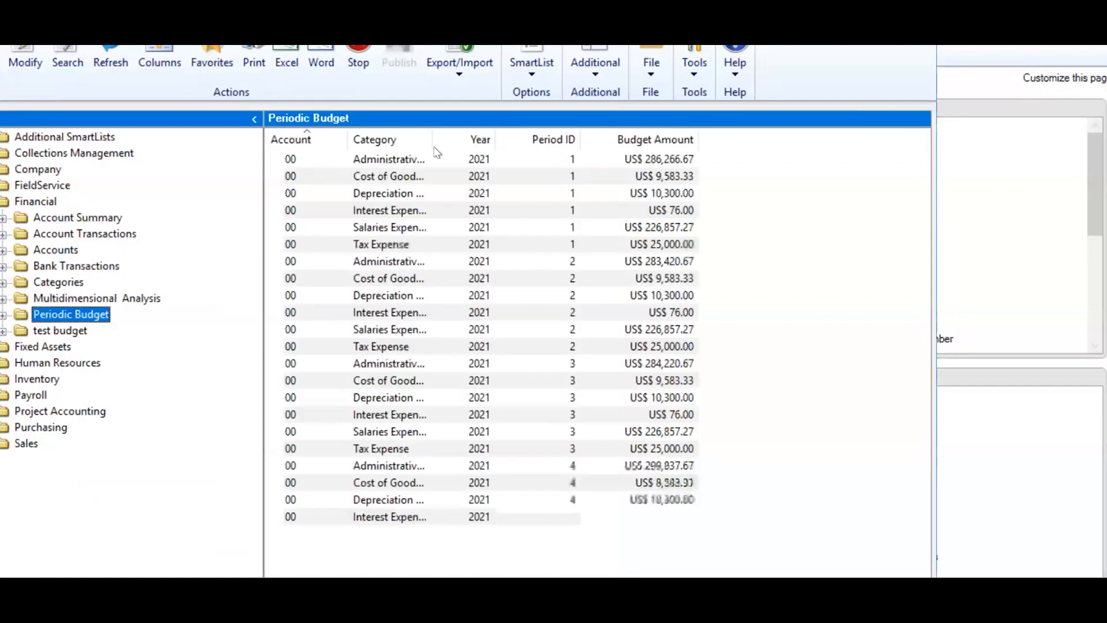
pyautogui.moveTo(459, 133); pyautogui.dragTo(499, 133)
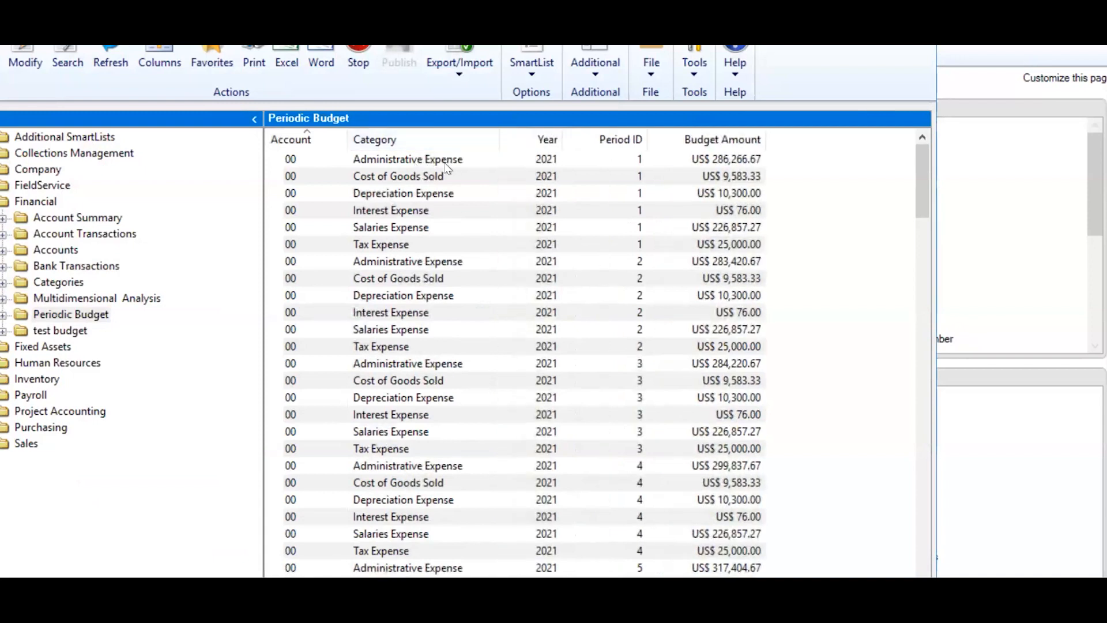
# Step: Set the first search definition to Category is equal to Administrative Expense, rerun the search, and widen the Category column to fit the names
pyautogui.click(73, 56)
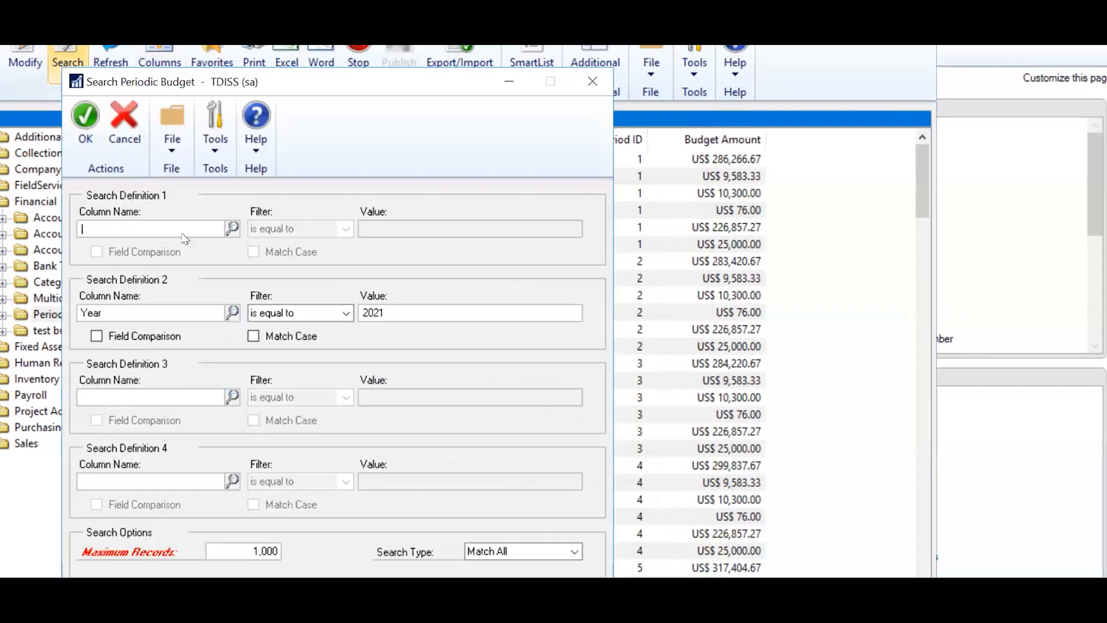
pyautogui.click(233, 228)
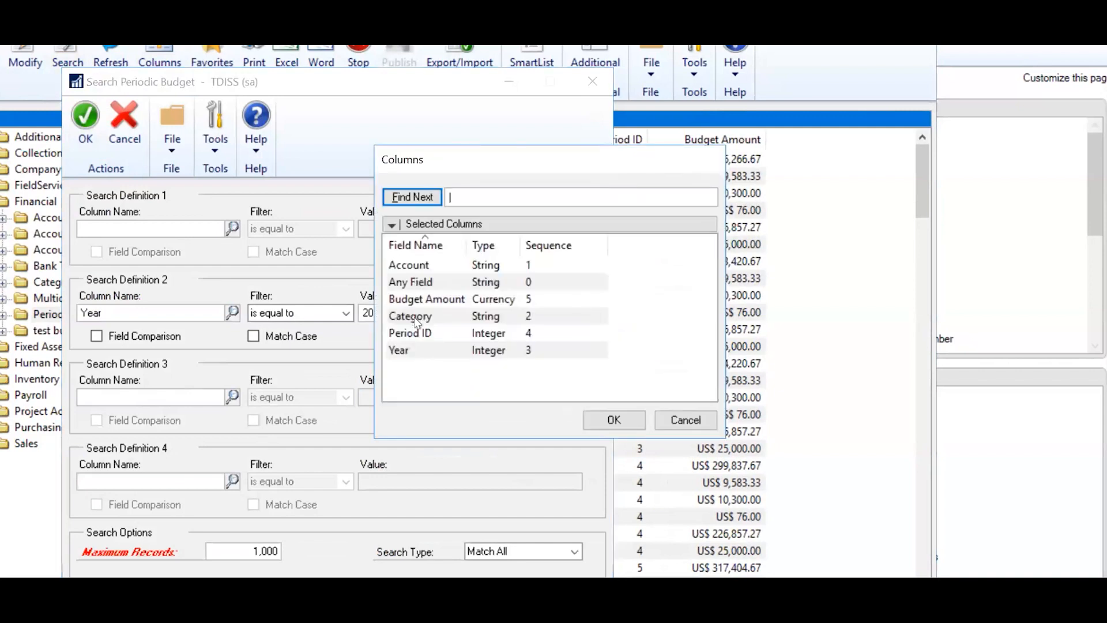
pyautogui.click(415, 317)
pyautogui.click(614, 420)
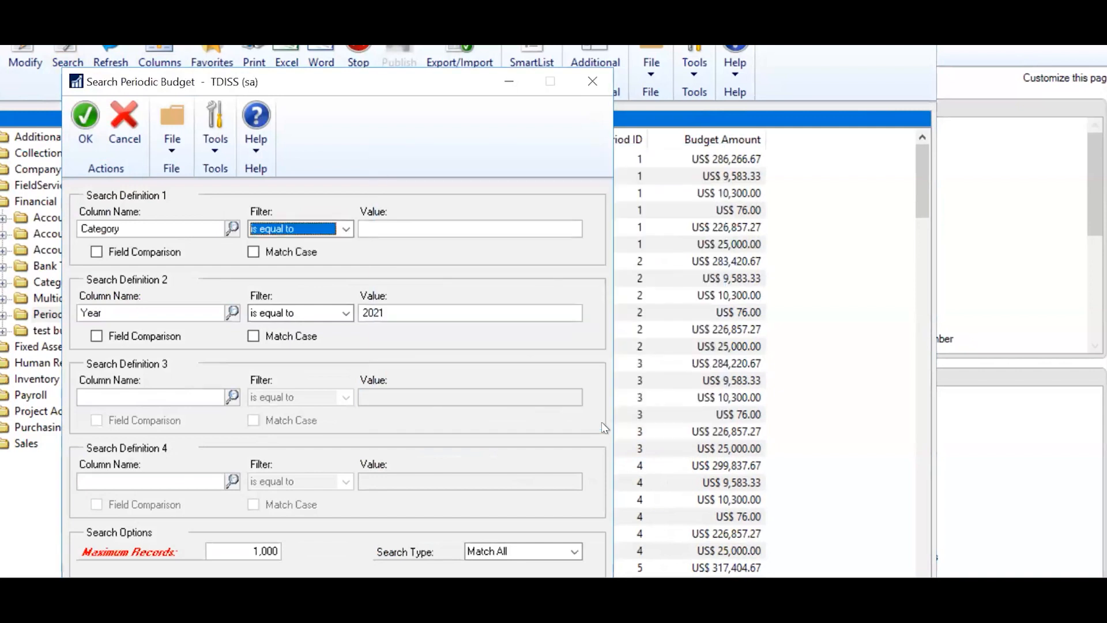
pyautogui.click(432, 220)
pyautogui.write('Administrative Expense')
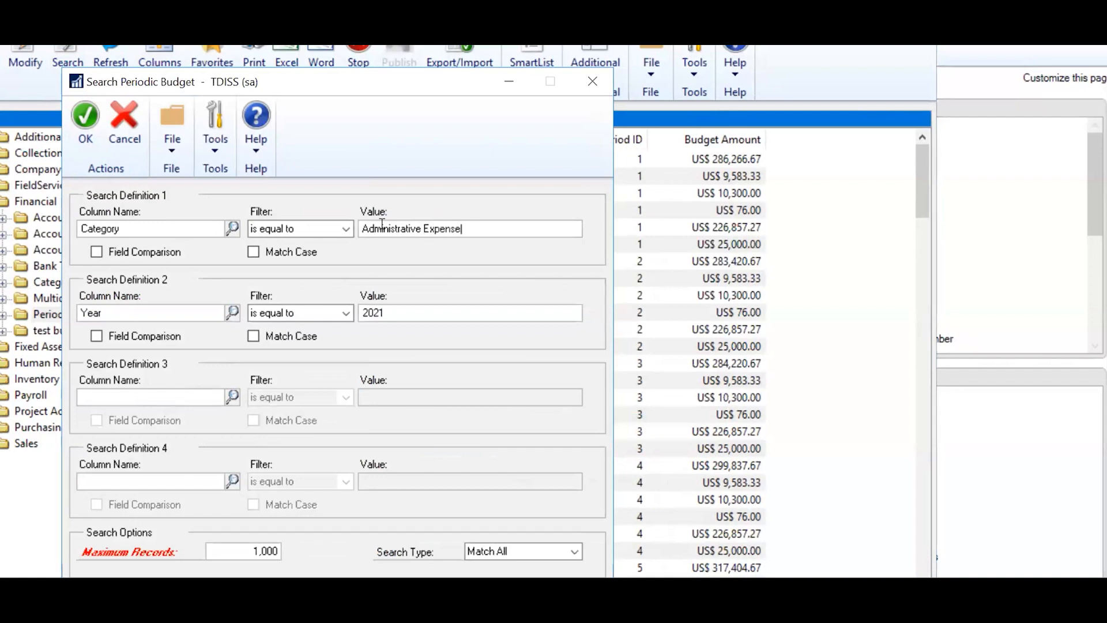
pyautogui.click(85, 119)
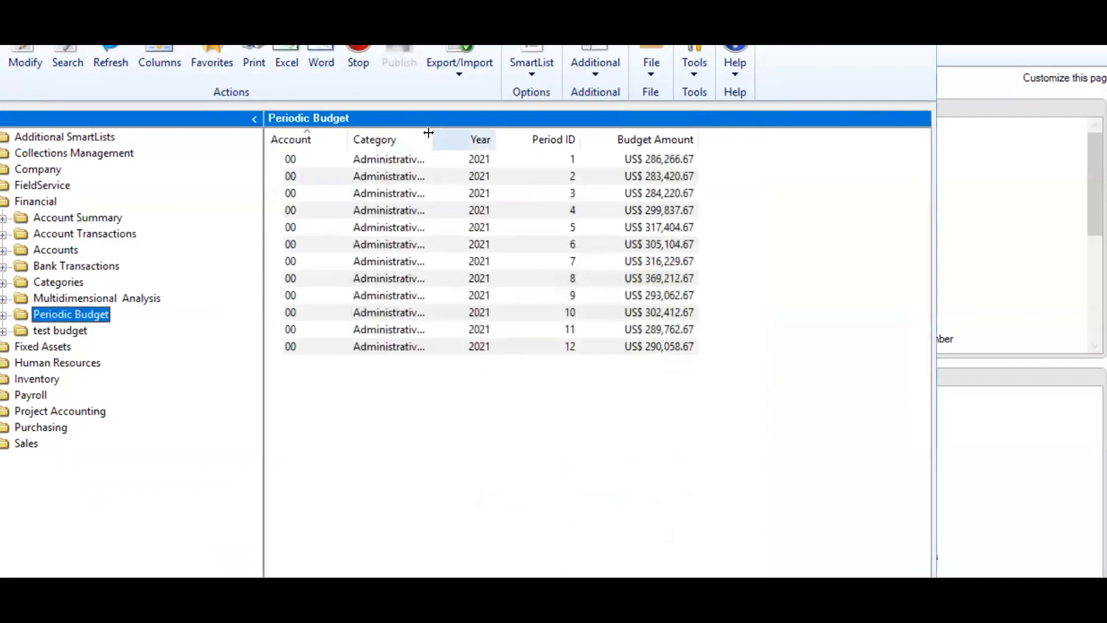
pyautogui.moveTo(432, 131); pyautogui.dragTo(479, 131)
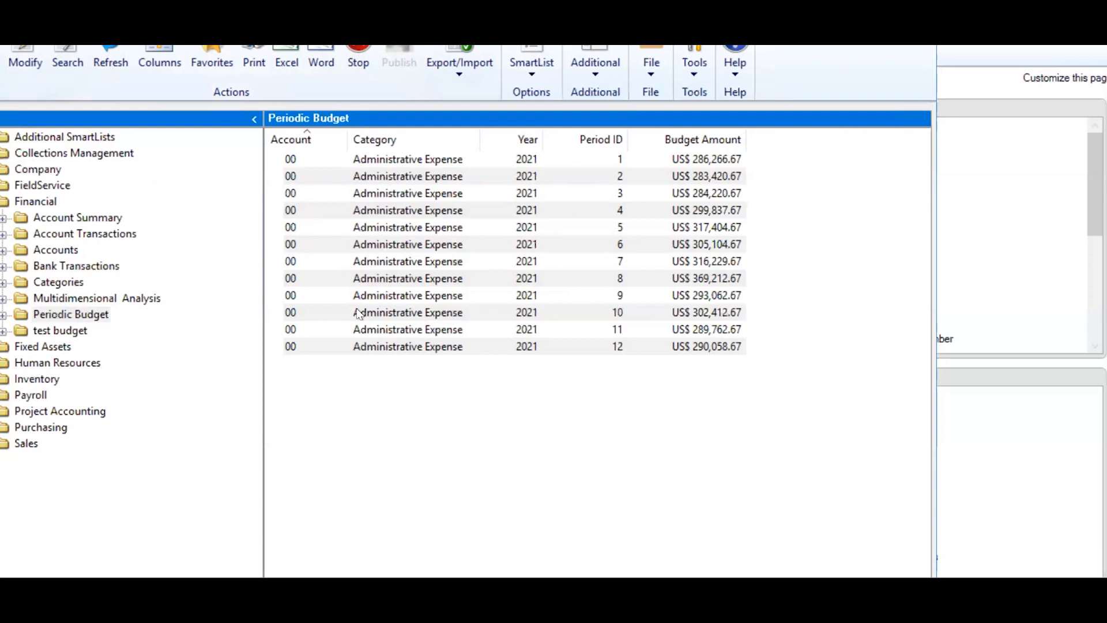
pyautogui.click(169, 298)
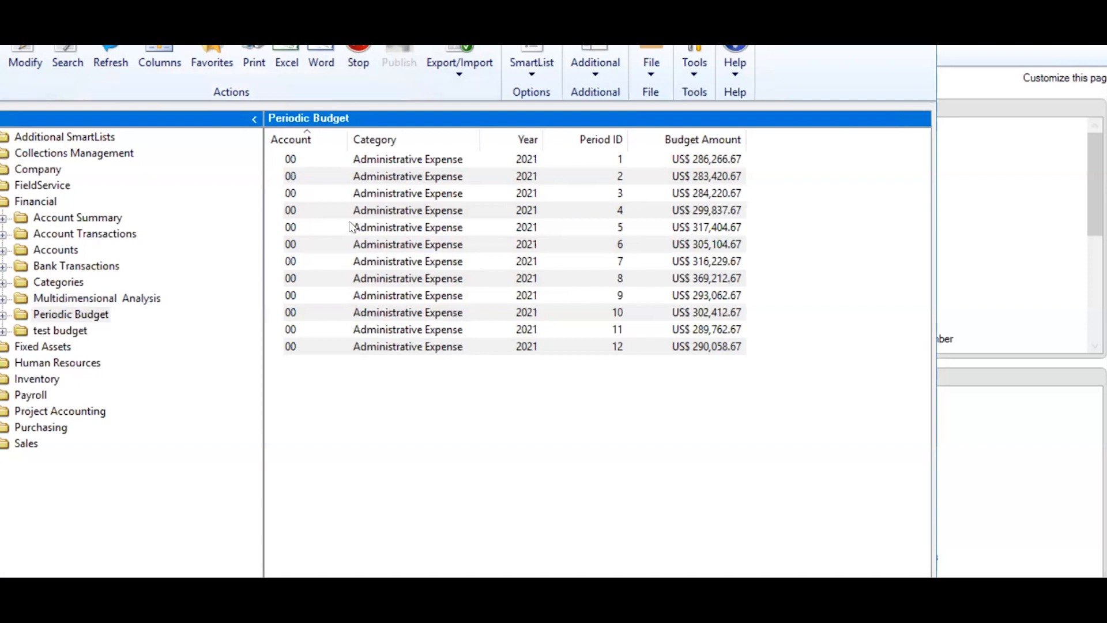